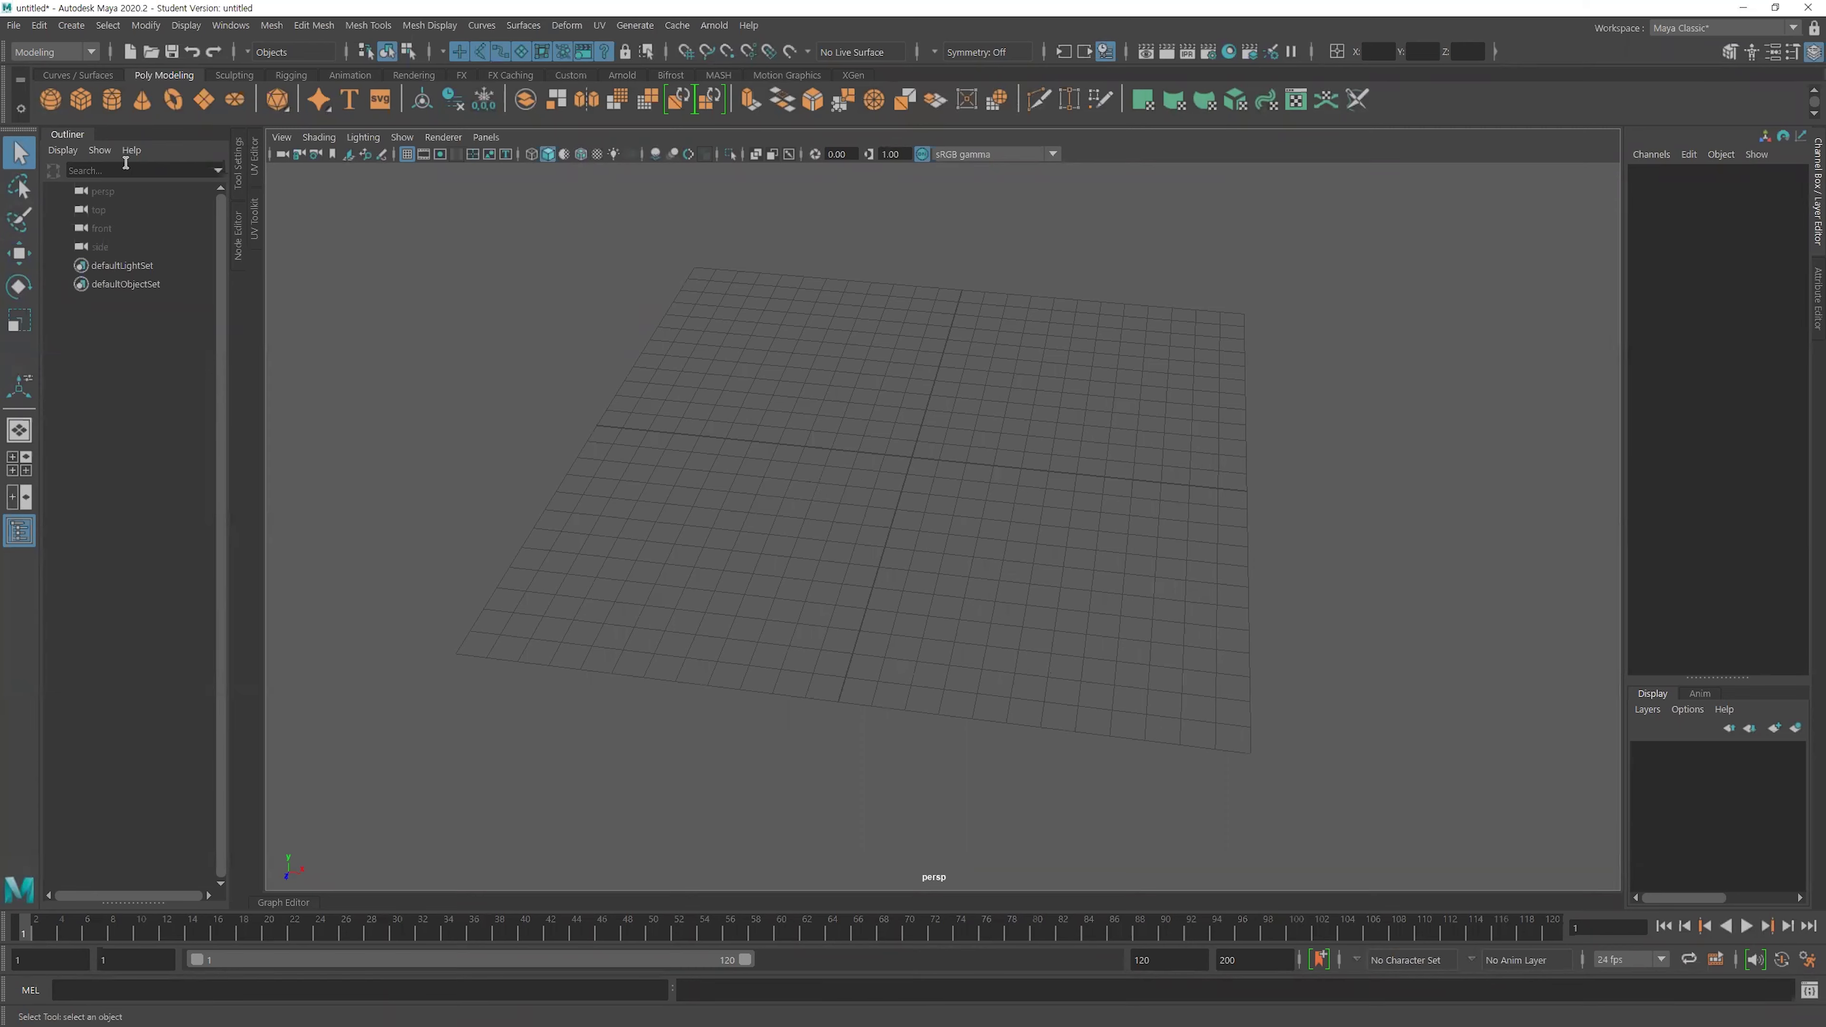
# Create a polygon plane and scale it up to about 29.2 in X and Z.
pyautogui.click(206, 97)
pyautogui.scroll(-3, 939, 468)
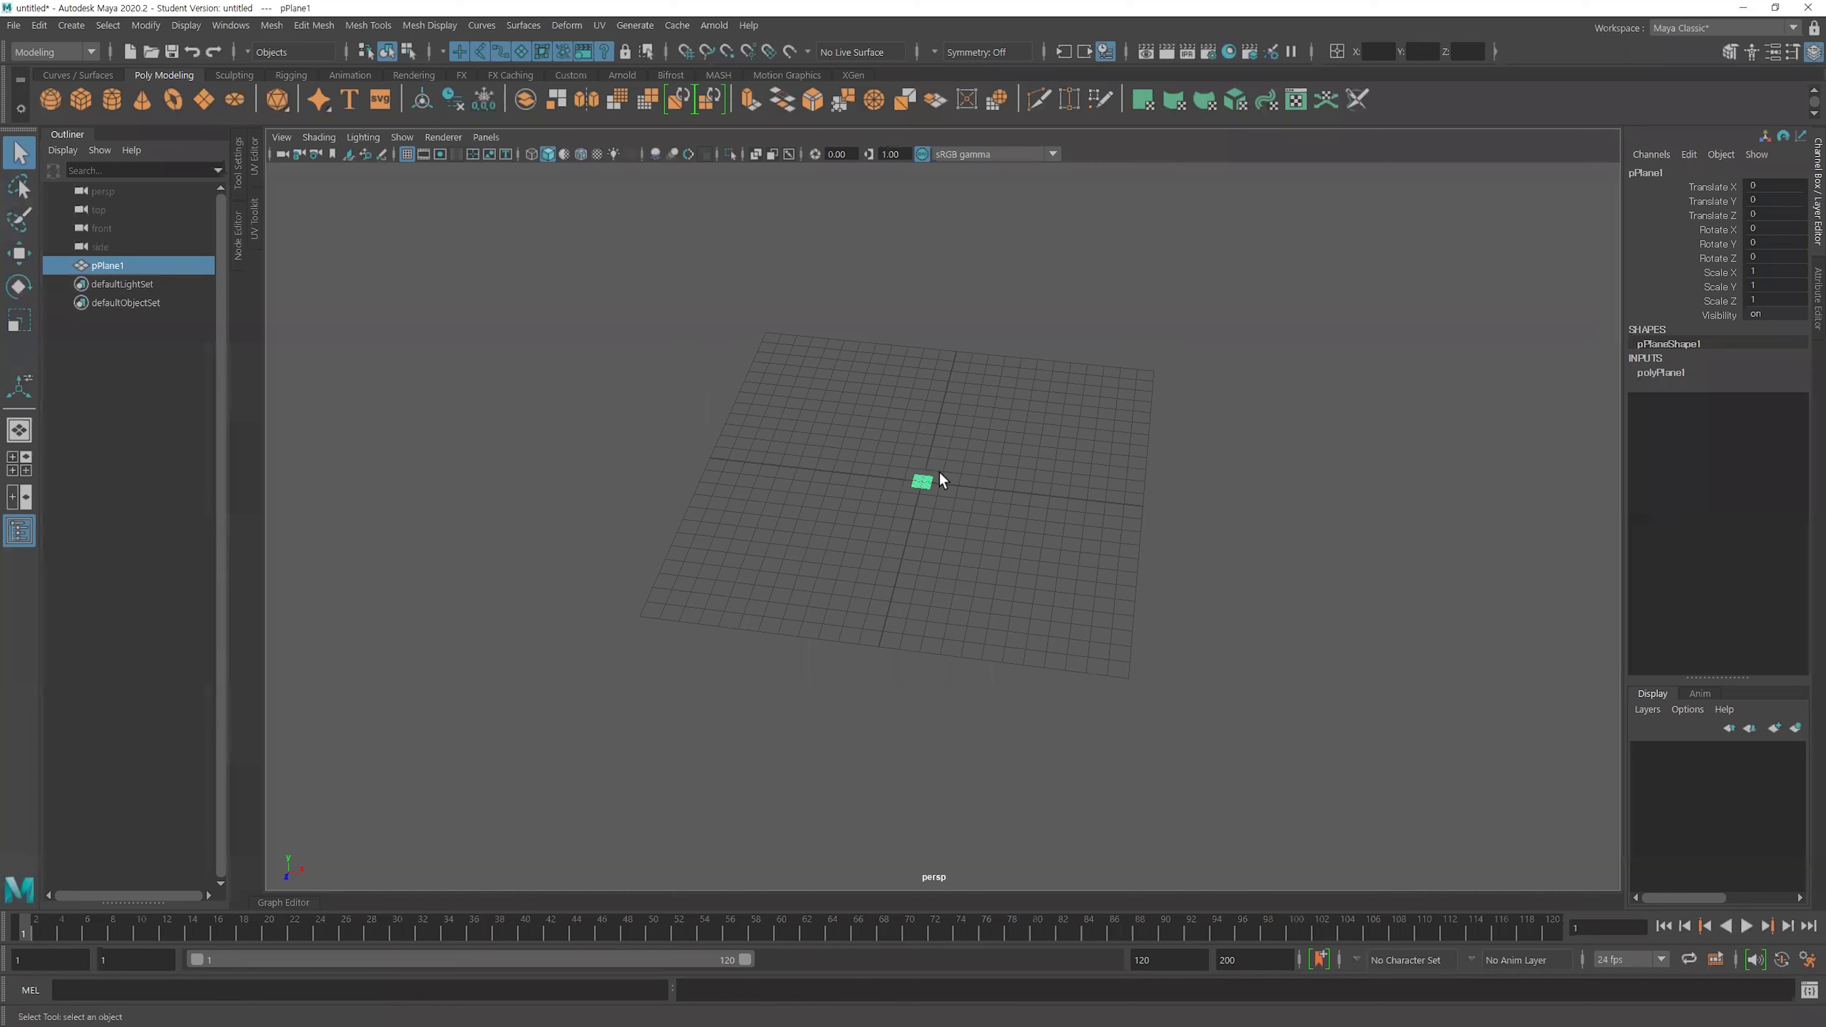
pyautogui.press('r')
pyautogui.moveTo(968, 532); pyautogui.dragTo(1161, 603)
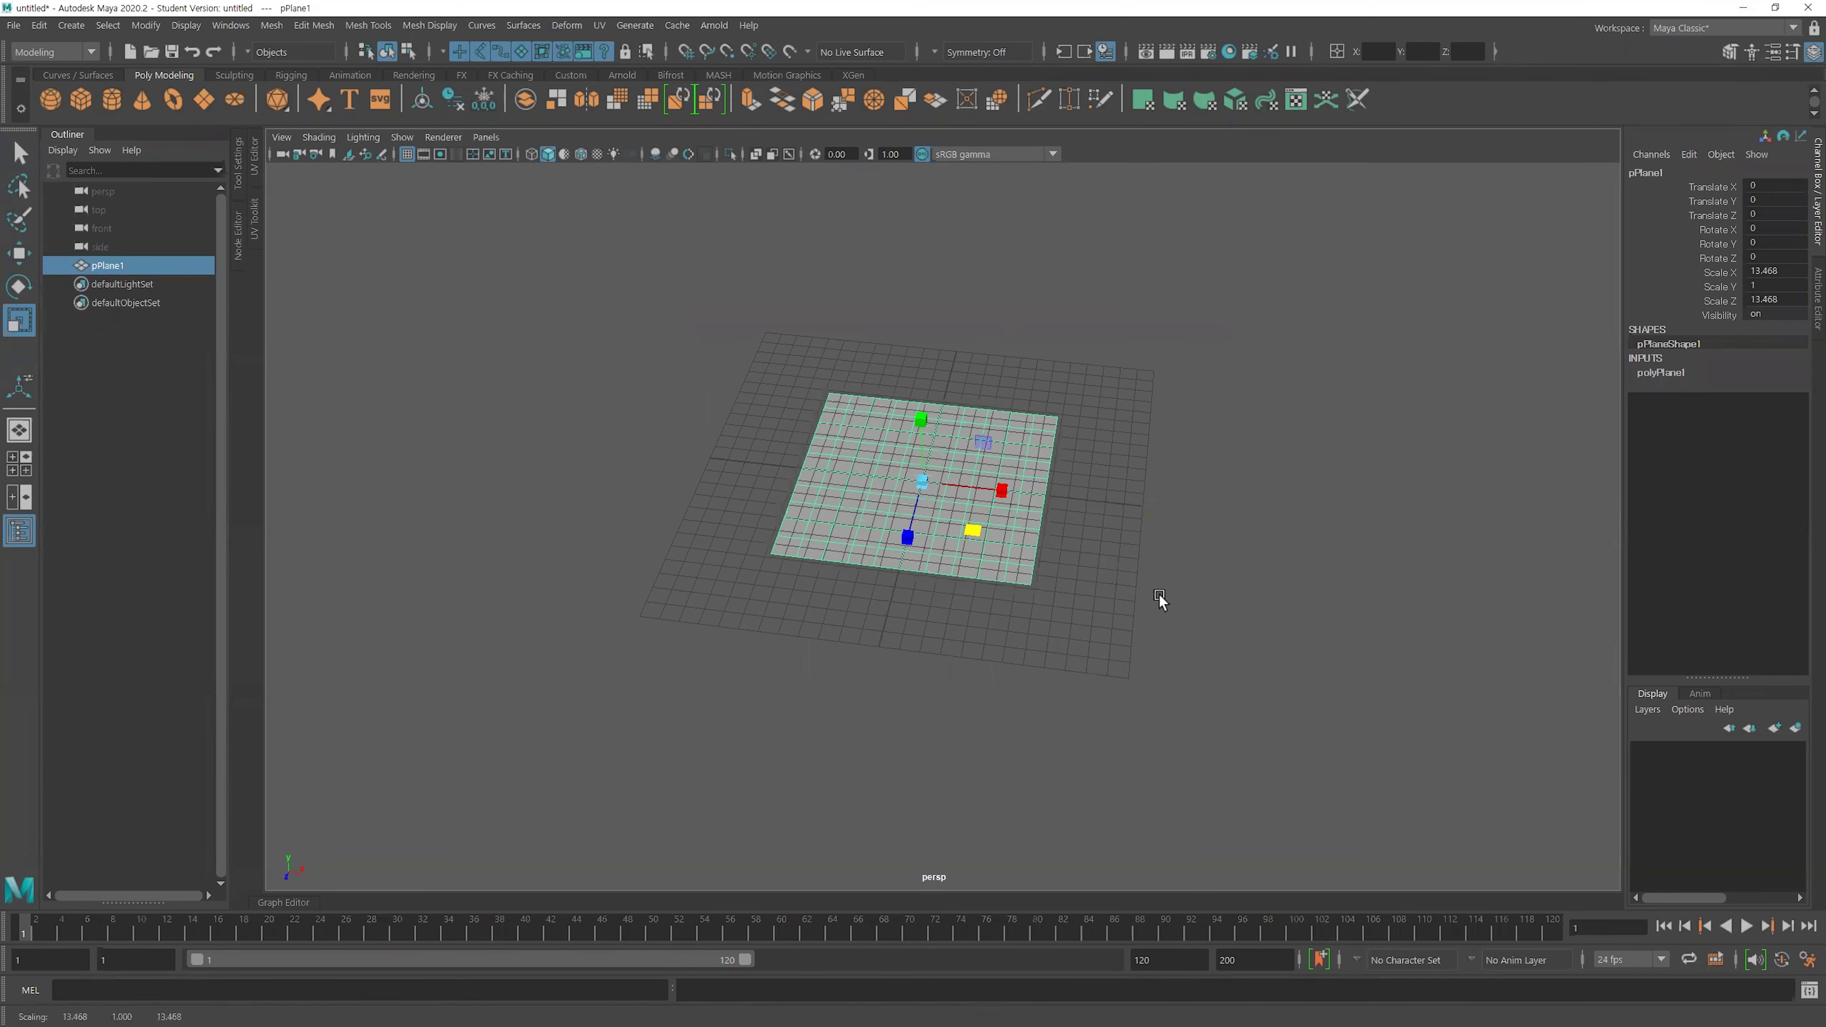
pyautogui.moveTo(974, 530); pyautogui.dragTo(1007, 557)
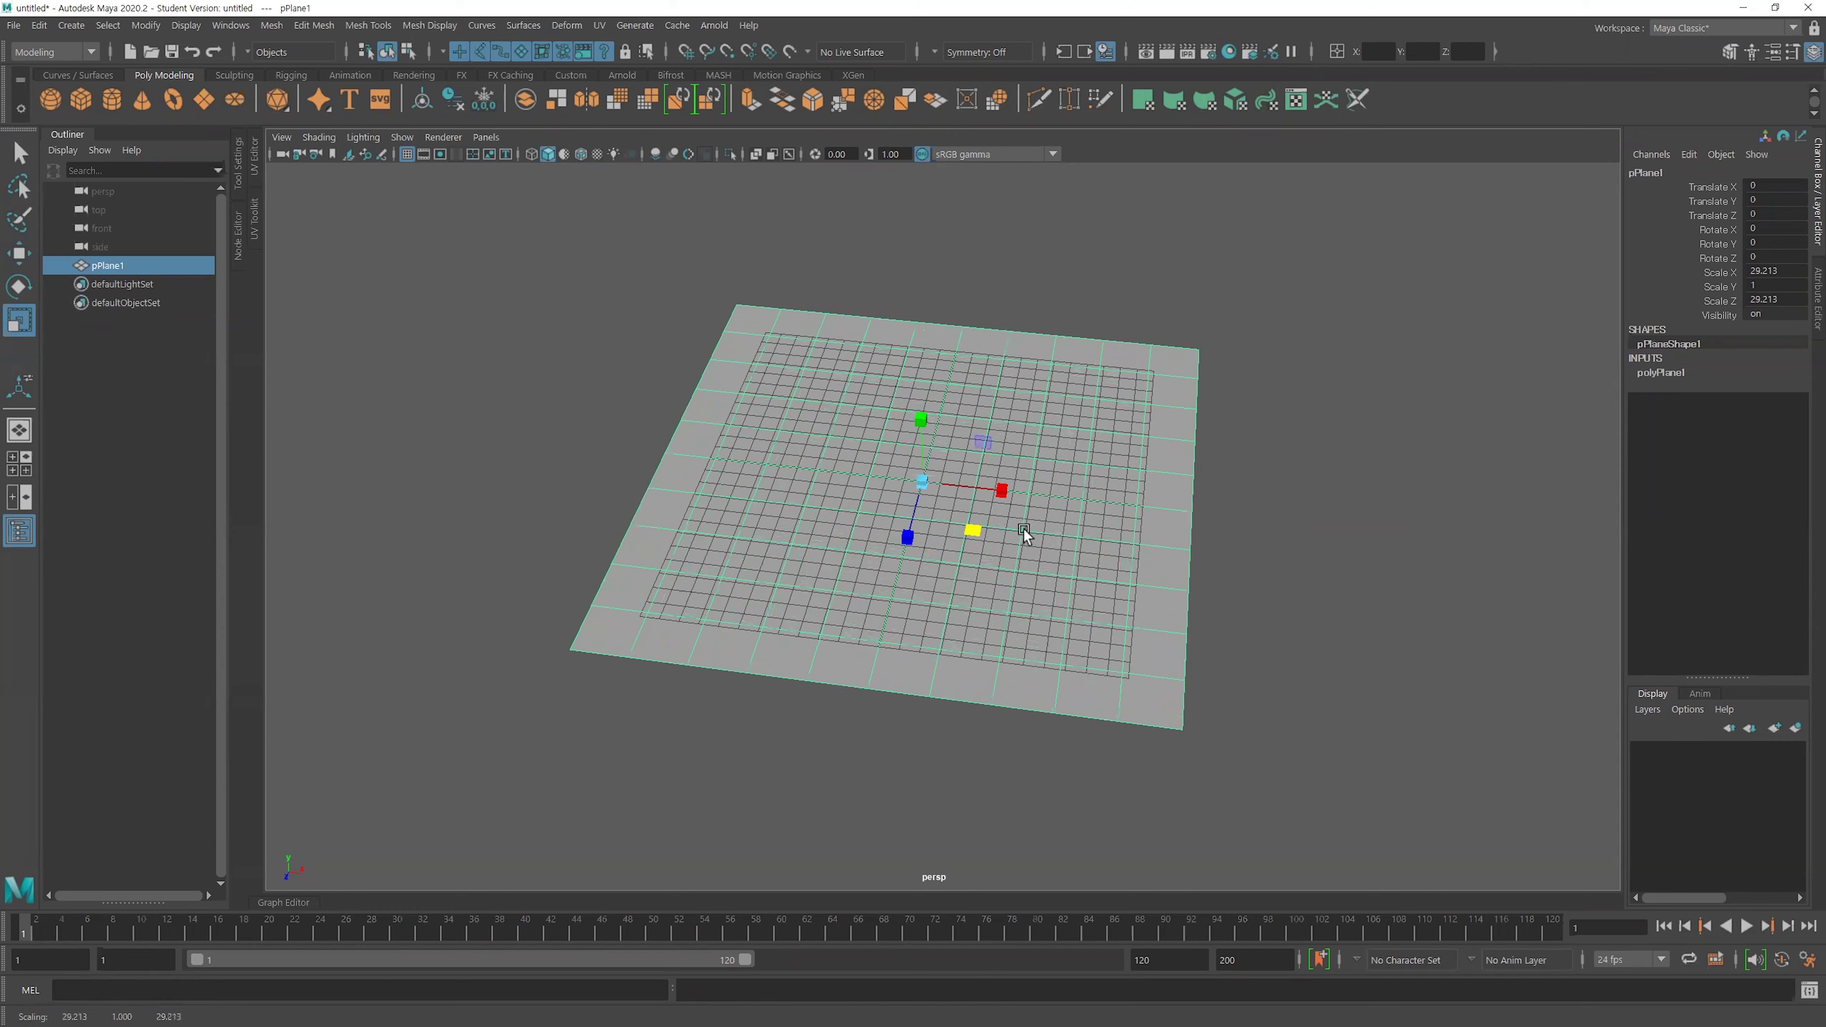
# Set the plane's Subdivisions Width and Height to 50.
pyautogui.click(1678, 374)
pyautogui.moveTo(1699, 414); pyautogui.dragTo(1702, 432)
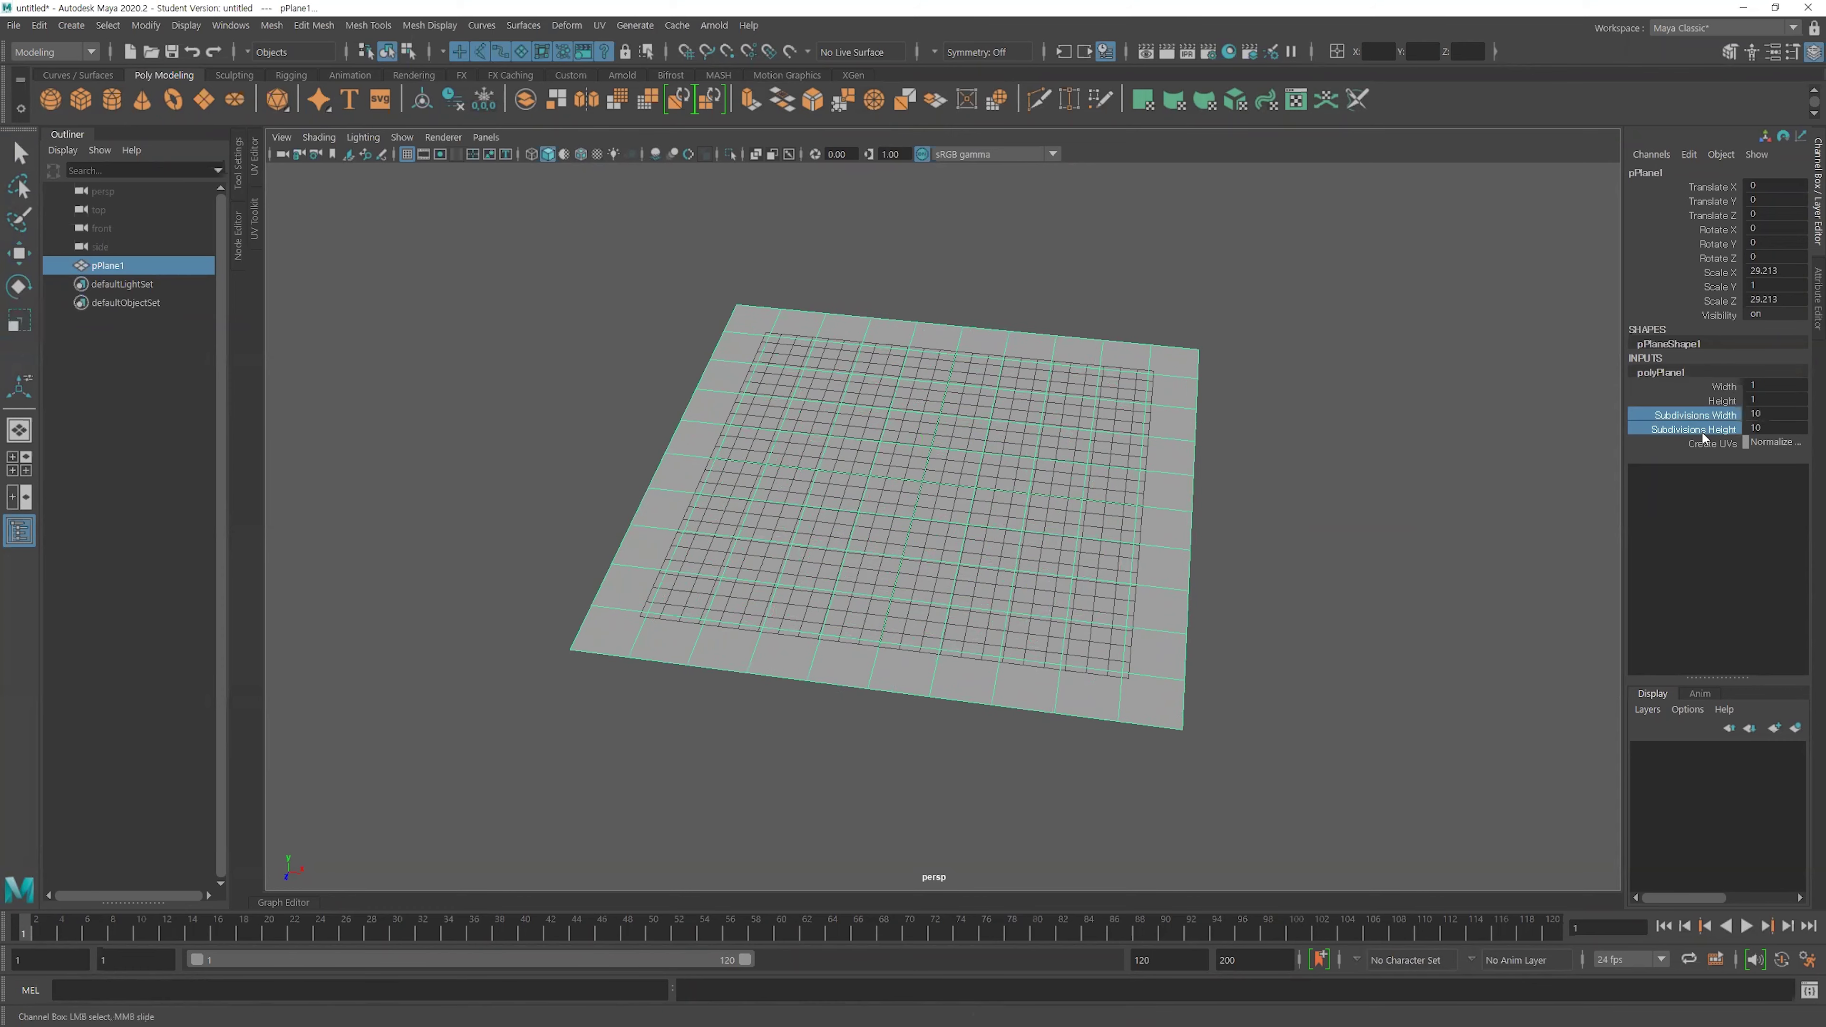
pyautogui.moveTo(1054, 414); pyautogui.dragTo(1374, 412, button='middle')
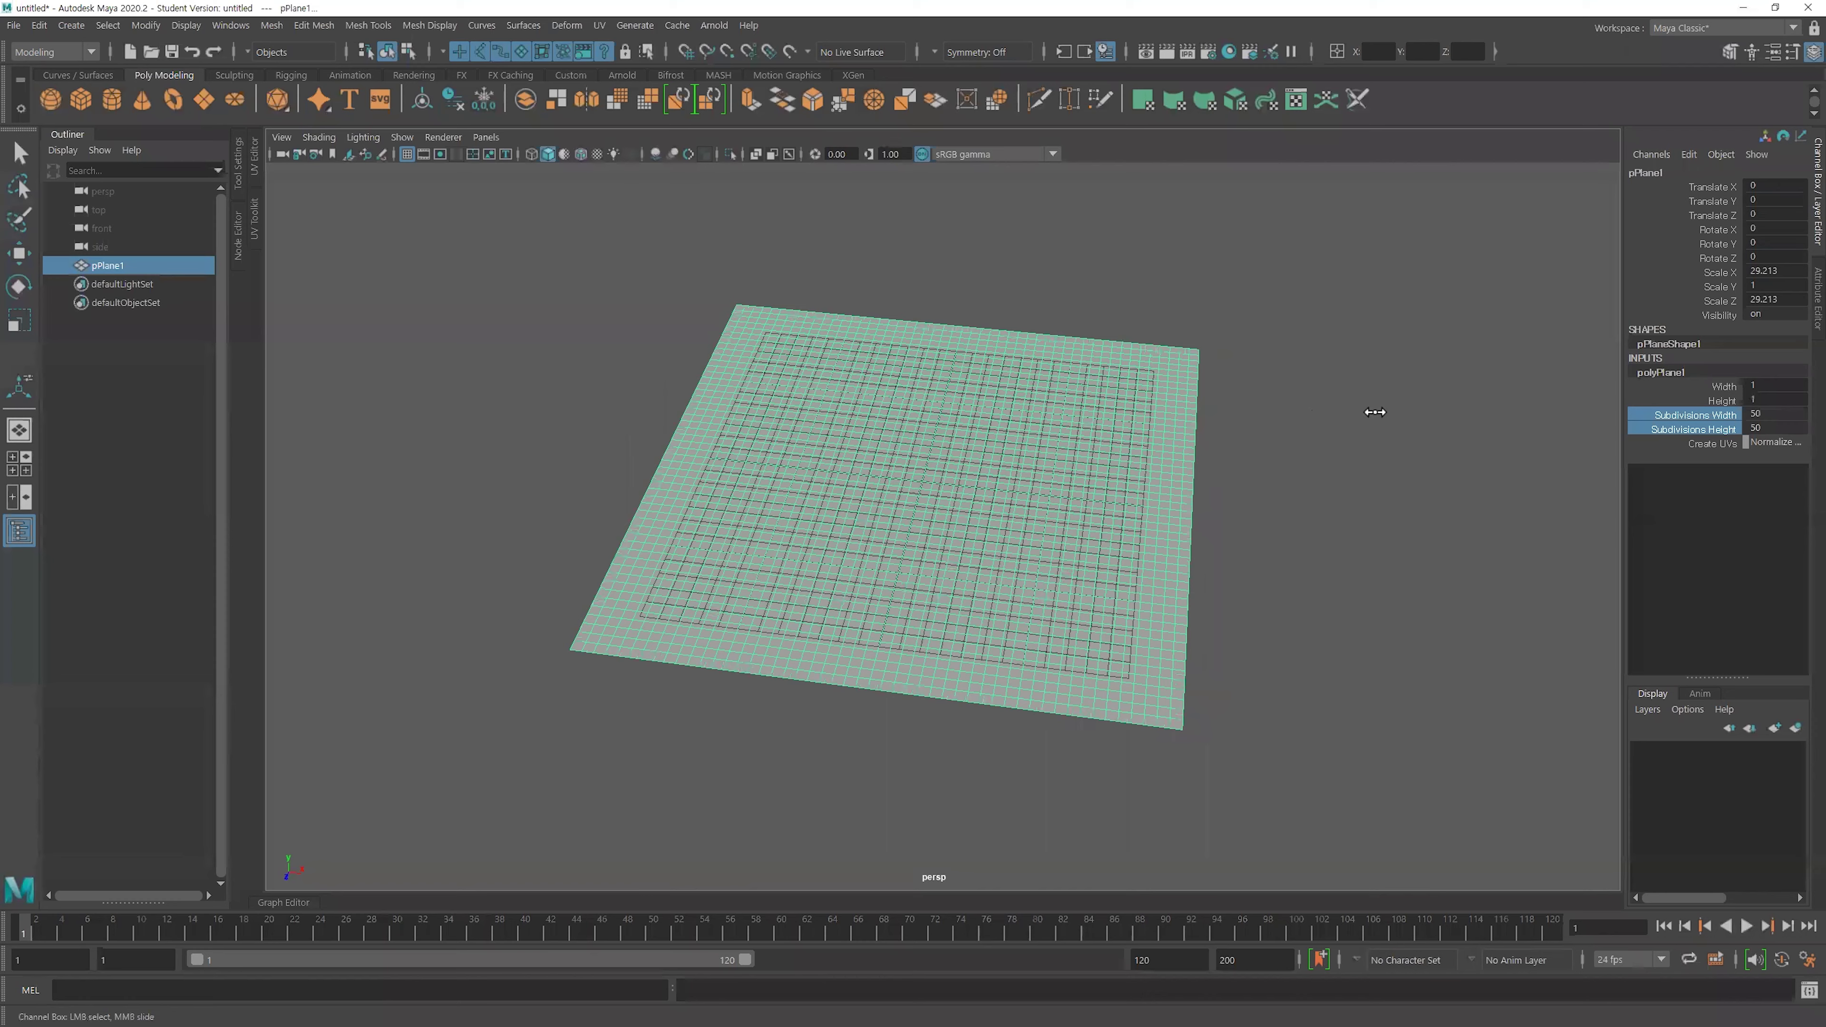
pyautogui.click(1258, 449)
pyautogui.press('r')
pyautogui.keyDown('alt'); pyautogui.moveTo(1258, 449); pyautogui.dragTo(1084, 458); pyautogui.keyUp('alt')
# Turn on Wireframe on Shaded for the plane and hide the viewport grid.
pyautogui.click(1003, 459)
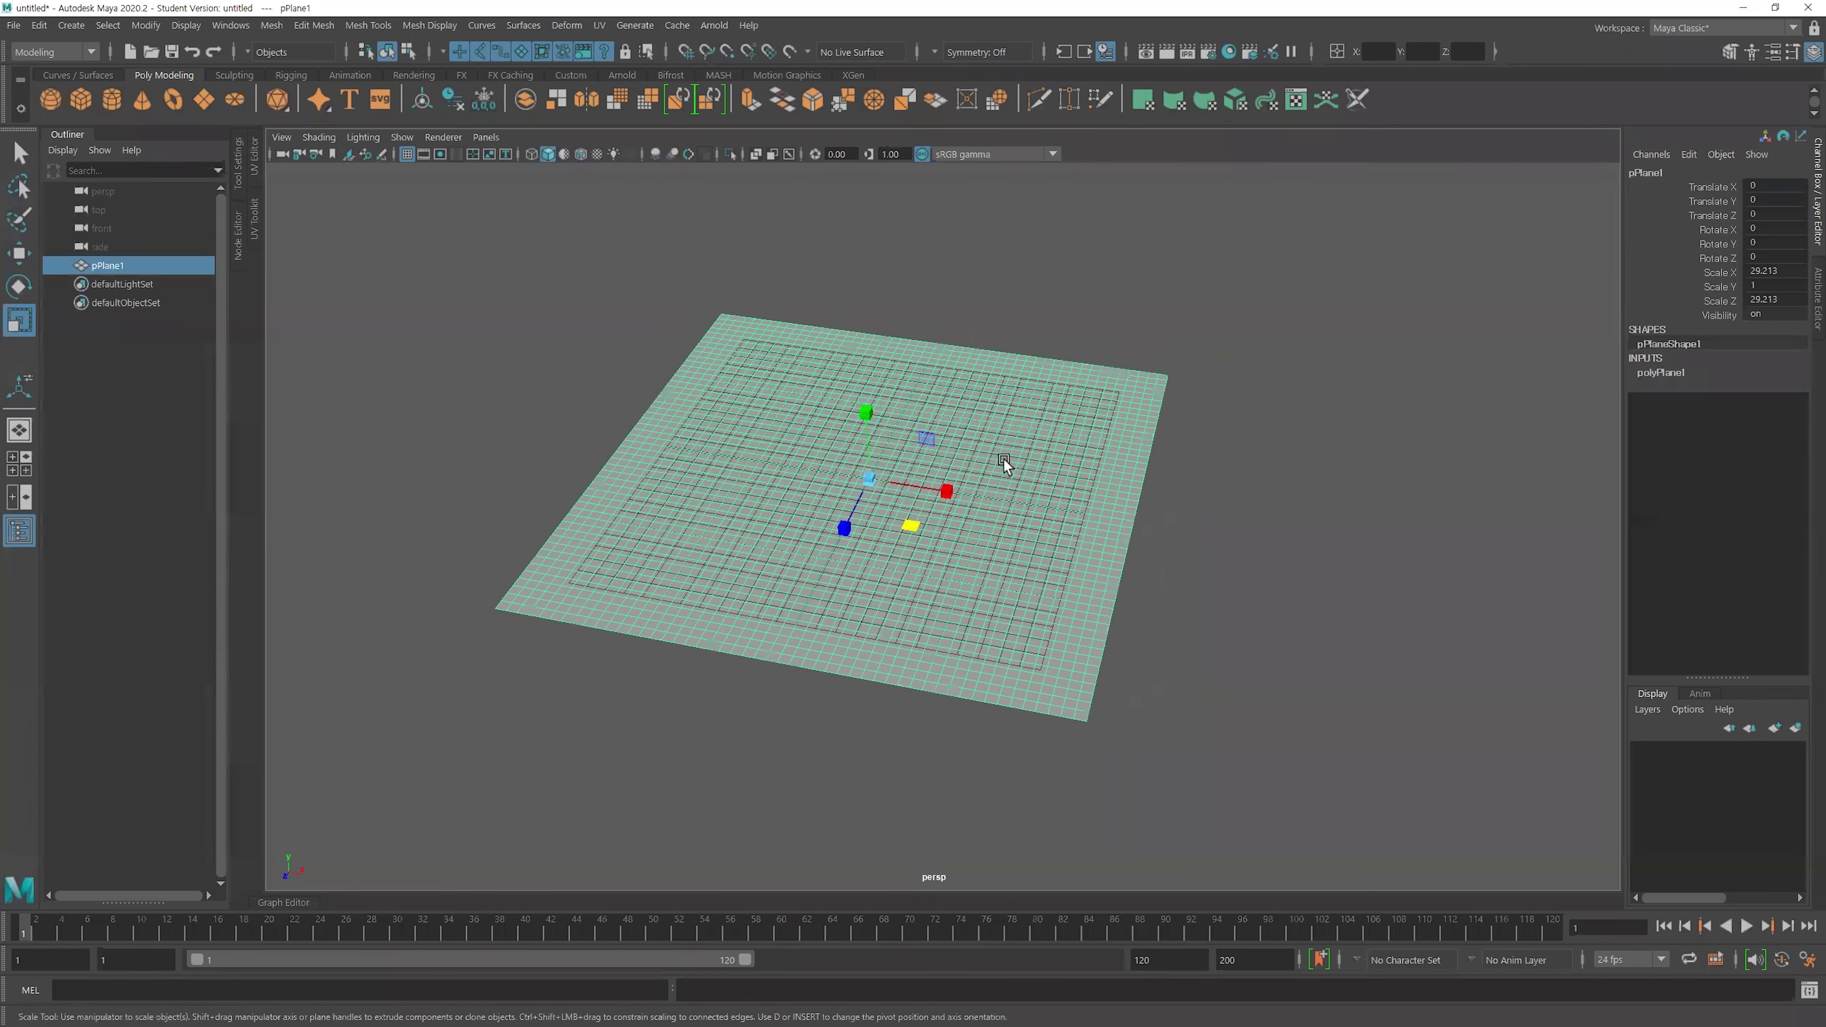
pyautogui.click(1230, 477)
pyautogui.keyDown('alt'); pyautogui.moveTo(1230, 477); pyautogui.dragTo(1019, 461); pyautogui.keyUp('alt')
pyautogui.keyDown('alt'); pyautogui.moveTo(1020, 461); pyautogui.dragTo(1165, 471, button='right'); pyautogui.keyUp('alt')
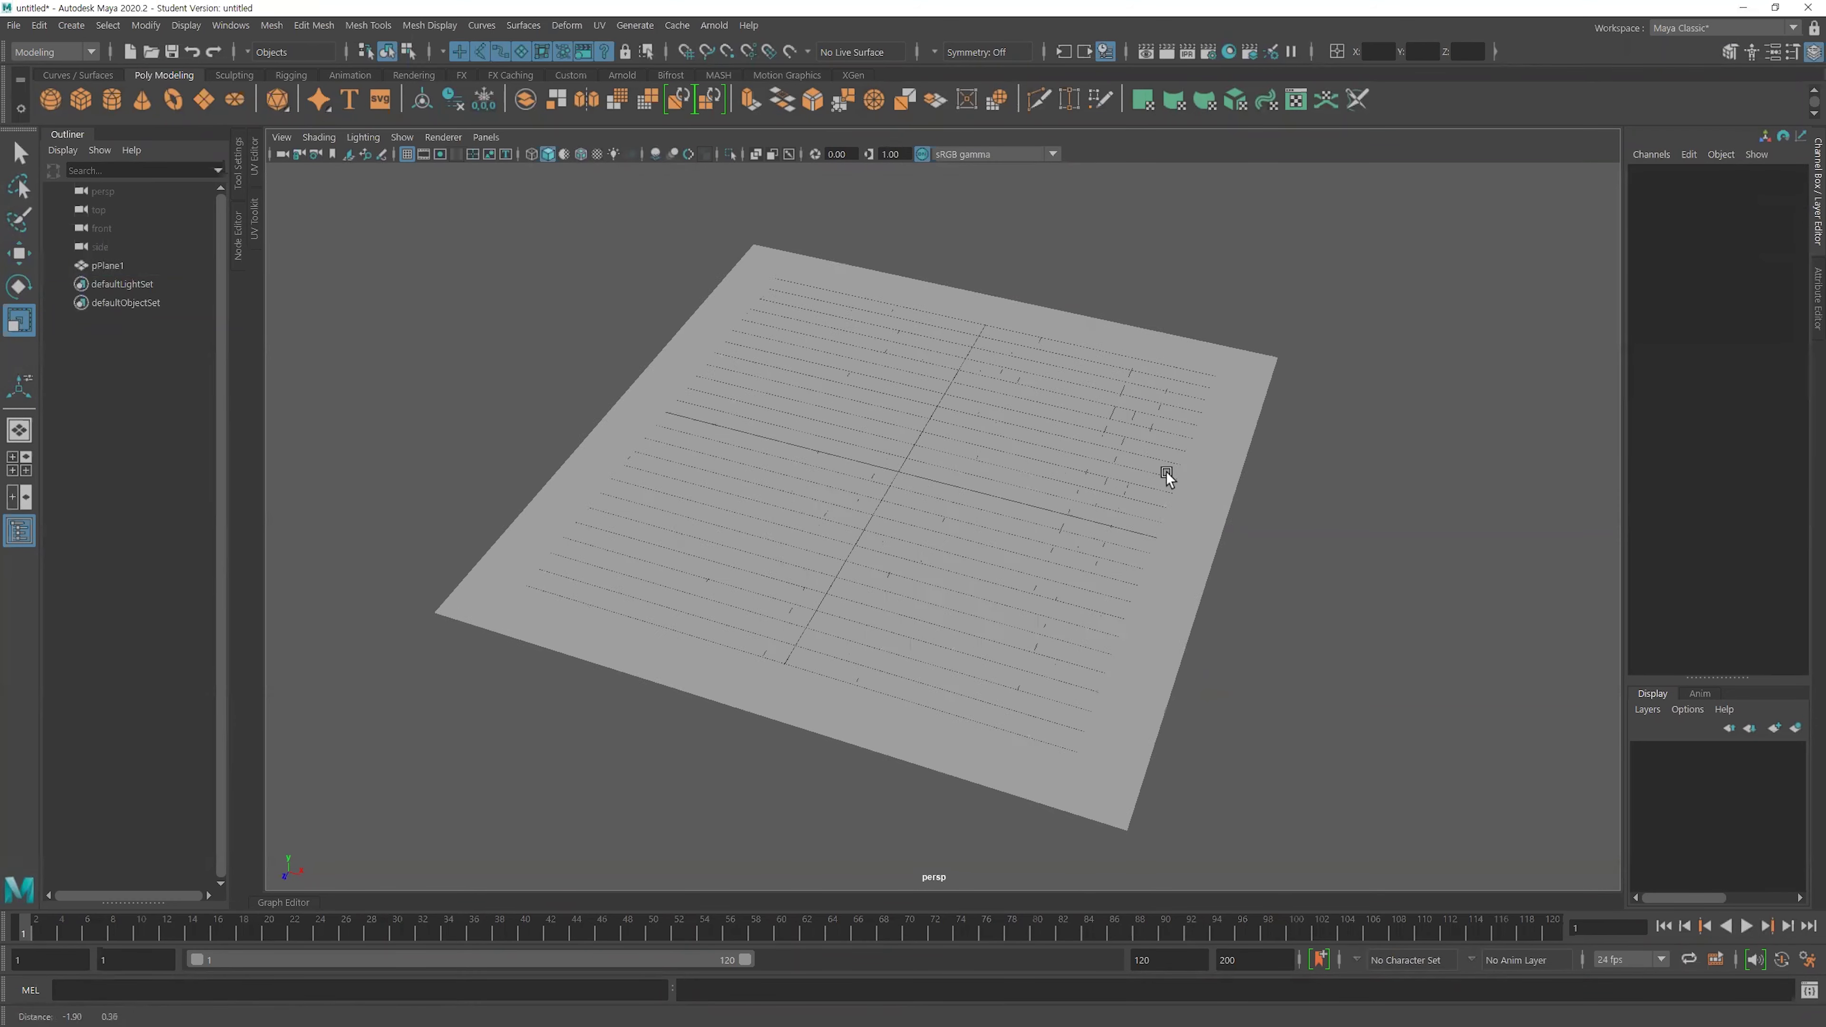
pyautogui.click(907, 407)
pyautogui.click(581, 154)
pyautogui.click(575, 235)
pyautogui.keyDown('alt'); pyautogui.moveTo(575, 235); pyautogui.dragTo(1030, 367); pyautogui.keyUp('alt')
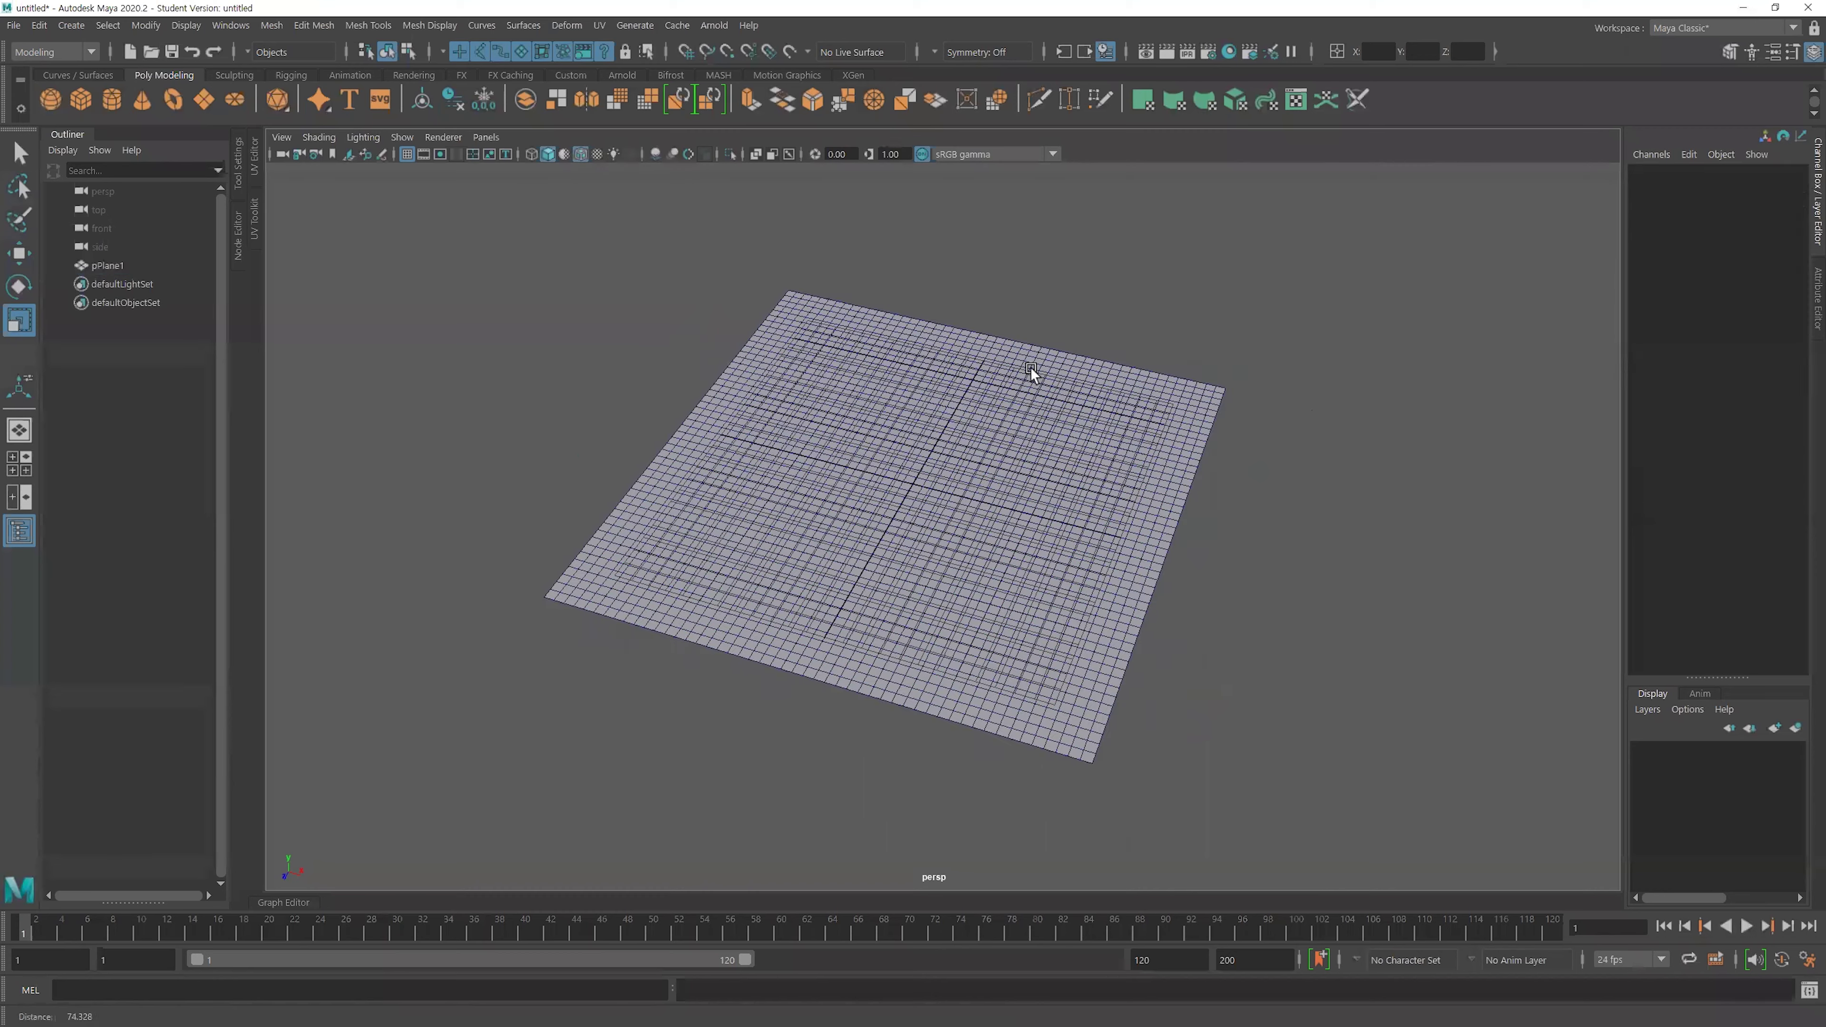
pyautogui.click(406, 154)
pyautogui.keyDown('alt'); pyautogui.moveTo(447, 241); pyautogui.dragTo(556, 311, button='right'); pyautogui.keyUp('alt')
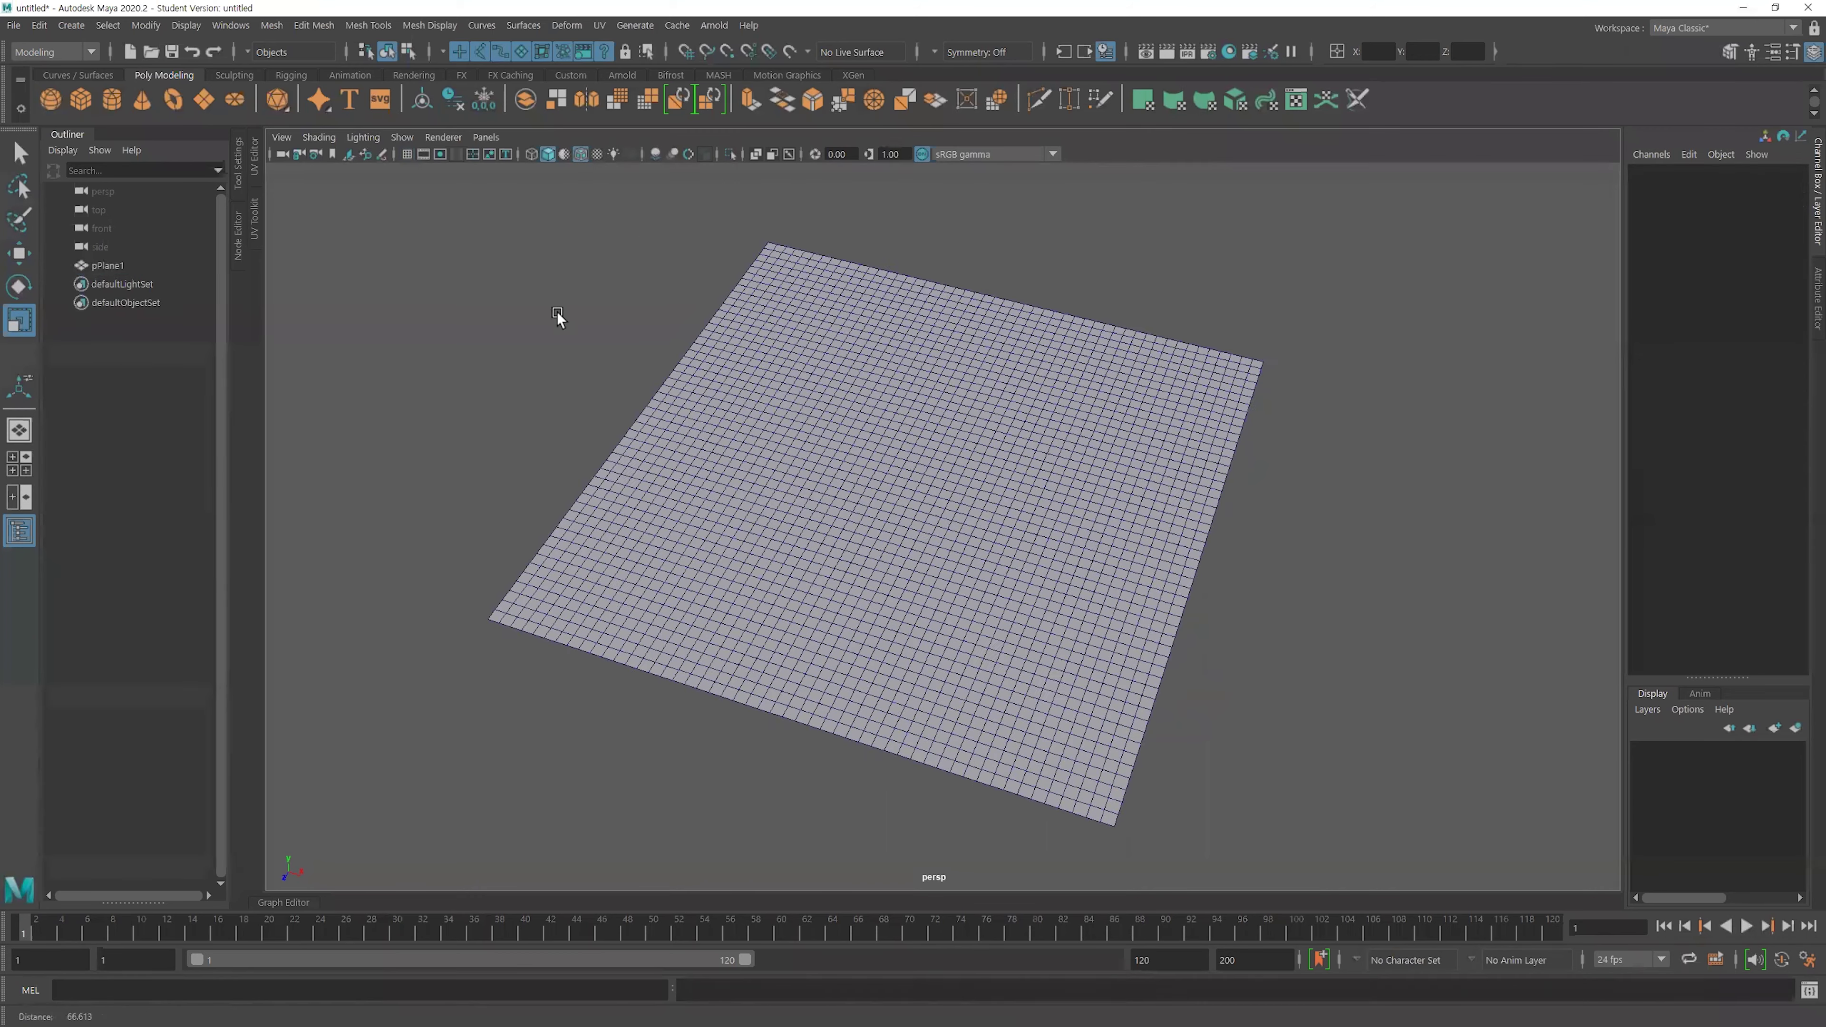
pyautogui.scroll(-1, 955, 453)
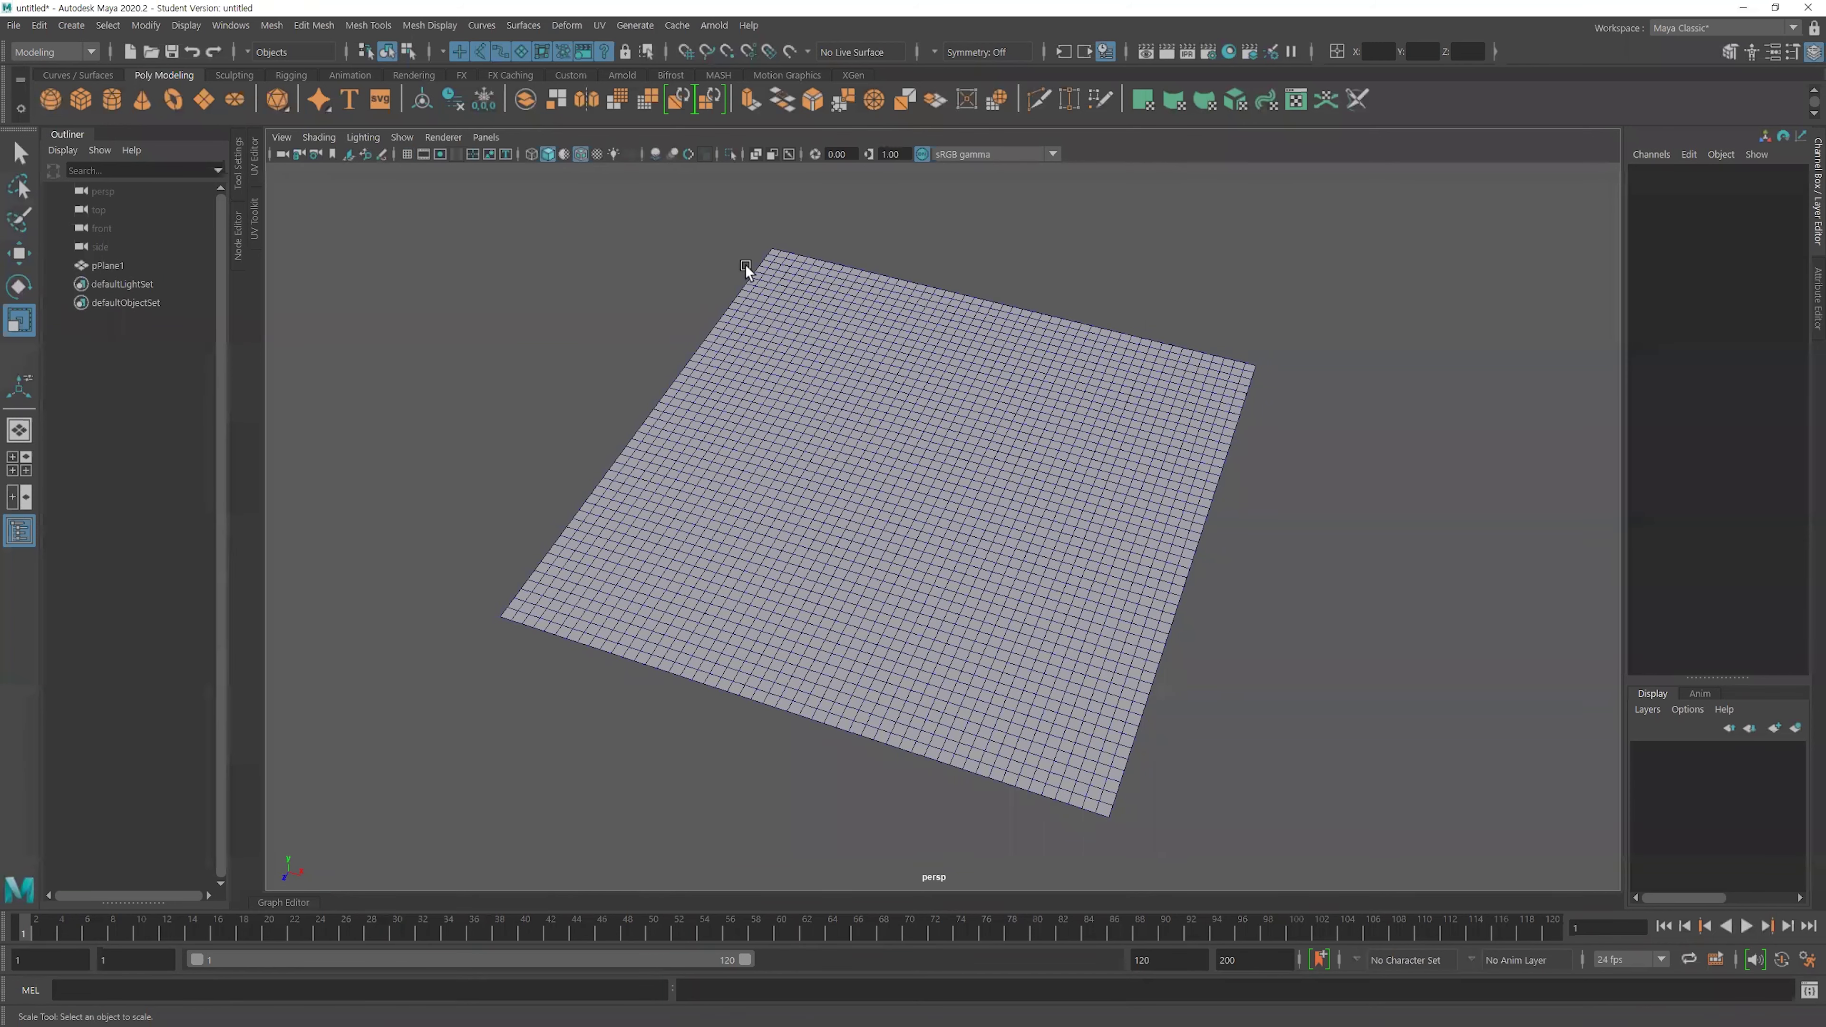
# Choose the EP Curve Tool with cubic (degree 3) settings.
pyautogui.click(76, 27)
pyautogui.moveTo(111, 164)
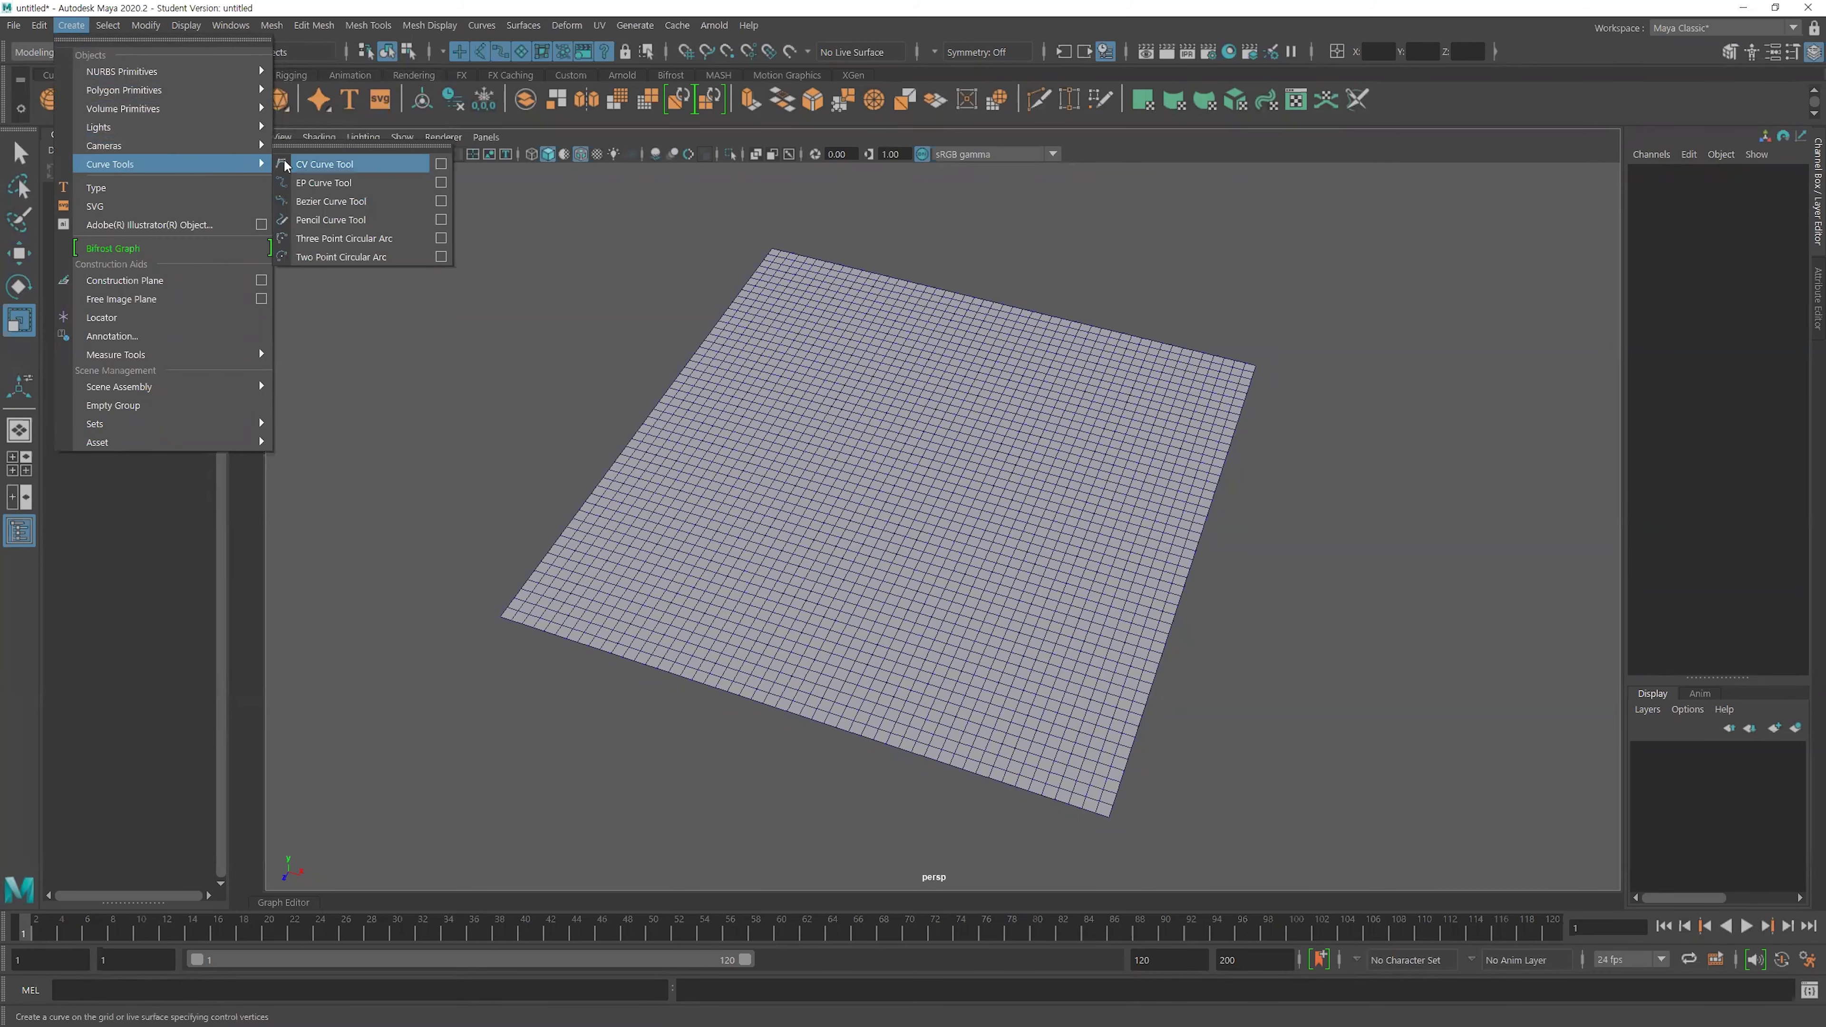
pyautogui.click(440, 183)
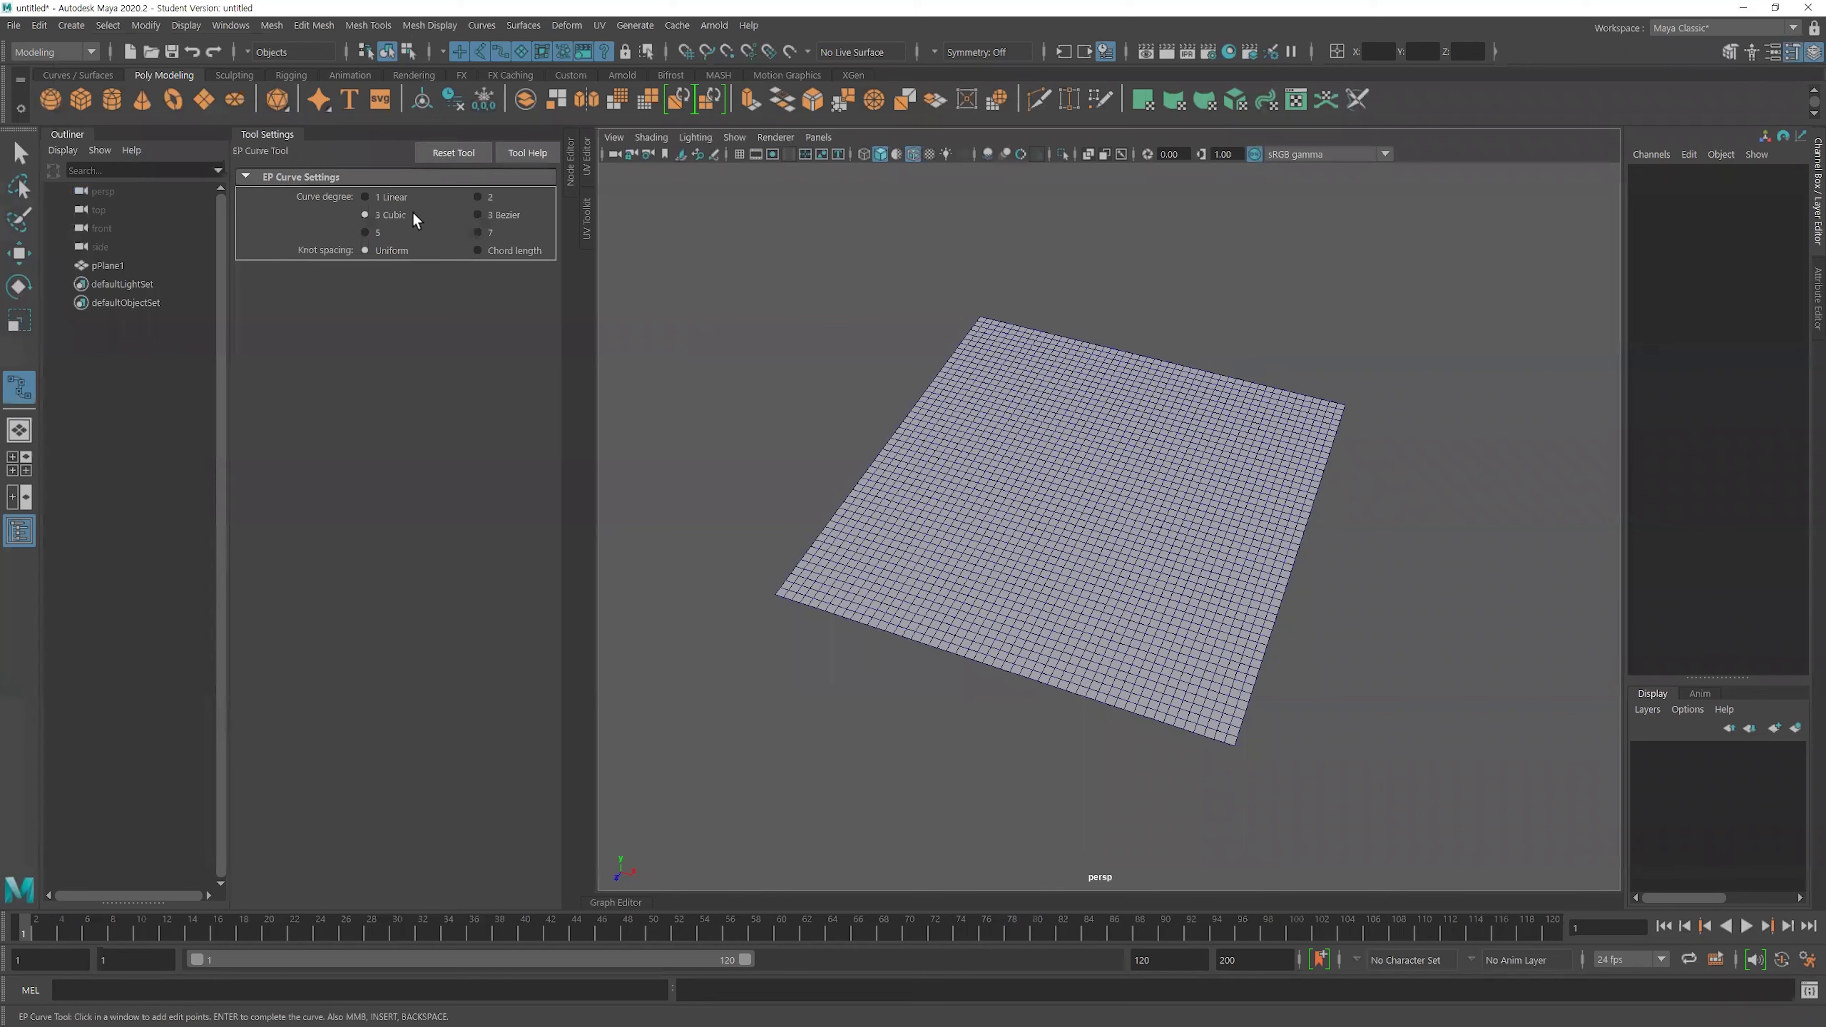
pyautogui.click(276, 132)
# Place twelve points in an S-shaped loop across the plane, finishing on the right side.
pyautogui.click(678, 555)
pyautogui.click(687, 460)
pyautogui.click(775, 374)
pyautogui.click(854, 407)
pyautogui.click(850, 511)
pyautogui.click(852, 626)
pyautogui.click(902, 651)
pyautogui.click(992, 643)
pyautogui.click(1024, 568)
pyautogui.click(997, 463)
pyautogui.moveTo(1035, 395)
pyautogui.mouseDown()
pyautogui.moveTo(1145, 393)
pyautogui.moveTo(1161, 489)
pyautogui.mouseUp()
pyautogui.click(1166, 496)
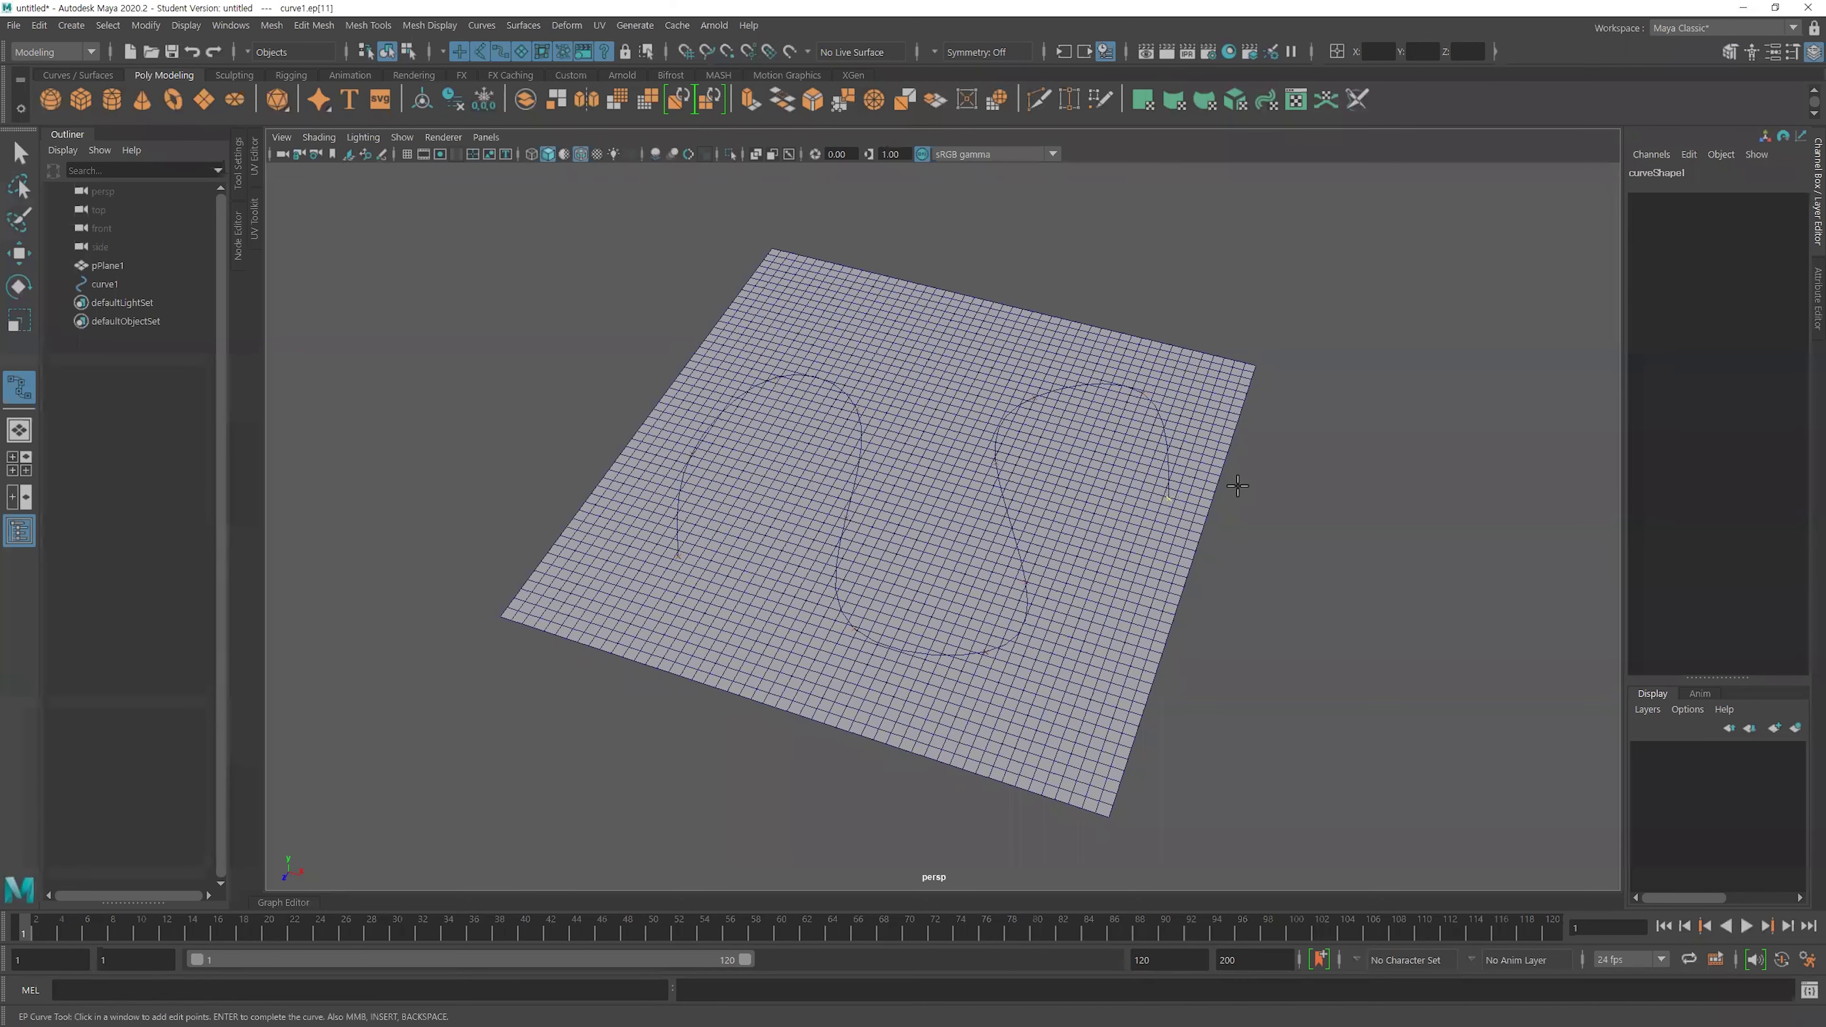
# Finish curve1 and orbit the view so the plane sits flatter.
pyautogui.press('r')
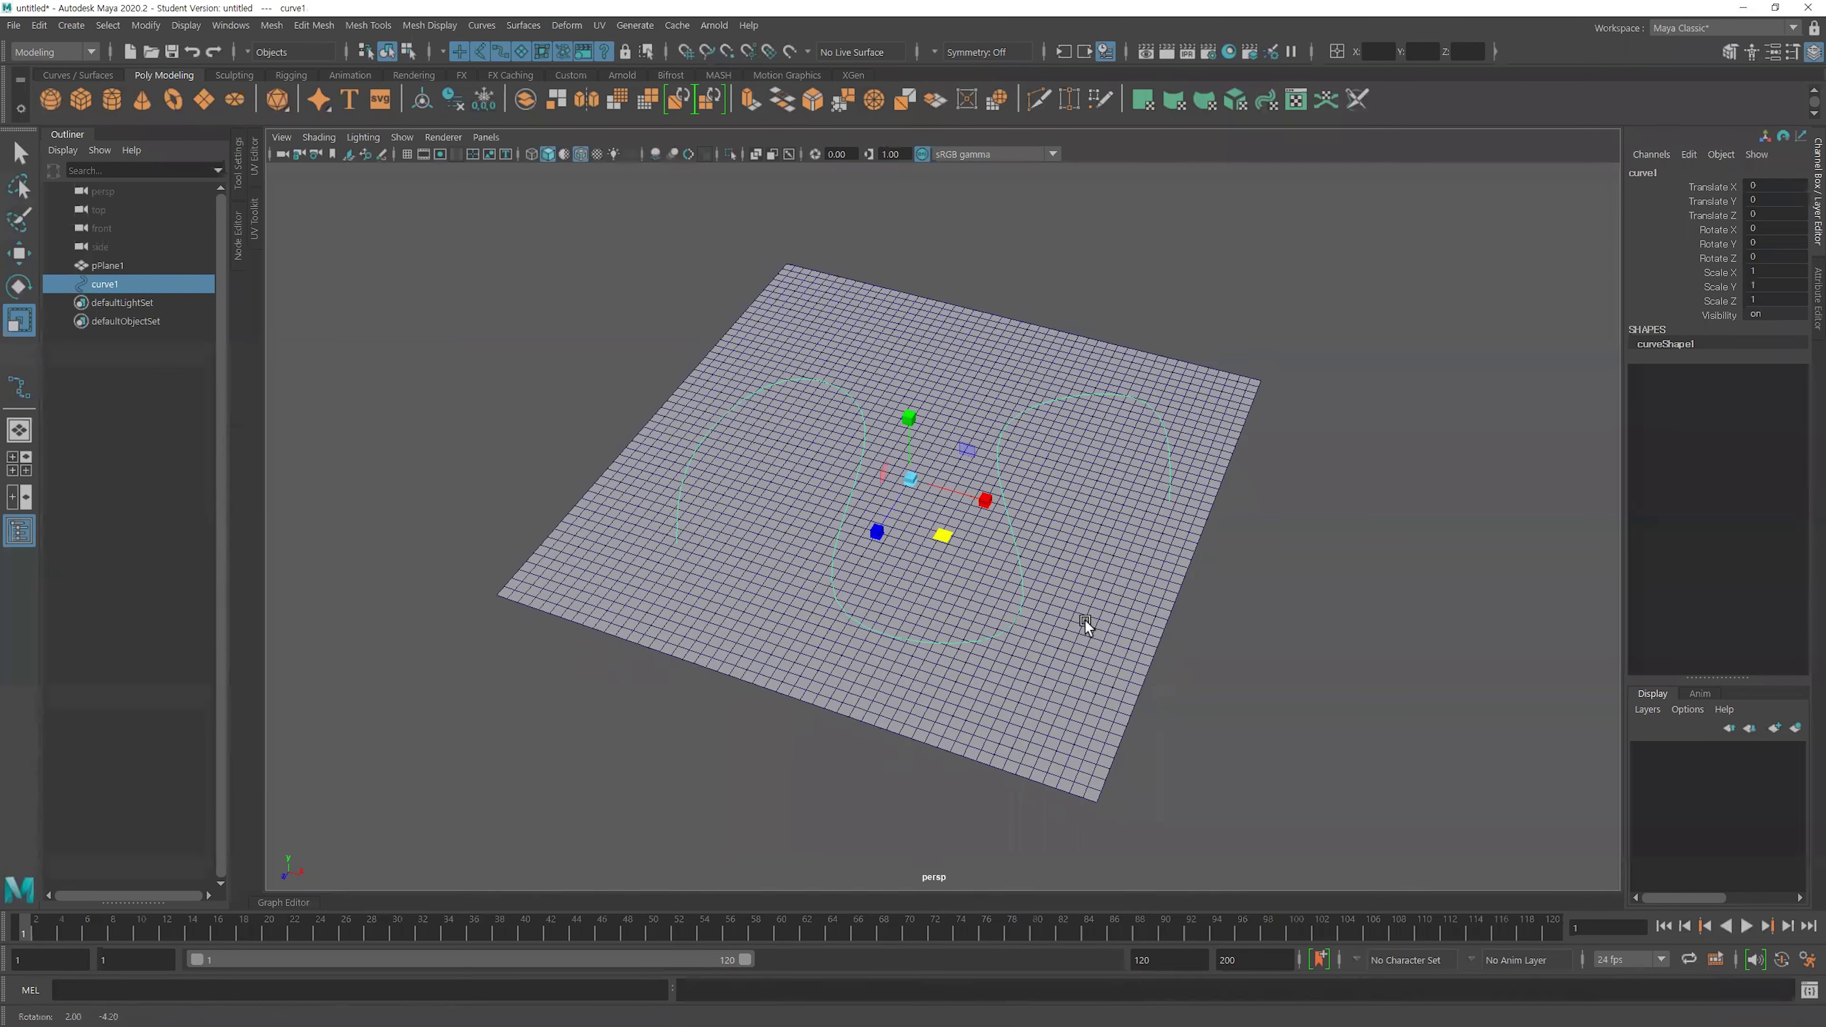
pyautogui.click(1288, 681)
pyautogui.keyDown('alt'); pyautogui.moveTo(1288, 681); pyautogui.dragTo(1181, 586); pyautogui.keyUp('alt')
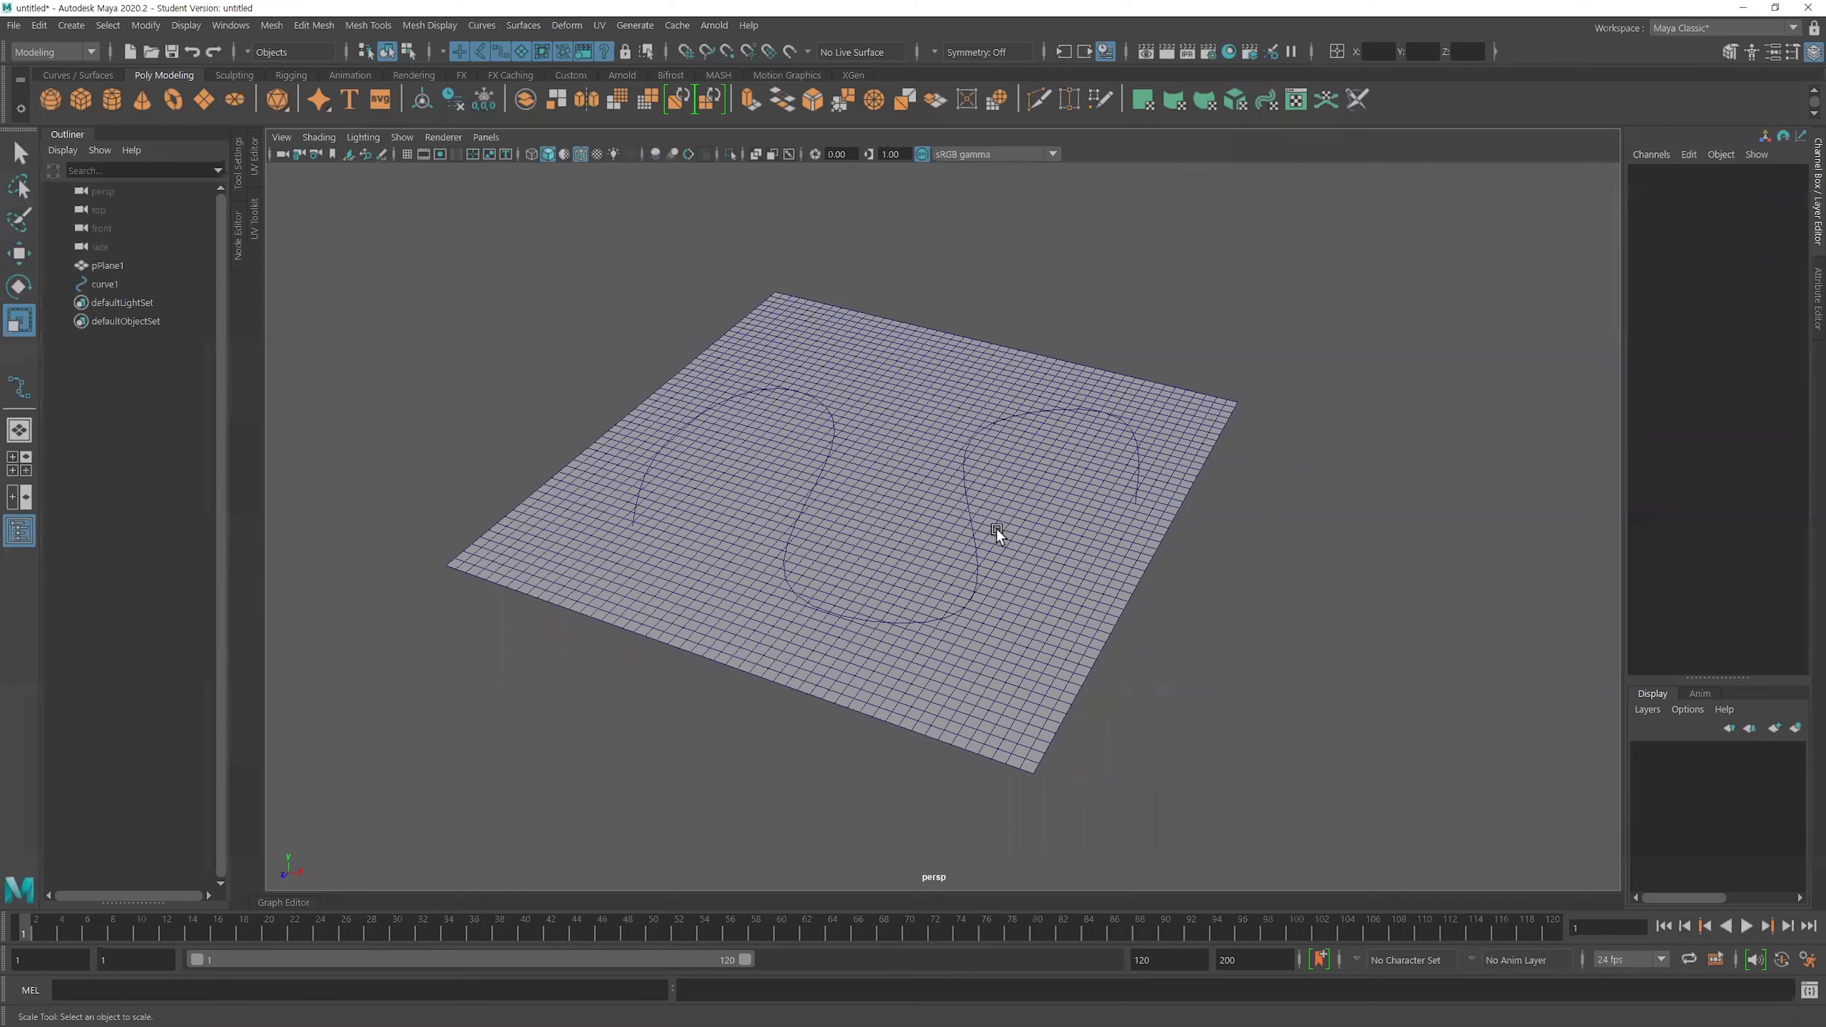
pyautogui.click(963, 496)
pyautogui.click(1057, 553)
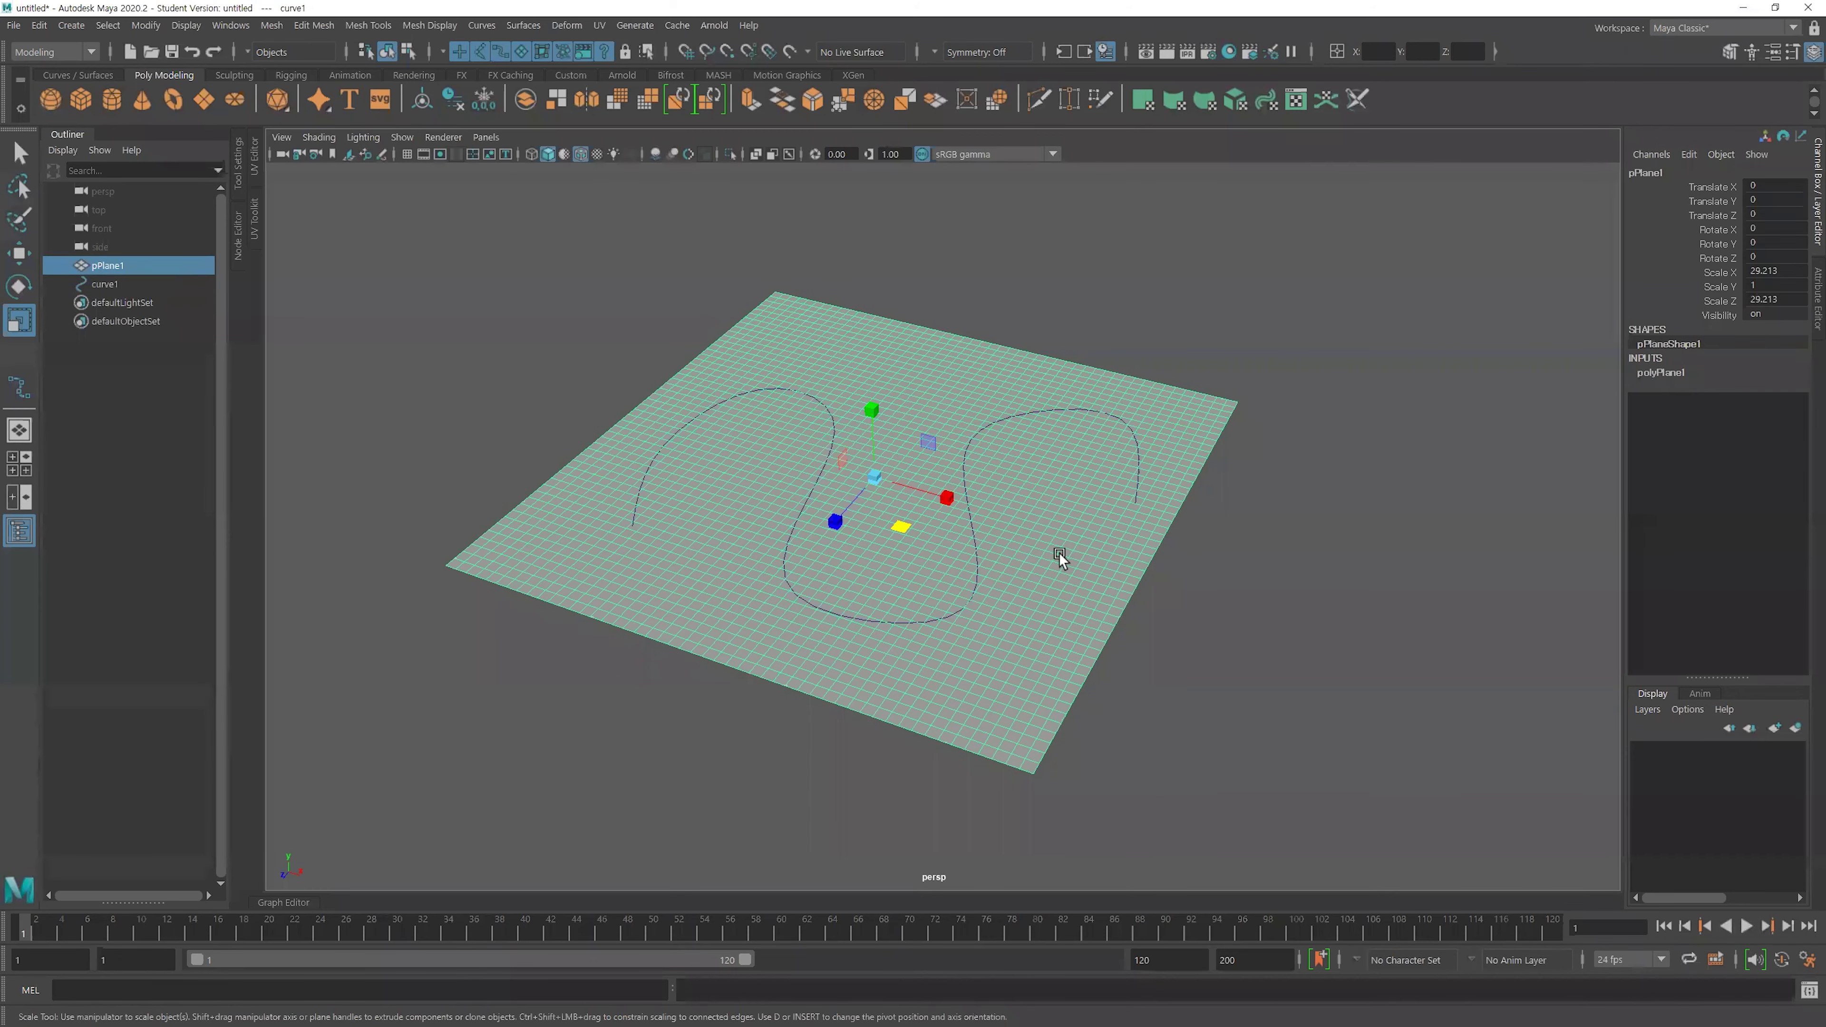
pyautogui.click(1270, 614)
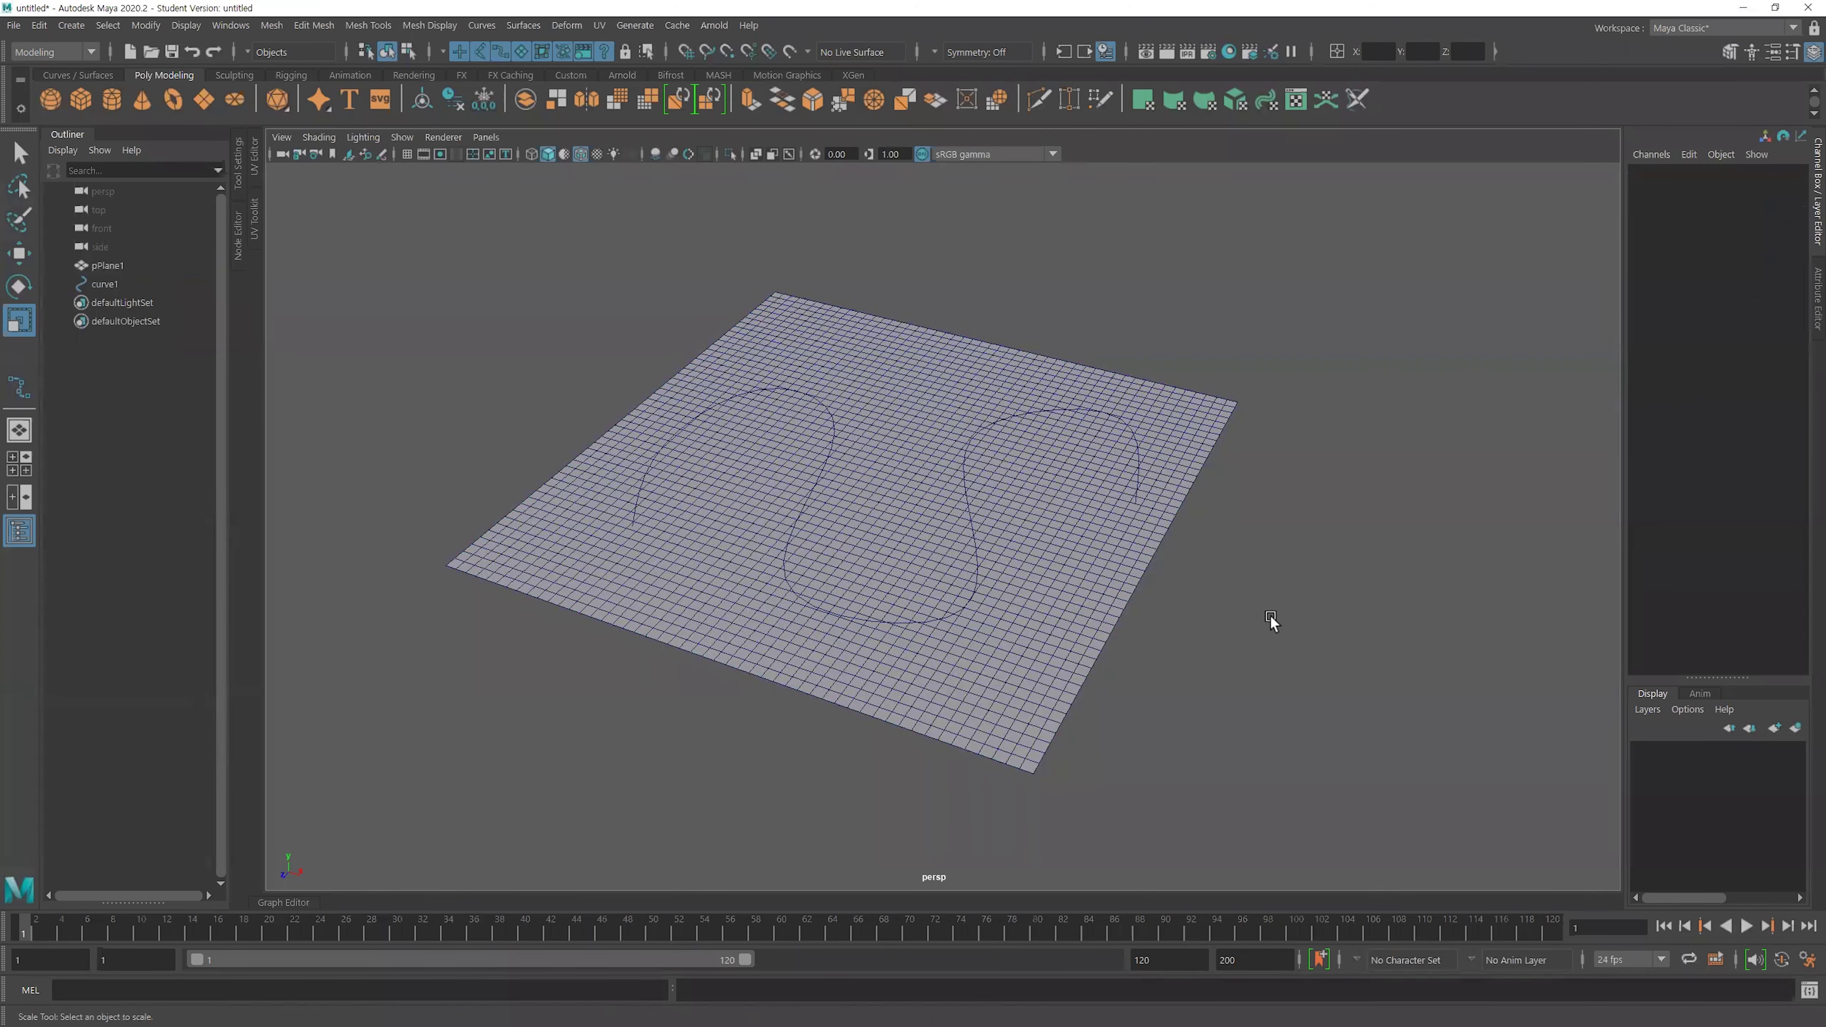
# Apply a Wire deformer, with the plane as the deformed shape and curve1 as the wire.
pyautogui.click(566, 26)
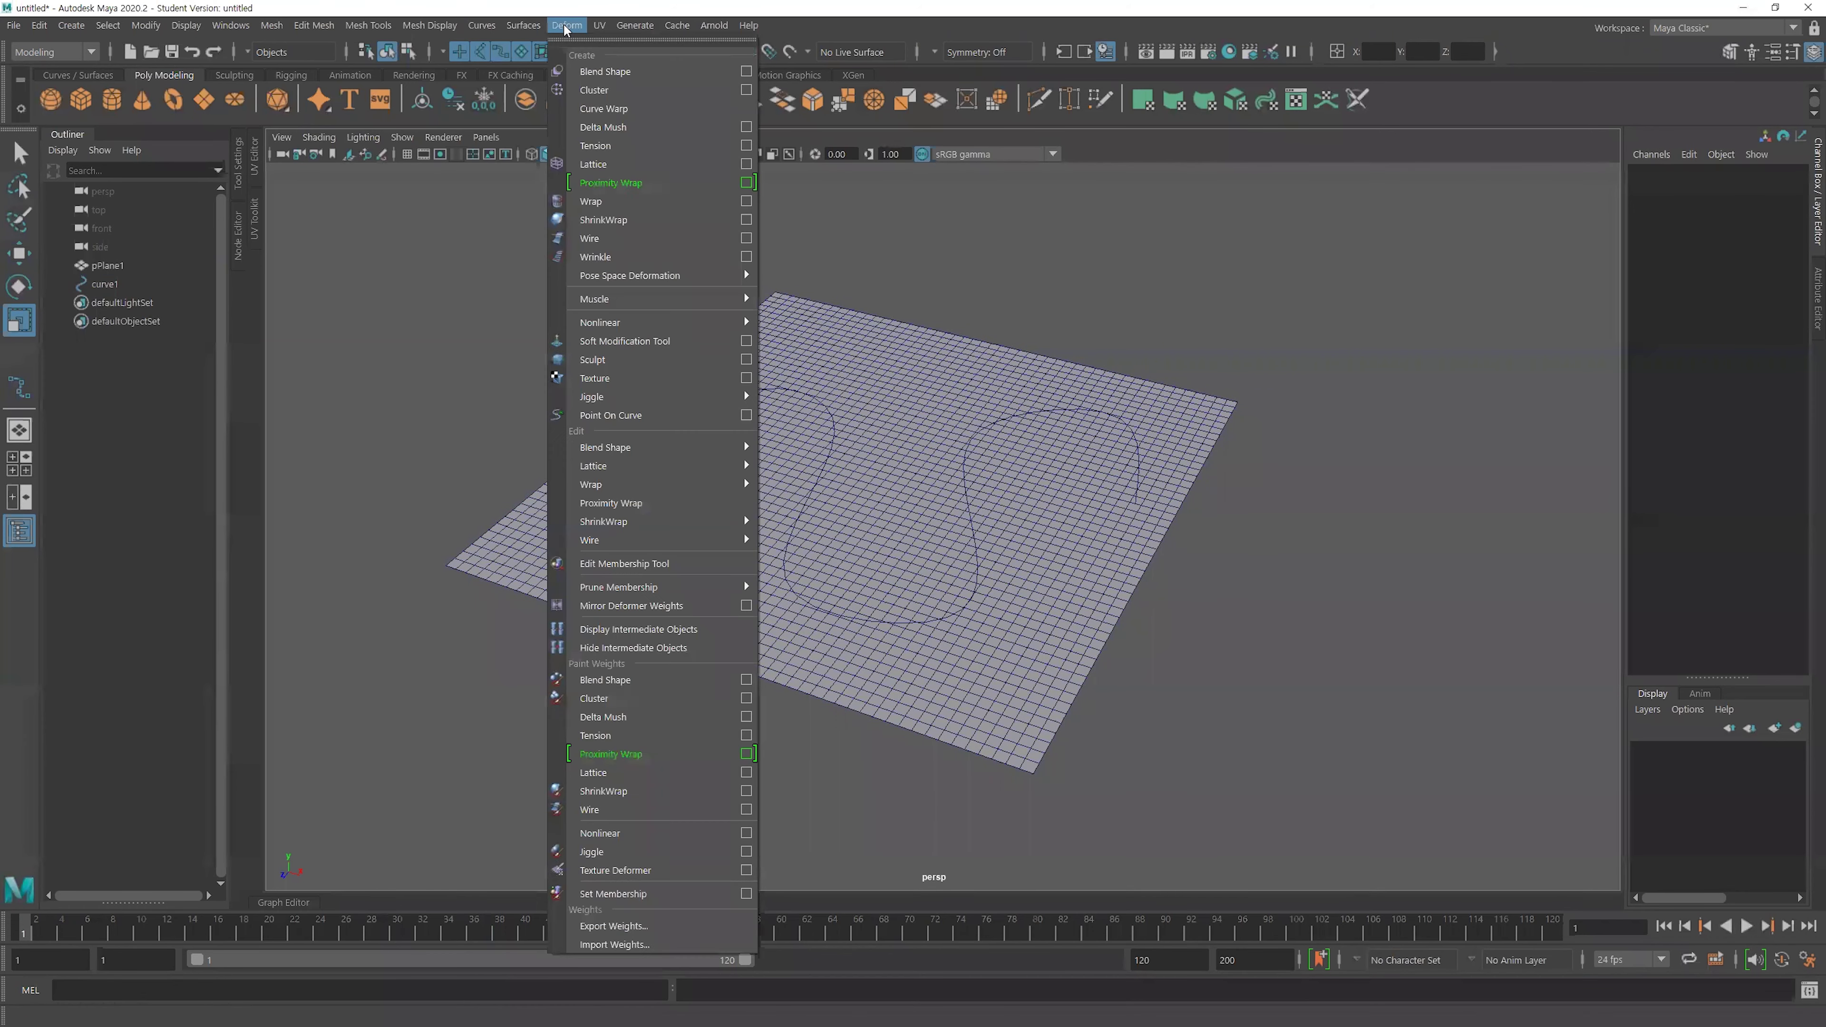
pyautogui.click(626, 238)
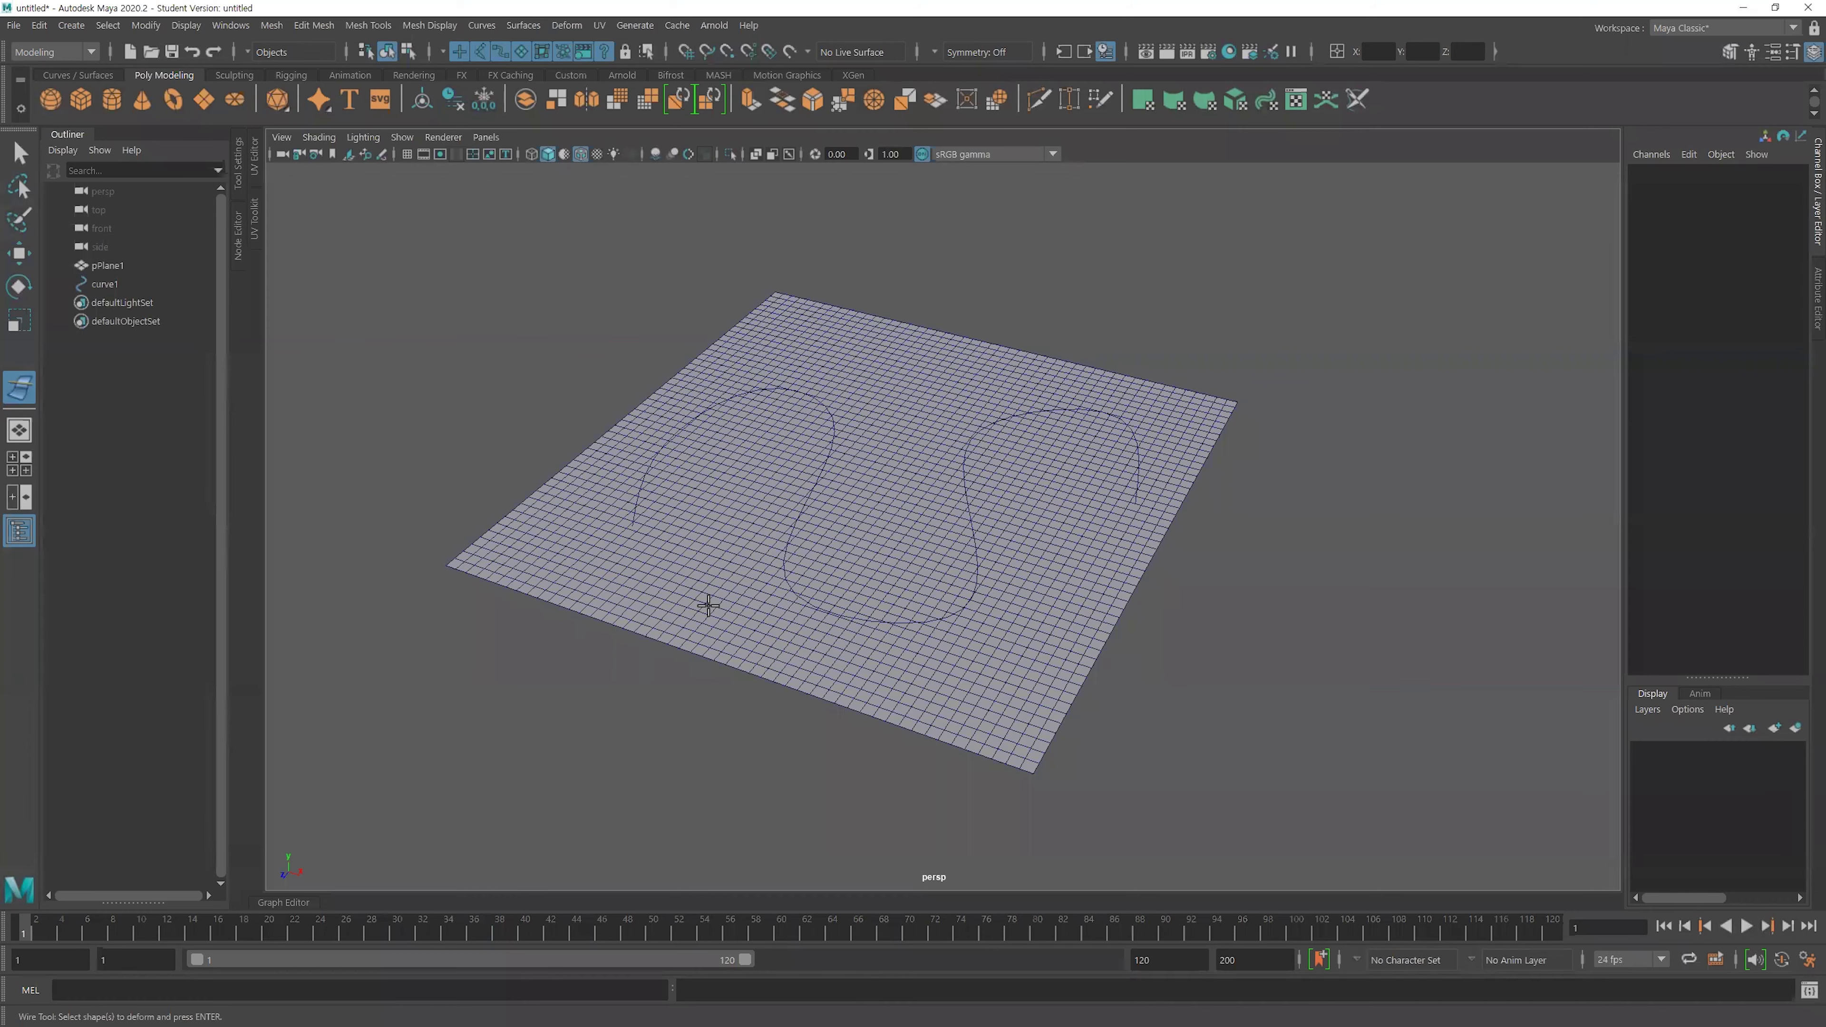
pyautogui.click(708, 605)
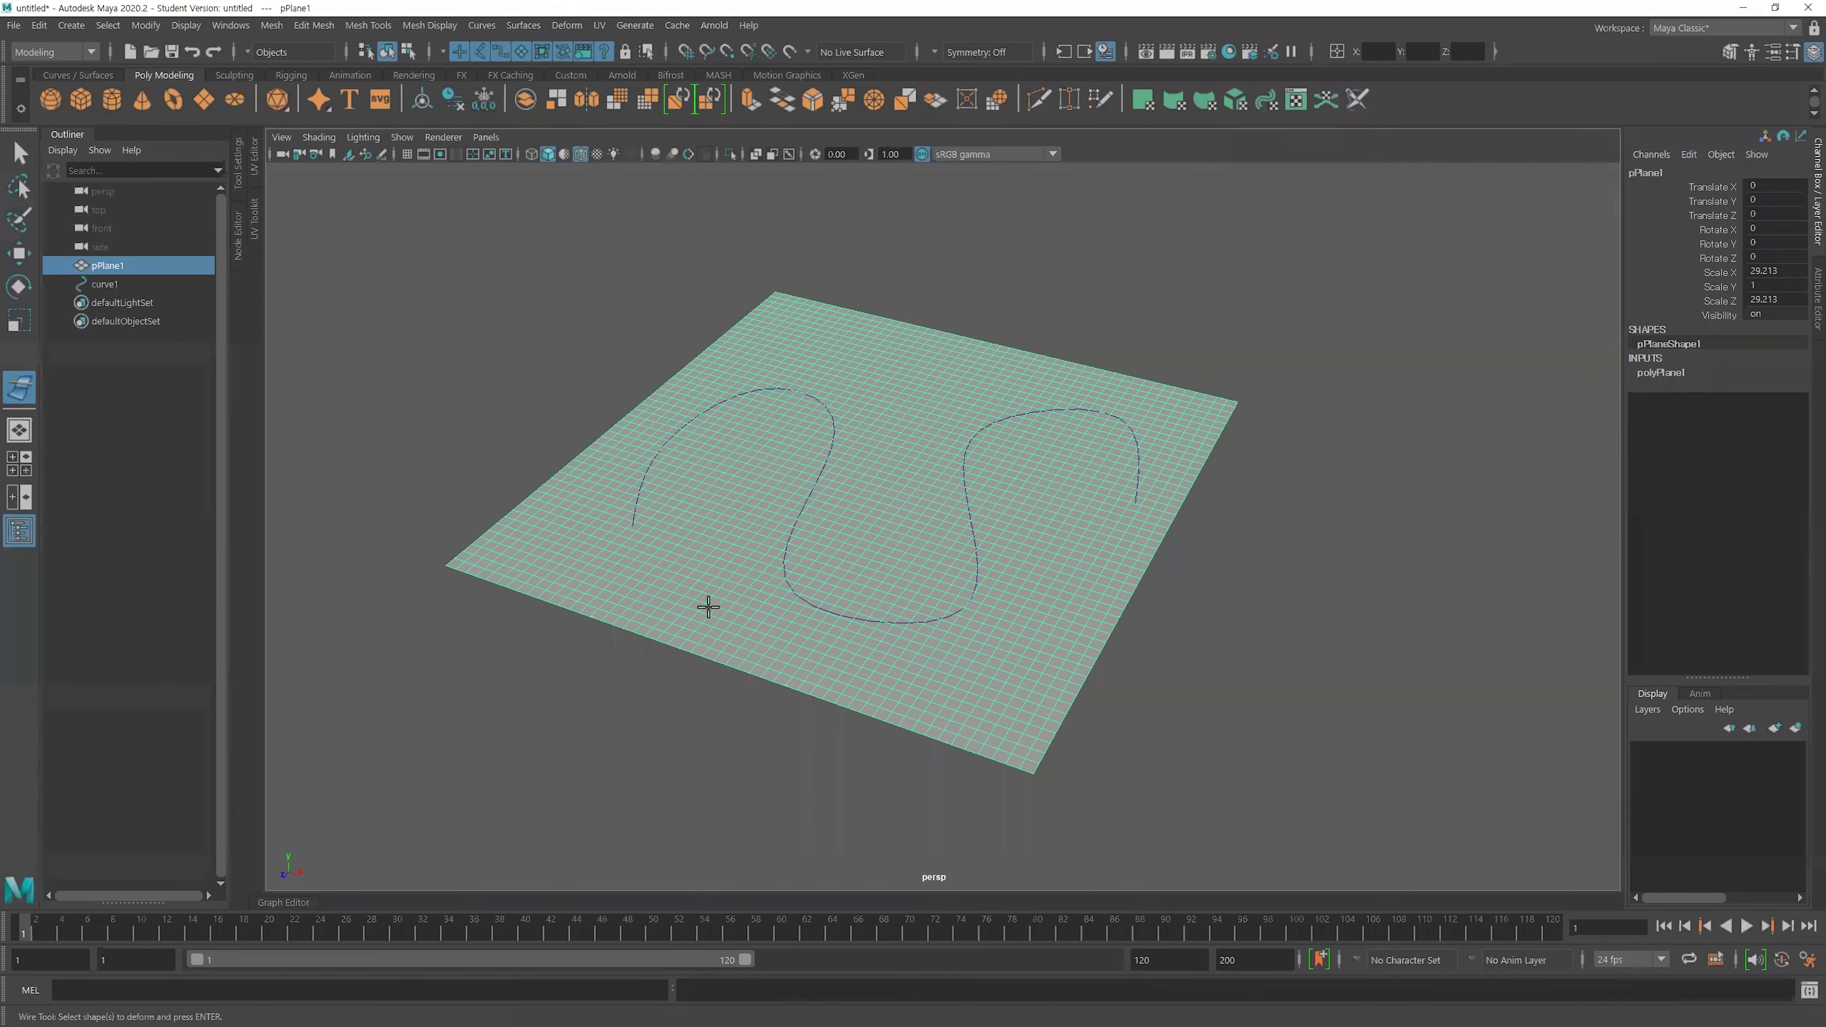
pyautogui.press('Return')
pyautogui.click(787, 584)
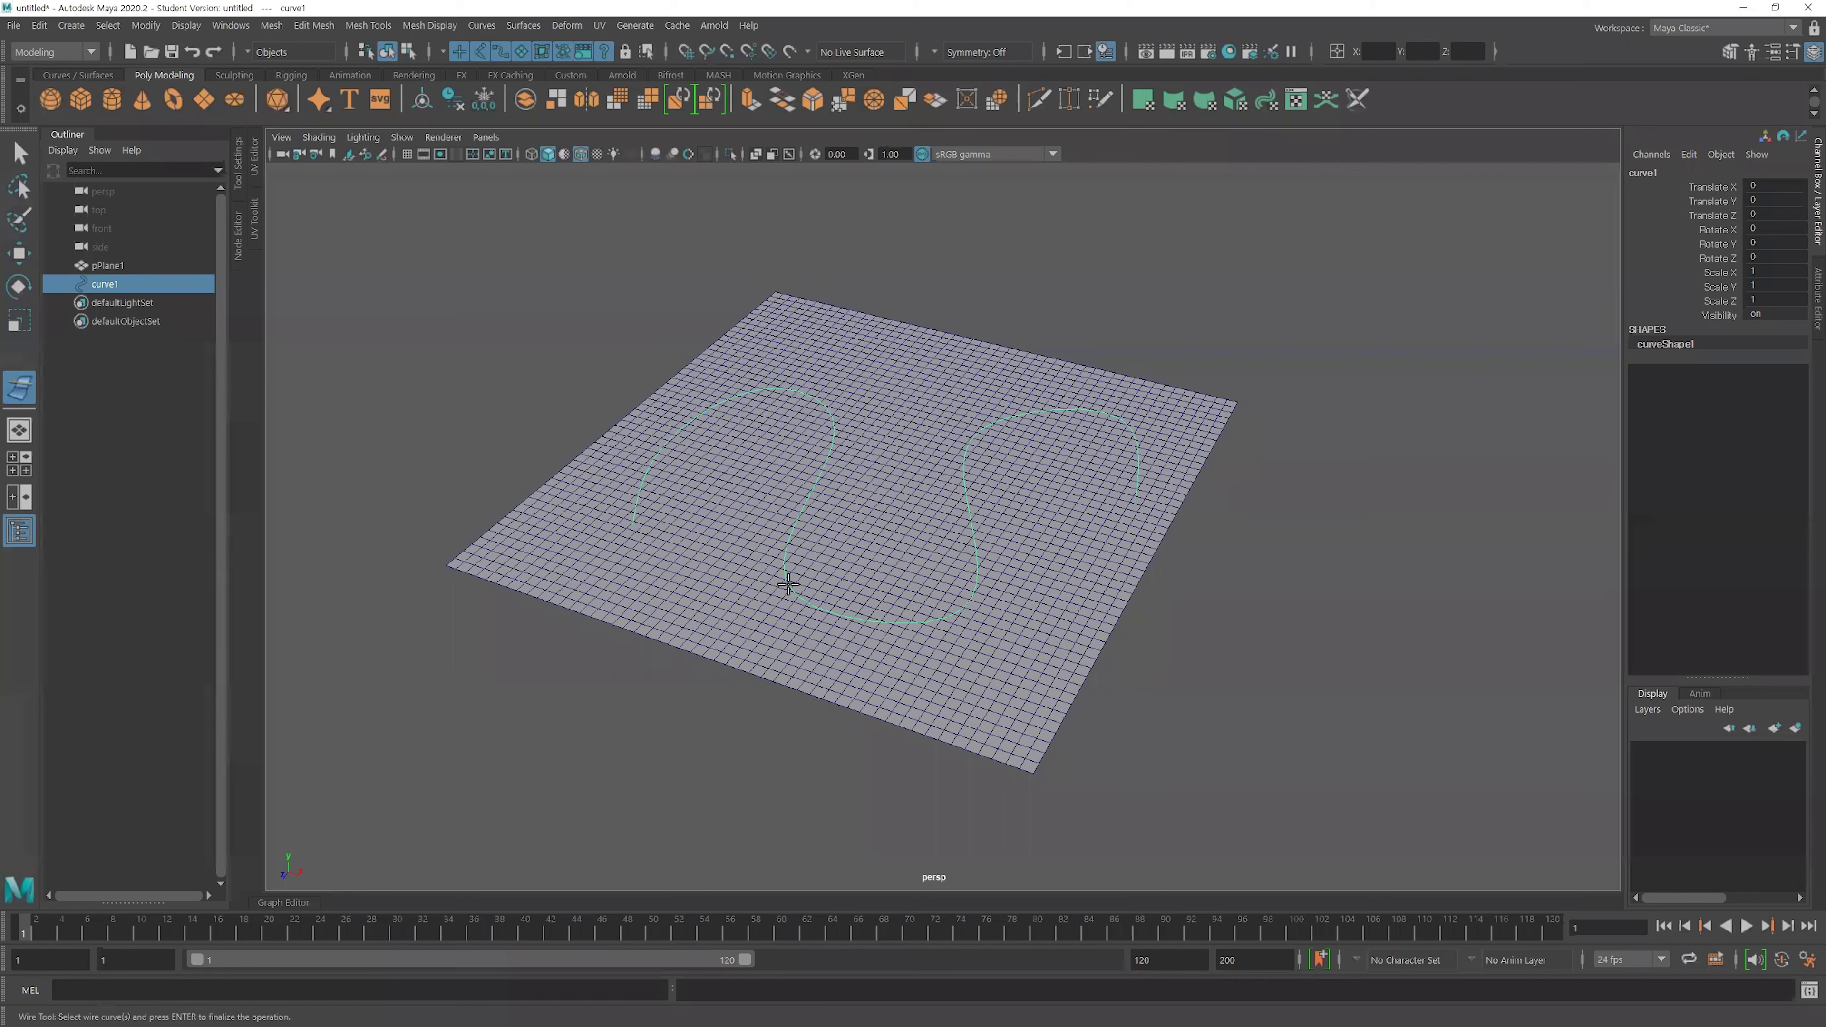
pyautogui.press('Return')
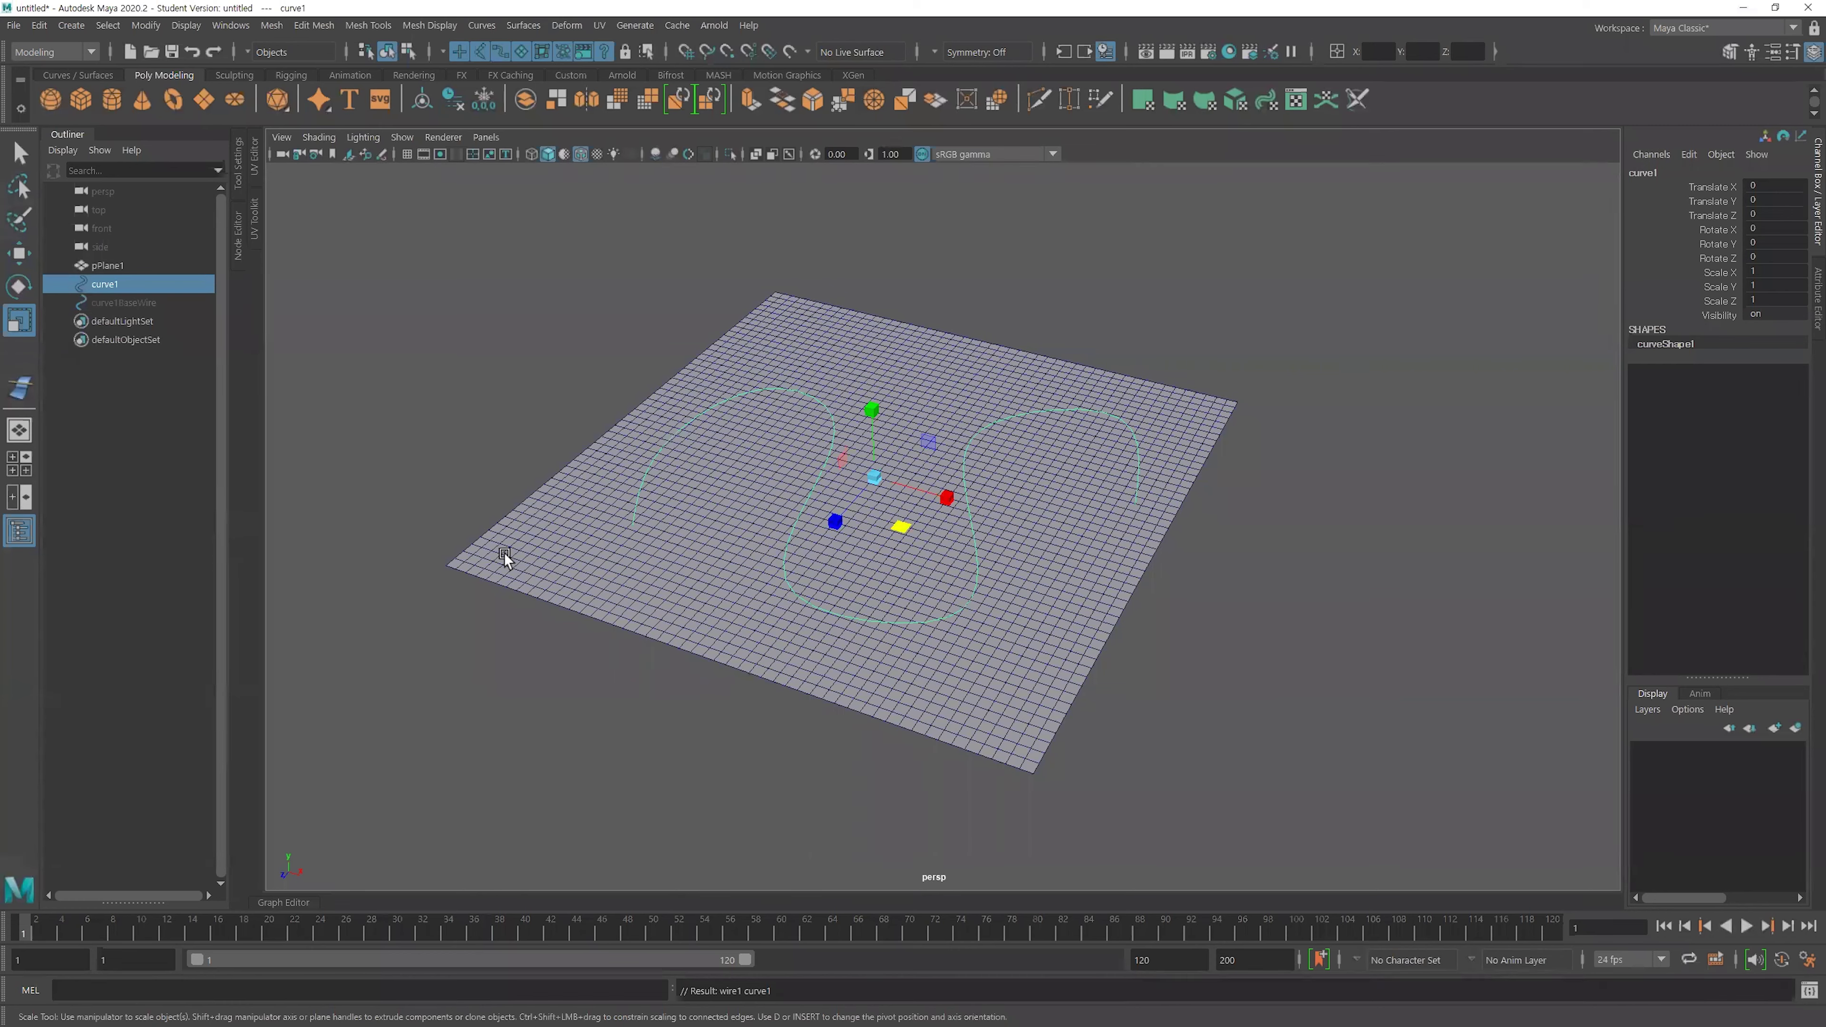
# Select curve1 in the Outliner and move it up so the plane bulges.
pyautogui.click(569, 402)
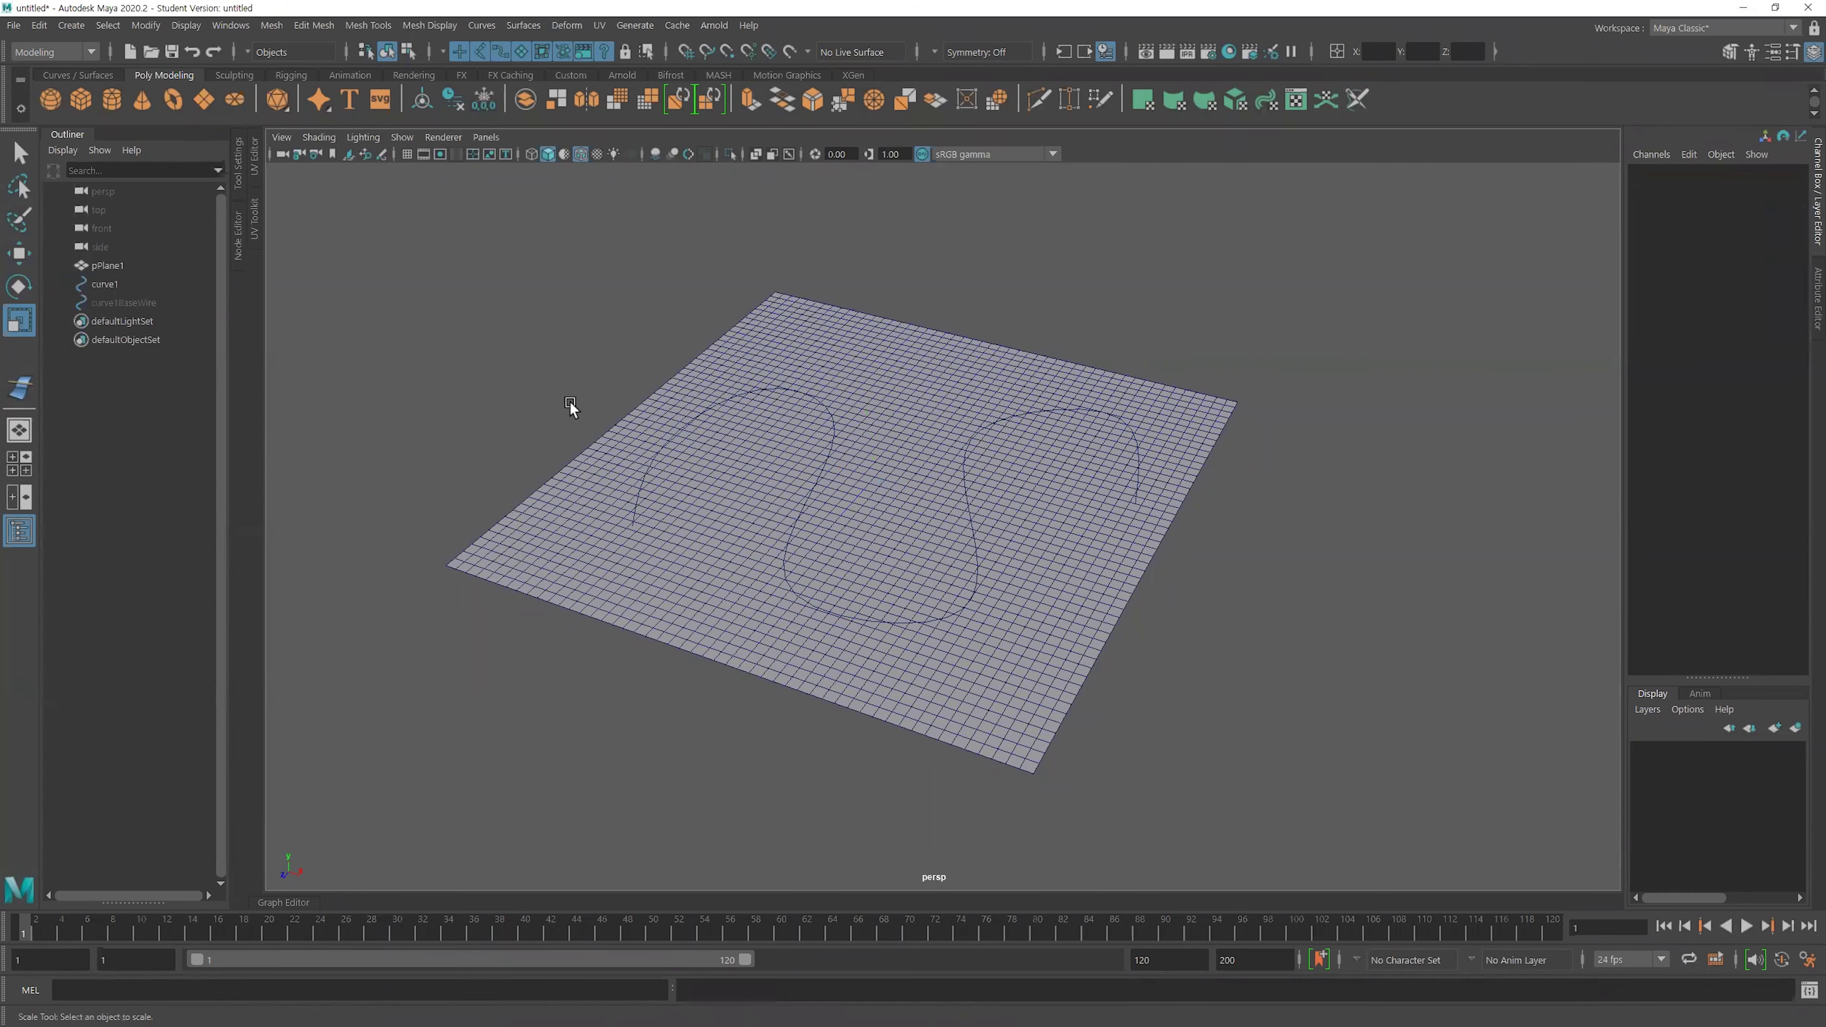
pyautogui.click(106, 285)
pyautogui.press('w')
pyautogui.moveTo(872, 414); pyautogui.dragTo(868, 363)
pyautogui.moveTo(753, 402)
pyautogui.keyDown('alt'); pyautogui.mouseDown()
pyautogui.moveTo(741, 482)
pyautogui.moveTo(886, 412)
pyautogui.moveTo(774, 428)
pyautogui.moveTo(848, 473)
pyautogui.moveTo(883, 430)
pyautogui.mouseUp(); pyautogui.keyUp('alt')
# Try rotating and scaling curve1, then undo those changes.
pyautogui.press('e')
pyautogui.hotkey('ctrl', 'z')
pyautogui.hotkey('shift', 'z')
pyautogui.hotkey('ctrl', 'z')
pyautogui.press('r')
pyautogui.moveTo(865, 459)
pyautogui.mouseDown()
pyautogui.moveTo(906, 467)
pyautogui.moveTo(987, 594)
pyautogui.mouseUp()
pyautogui.hotkey('ctrl', 'z')
# Slide curve1 and curve1BaseWire together across the plane, then undo the move.
pyautogui.click(988, 608)
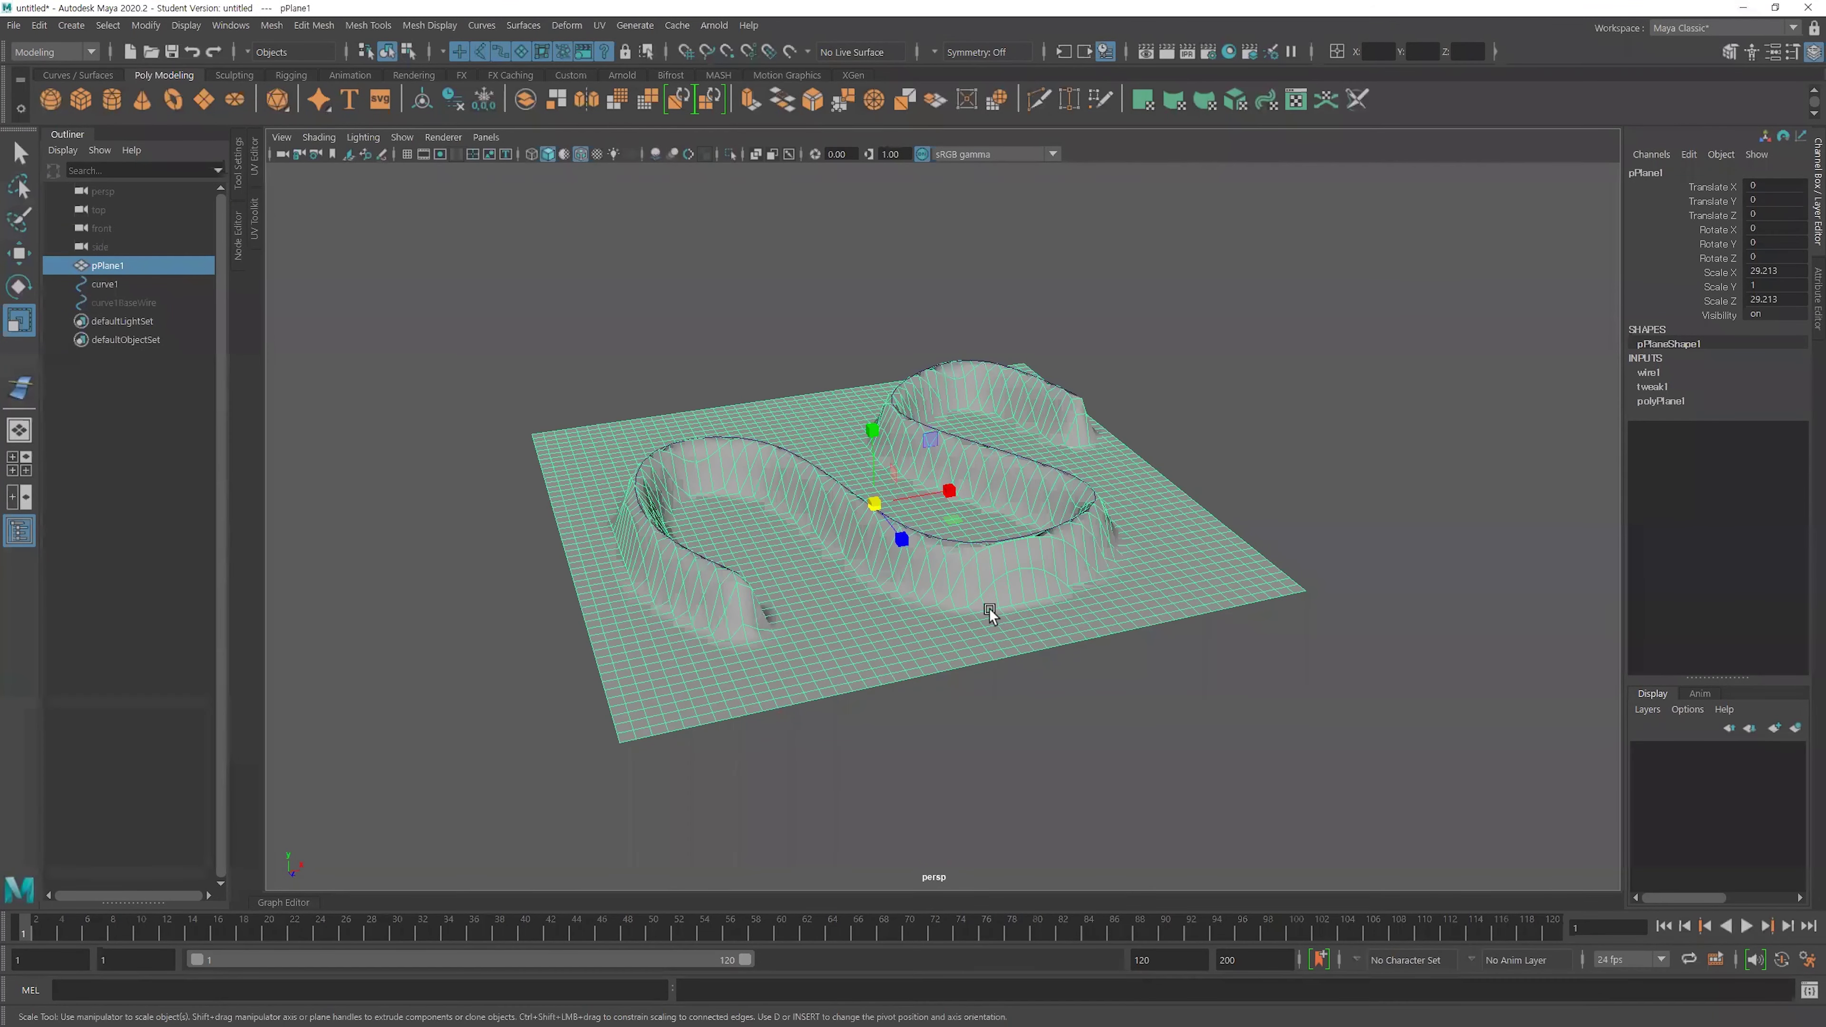
pyautogui.keyDown('alt'); pyautogui.moveTo(933, 526); pyautogui.dragTo(875, 526); pyautogui.keyUp('alt')
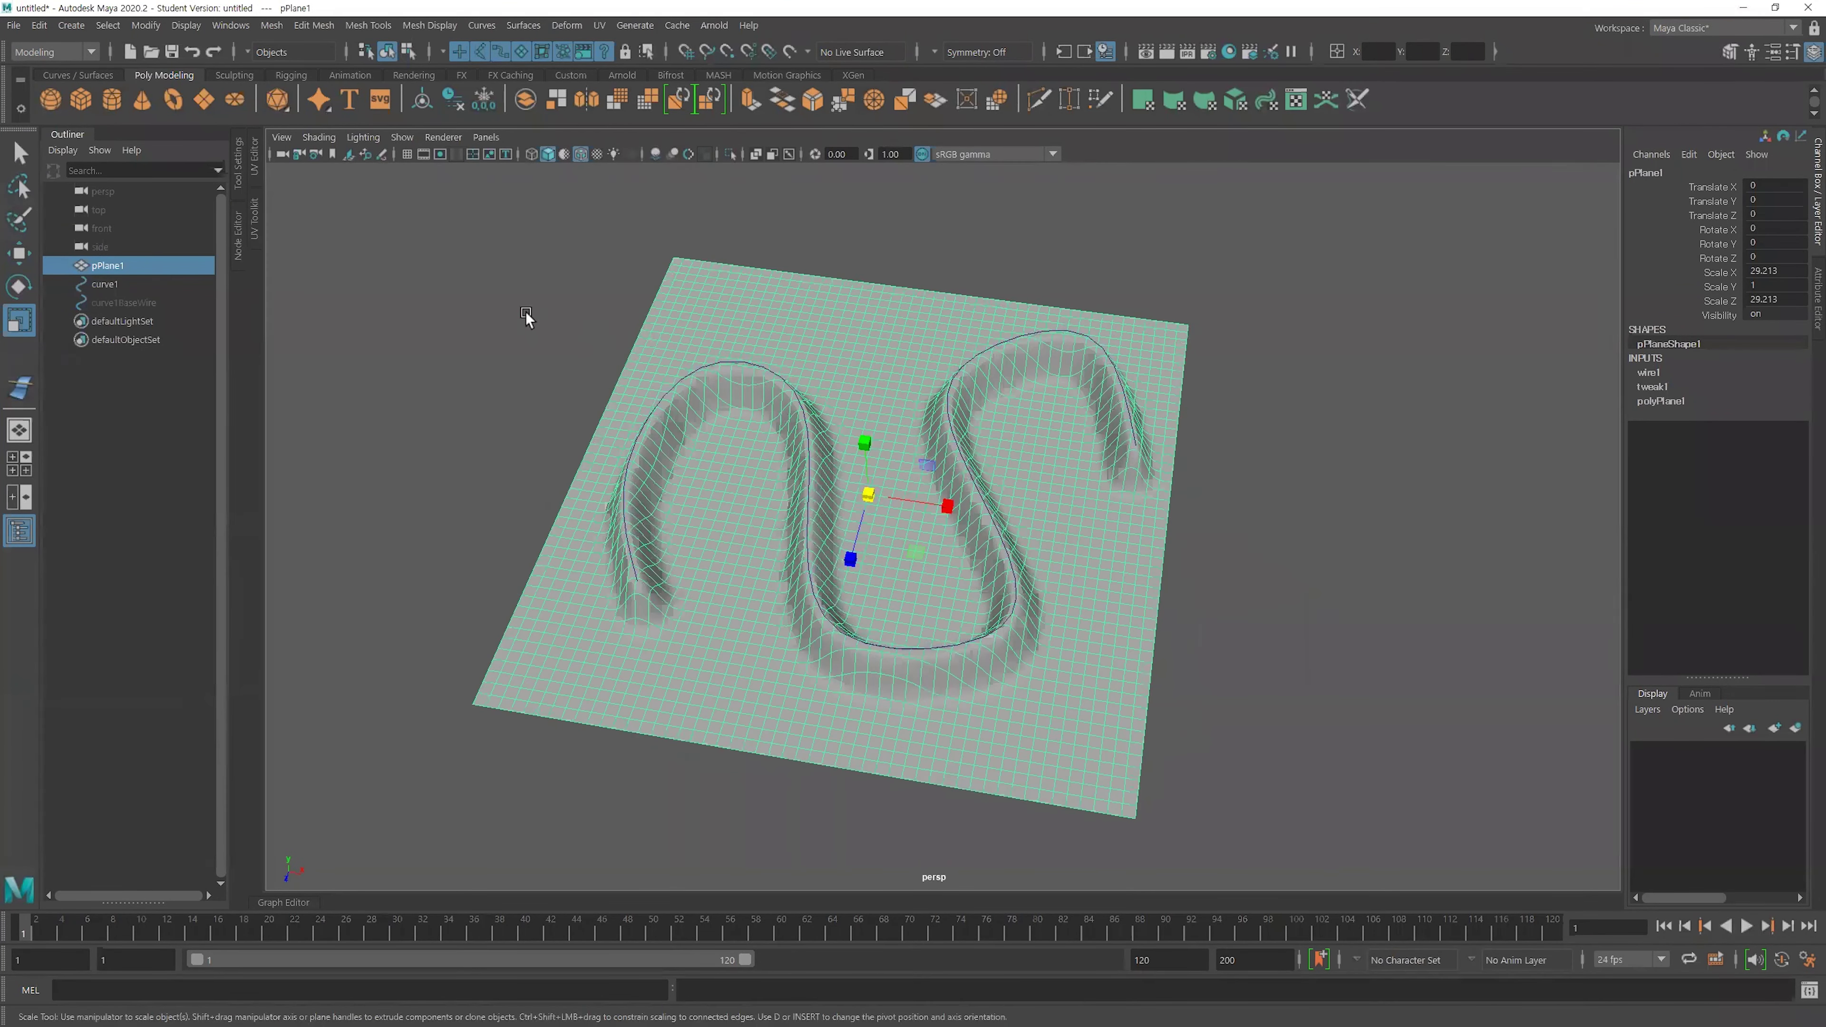
pyautogui.click(525, 312)
pyautogui.click(123, 303)
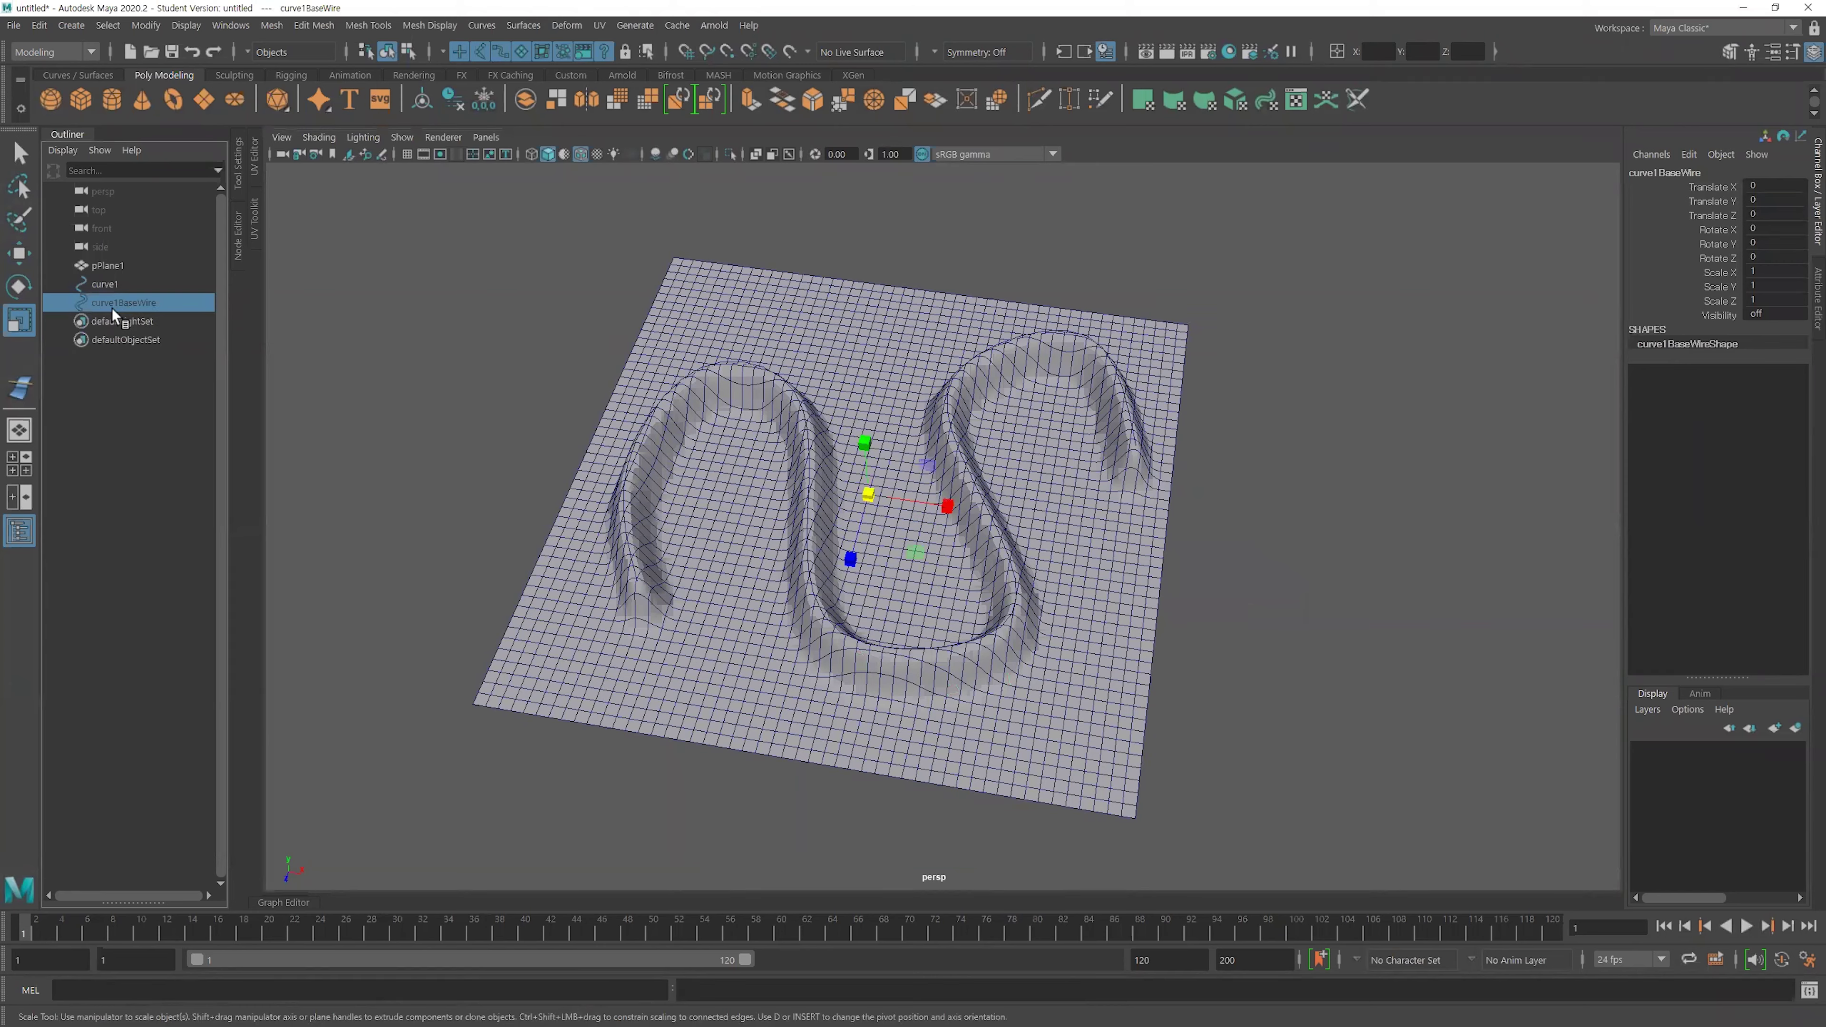
pyautogui.keyDown('ctrl'); pyautogui.click(100, 285); pyautogui.keyUp('ctrl')
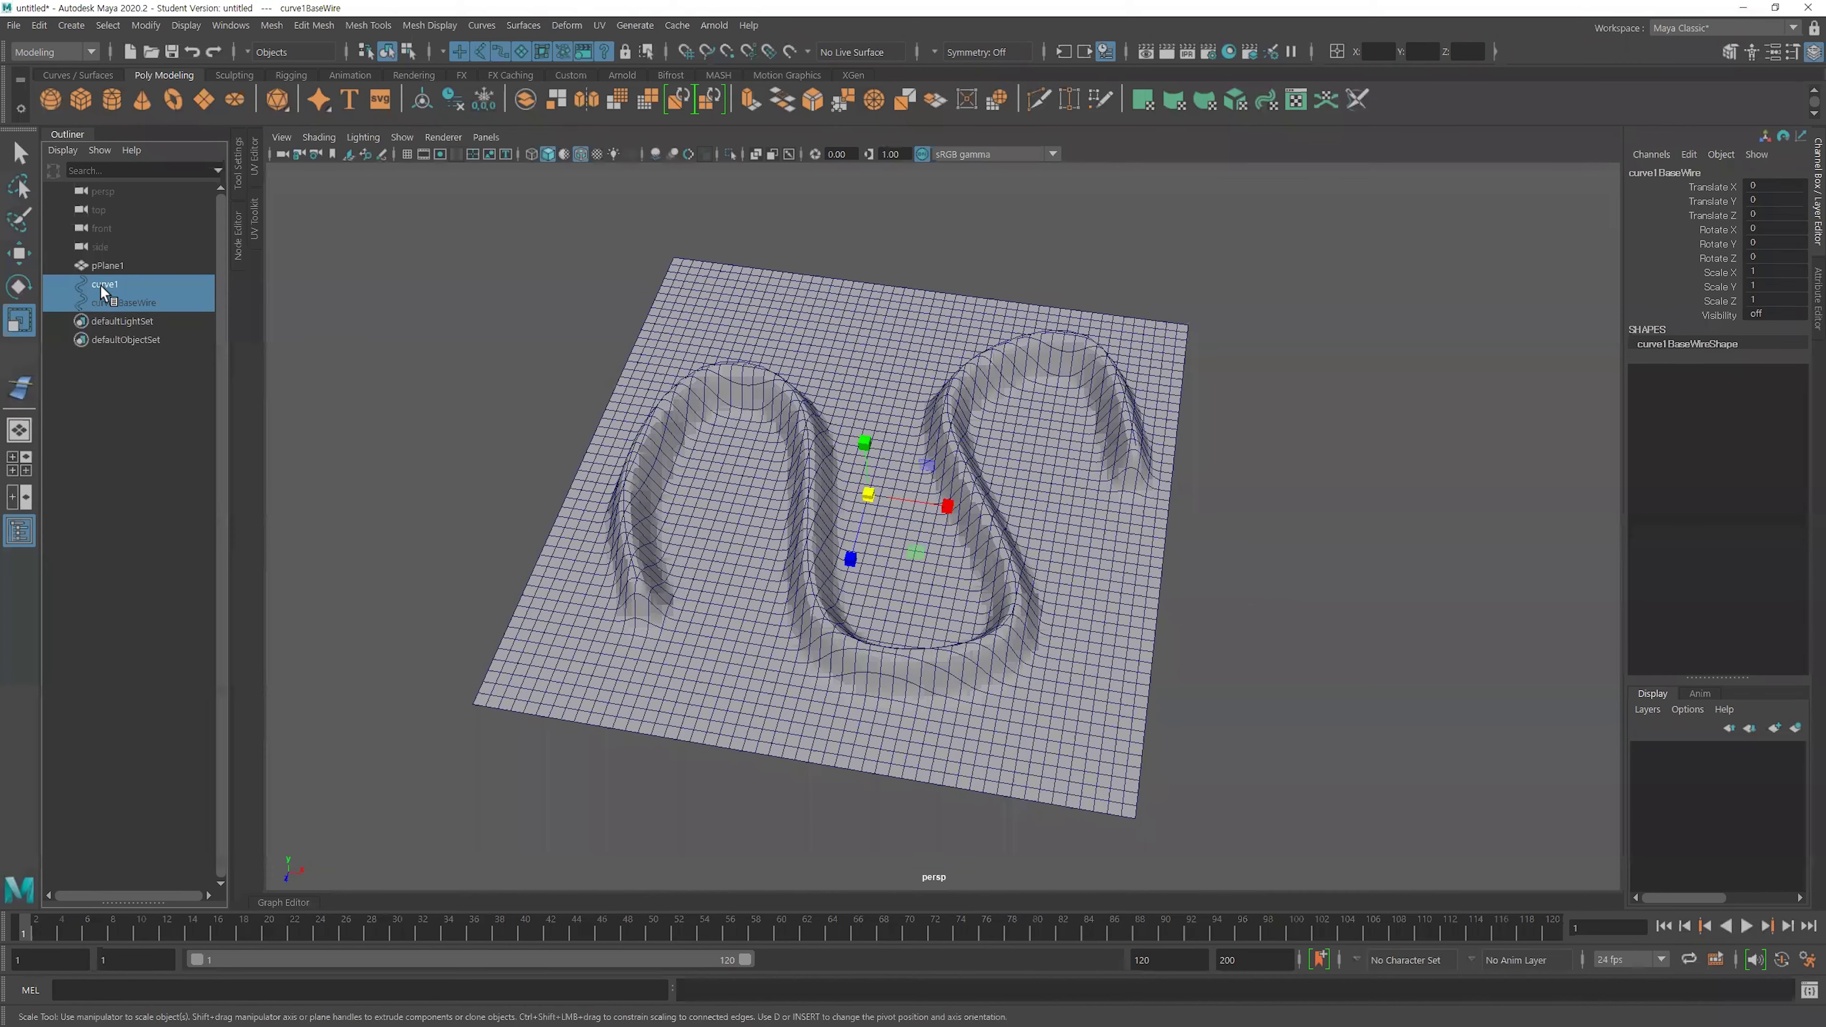
pyautogui.press('w')
pyautogui.moveTo(898, 509)
pyautogui.mouseDown()
pyautogui.moveTo(782, 451)
pyautogui.moveTo(807, 558)
pyautogui.moveTo(929, 612)
pyautogui.moveTo(1079, 608)
pyautogui.moveTo(1010, 475)
pyautogui.mouseUp()
pyautogui.moveTo(889, 458)
pyautogui.mouseDown()
pyautogui.moveTo(907, 516)
pyautogui.moveTo(944, 508)
pyautogui.moveTo(755, 492)
pyautogui.moveTo(1119, 532)
pyautogui.moveTo(925, 507)
pyautogui.moveTo(871, 524)
pyautogui.moveTo(960, 491)
pyautogui.moveTo(860, 531)
pyautogui.moveTo(923, 585)
pyautogui.moveTo(887, 529)
pyautogui.moveTo(1030, 515)
pyautogui.mouseUp()
pyautogui.click(1098, 567)
pyautogui.hotkey('ctrl', 'z')
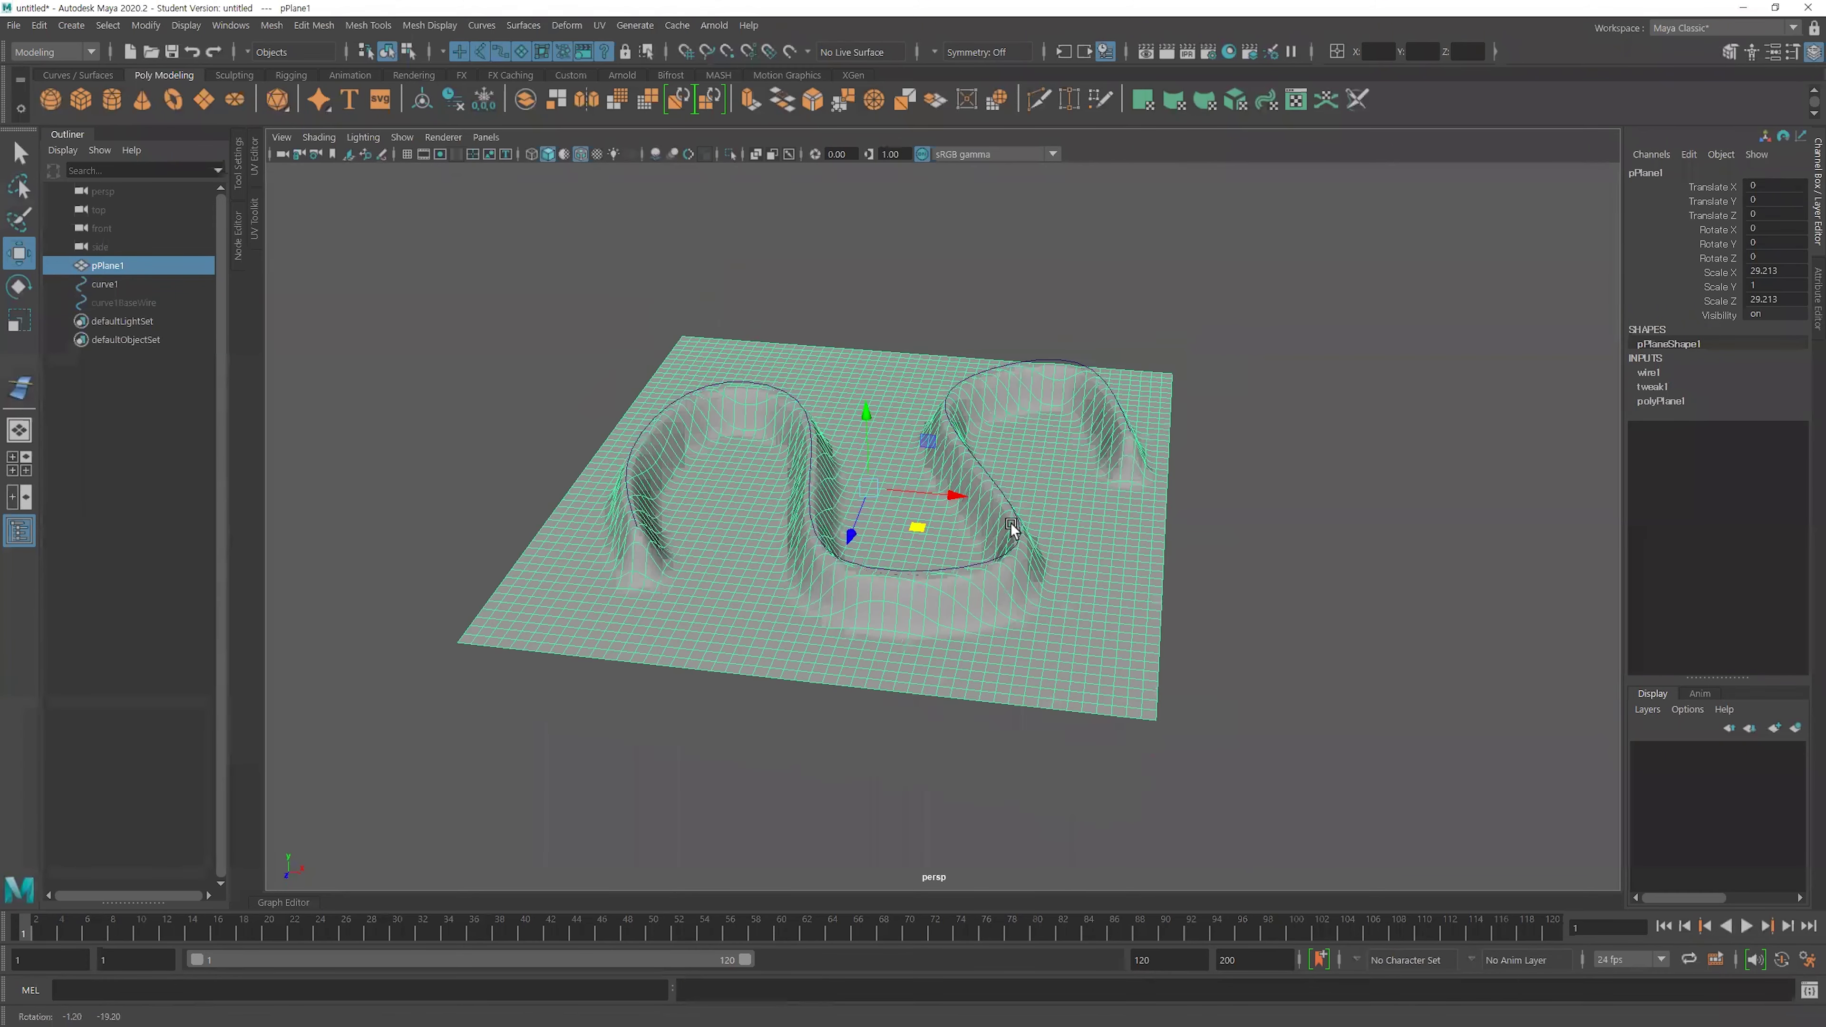
# Set wire1's Dropoff Distance to 2.3 in the Channel Box.
pyautogui.click(1030, 515)
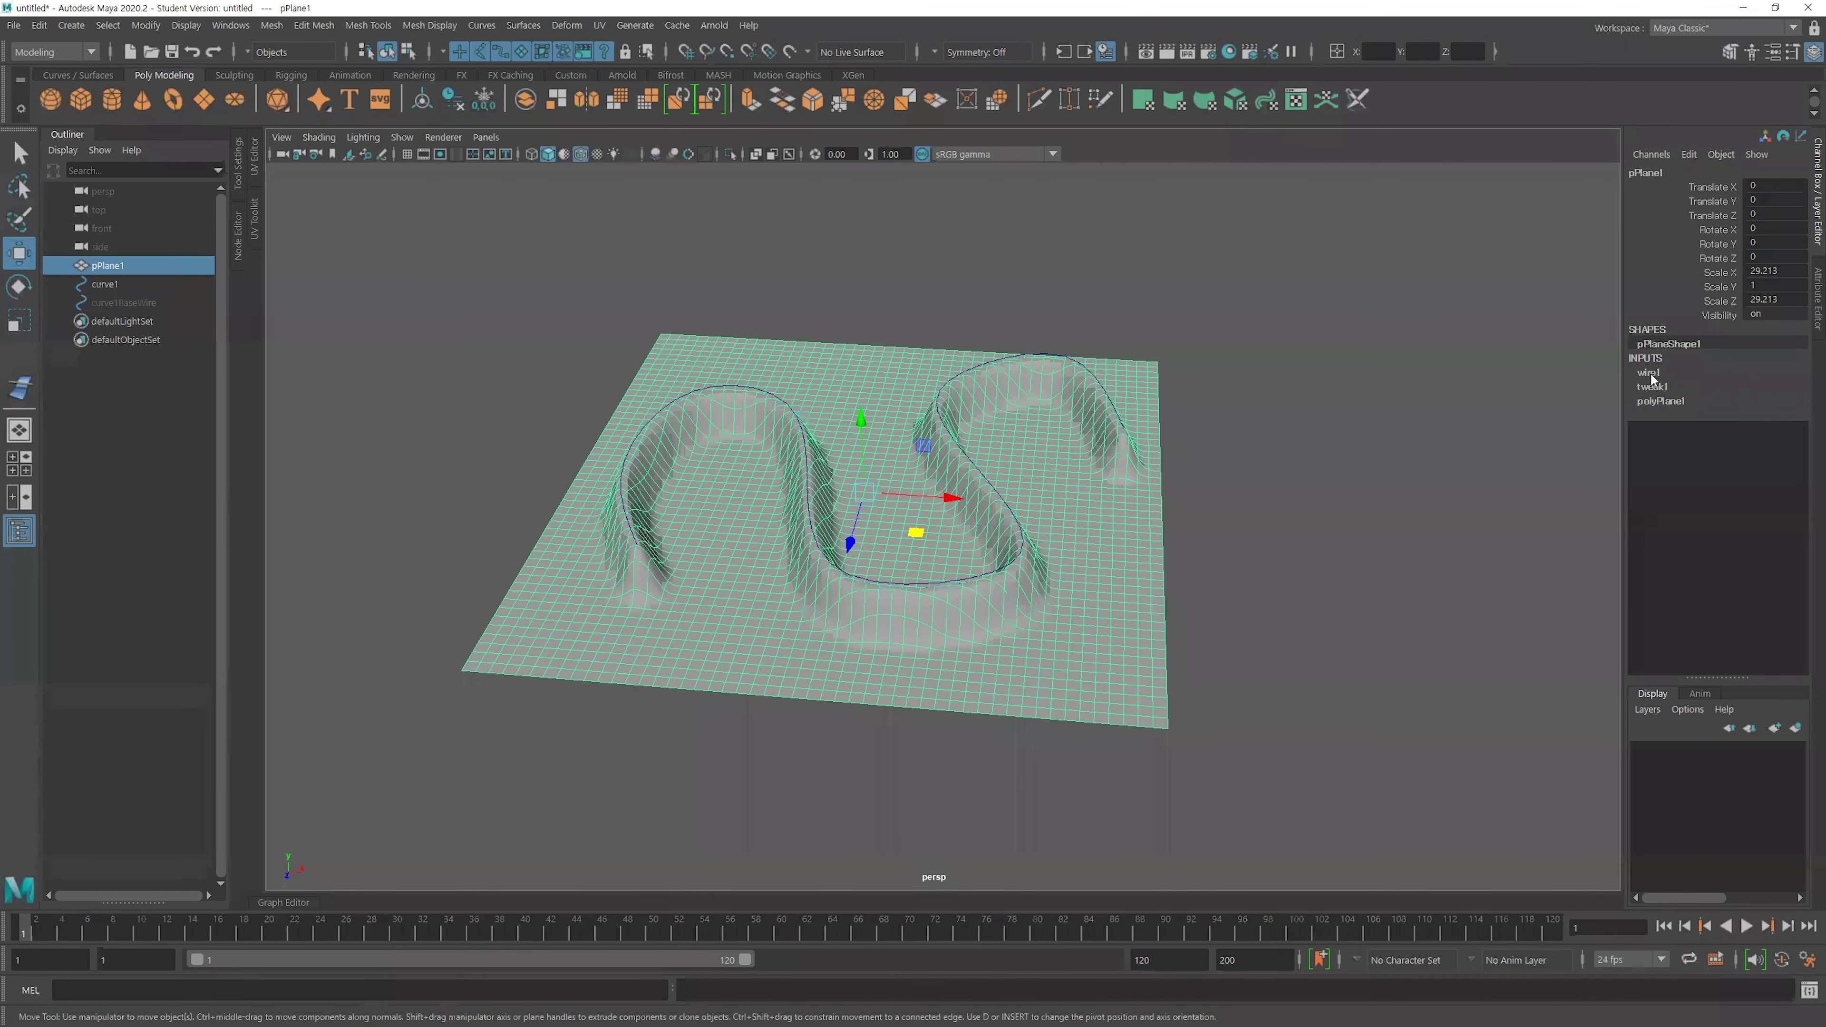
pyautogui.click(1650, 373)
pyautogui.moveTo(1294, 482)
pyautogui.keyDown('alt'); pyautogui.mouseDown()
pyautogui.moveTo(1194, 457)
pyautogui.moveTo(1181, 420)
pyautogui.mouseUp(); pyautogui.keyUp('alt')
pyautogui.click(1675, 460)
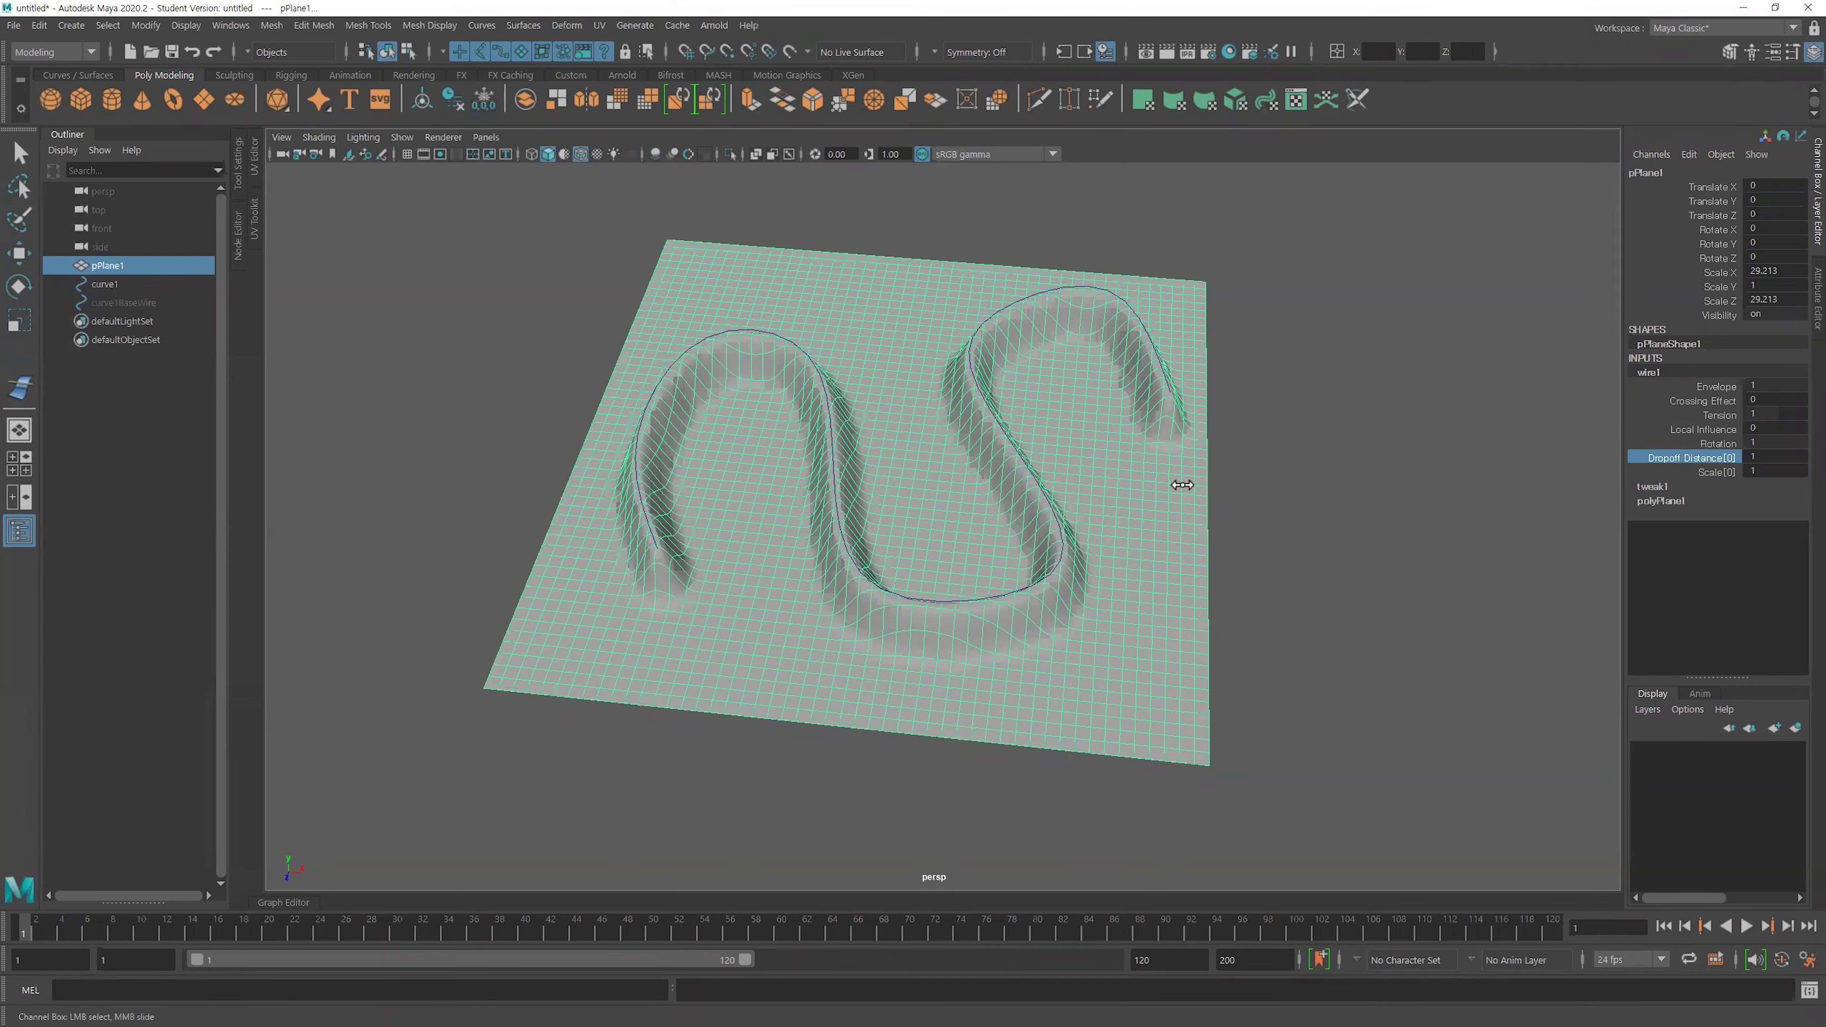
pyautogui.moveTo(1181, 485); pyautogui.dragTo(1191, 485, button='middle')
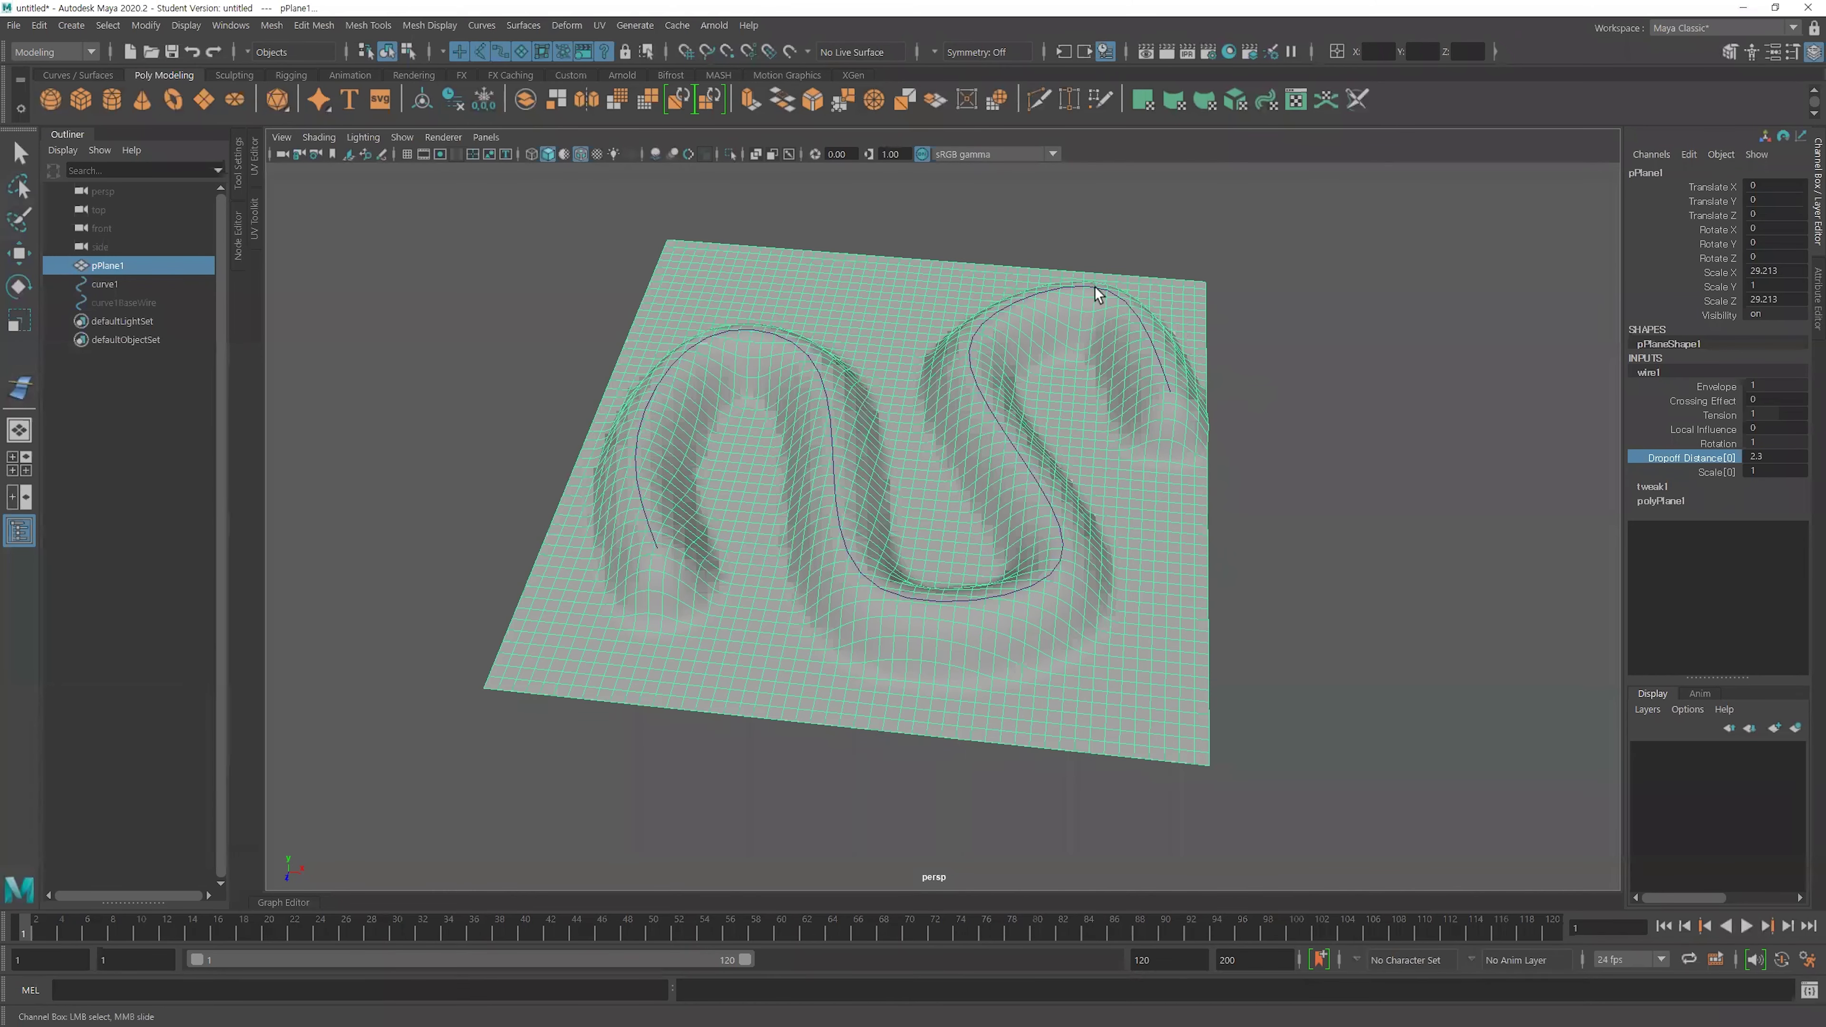
# Raise wire1's Scale, then lower it to 0.7.
pyautogui.click(1718, 472)
pyautogui.moveTo(1242, 467); pyautogui.dragTo(1248, 467, button='middle')
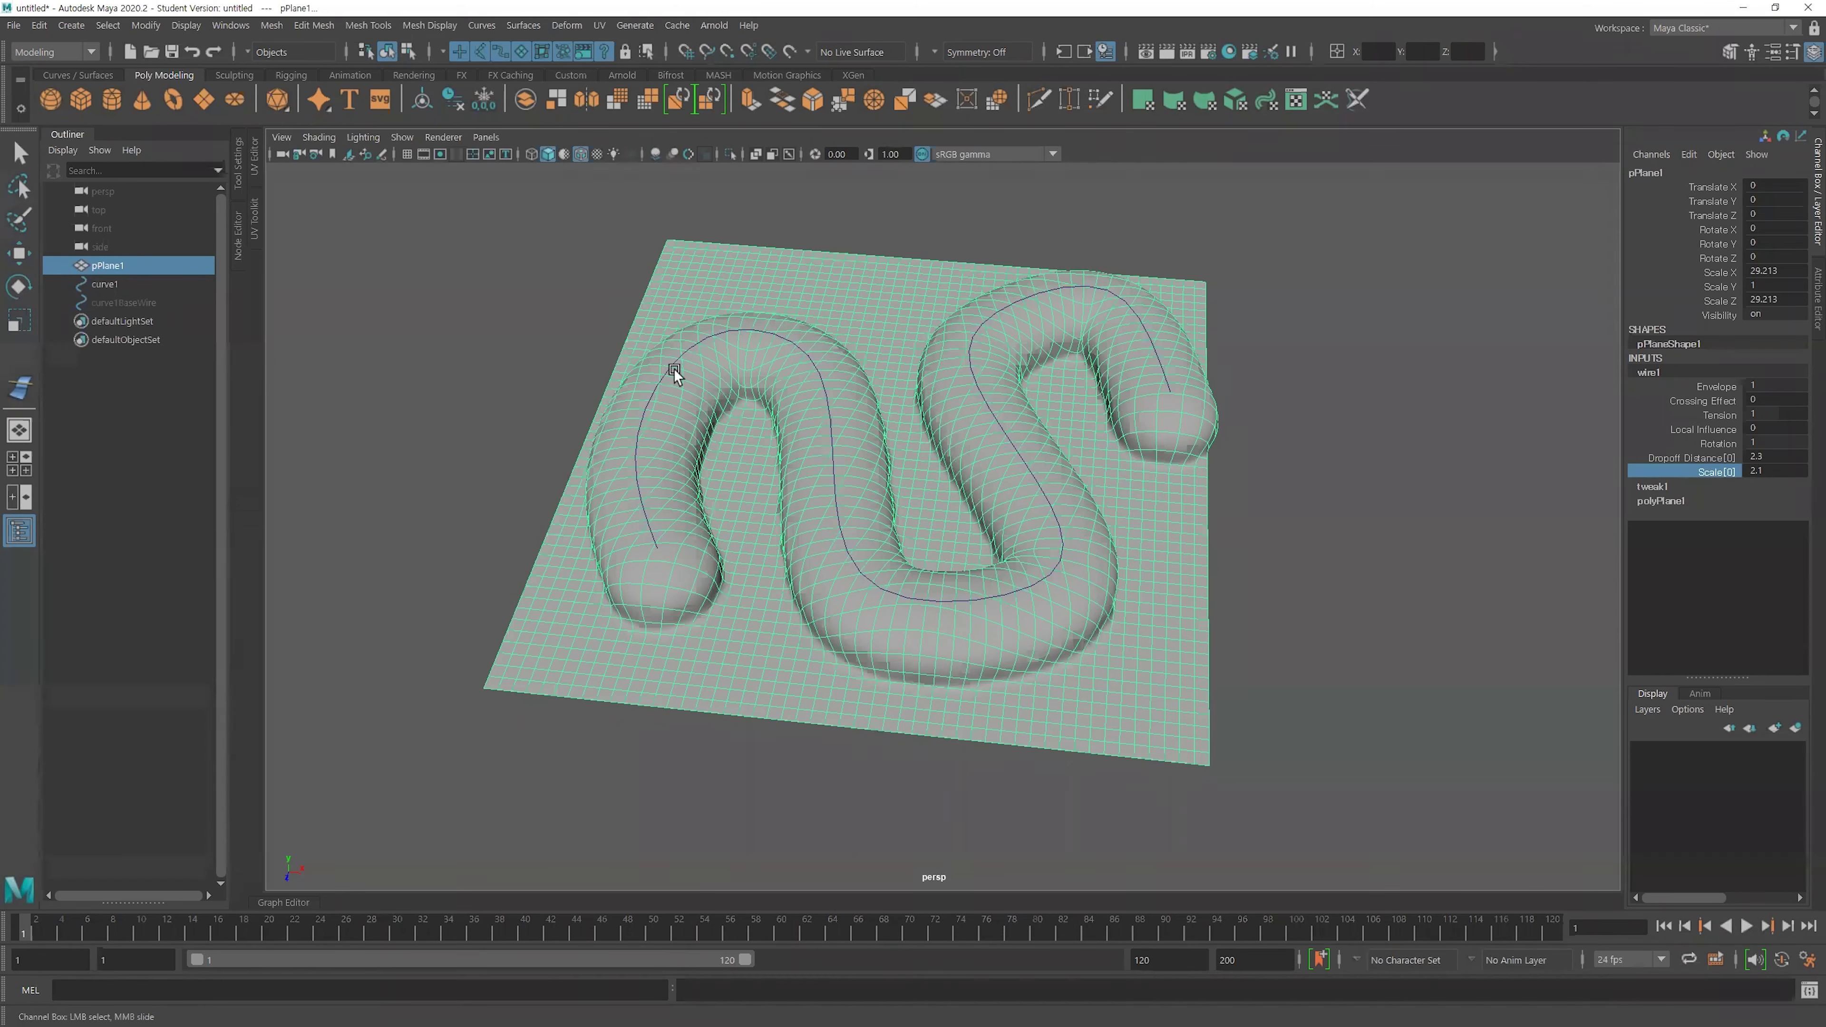
pyautogui.moveTo(1265, 496); pyautogui.dragTo(1255, 500, button='middle')
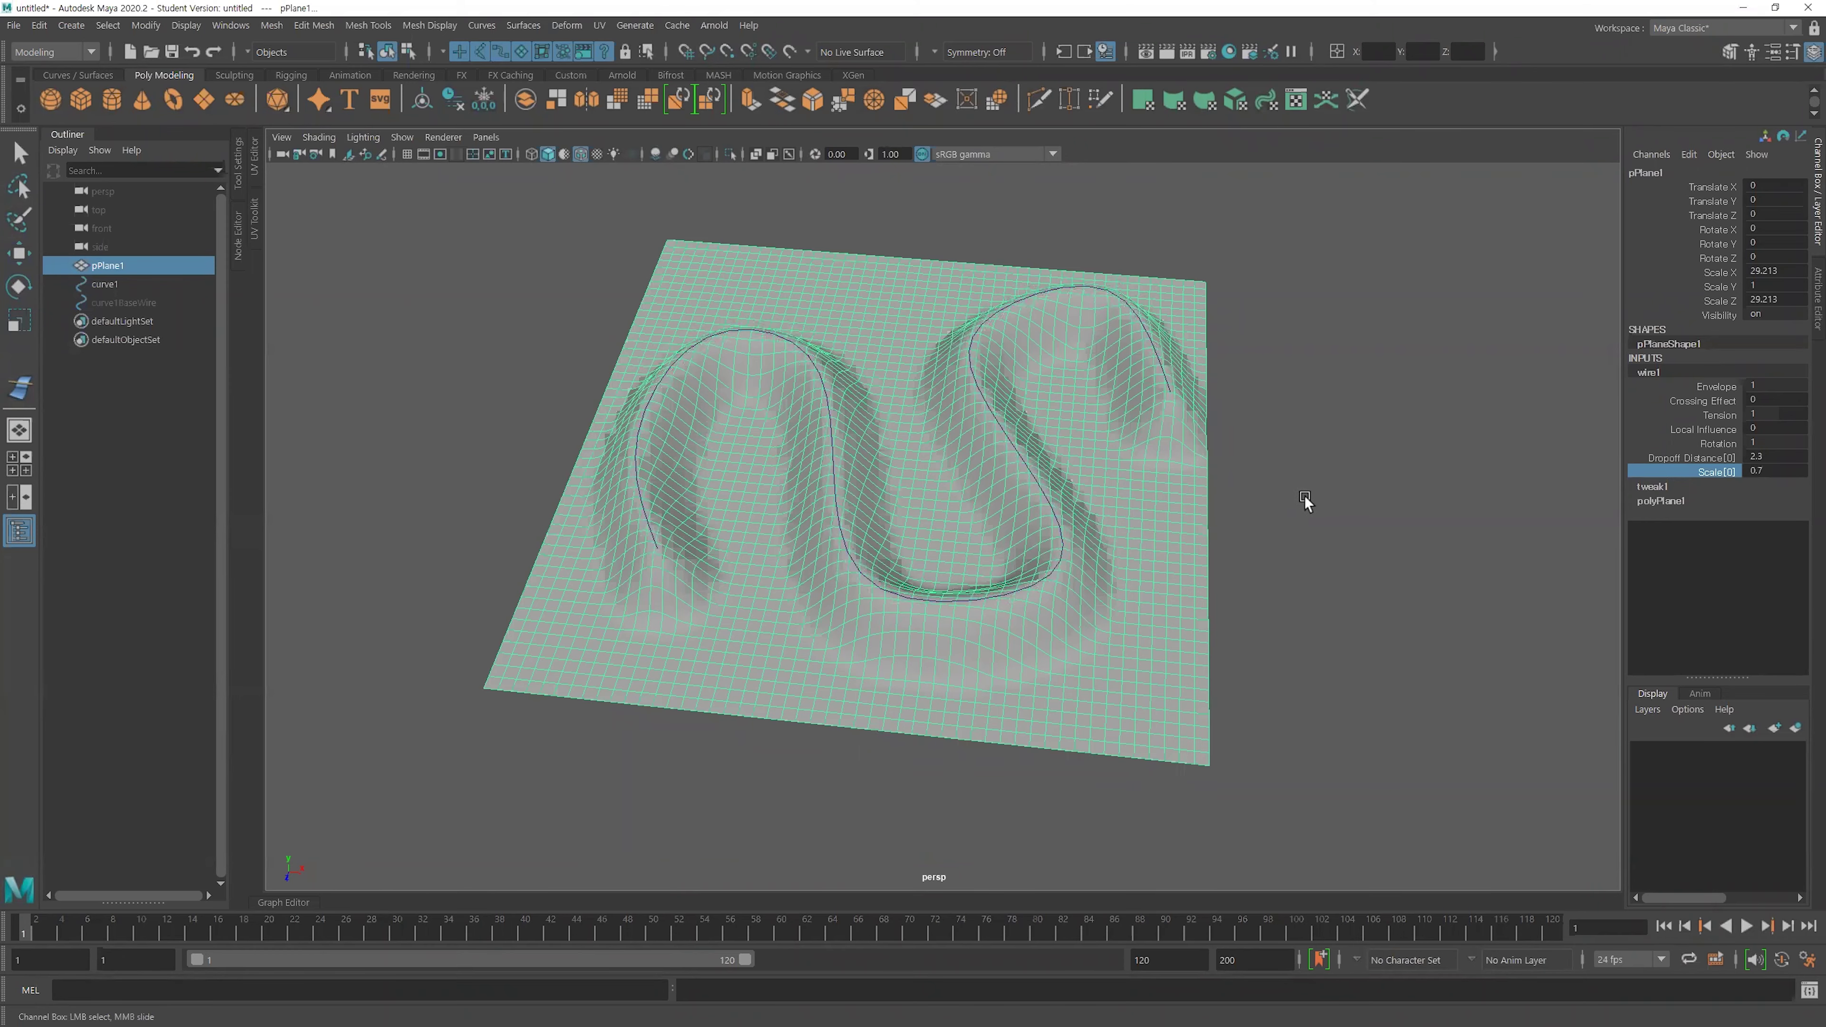
pyautogui.keyDown('alt'); pyautogui.moveTo(1305, 494); pyautogui.dragTo(1009, 475); pyautogui.keyUp('alt')
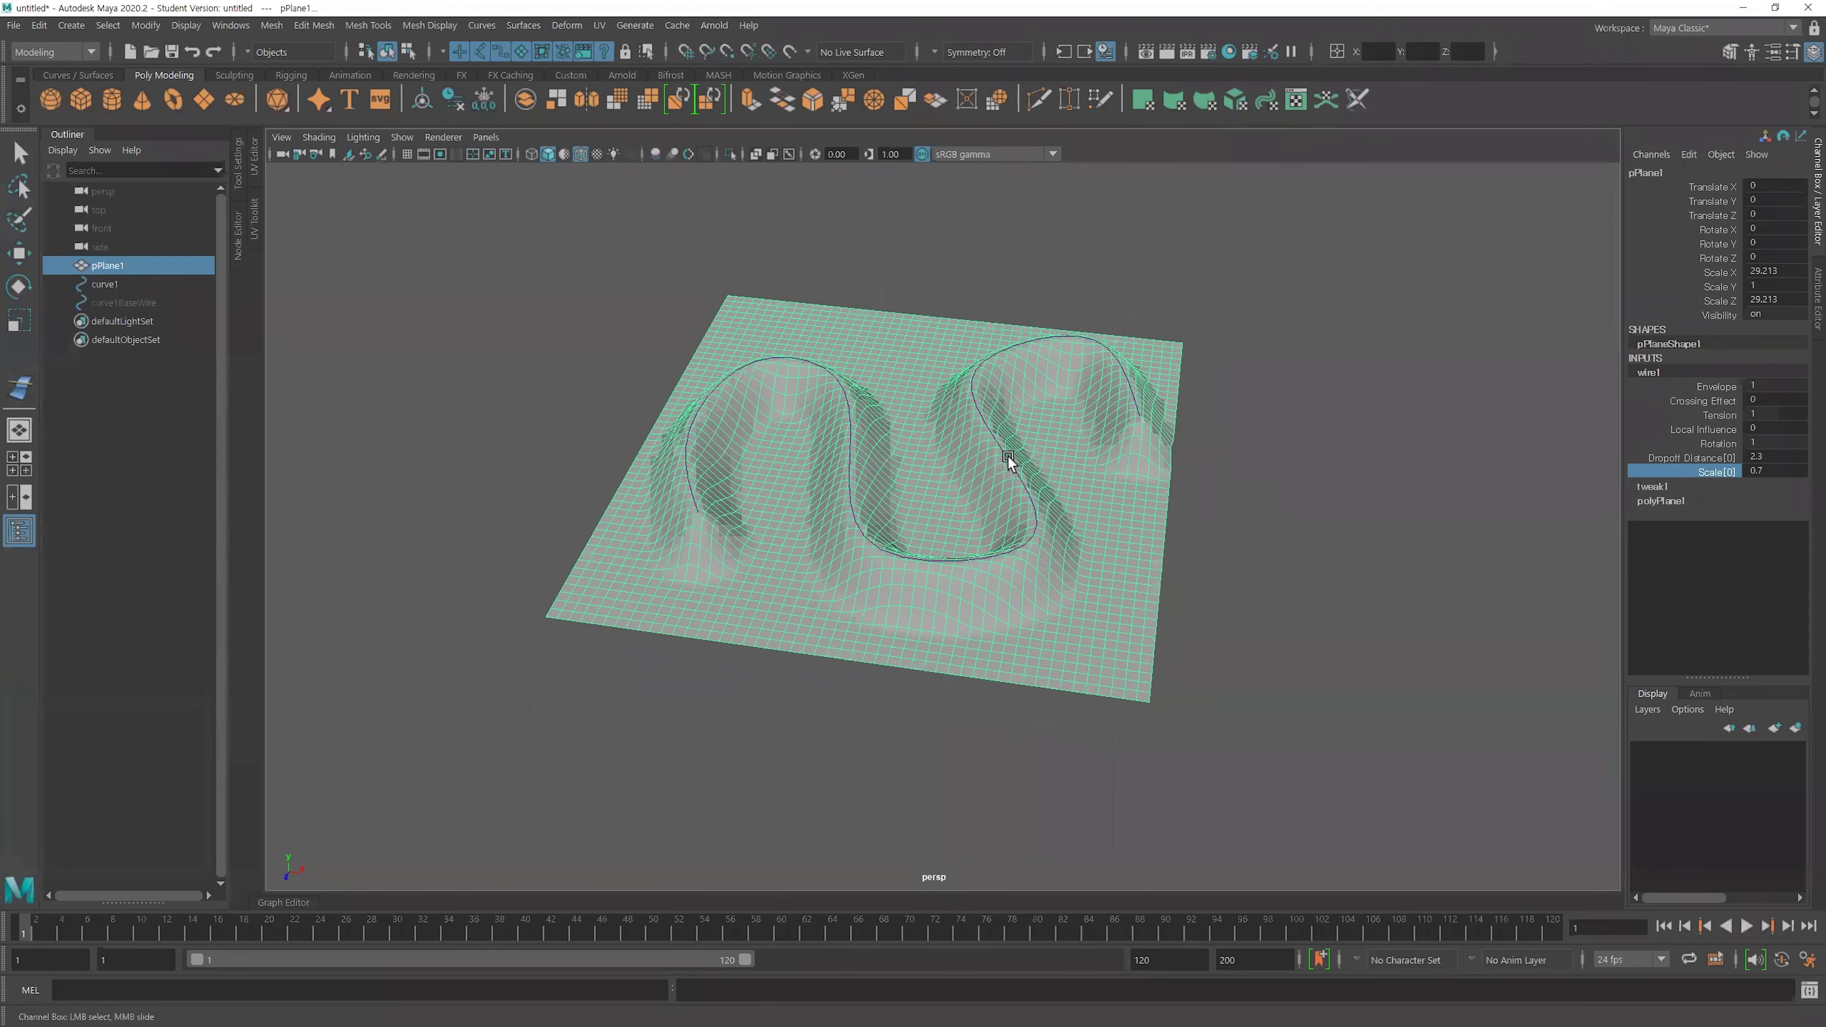
# Enter component mode on curve1 with F8 and raise one CV to lift the surface.
pyautogui.click(992, 483)
pyautogui.press('w')
pyautogui.press('F8')
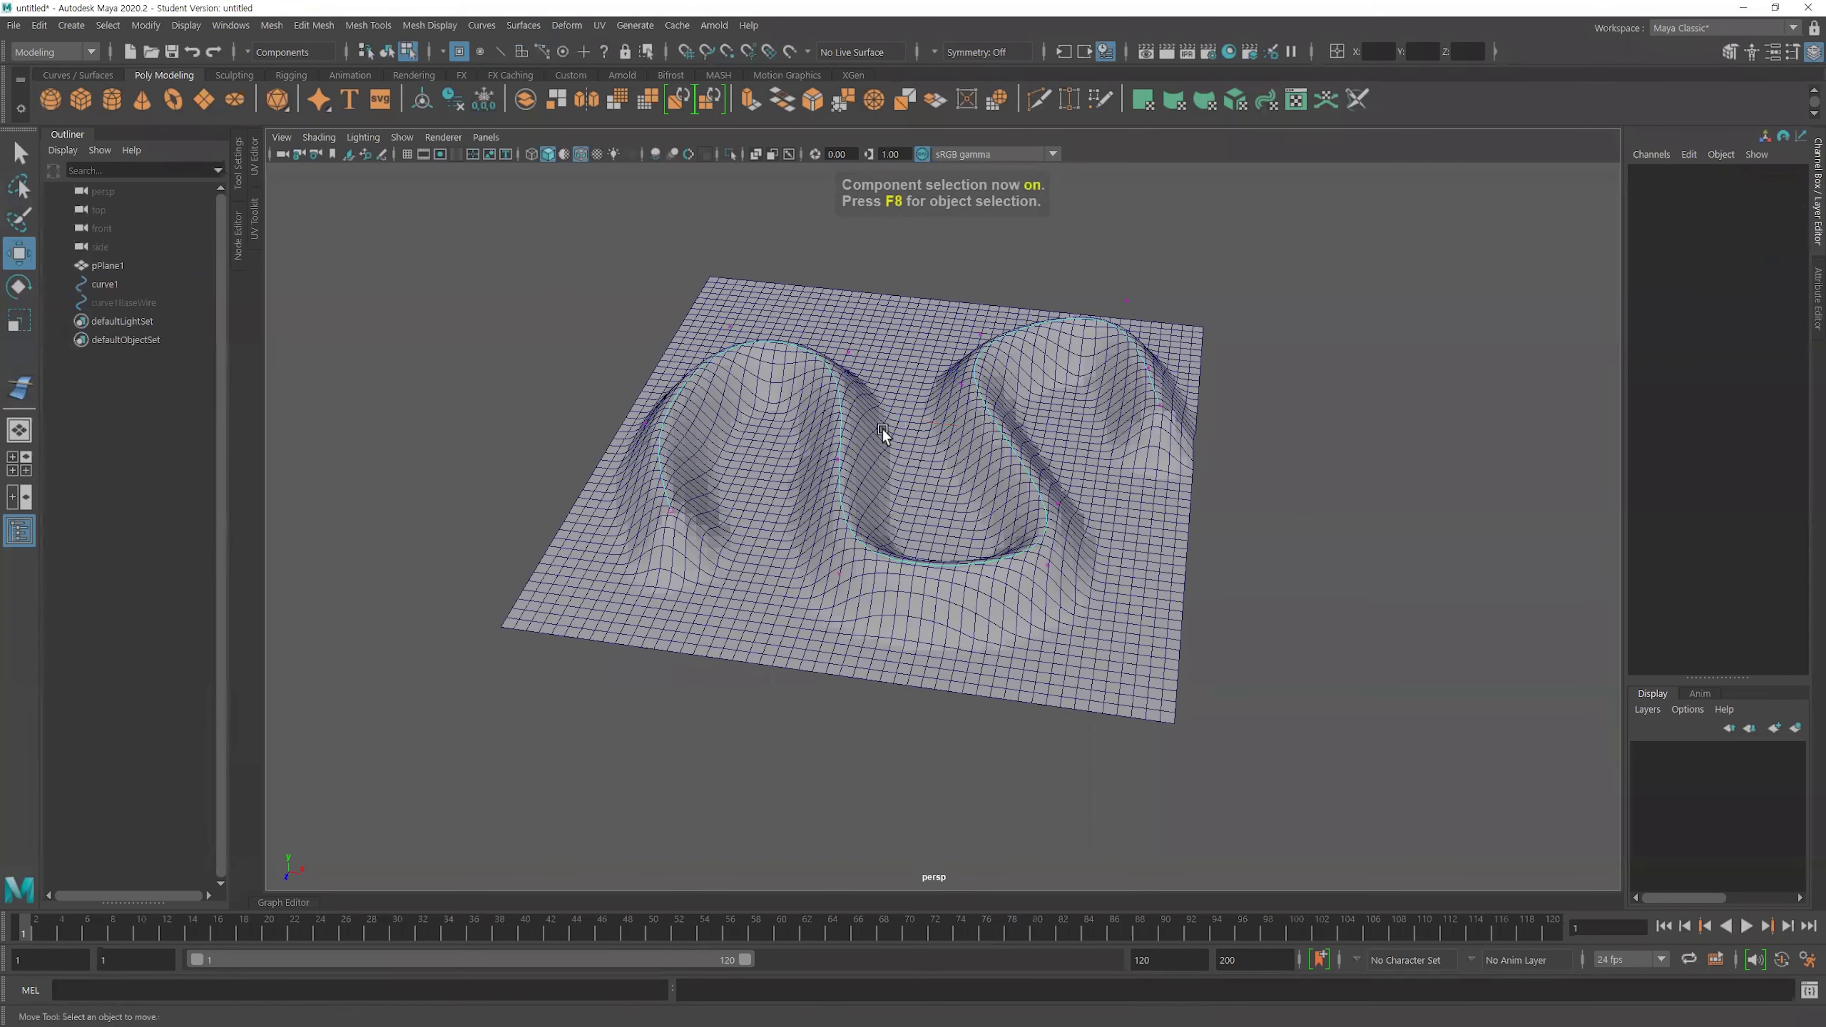
pyautogui.keyDown('alt'); pyautogui.moveTo(881, 428); pyautogui.dragTo(877, 403); pyautogui.keyUp('alt')
pyautogui.click(846, 371)
pyautogui.moveTo(845, 342); pyautogui.dragTo(843, 293)
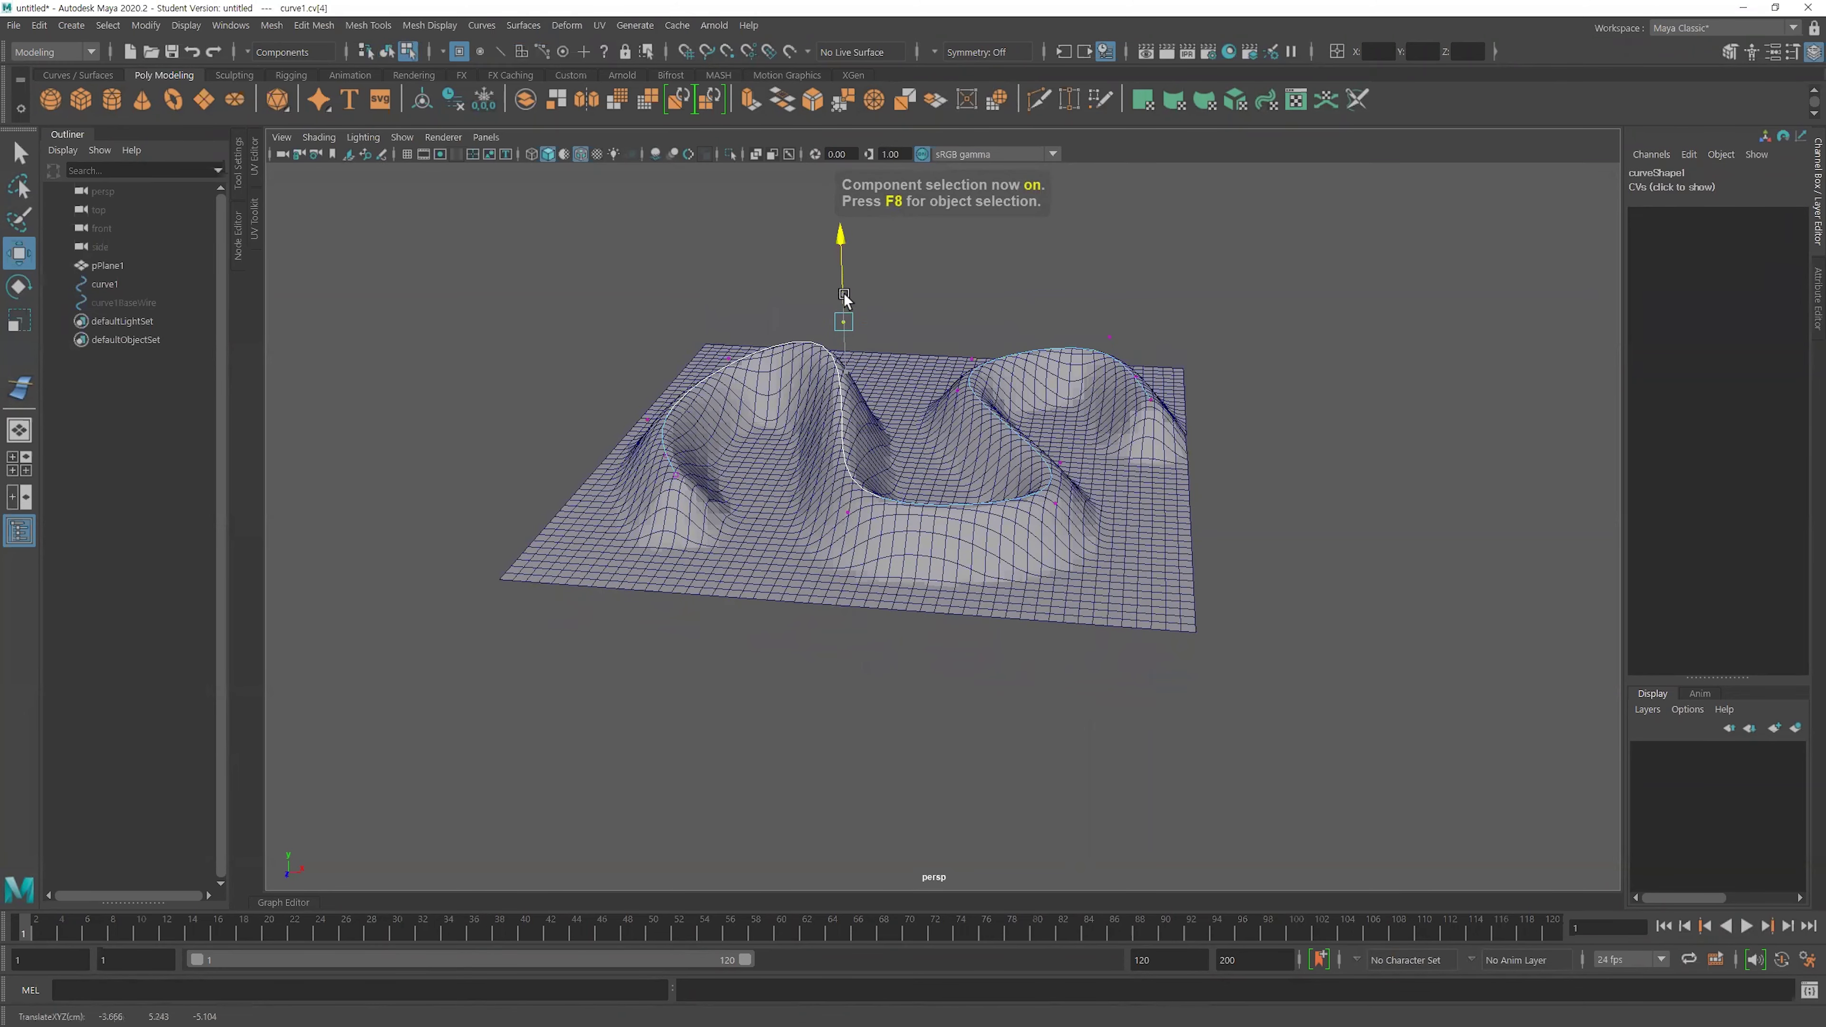
# Lower another CV, then raise control point 12 and a neighbouring point to reshape the peaks.
pyautogui.click(875, 499)
pyautogui.moveTo(841, 529); pyautogui.dragTo(1065, 495)
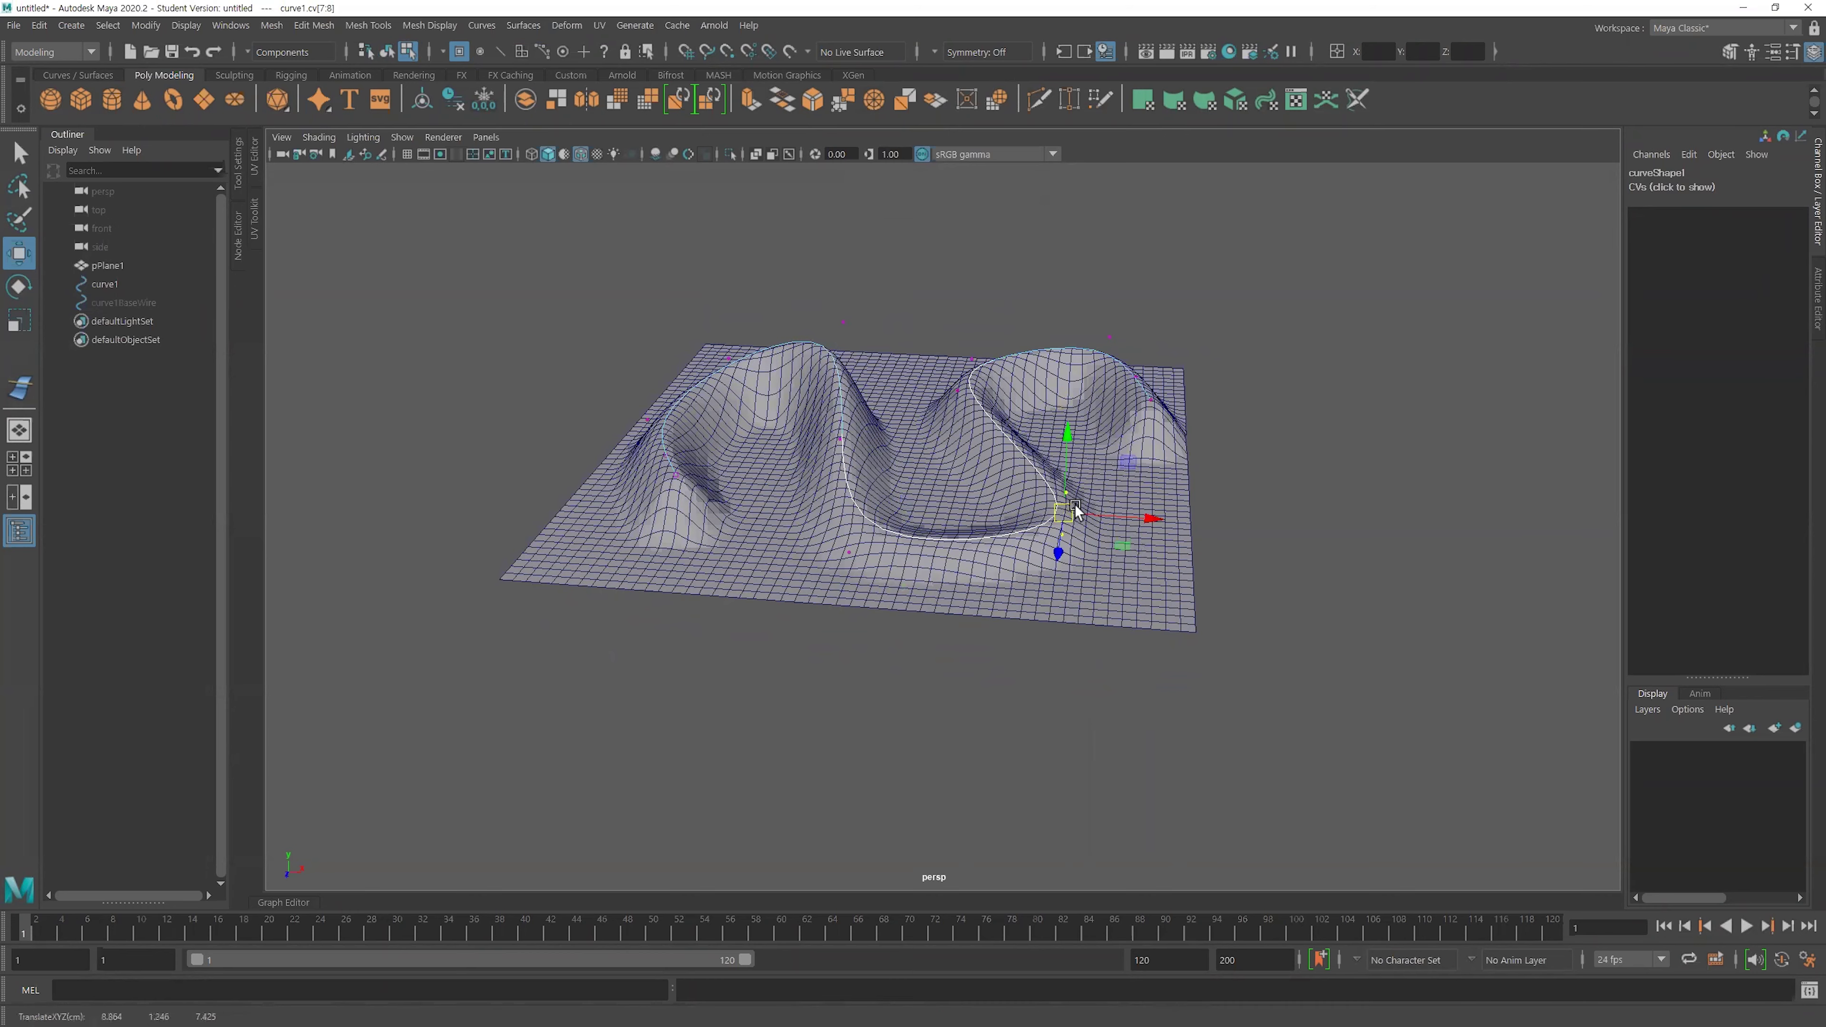
pyautogui.keyDown('alt'); pyautogui.moveTo(1064, 503); pyautogui.dragTo(1192, 401); pyautogui.keyUp('alt')
pyautogui.click(1107, 296)
pyautogui.moveTo(1107, 296)
pyautogui.mouseDown()
pyautogui.moveTo(1109, 264)
pyautogui.moveTo(1057, 216)
pyautogui.mouseUp()
pyautogui.click(1055, 280)
pyautogui.click(932, 332)
pyautogui.moveTo(932, 306); pyautogui.dragTo(932, 261)
# Return to object mode with F8 and select the plane.
pyautogui.click(1018, 463)
pyautogui.moveTo(1018, 462)
pyautogui.keyDown('alt'); pyautogui.mouseDown()
pyautogui.moveTo(1285, 451)
pyautogui.moveTo(1234, 519)
pyautogui.mouseUp(); pyautogui.keyUp('alt')
pyautogui.moveTo(938, 469)
pyautogui.keyDown('alt'); pyautogui.mouseDown()
pyautogui.moveTo(854, 468)
pyautogui.moveTo(987, 510)
pyautogui.mouseUp(); pyautogui.keyUp('alt')
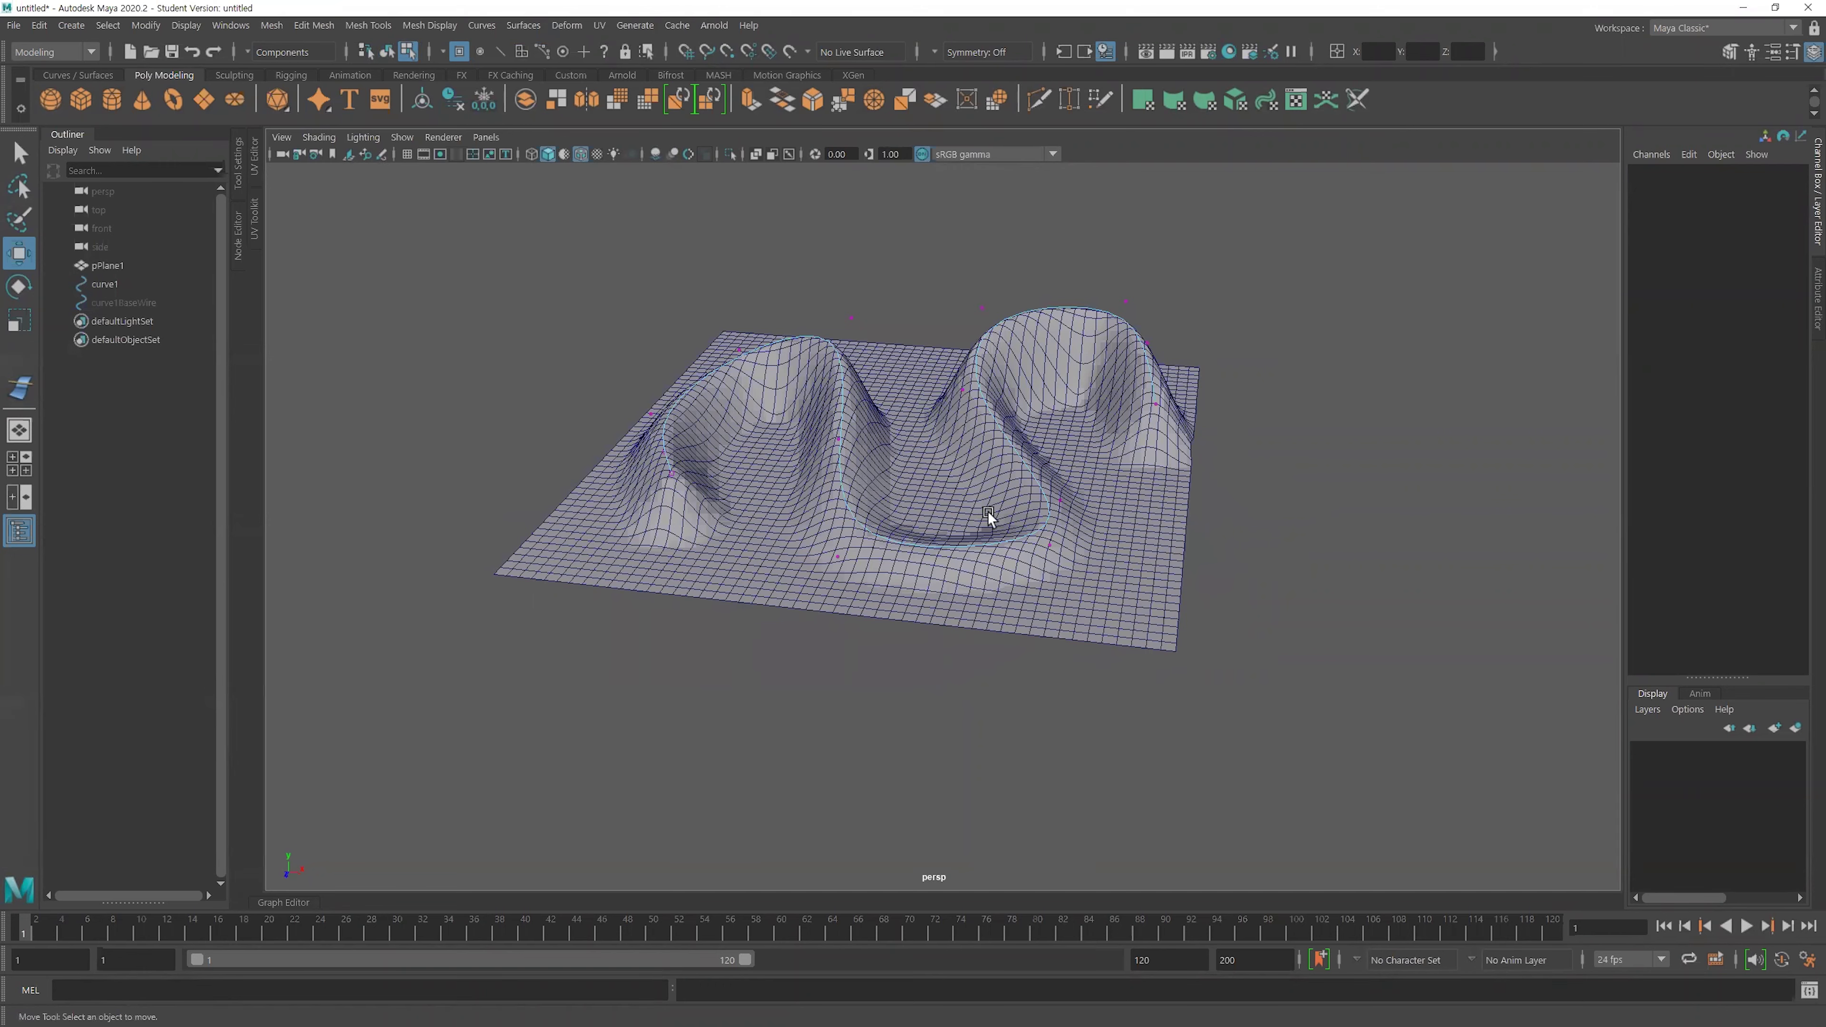
pyautogui.press('F8')
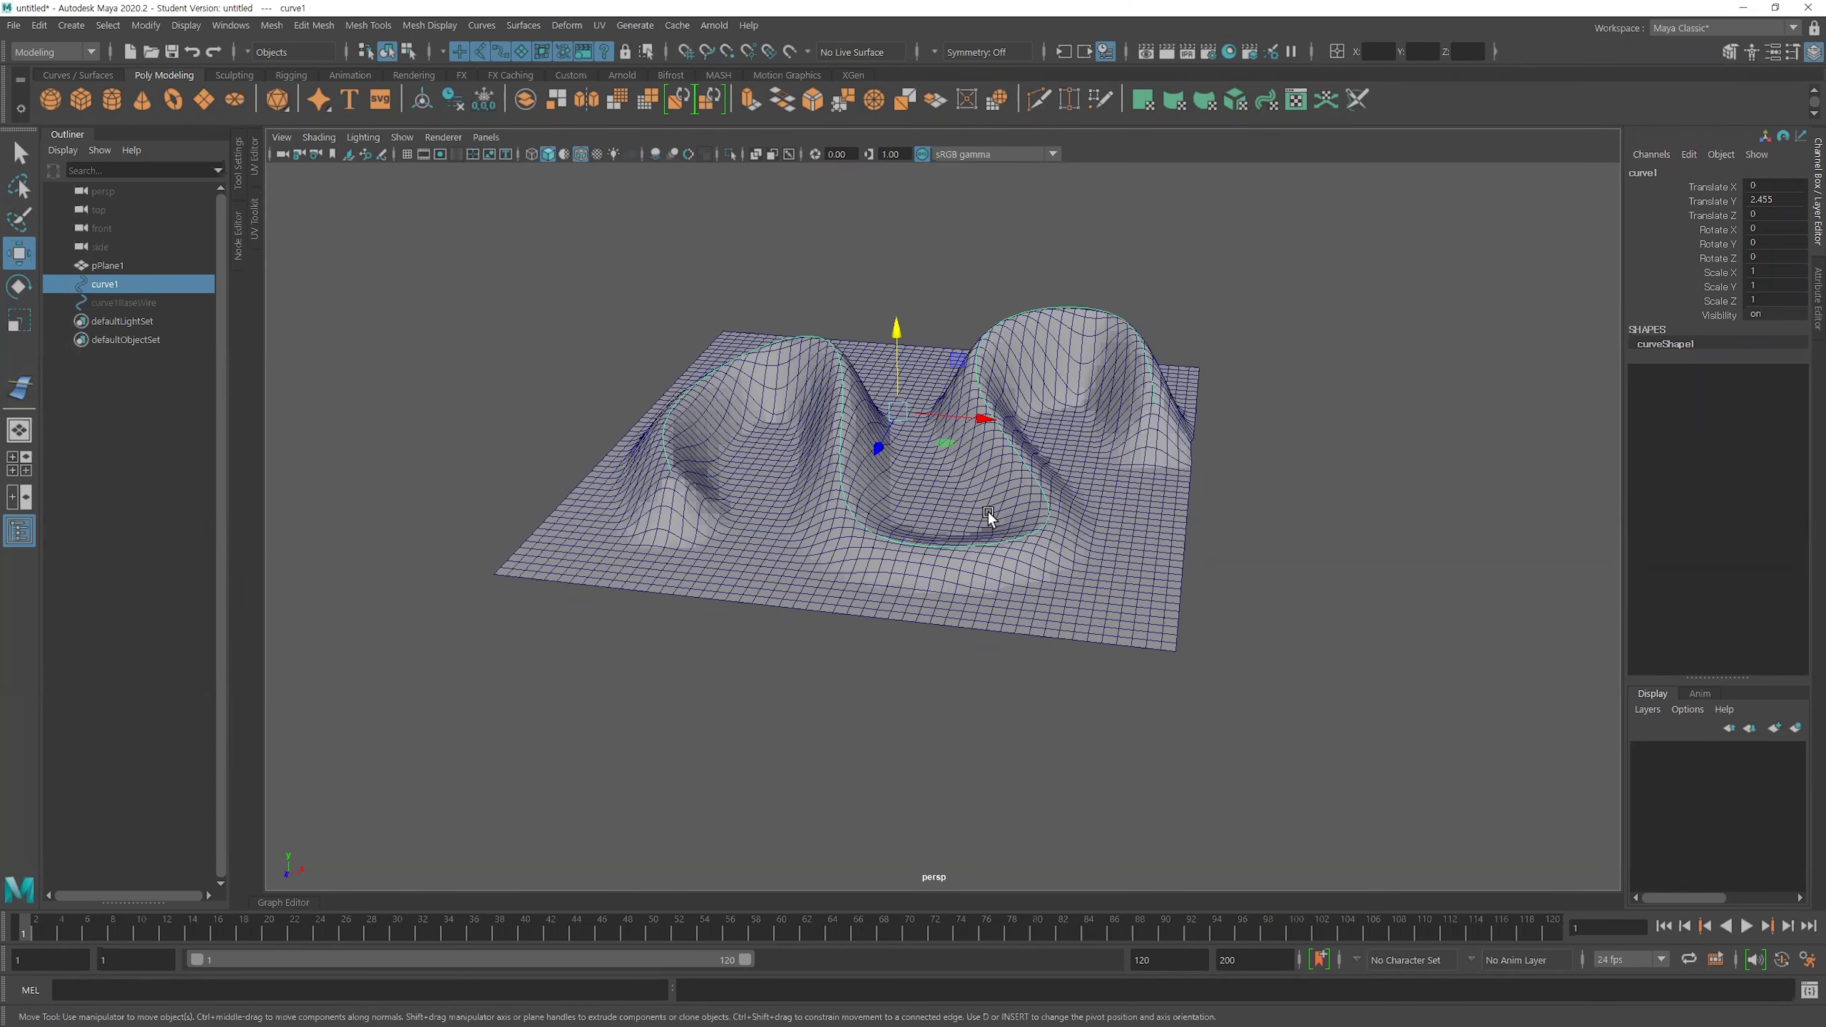
pyautogui.keyDown('shift'); pyautogui.click(682, 409); pyautogui.keyUp('shift')
# Delete the plane and curve, create a polygon sphere, and scale it to 10.84.
pyautogui.press('Delete')
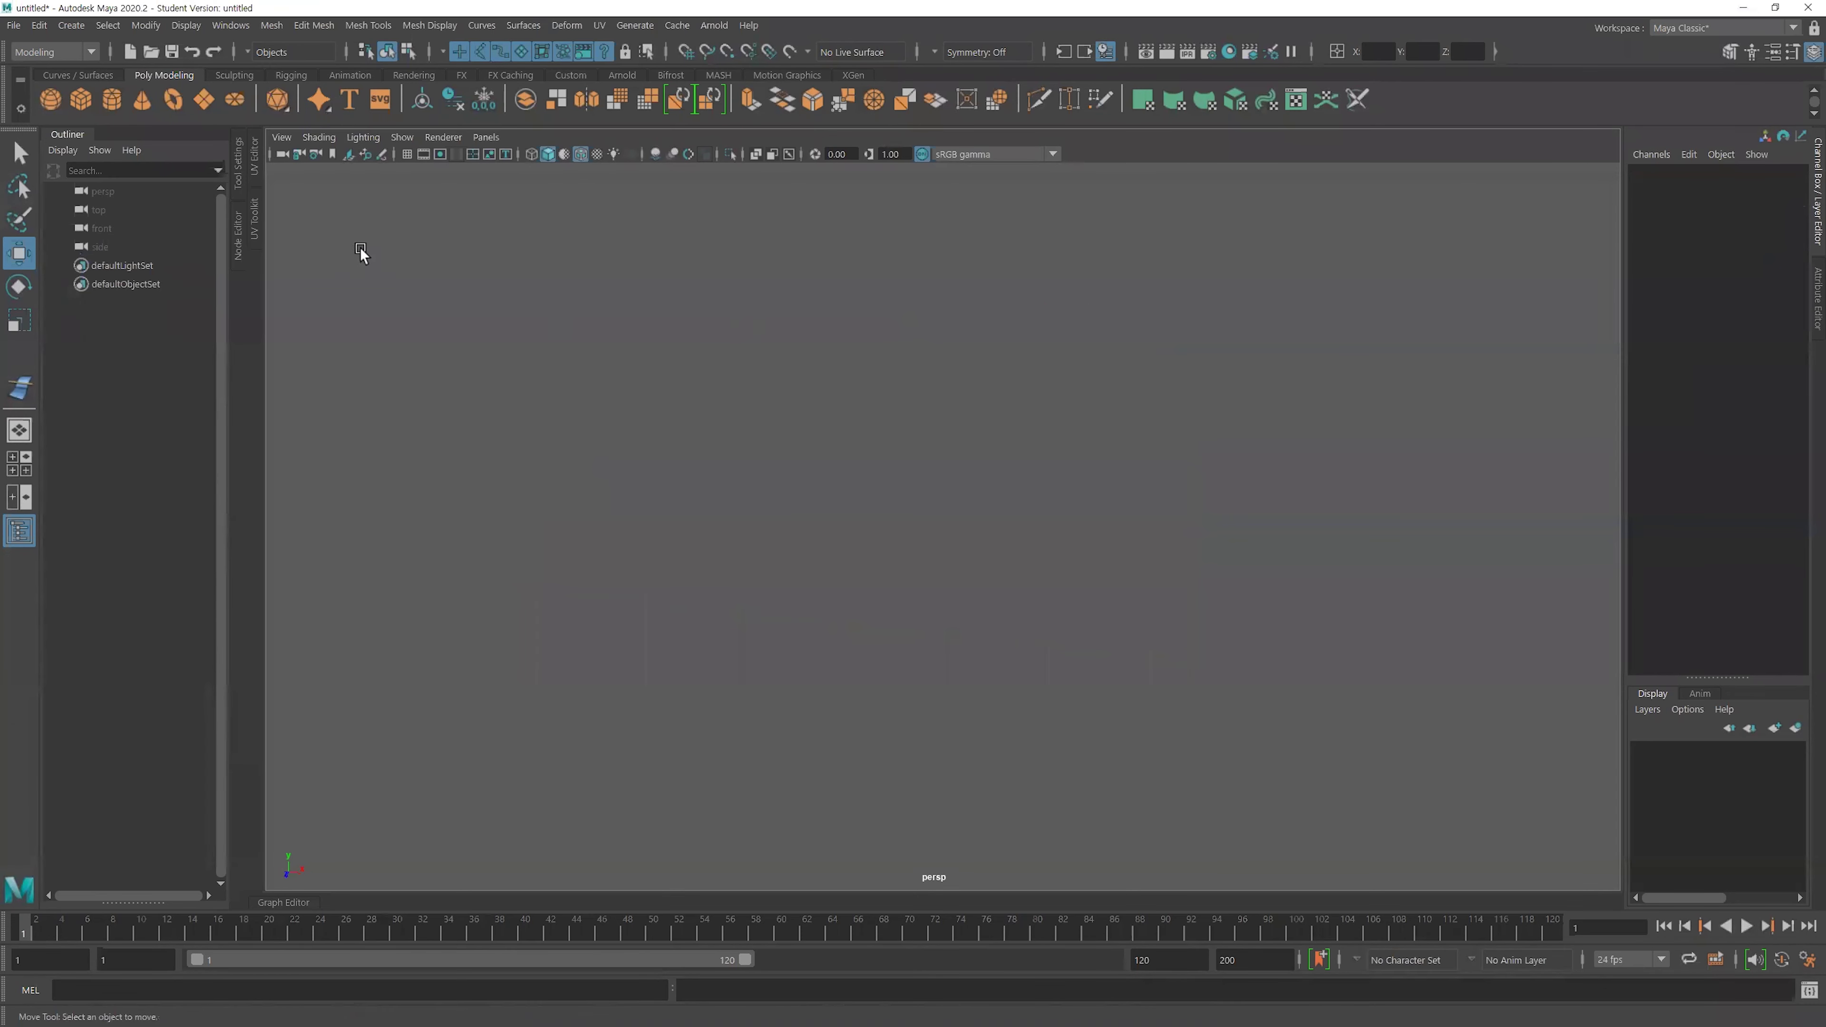
pyautogui.click(61, 101)
pyautogui.click(407, 154)
pyautogui.press('r')
pyautogui.moveTo(898, 456); pyautogui.dragTo(1243, 469)
# Set polySphere1's Subdivisions Axis and Height to 50.
pyautogui.click(1680, 373)
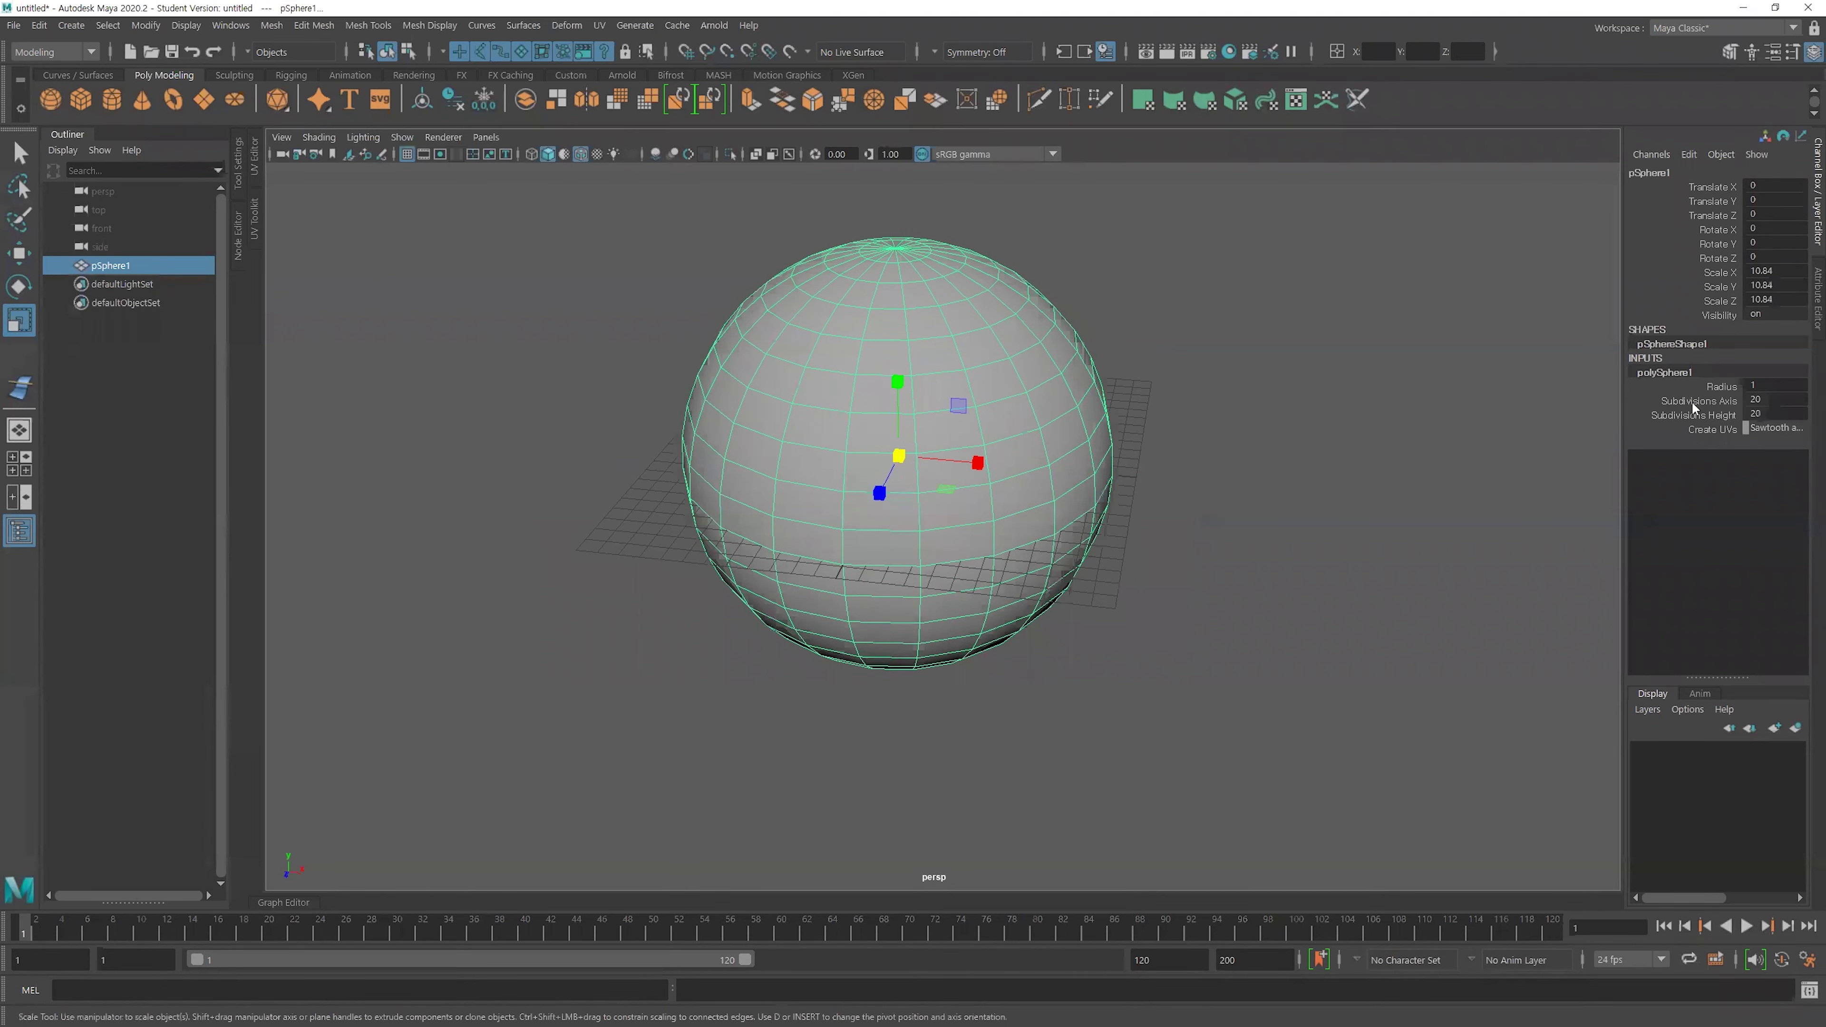
pyautogui.moveTo(1691, 401); pyautogui.dragTo(1693, 423)
pyautogui.moveTo(911, 408); pyautogui.dragTo(1258, 385, button='middle')
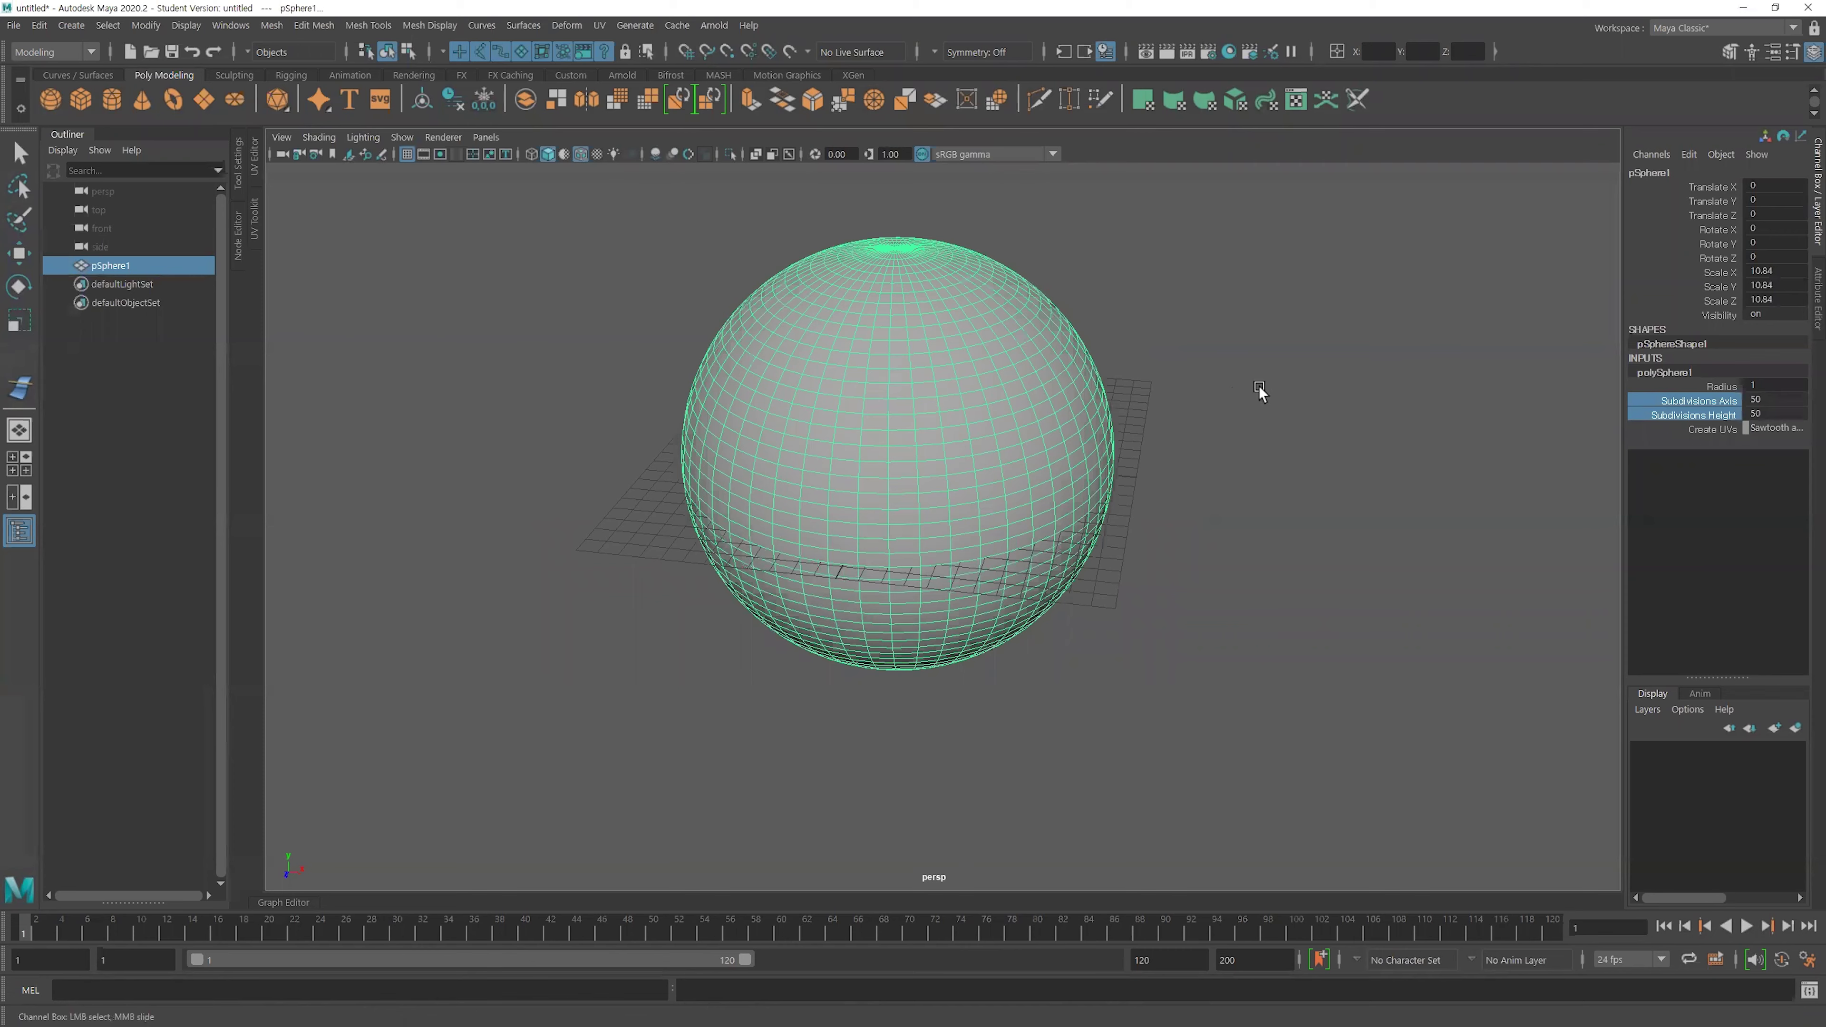
pyautogui.click(1258, 386)
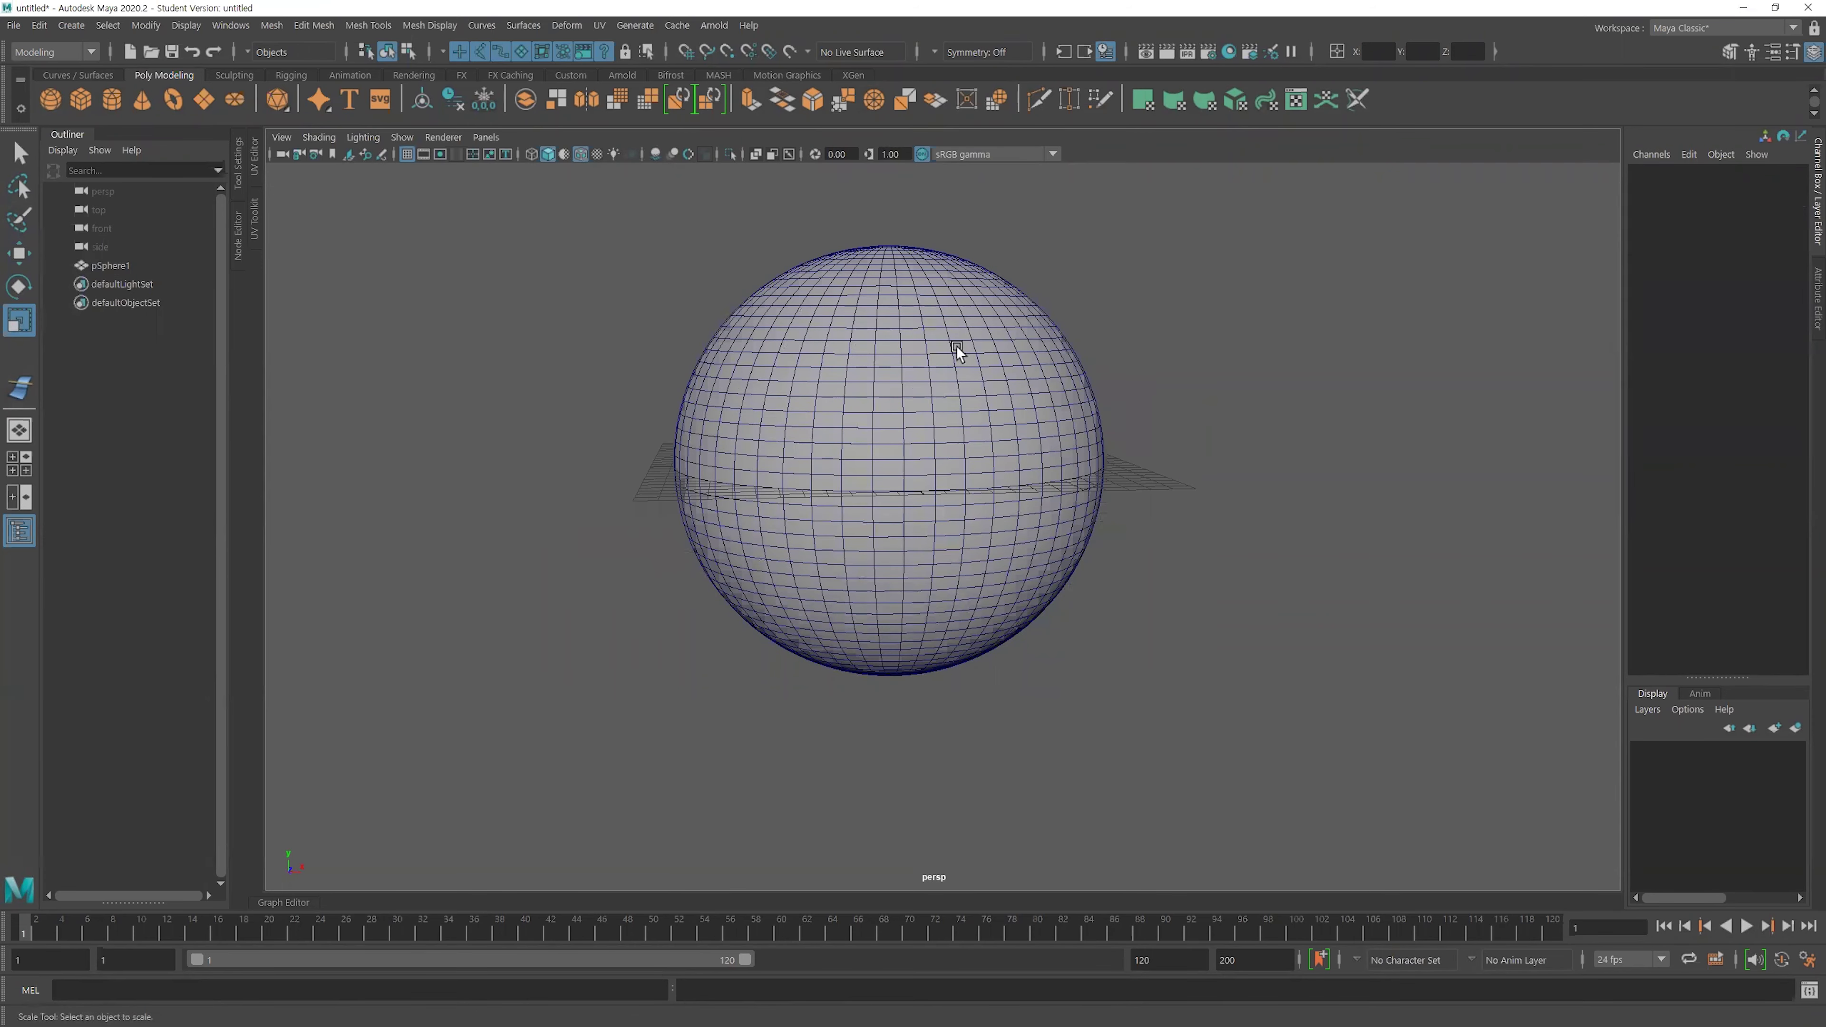
# Orbit and zoom around the sphere, then reselect it.
pyautogui.moveTo(1039, 387)
pyautogui.keyDown('alt'); pyautogui.mouseDown()
pyautogui.moveTo(899, 451)
pyautogui.moveTo(770, 448)
pyautogui.mouseUp(); pyautogui.keyUp('alt')
pyautogui.keyDown('alt'); pyautogui.moveTo(771, 448); pyautogui.dragTo(871, 461, button='right'); pyautogui.keyUp('alt')
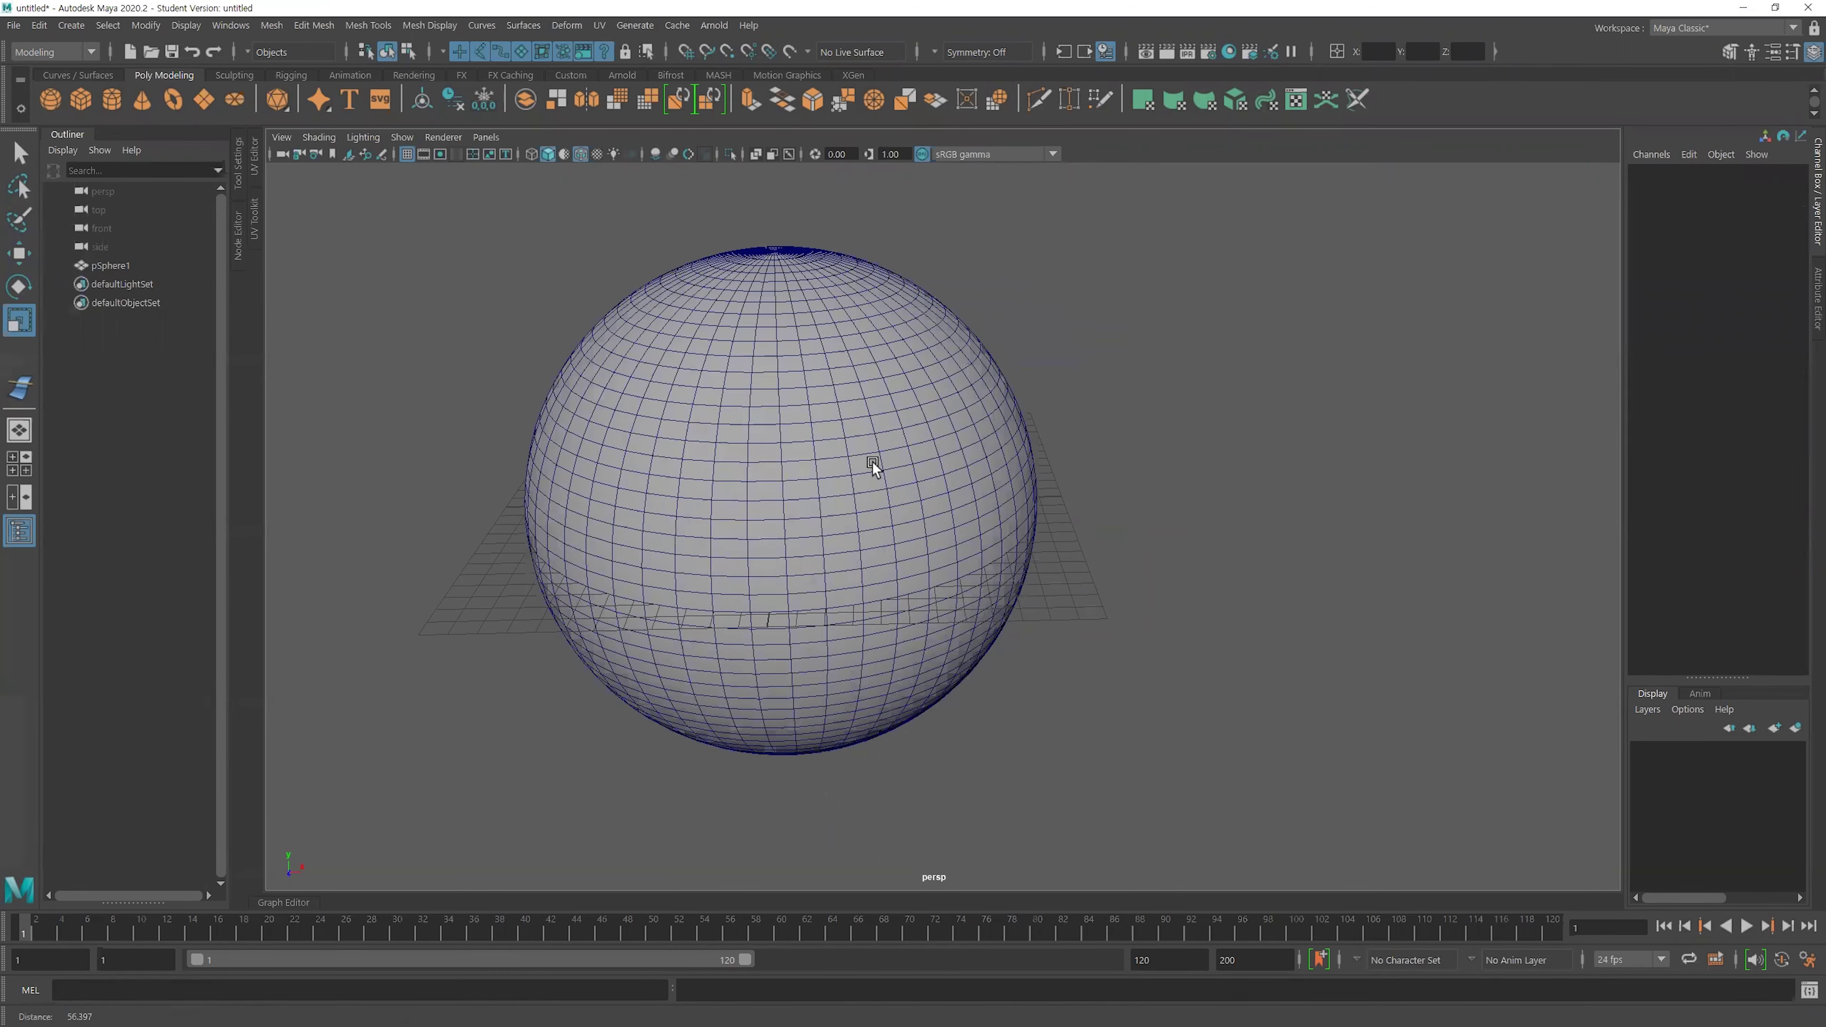
pyautogui.keyDown('alt'); pyautogui.moveTo(688, 452); pyautogui.dragTo(718, 437); pyautogui.keyUp('alt')
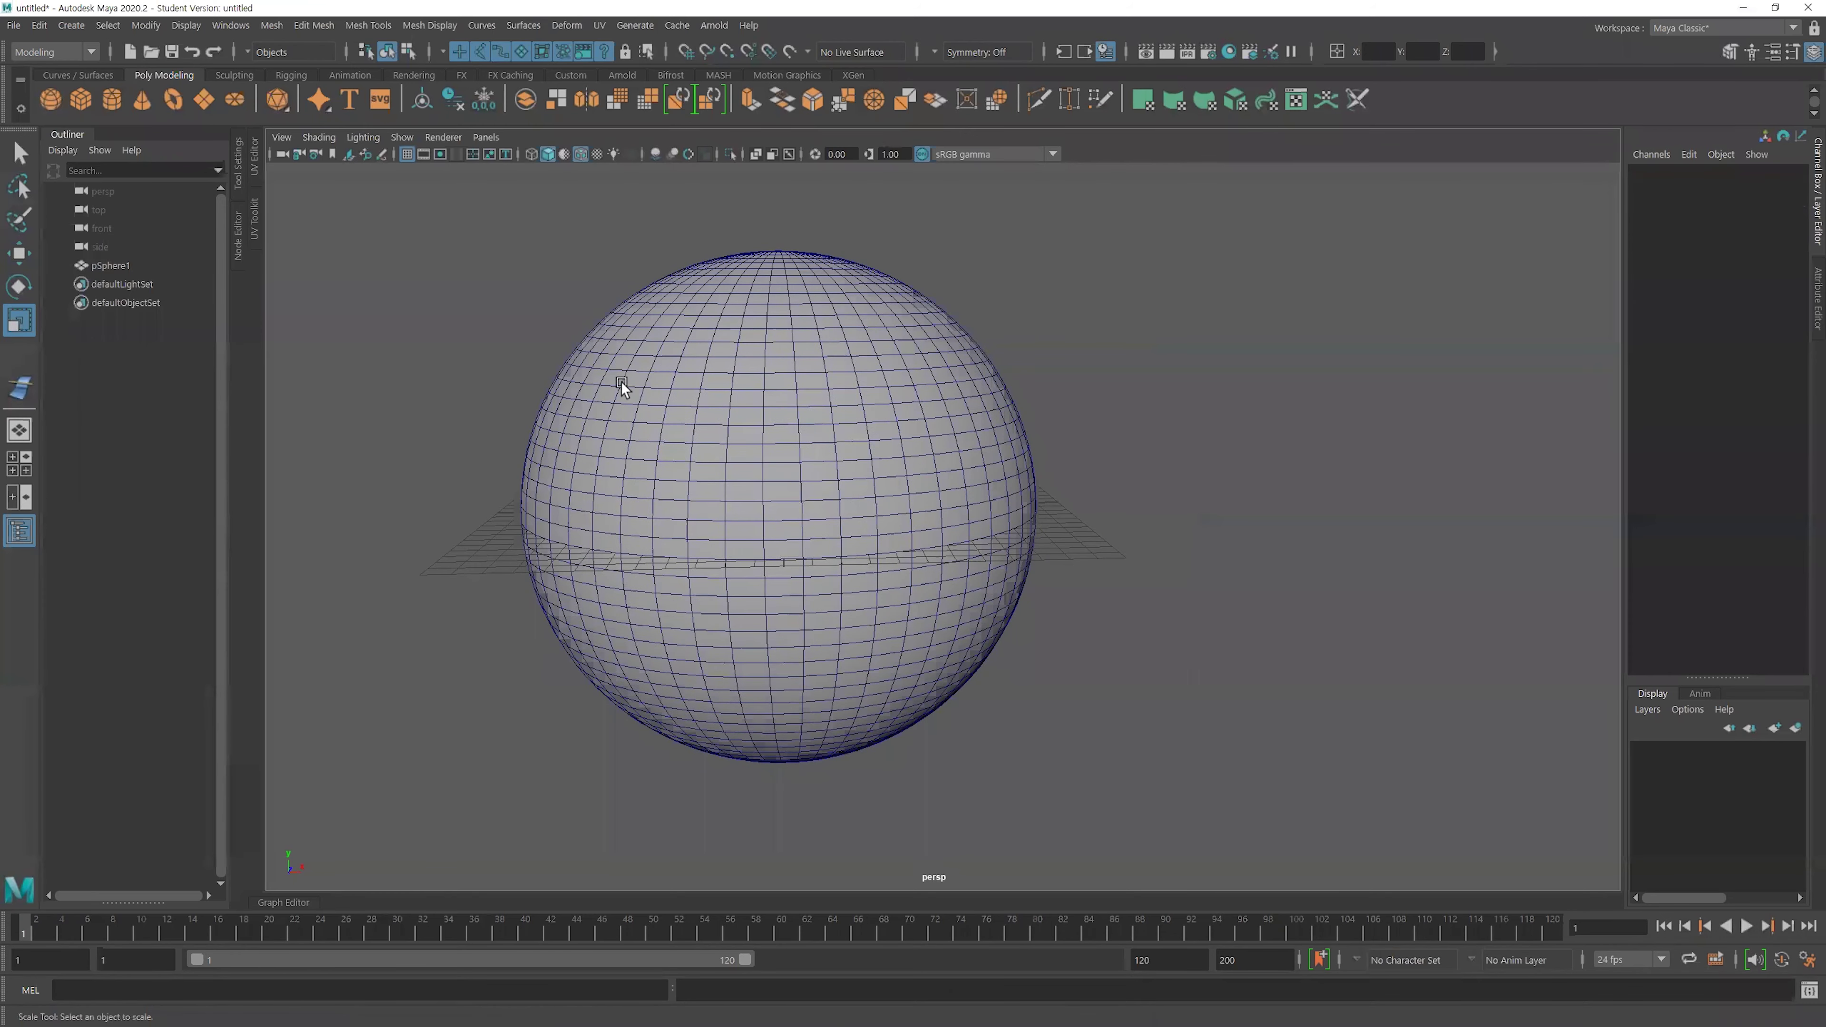
pyautogui.click(629, 410)
pyautogui.click(1144, 395)
pyautogui.moveTo(666, 380)
pyautogui.keyDown('alt'); pyautogui.mouseDown()
pyautogui.moveTo(907, 465)
pyautogui.moveTo(995, 452)
pyautogui.mouseUp(); pyautogui.keyUp('alt')
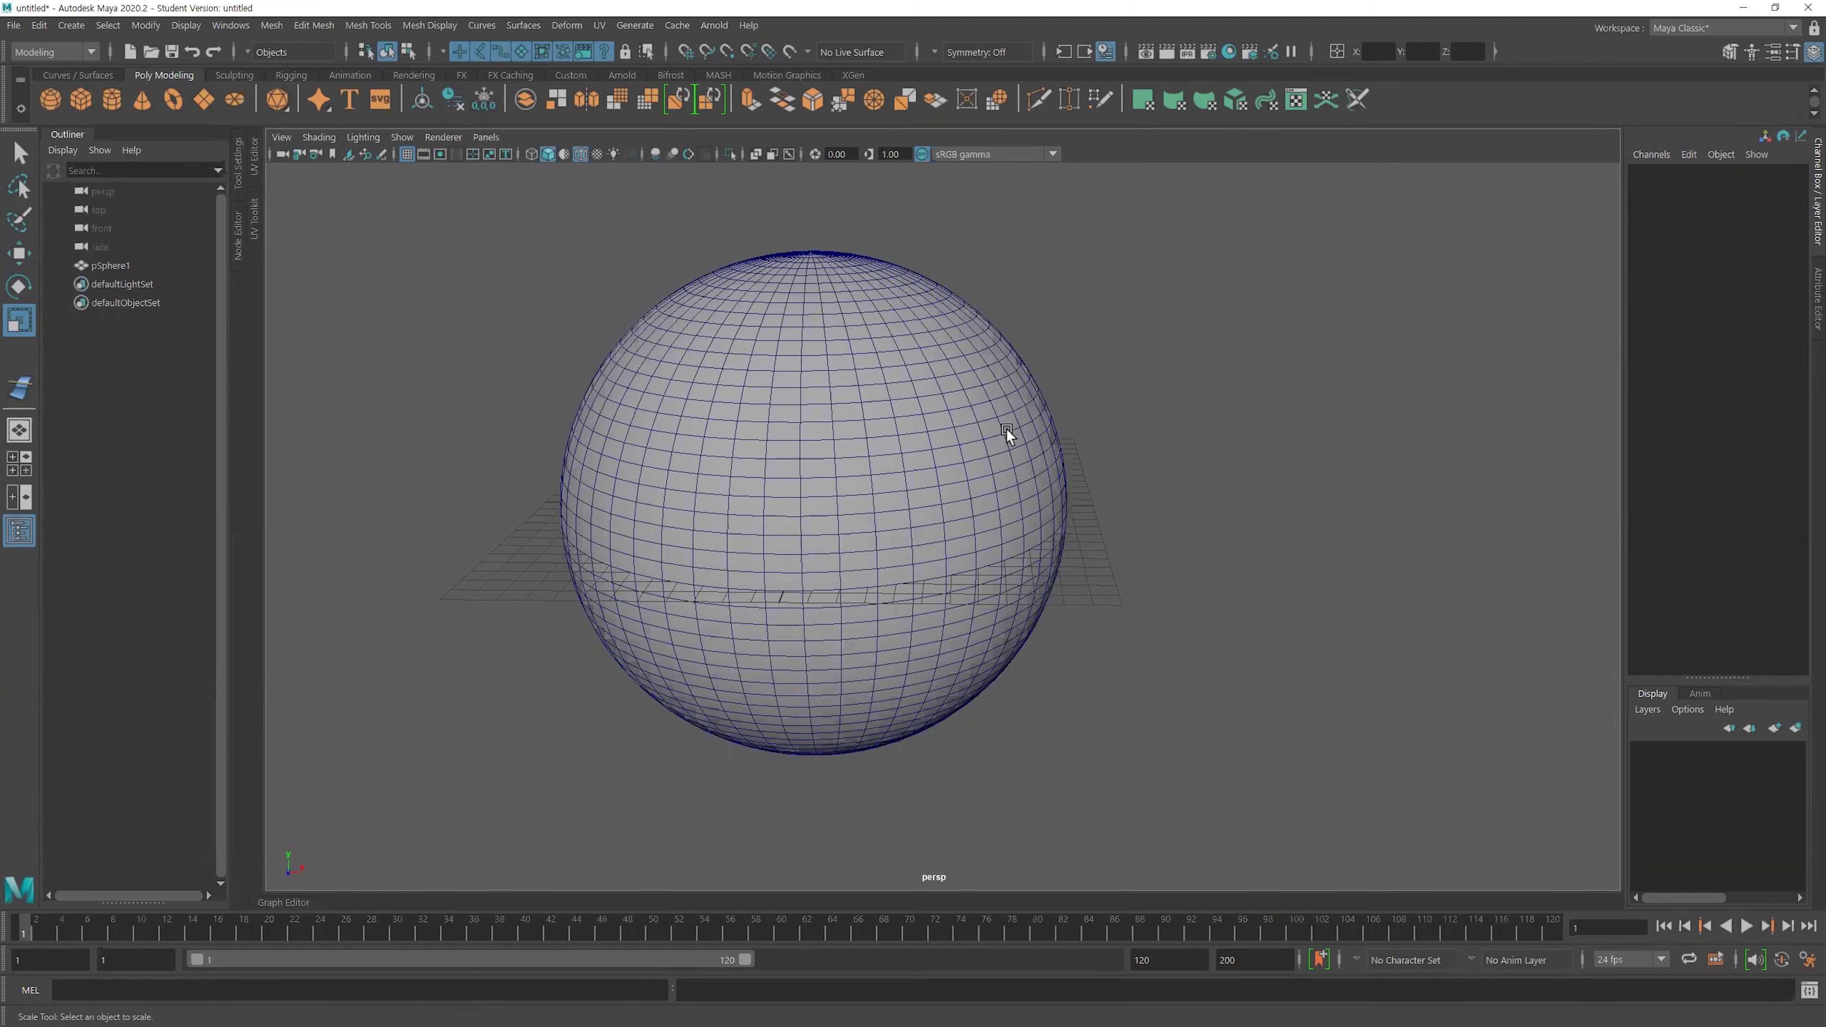
pyautogui.moveTo(1087, 338); pyautogui.dragTo(735, 655)
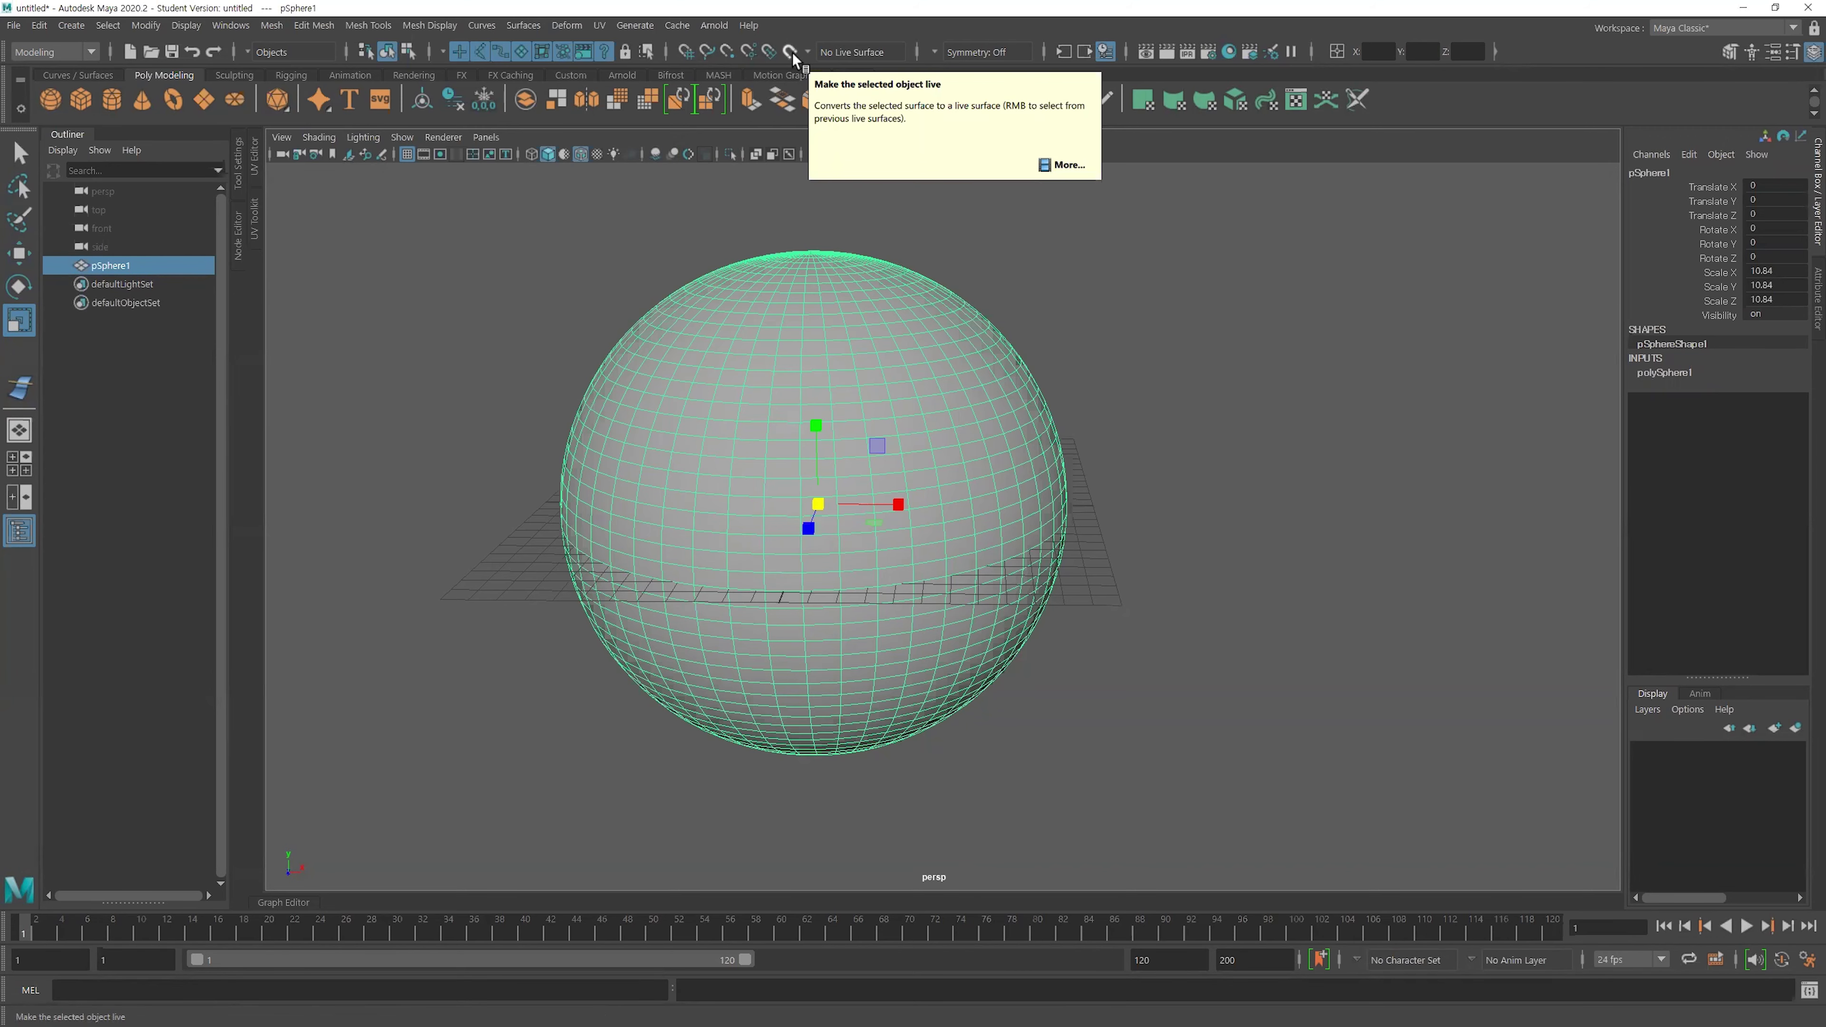
# Make pSphere1 a live surface with the magnet button.
pyautogui.click(791, 52)
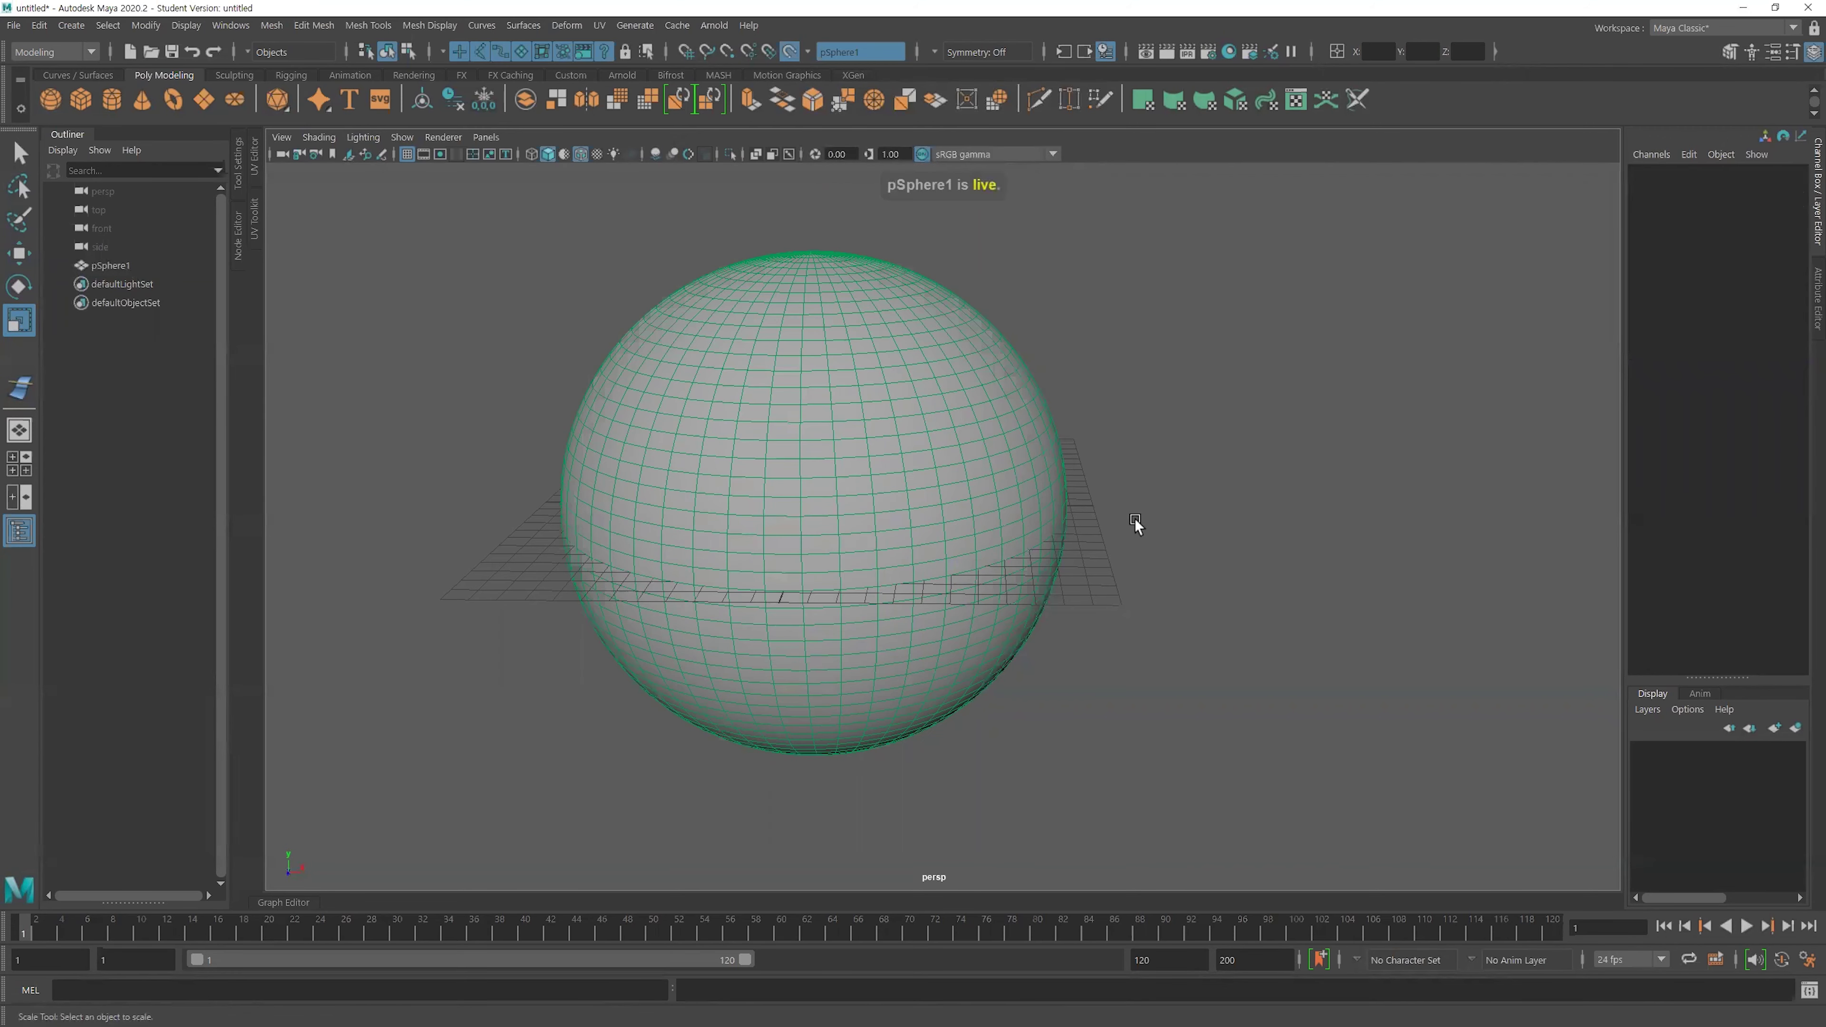
pyautogui.moveTo(943, 598)
pyautogui.keyDown('alt'); pyautogui.mouseDown()
pyautogui.moveTo(1028, 539)
pyautogui.moveTo(1093, 563)
pyautogui.moveTo(975, 549)
pyautogui.moveTo(1058, 509)
pyautogui.mouseUp(); pyautogui.keyUp('alt')
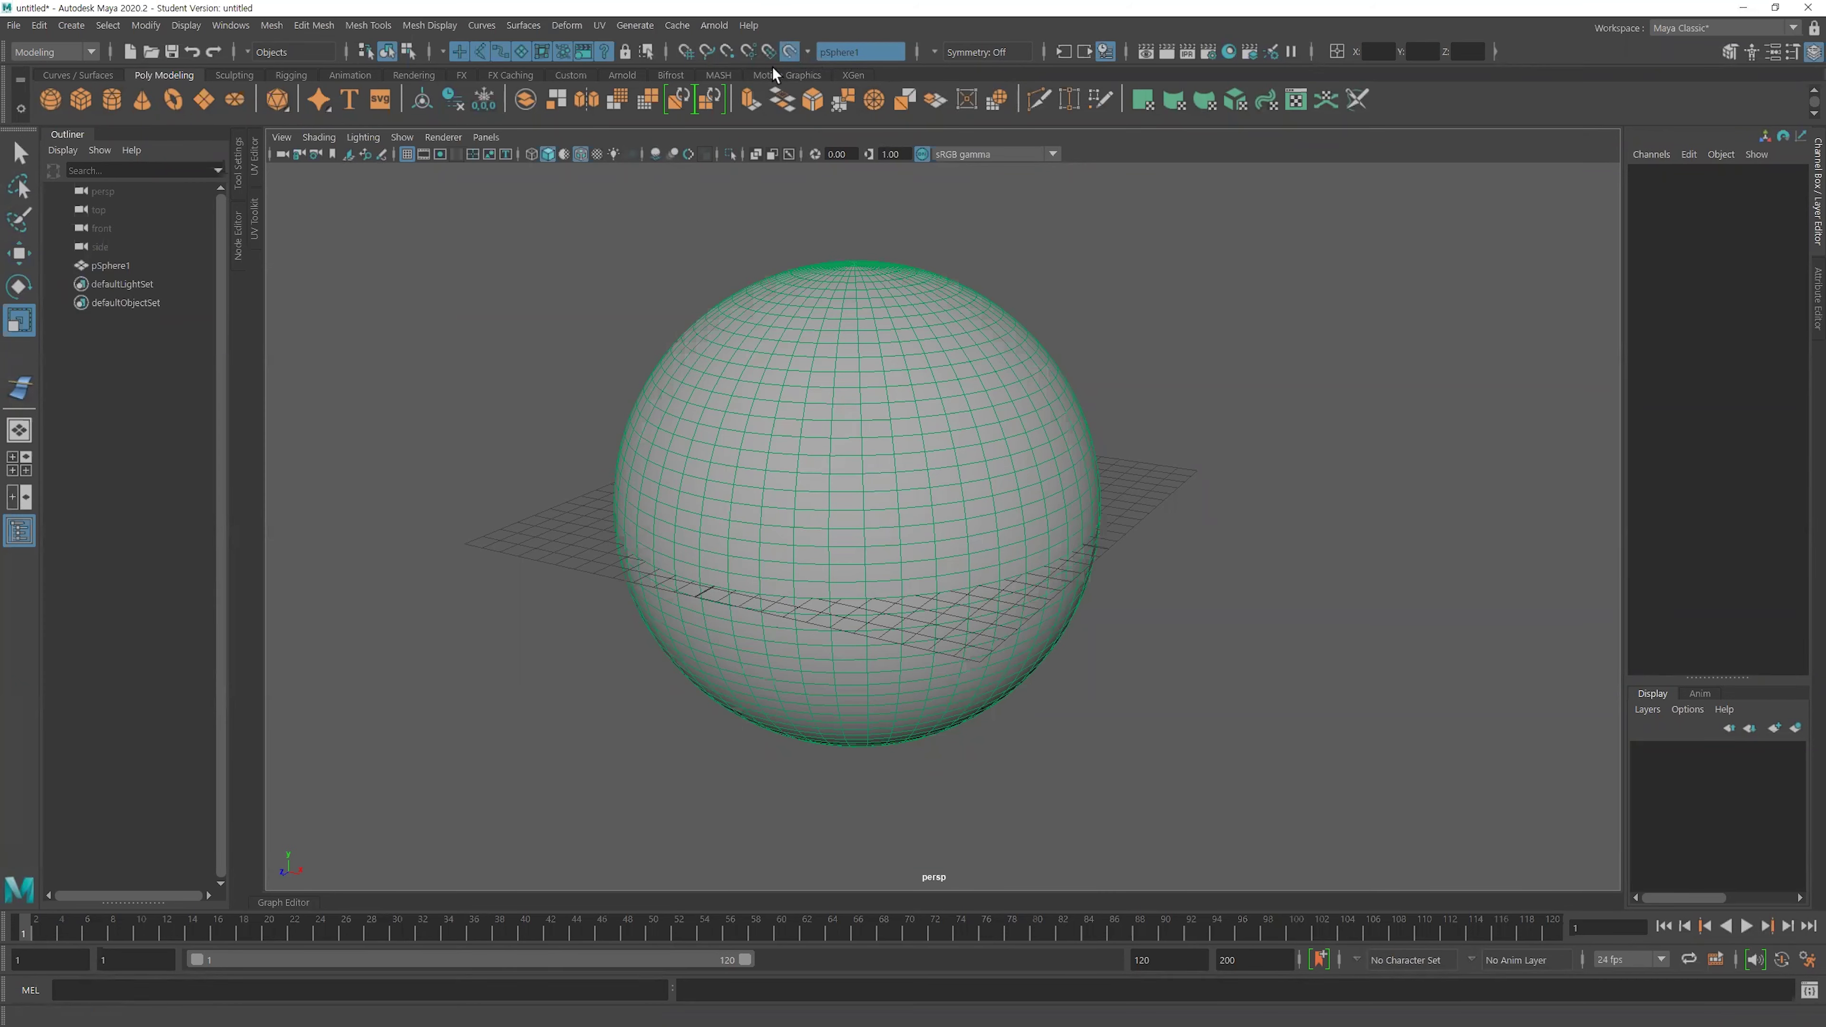
# Draw a seven-point EP curve across the sphere's surface.
pyautogui.click(71, 25)
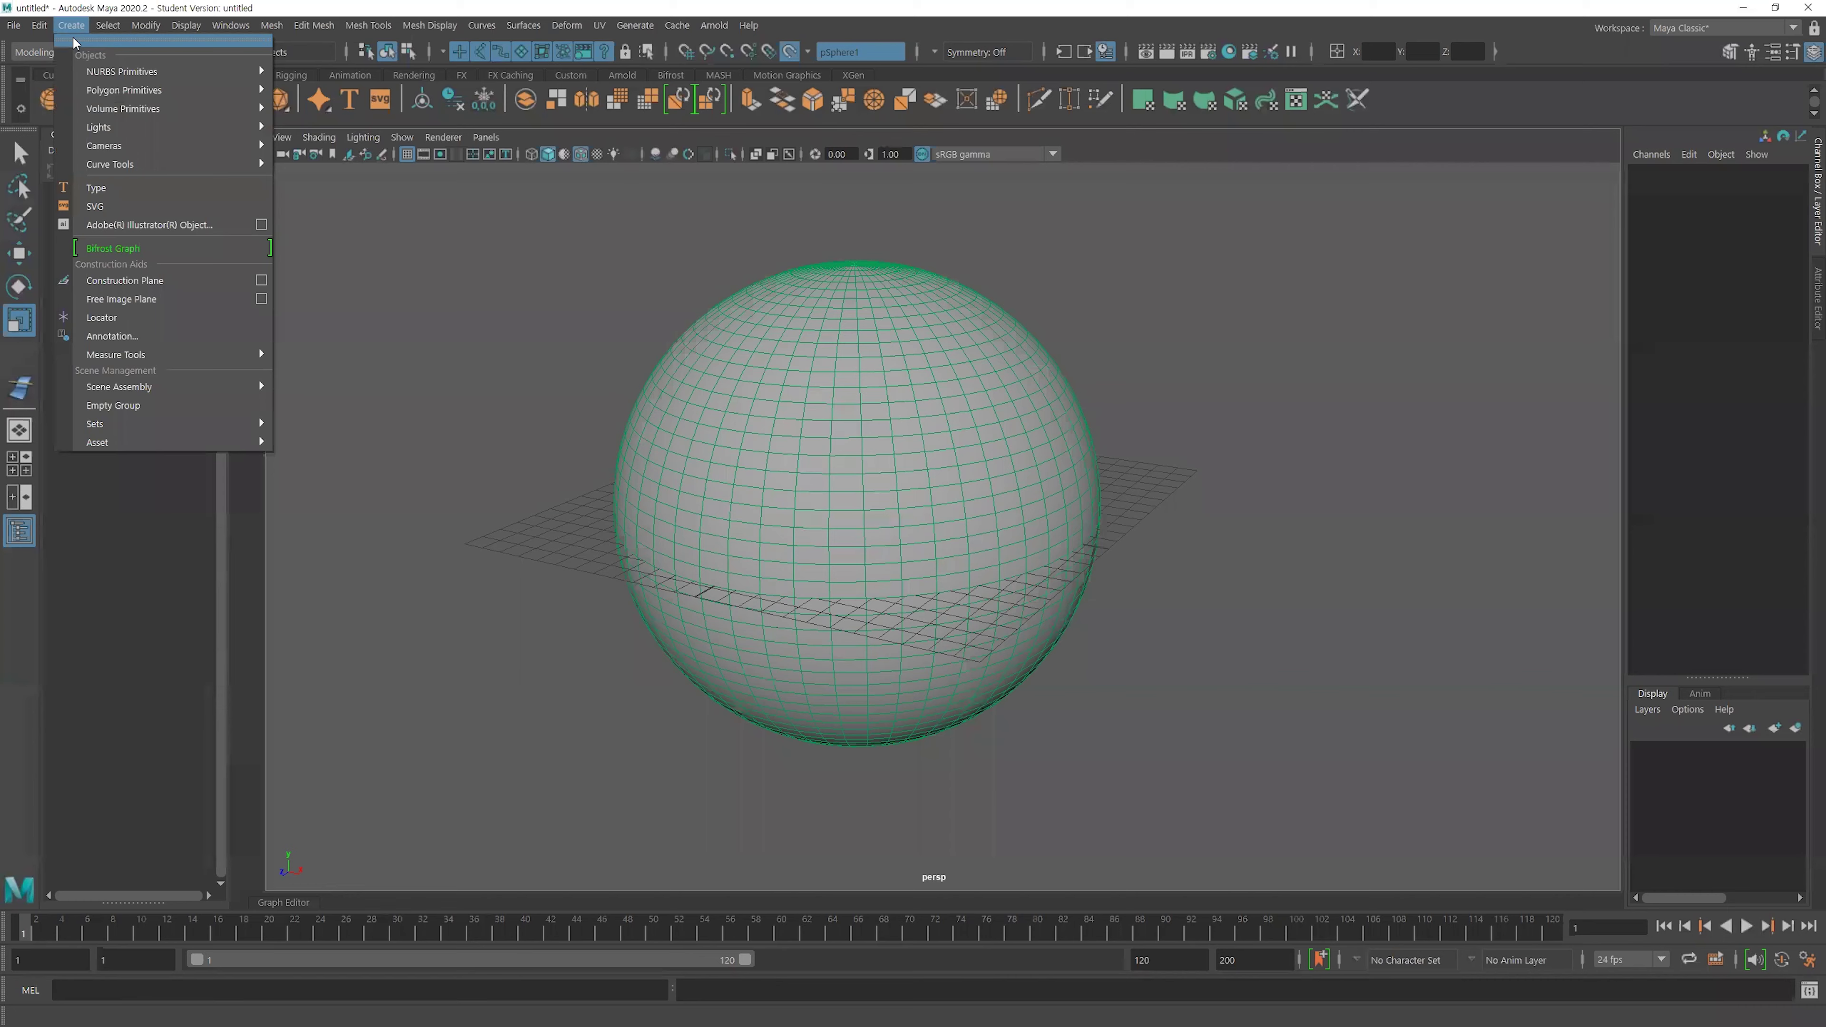
pyautogui.click(323, 182)
pyautogui.moveTo(873, 461)
pyautogui.keyDown('alt'); pyautogui.mouseDown()
pyautogui.moveTo(935, 447)
pyautogui.moveTo(827, 453)
pyautogui.mouseUp(); pyautogui.keyUp('alt')
pyautogui.click(650, 462)
pyautogui.click(772, 418)
pyautogui.click(799, 440)
pyautogui.click(842, 464)
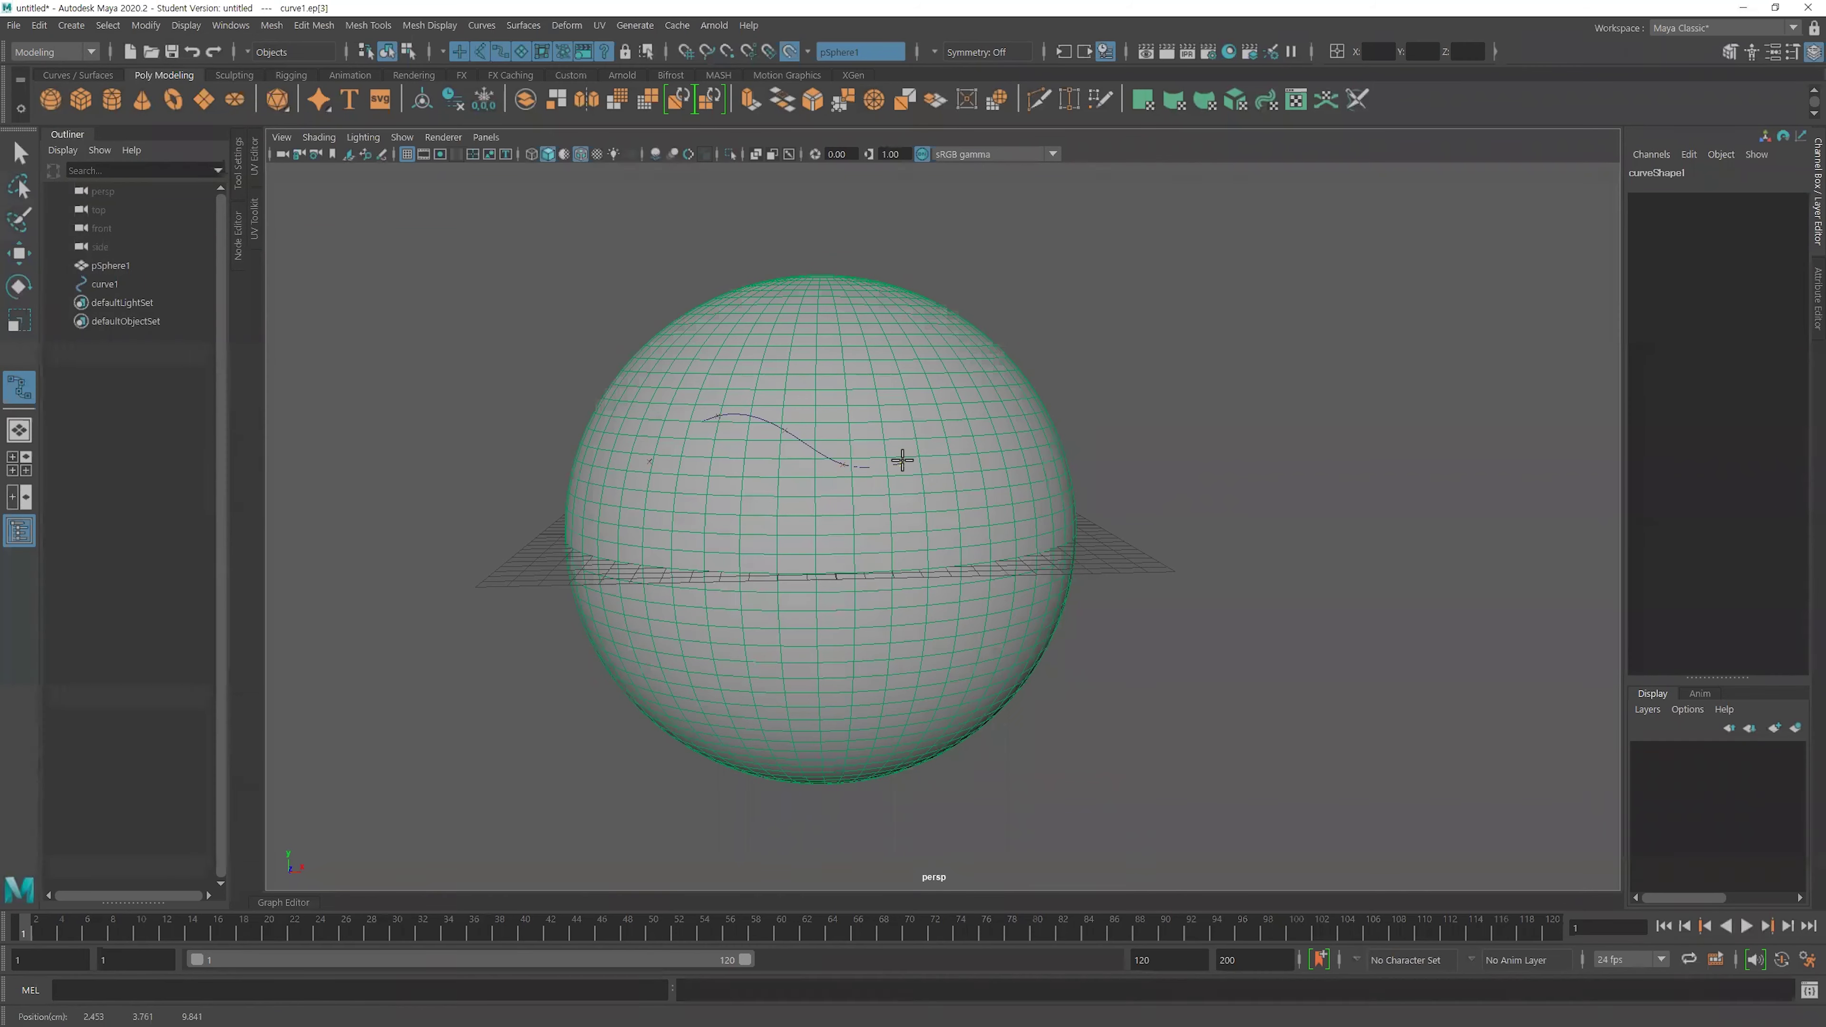
pyautogui.click(916, 438)
pyautogui.click(963, 409)
pyautogui.keyDown('alt'); pyautogui.moveTo(979, 436); pyautogui.dragTo(974, 428); pyautogui.keyUp('alt')
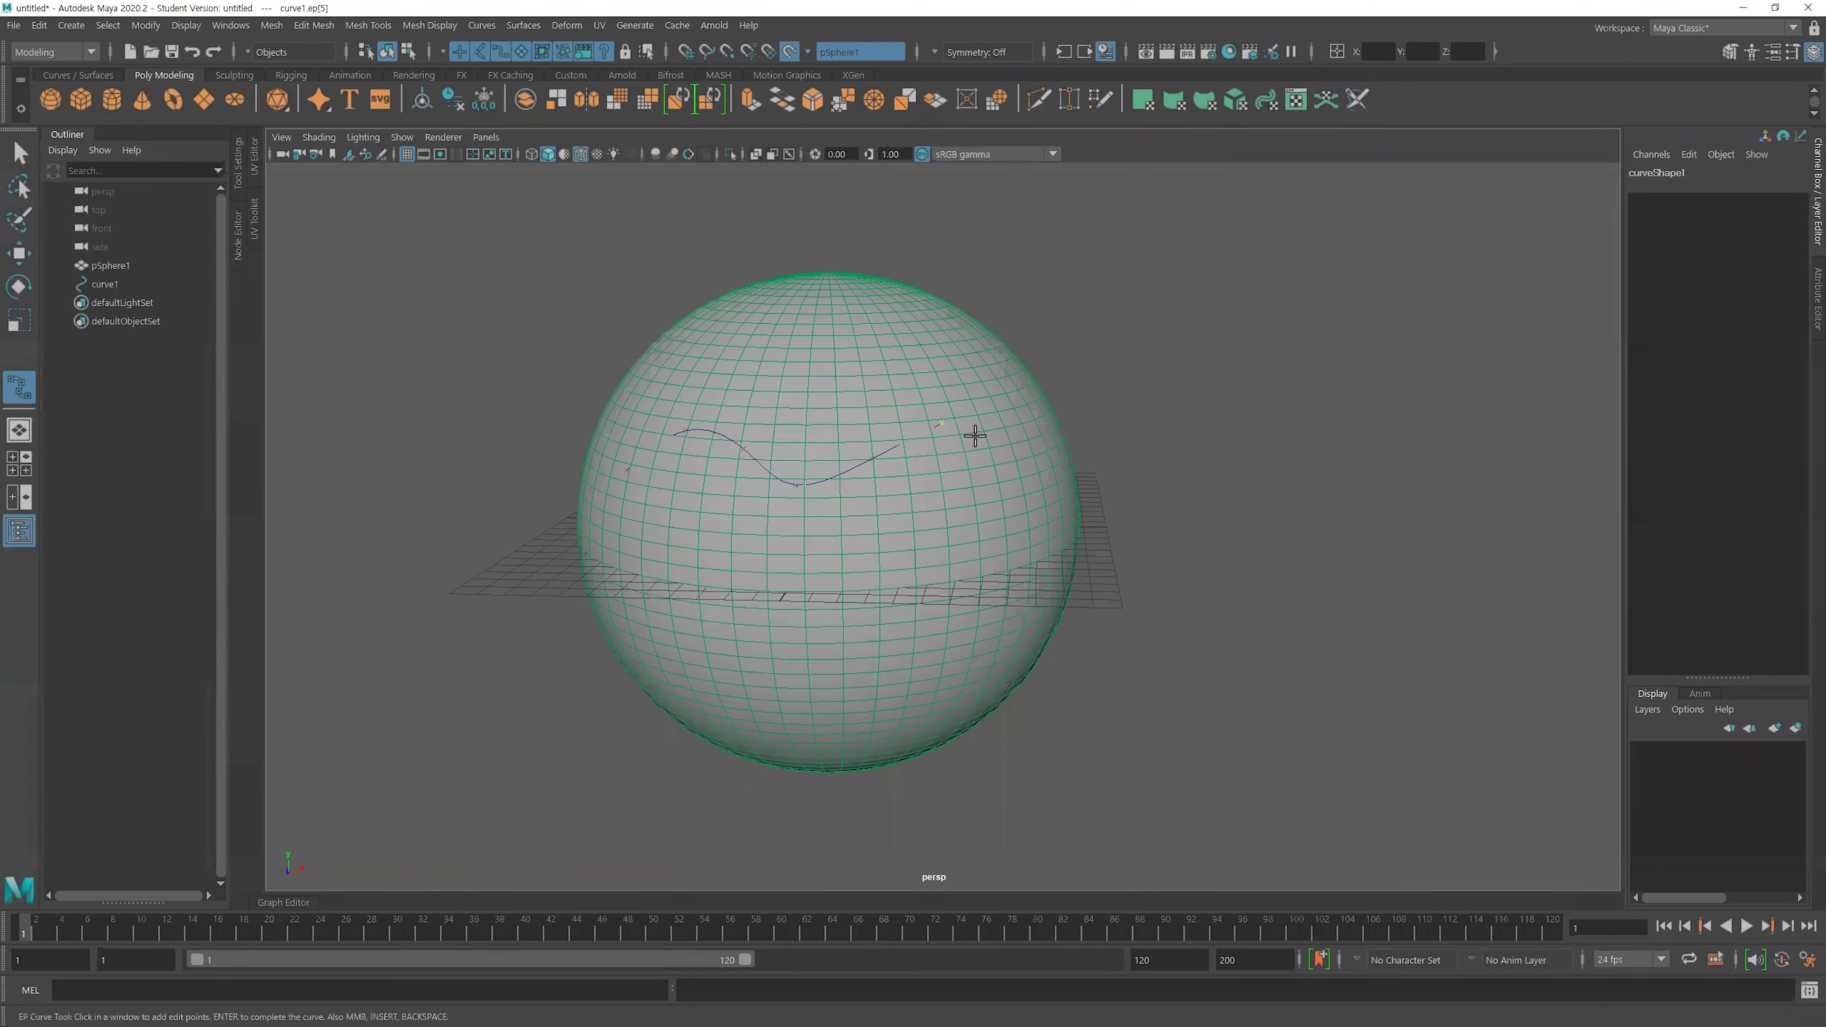
pyautogui.click(1008, 453)
# Finish the curve and turn Make Live off for pSphere1.
pyautogui.press('r')
pyautogui.moveTo(1139, 458)
pyautogui.keyDown('alt'); pyautogui.mouseDown()
pyautogui.moveTo(989, 515)
pyautogui.moveTo(911, 571)
pyautogui.moveTo(881, 261)
pyautogui.moveTo(798, 464)
pyautogui.mouseUp(); pyautogui.keyUp('alt')
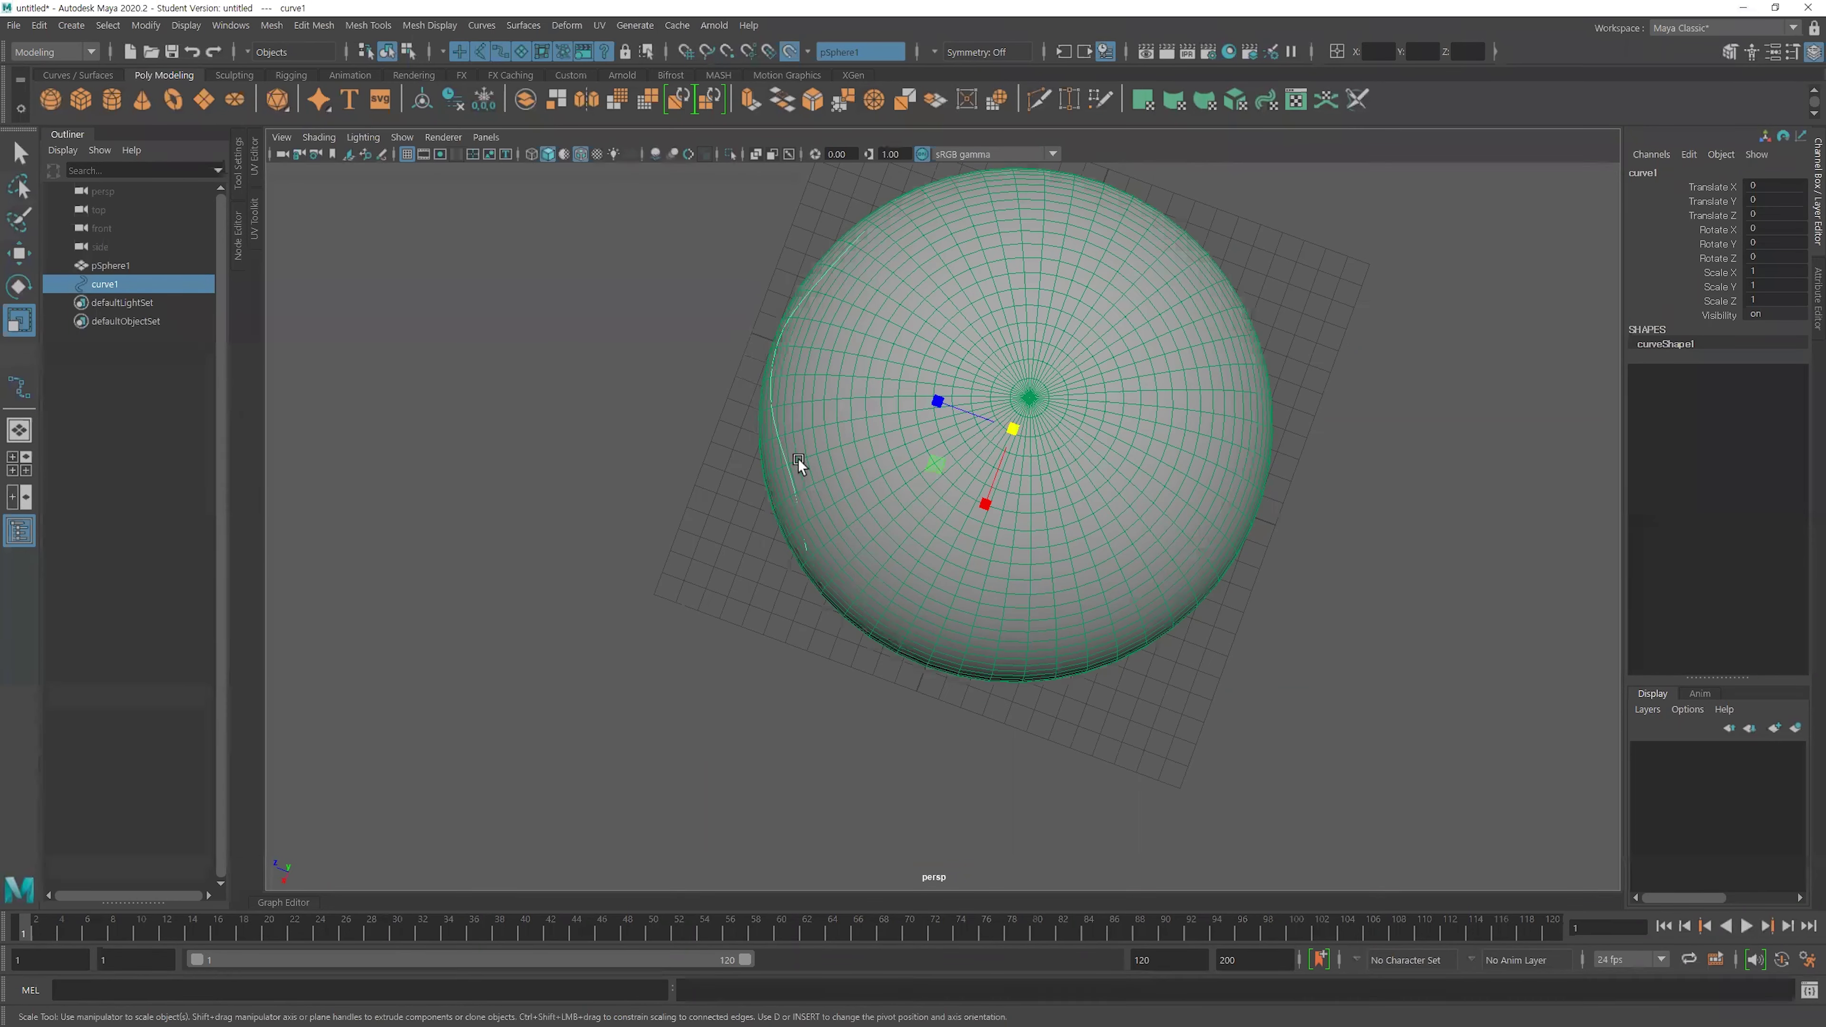
pyautogui.moveTo(803, 624)
pyautogui.keyDown('alt'); pyautogui.mouseDown()
pyautogui.moveTo(969, 565)
pyautogui.moveTo(1160, 544)
pyautogui.mouseUp(); pyautogui.keyUp('alt')
pyautogui.click(1159, 544)
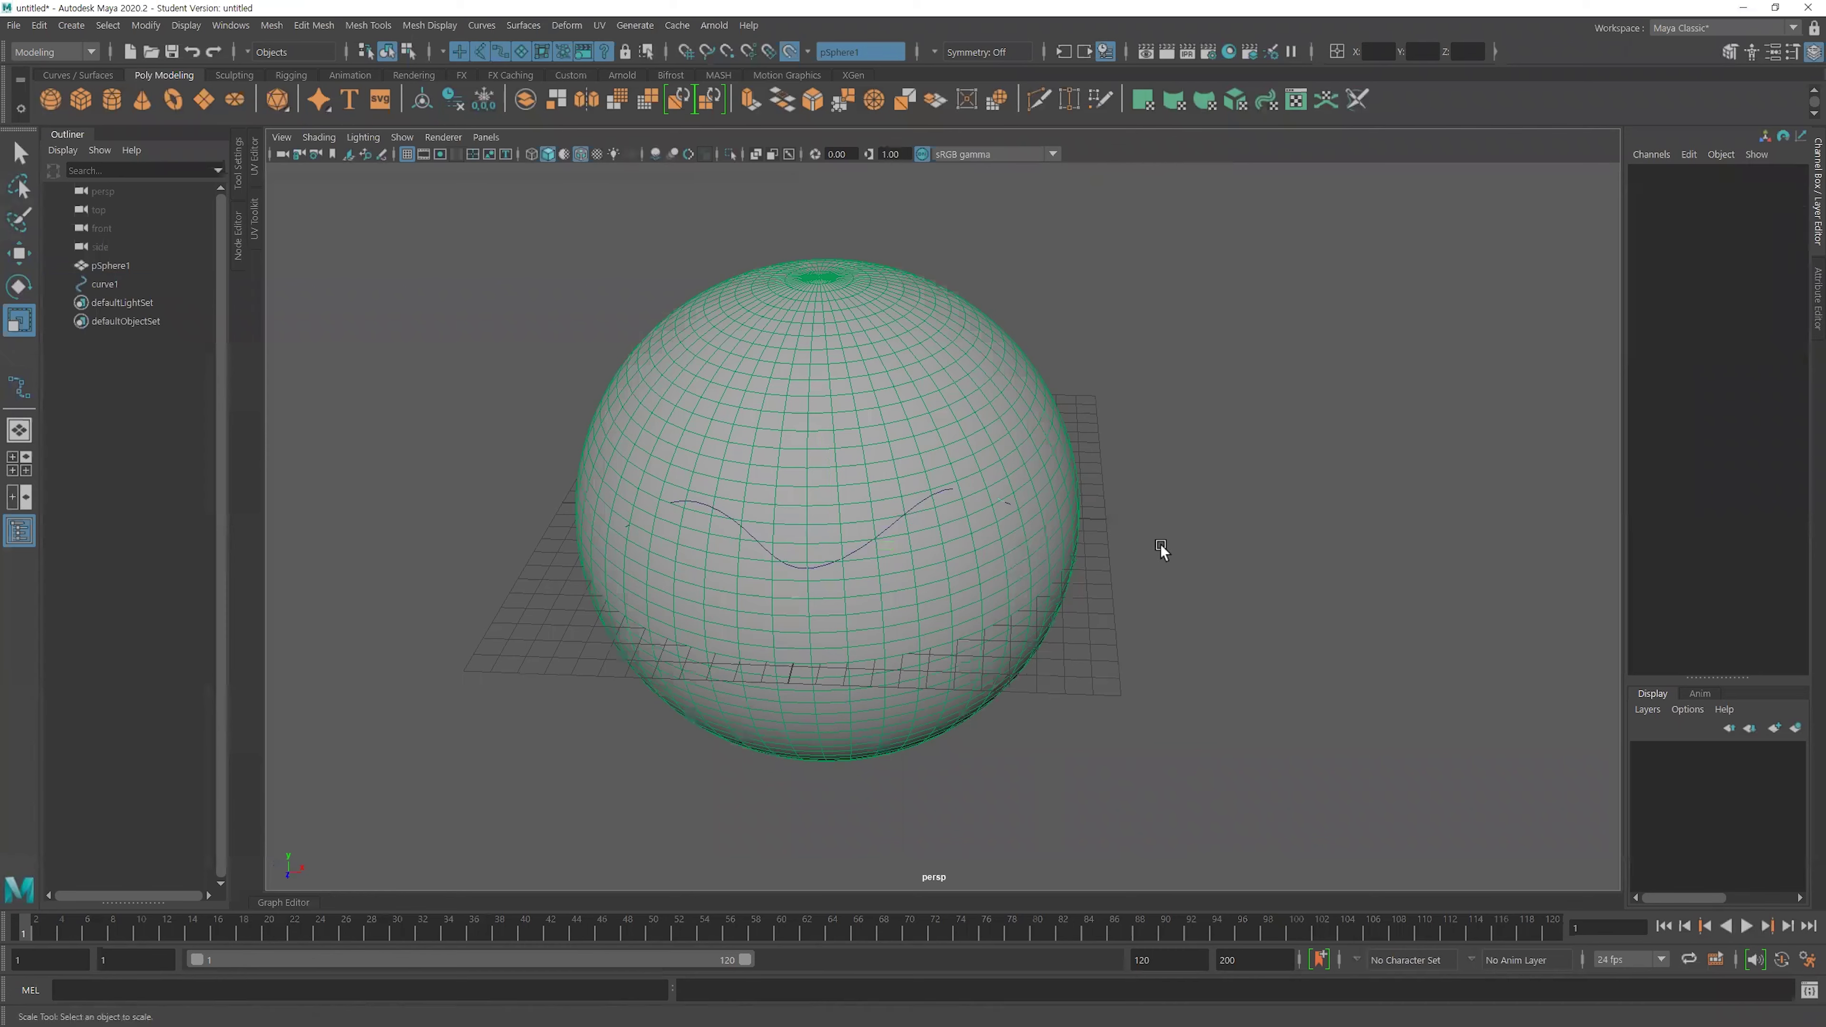
pyautogui.click(790, 52)
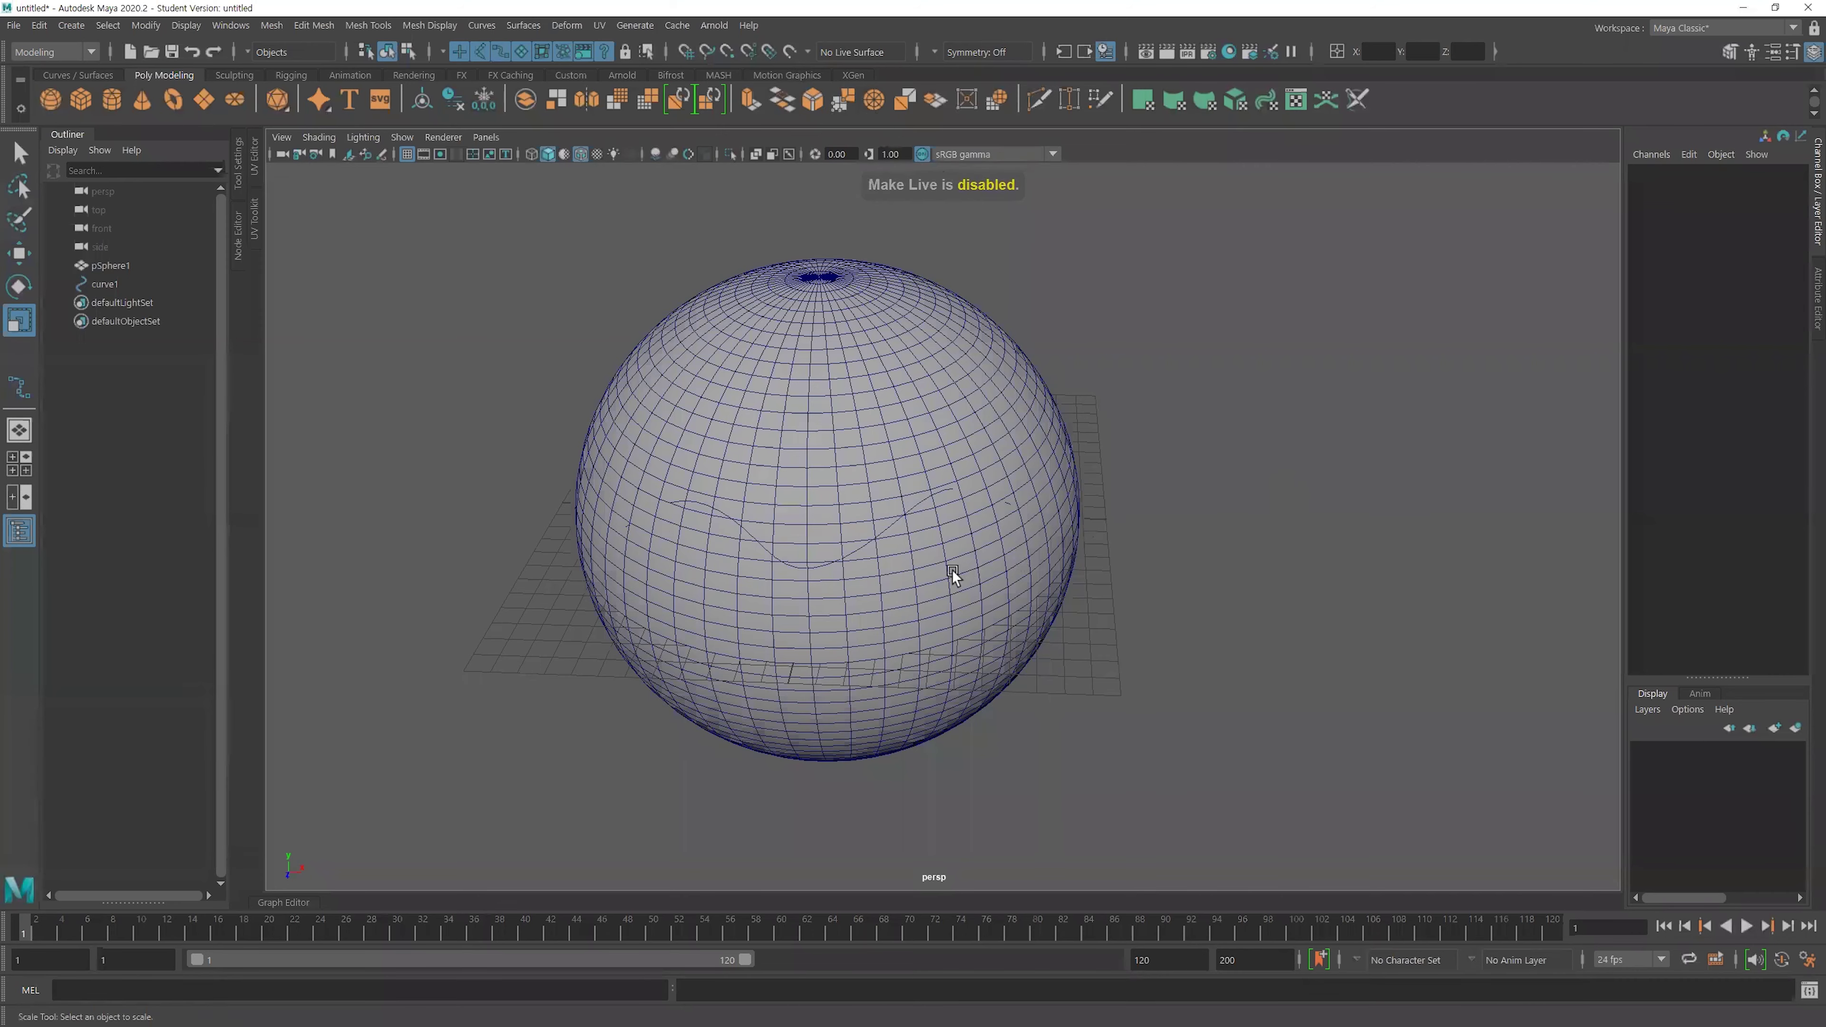
# Create wire1, a wire deformer binding the wavy curve1 to the sphere.
pyautogui.keyDown('alt'); pyautogui.moveTo(952, 570); pyautogui.dragTo(946, 541); pyautogui.keyUp('alt')
pyautogui.keyDown('alt'); pyautogui.moveTo(854, 470); pyautogui.dragTo(826, 491); pyautogui.keyUp('alt')
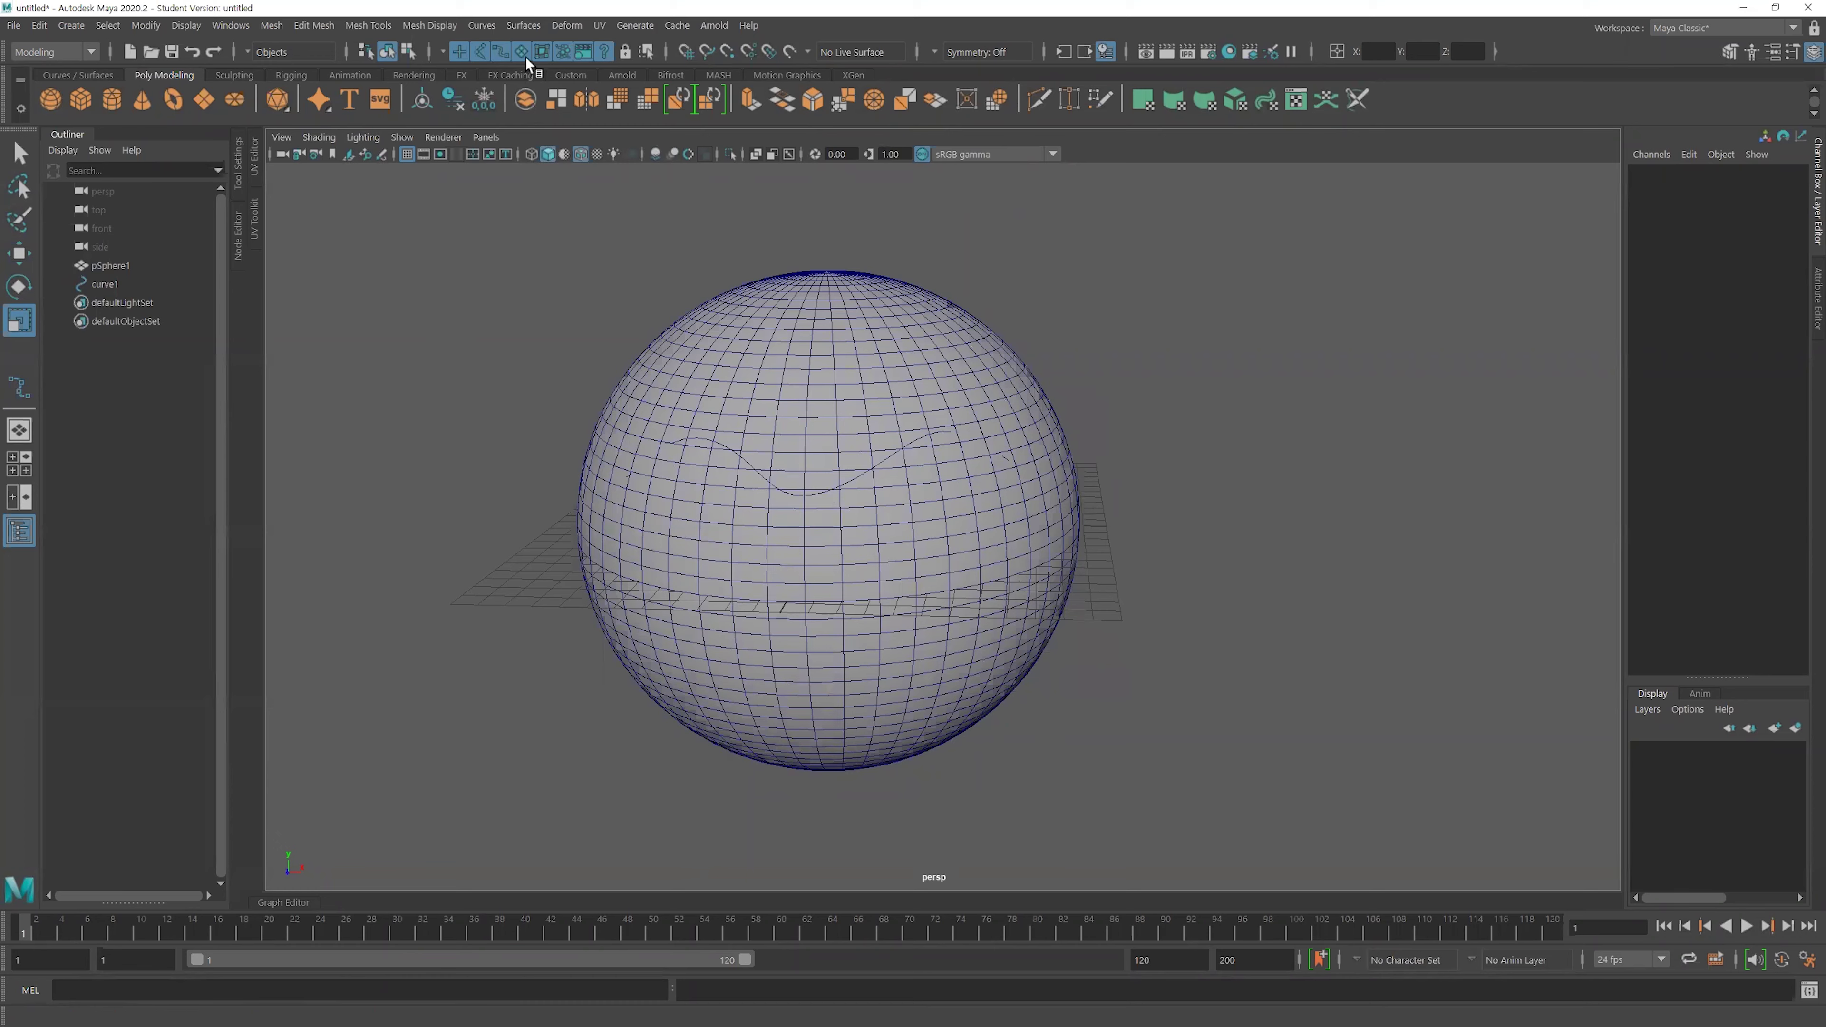
pyautogui.click(562, 27)
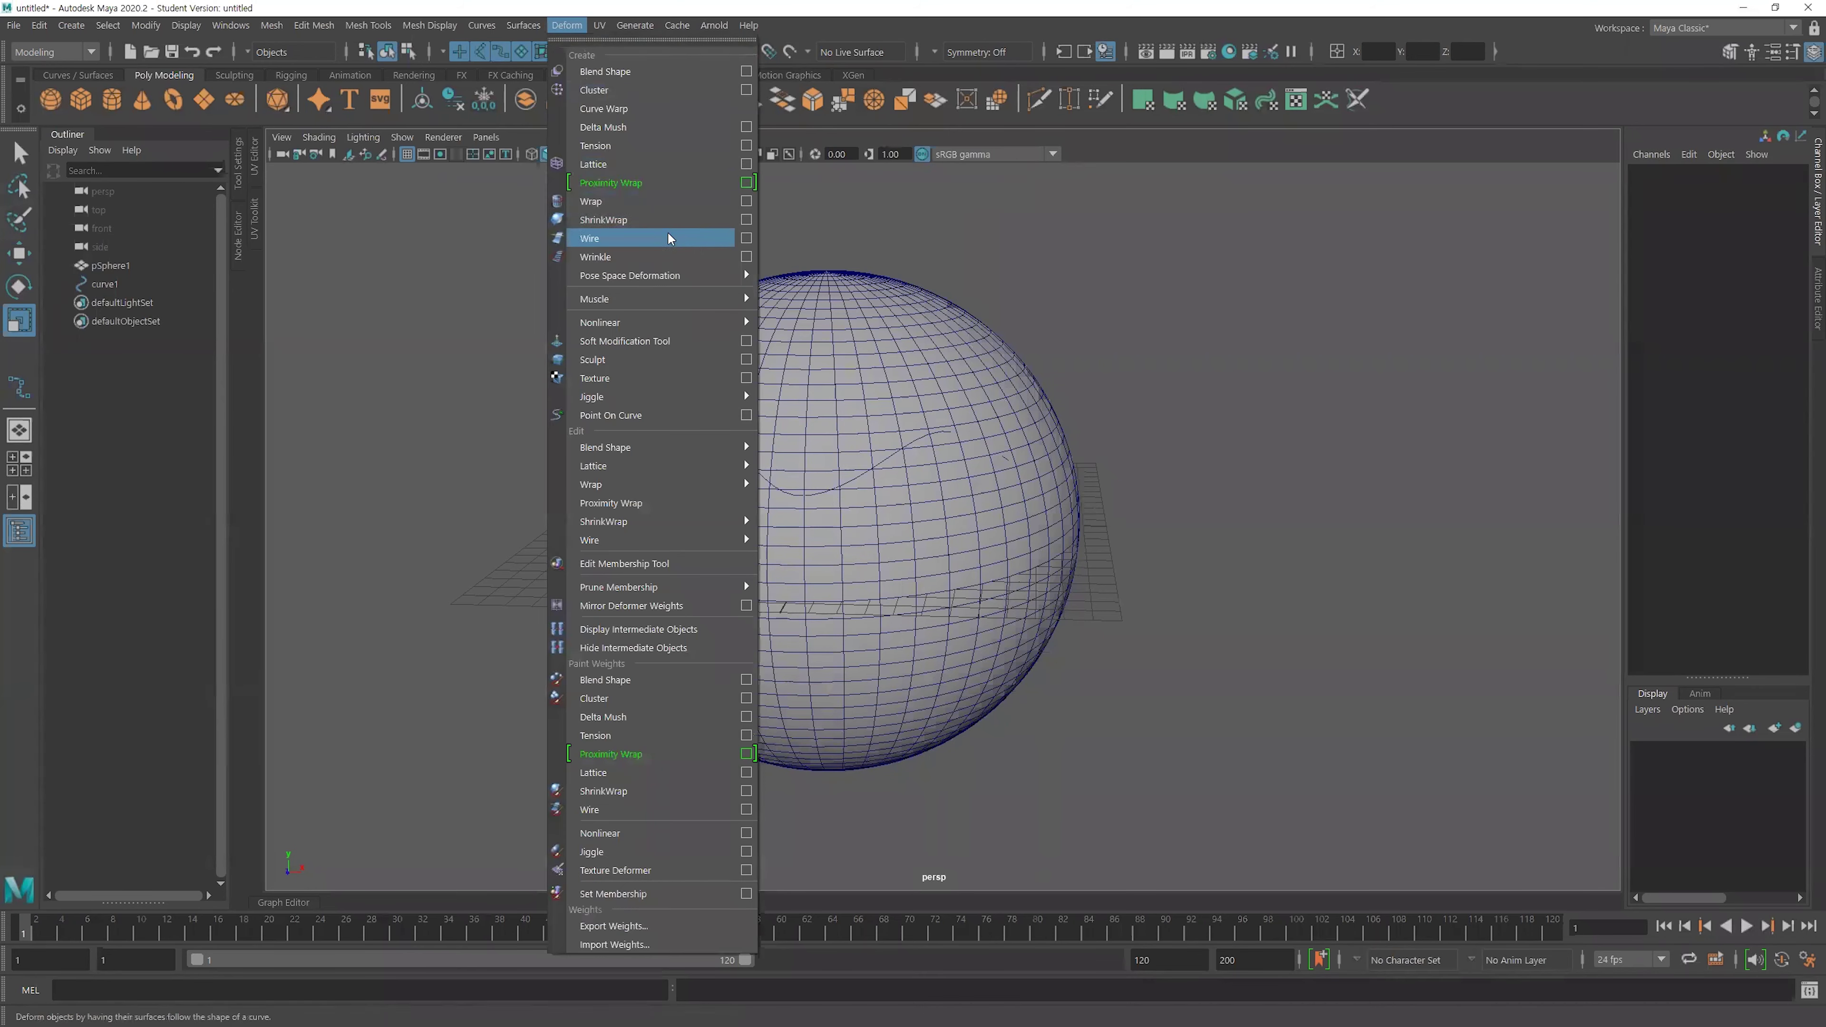
pyautogui.click(701, 239)
pyautogui.click(832, 413)
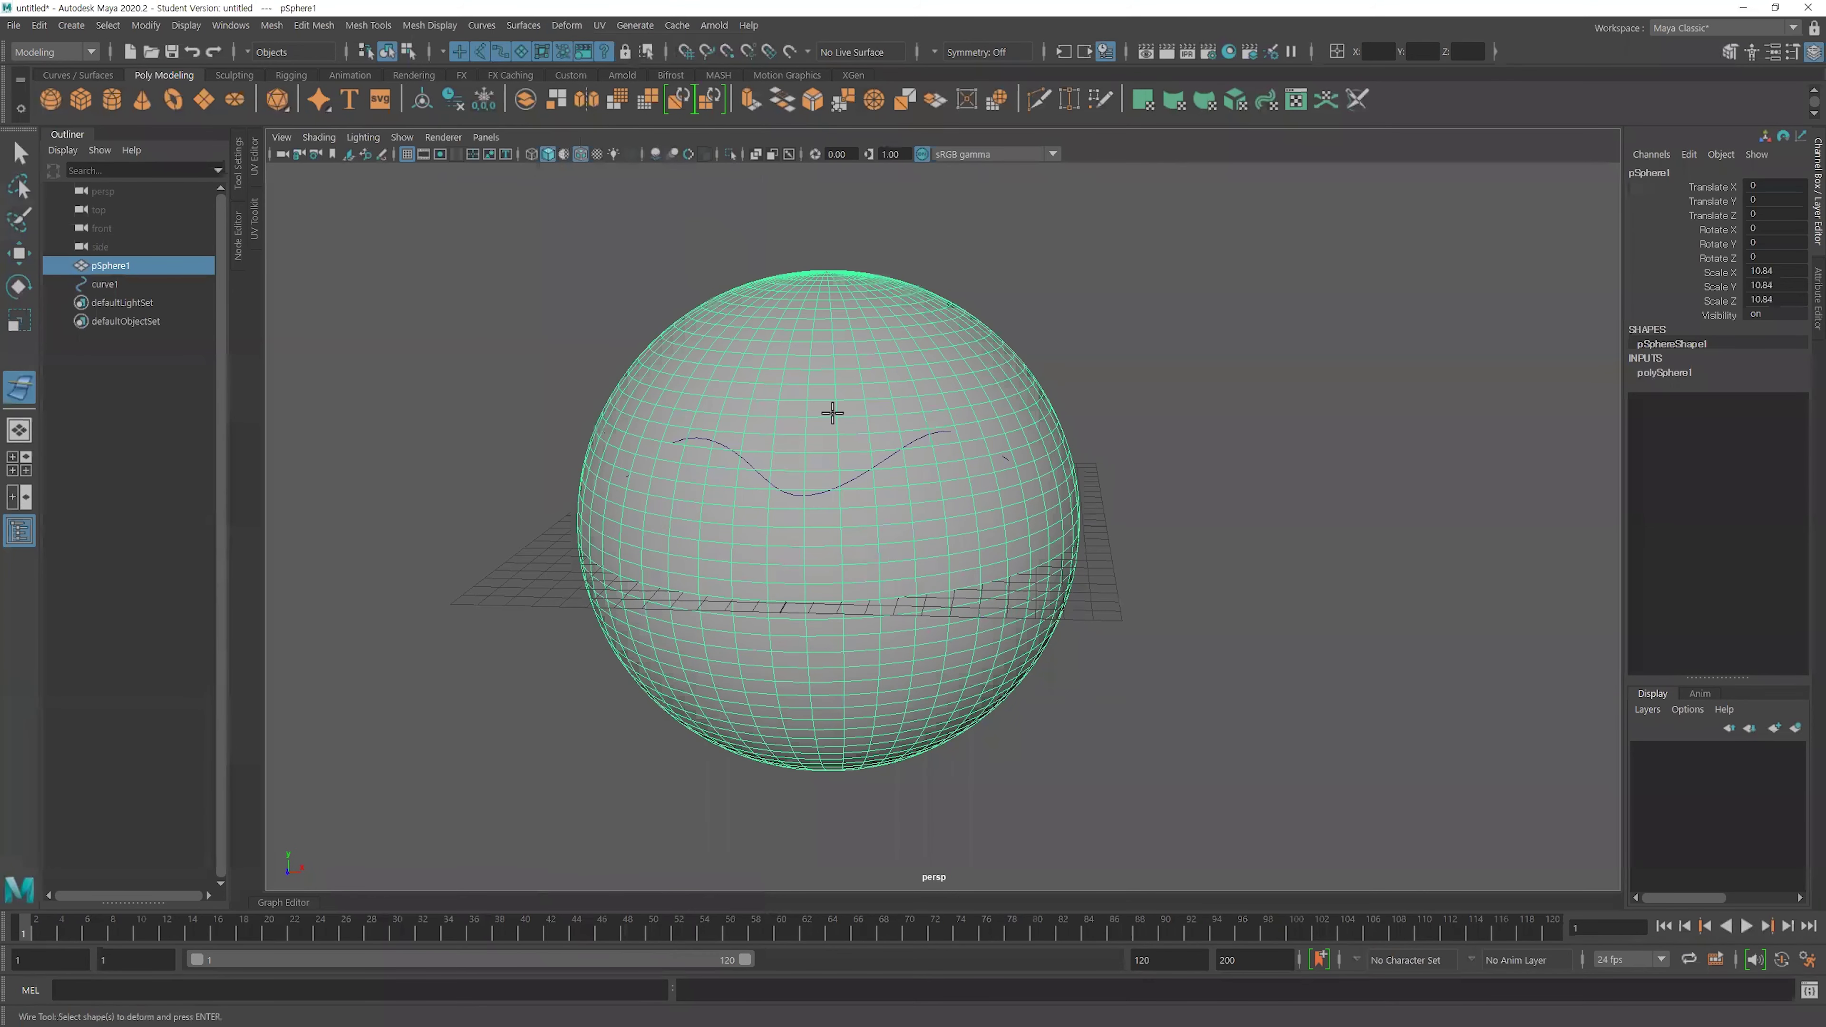
pyautogui.press('Return')
pyautogui.click(849, 481)
pyautogui.press('Return')
# Move curve1 forward to Translate Z 1.46 so a wavy ridge rises on the sphere.
pyautogui.press('r')
pyautogui.keyDown('alt'); pyautogui.moveTo(994, 597); pyautogui.dragTo(797, 607); pyautogui.keyUp('alt')
pyautogui.press('w')
pyautogui.moveTo(833, 519)
pyautogui.mouseDown()
pyautogui.moveTo(688, 510)
pyautogui.moveTo(755, 506)
pyautogui.moveTo(701, 501)
pyautogui.moveTo(950, 563)
pyautogui.mouseUp()
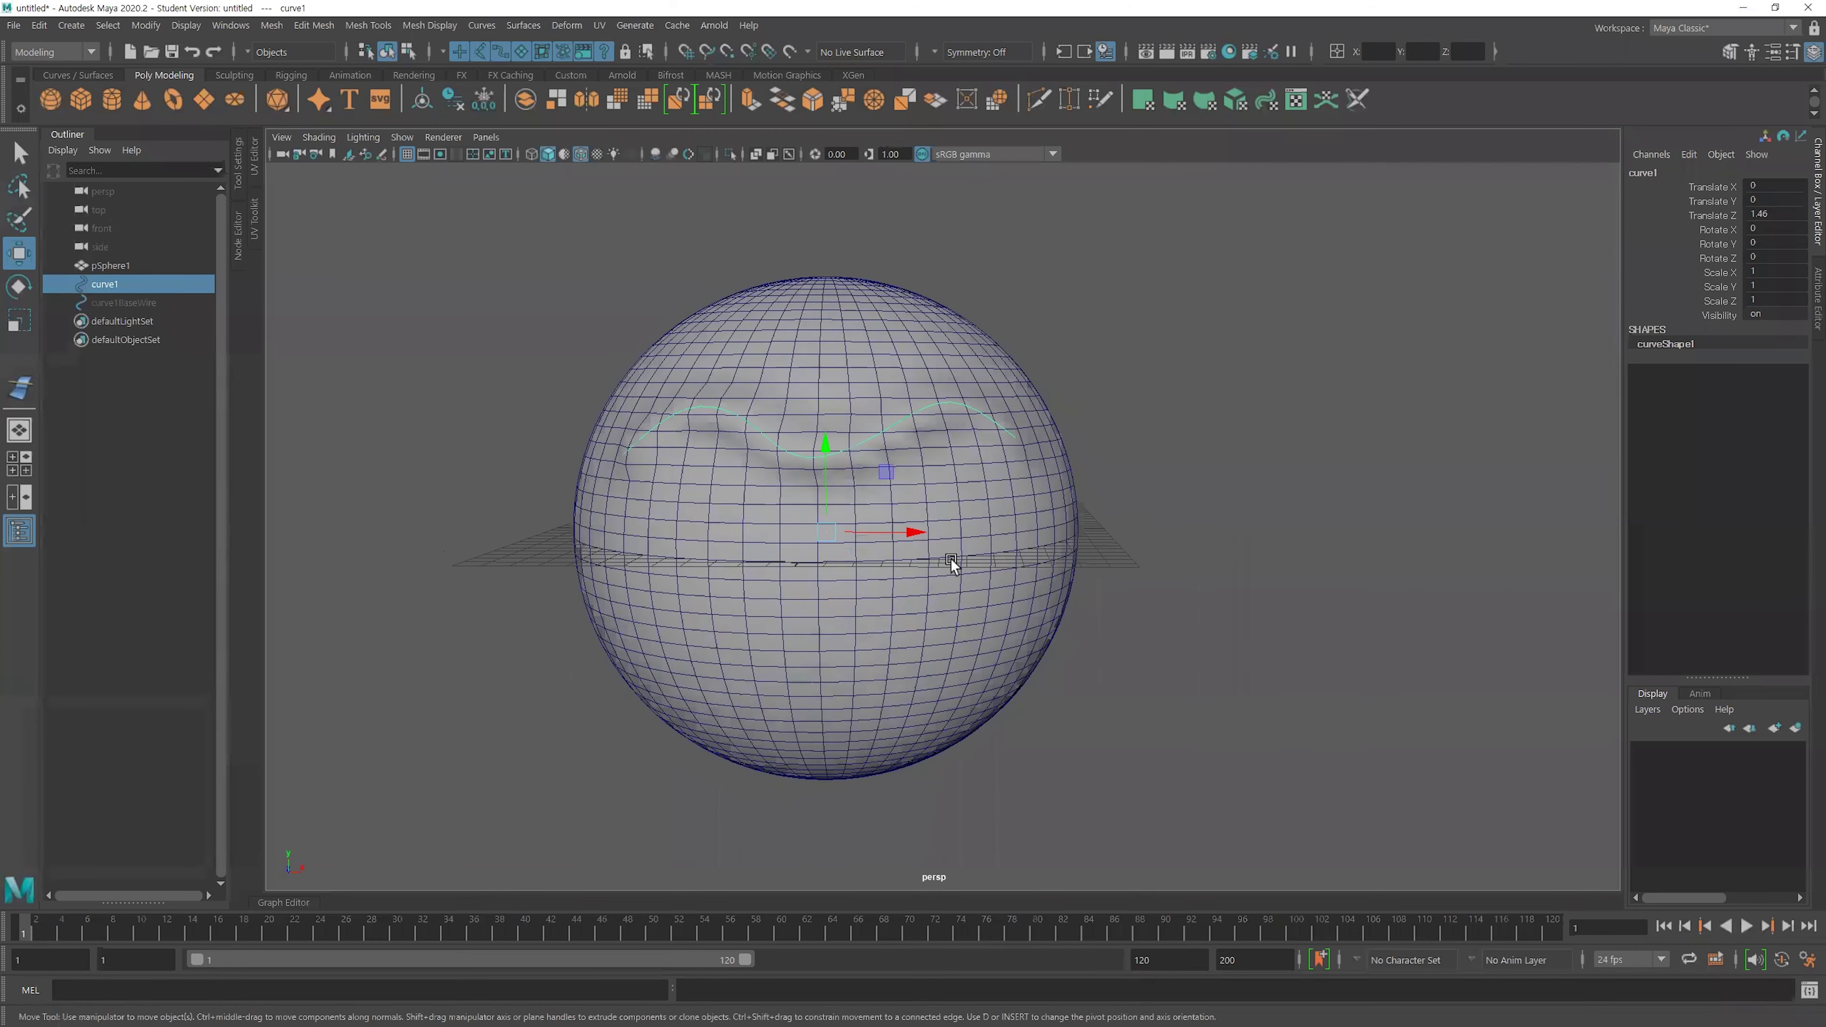
pyautogui.click(950, 563)
pyautogui.moveTo(652, 496)
pyautogui.keyDown('alt'); pyautogui.mouseDown()
pyautogui.moveTo(556, 506)
pyautogui.moveTo(549, 529)
pyautogui.moveTo(734, 490)
pyautogui.moveTo(689, 497)
pyautogui.moveTo(644, 460)
pyautogui.mouseUp(); pyautogui.keyUp('alt')
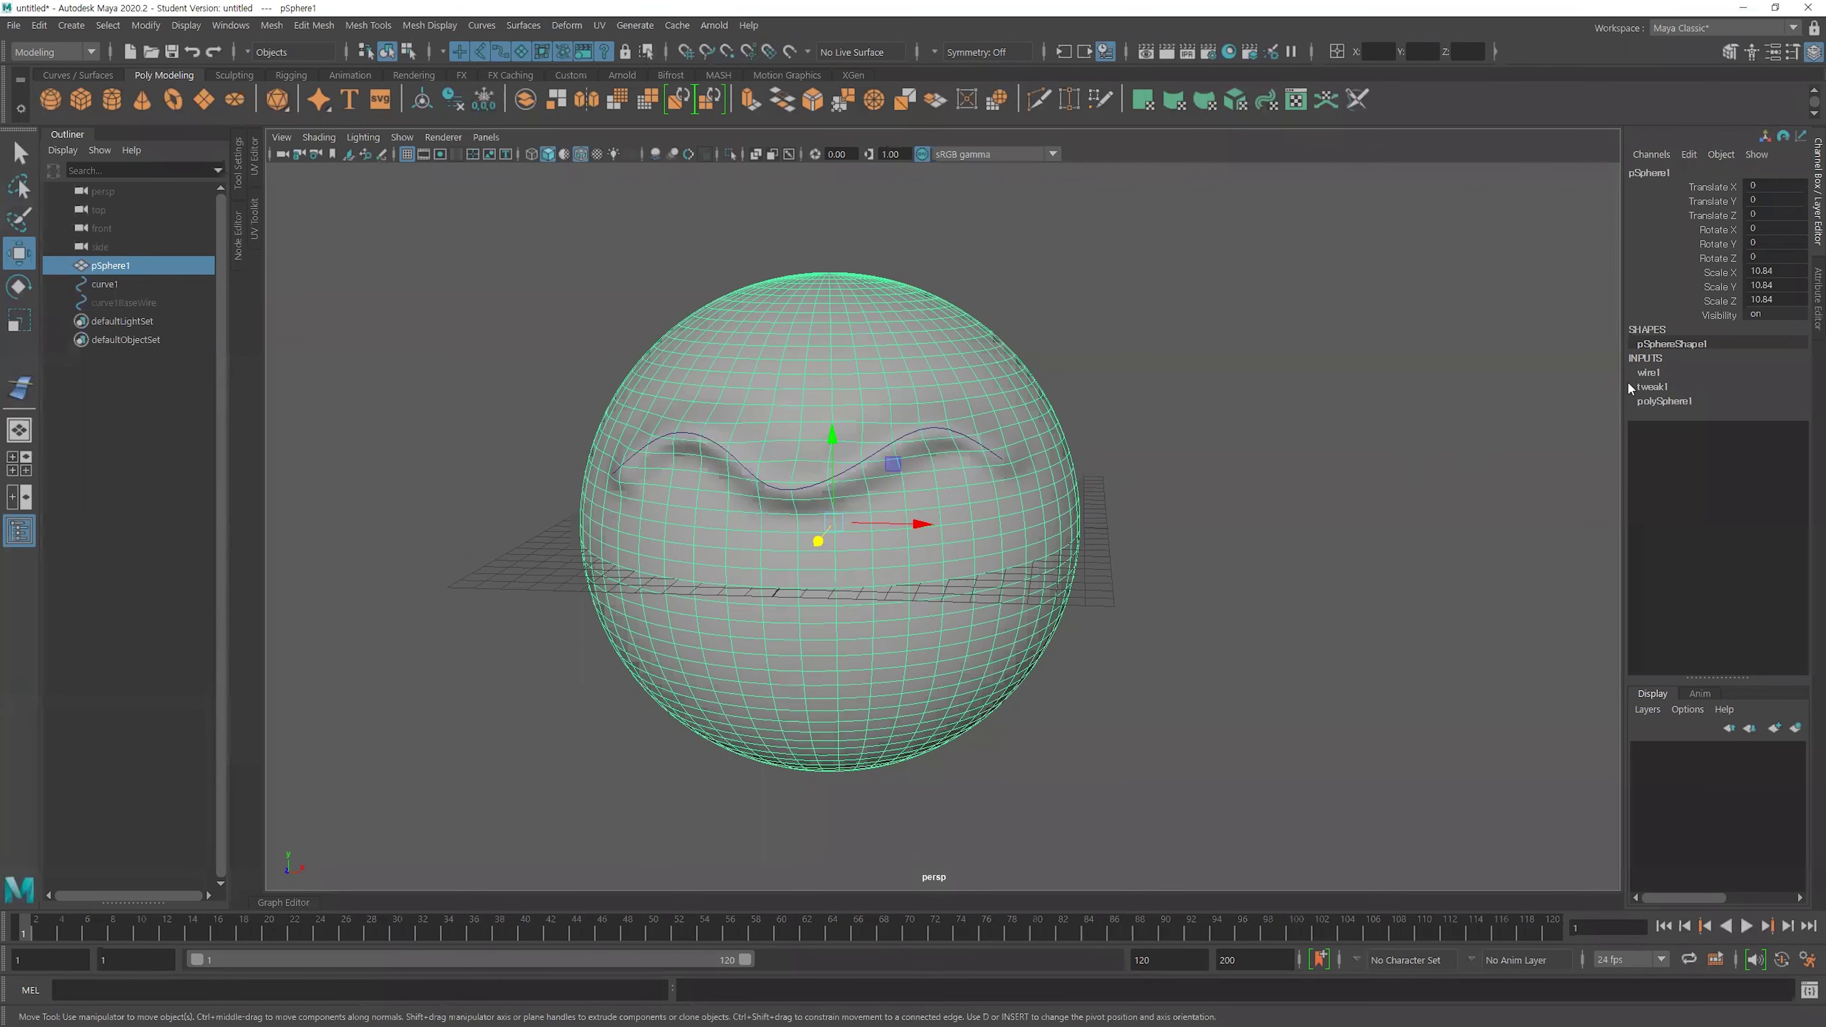
# Raise wire1's Dropoff Distance[0] from 1 to 1.6 to widen the sphere's groove.
pyautogui.click(1646, 374)
pyautogui.click(1704, 460)
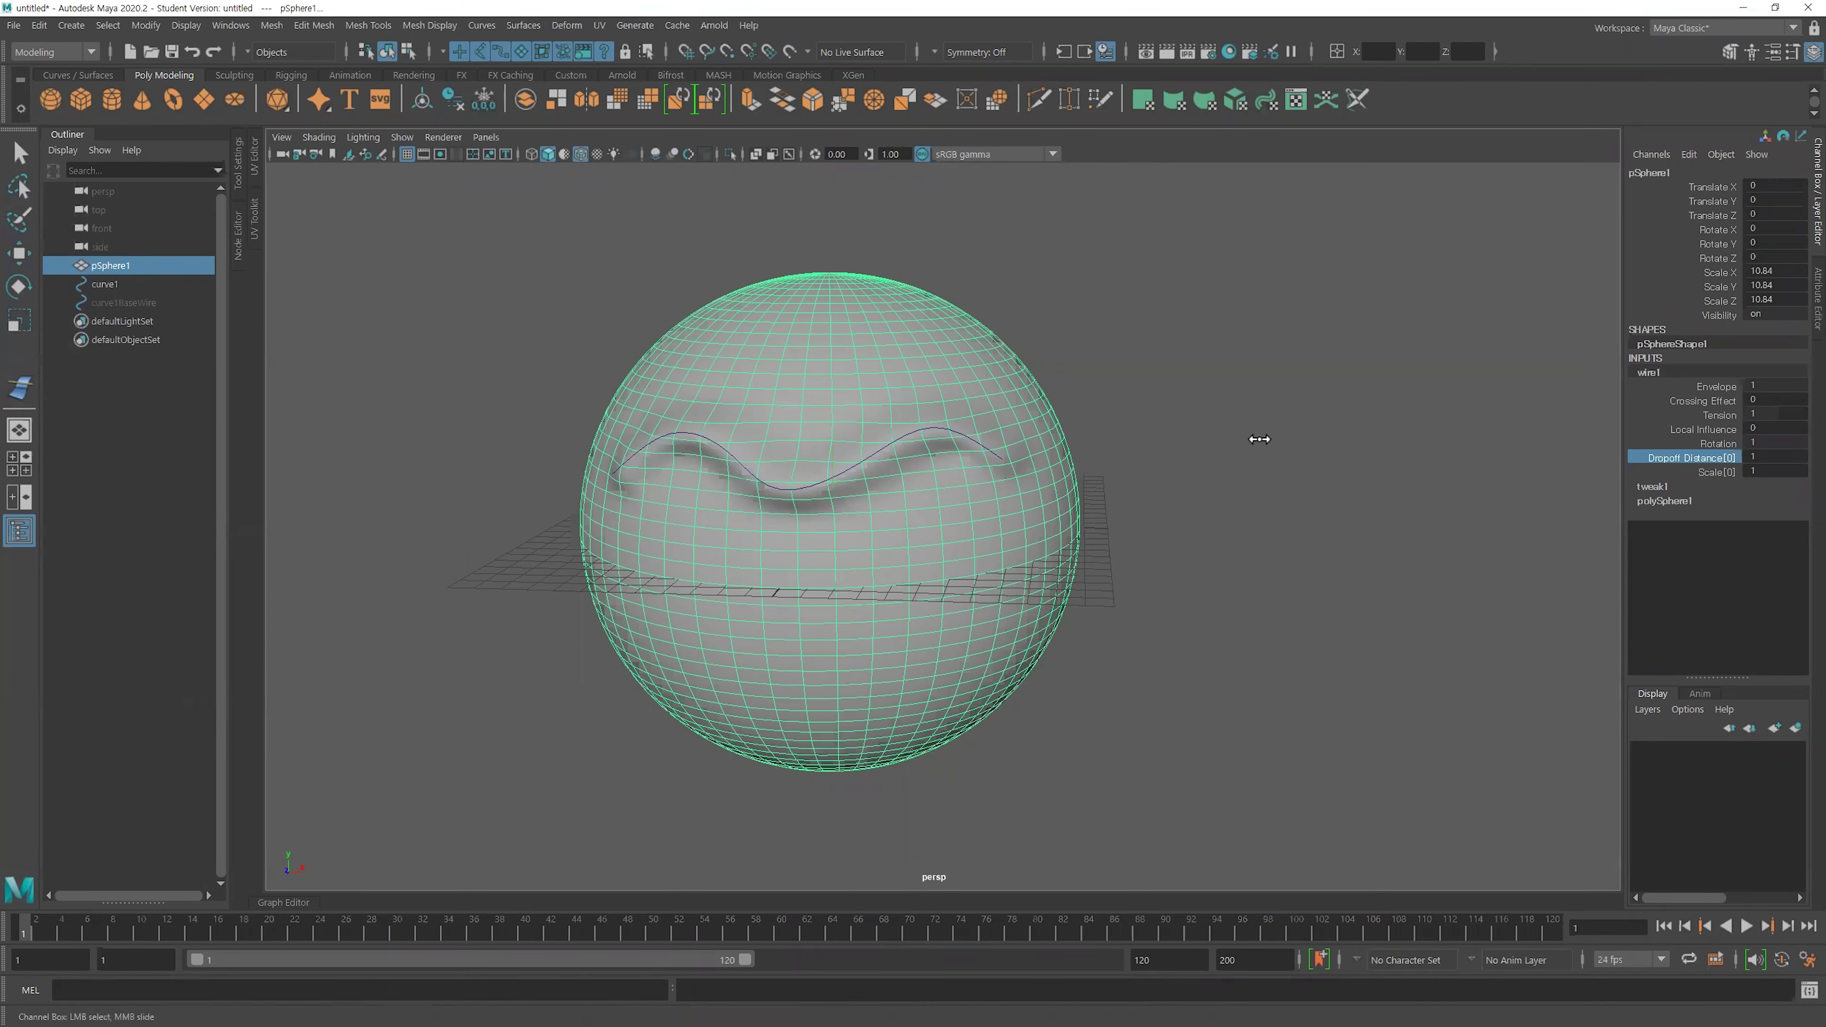
pyautogui.moveTo(1259, 440); pyautogui.dragTo(1263, 436, button='middle')
pyautogui.moveTo(1263, 436)
pyautogui.keyDown('alt'); pyautogui.mouseDown()
pyautogui.moveTo(860, 445)
pyautogui.moveTo(990, 448)
pyautogui.mouseUp(); pyautogui.keyUp('alt')
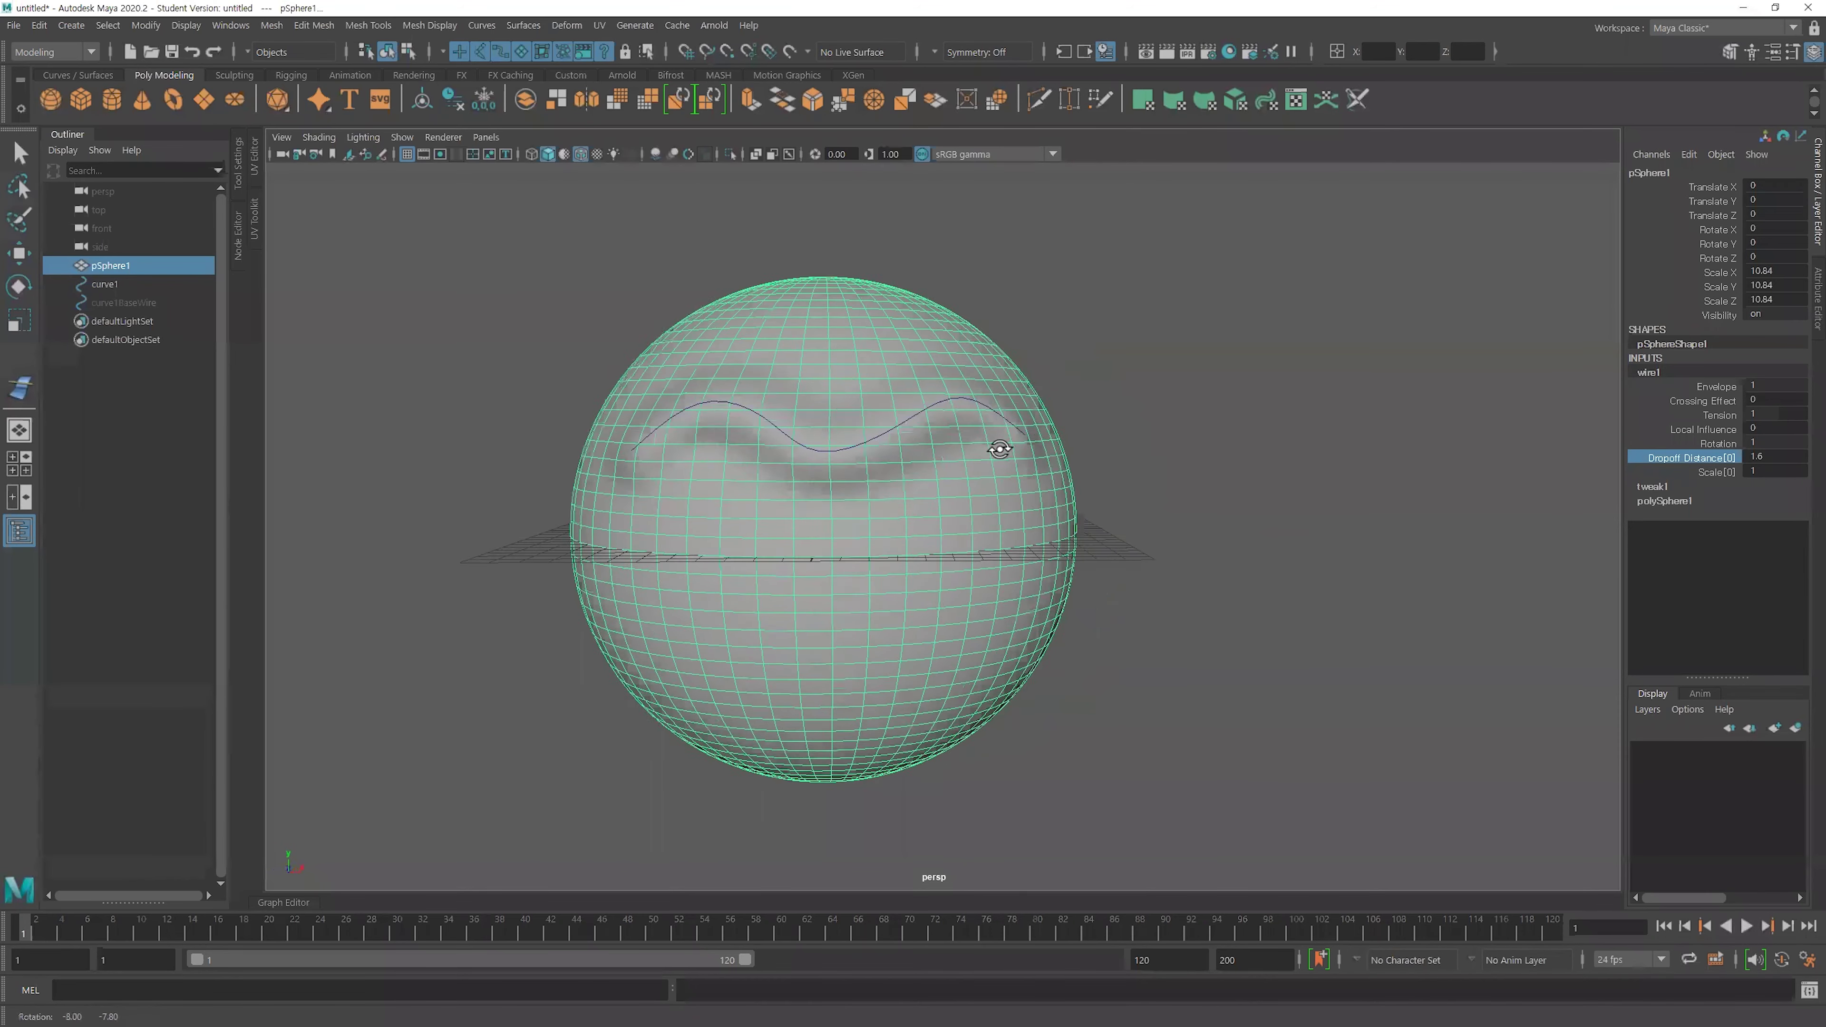
pyautogui.click(739, 413)
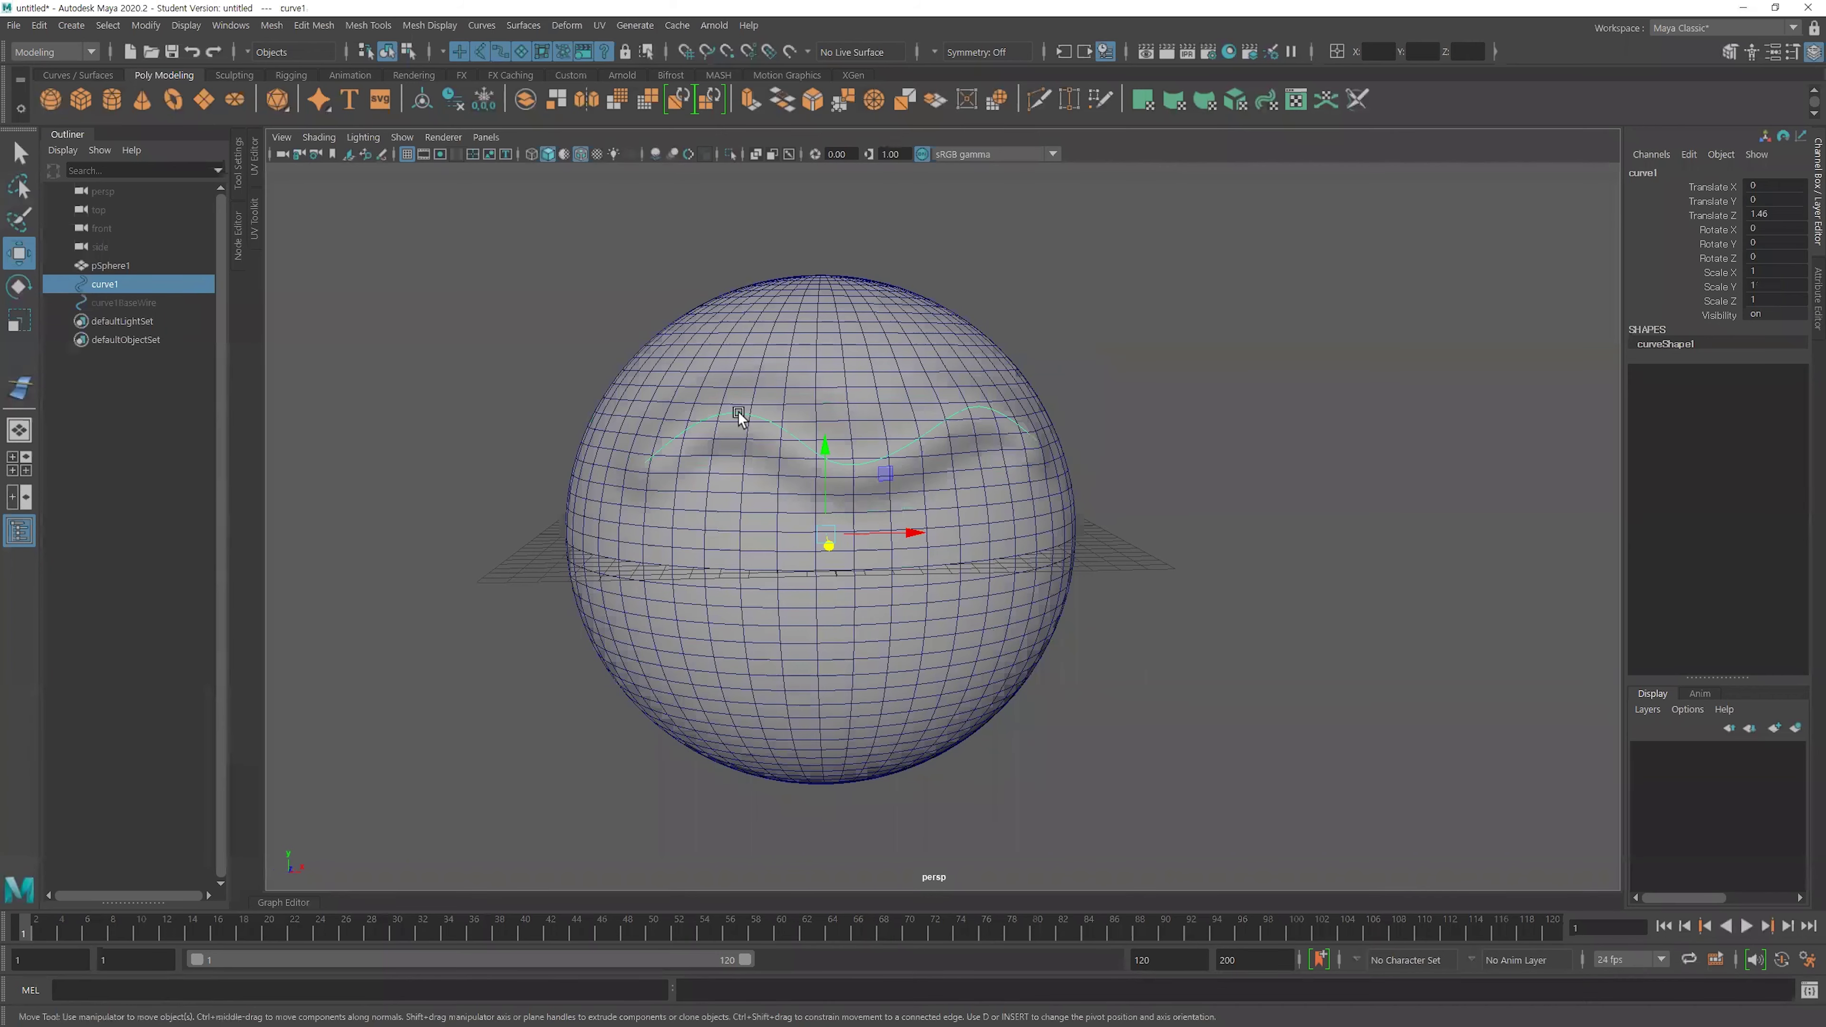
# Pull a control point on curve1 to deepen the groove in the sphere.
pyautogui.press('F8')
pyautogui.click(719, 400)
pyautogui.moveTo(712, 366); pyautogui.dragTo(694, 378)
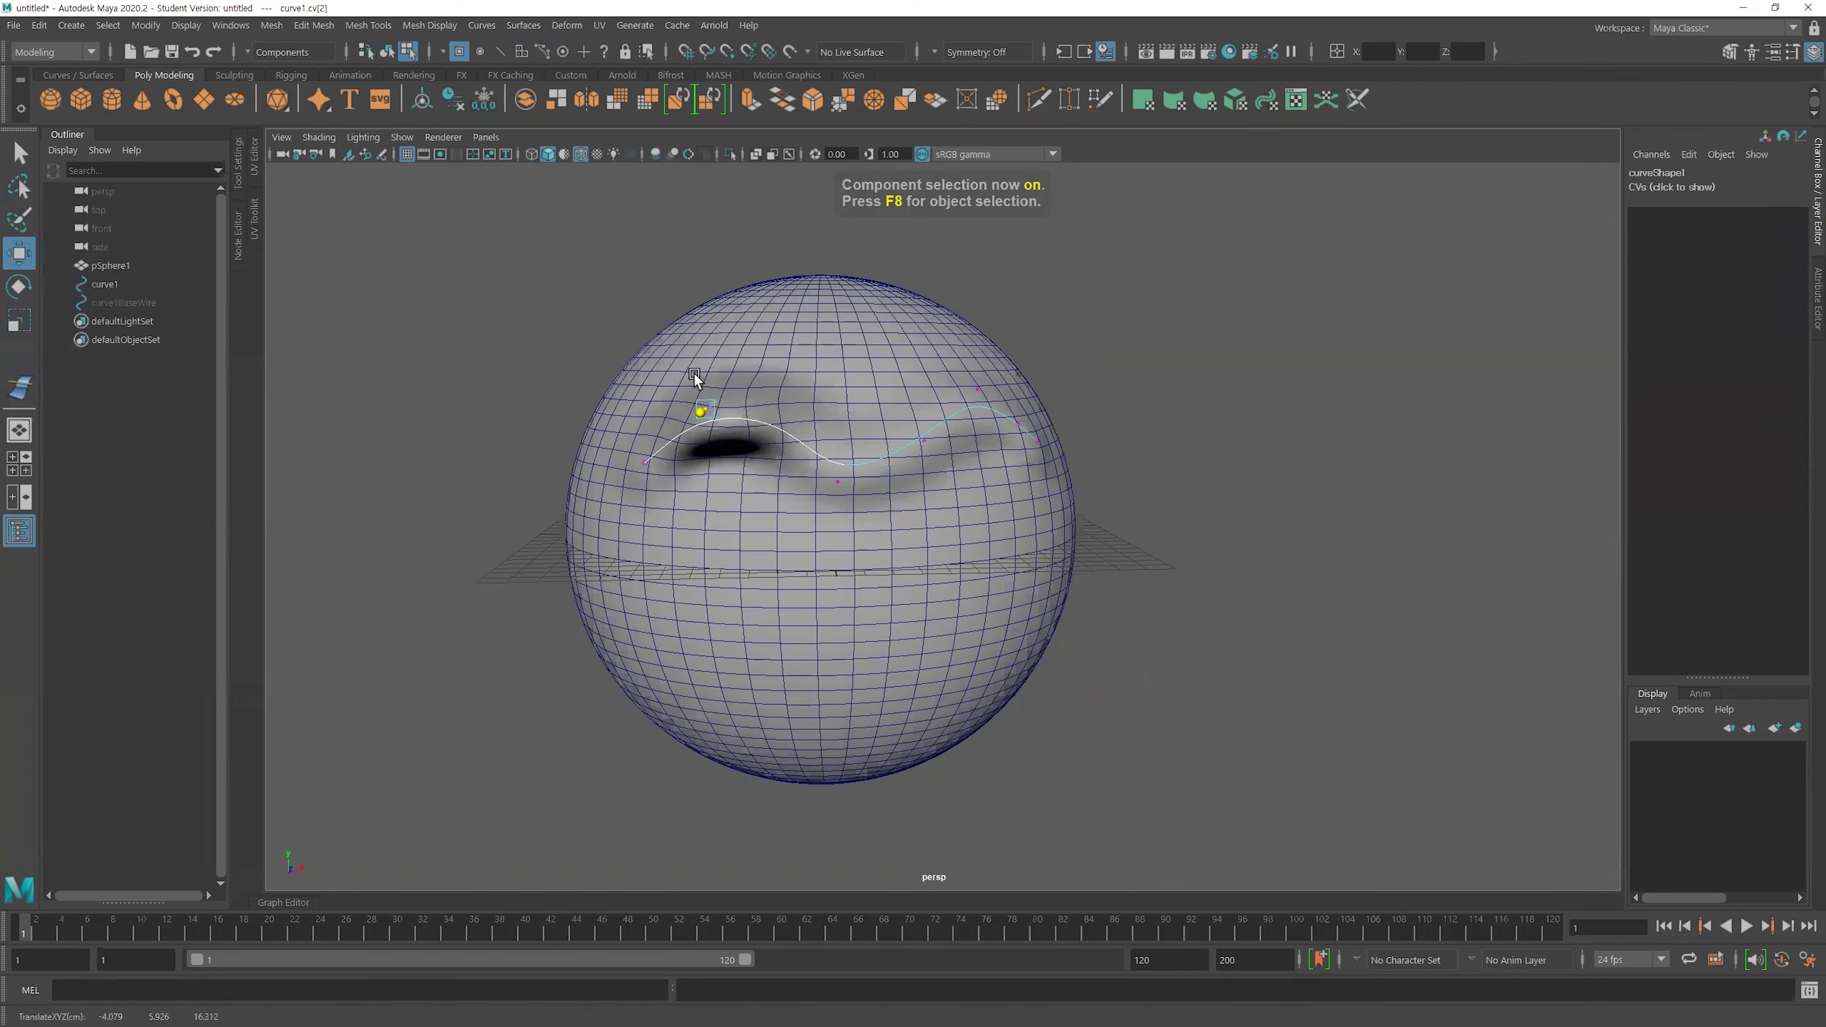
pyautogui.moveTo(805, 402)
pyautogui.keyDown('alt'); pyautogui.mouseDown()
pyautogui.moveTo(856, 462)
pyautogui.moveTo(731, 444)
pyautogui.moveTo(629, 396)
pyautogui.mouseUp(); pyautogui.keyUp('alt')
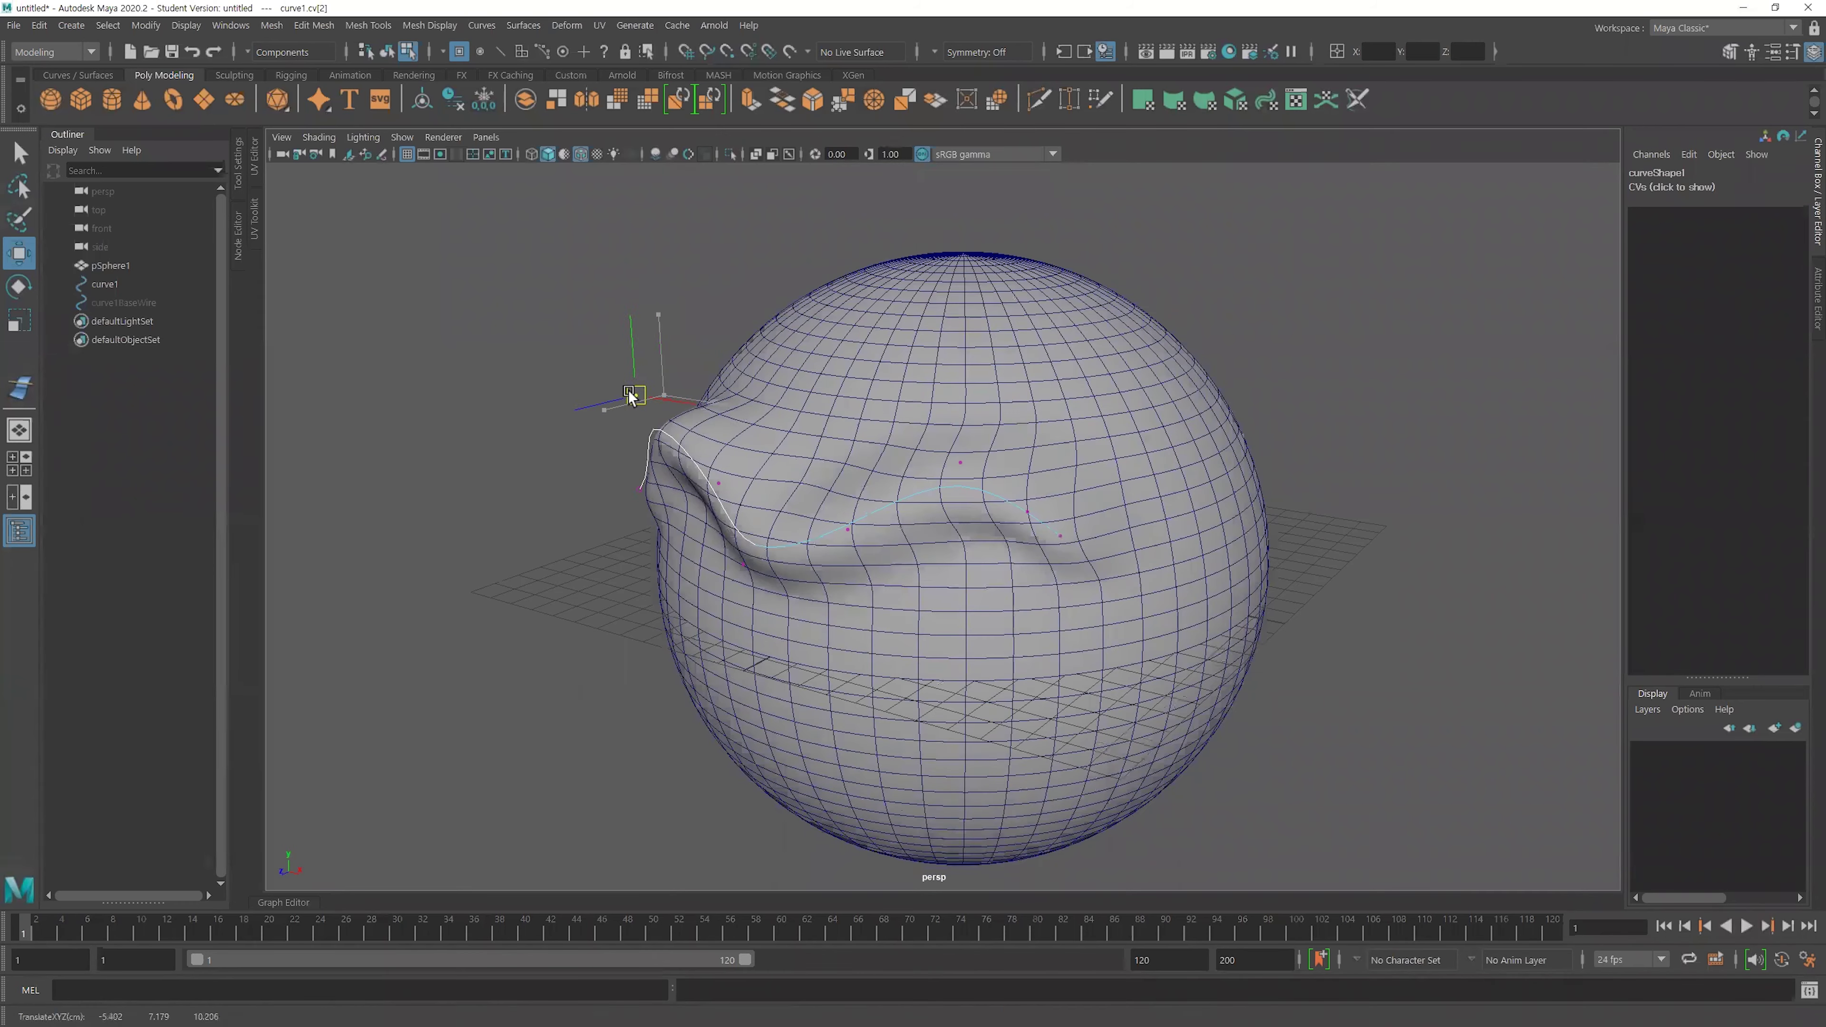
pyautogui.moveTo(729, 478)
pyautogui.keyDown('alt'); pyautogui.mouseDown()
pyautogui.moveTo(823, 456)
pyautogui.moveTo(719, 466)
pyautogui.moveTo(762, 468)
pyautogui.moveTo(816, 424)
pyautogui.moveTo(703, 461)
pyautogui.moveTo(1027, 481)
pyautogui.mouseUp(); pyautogui.keyUp('alt')
pyautogui.click(805, 460)
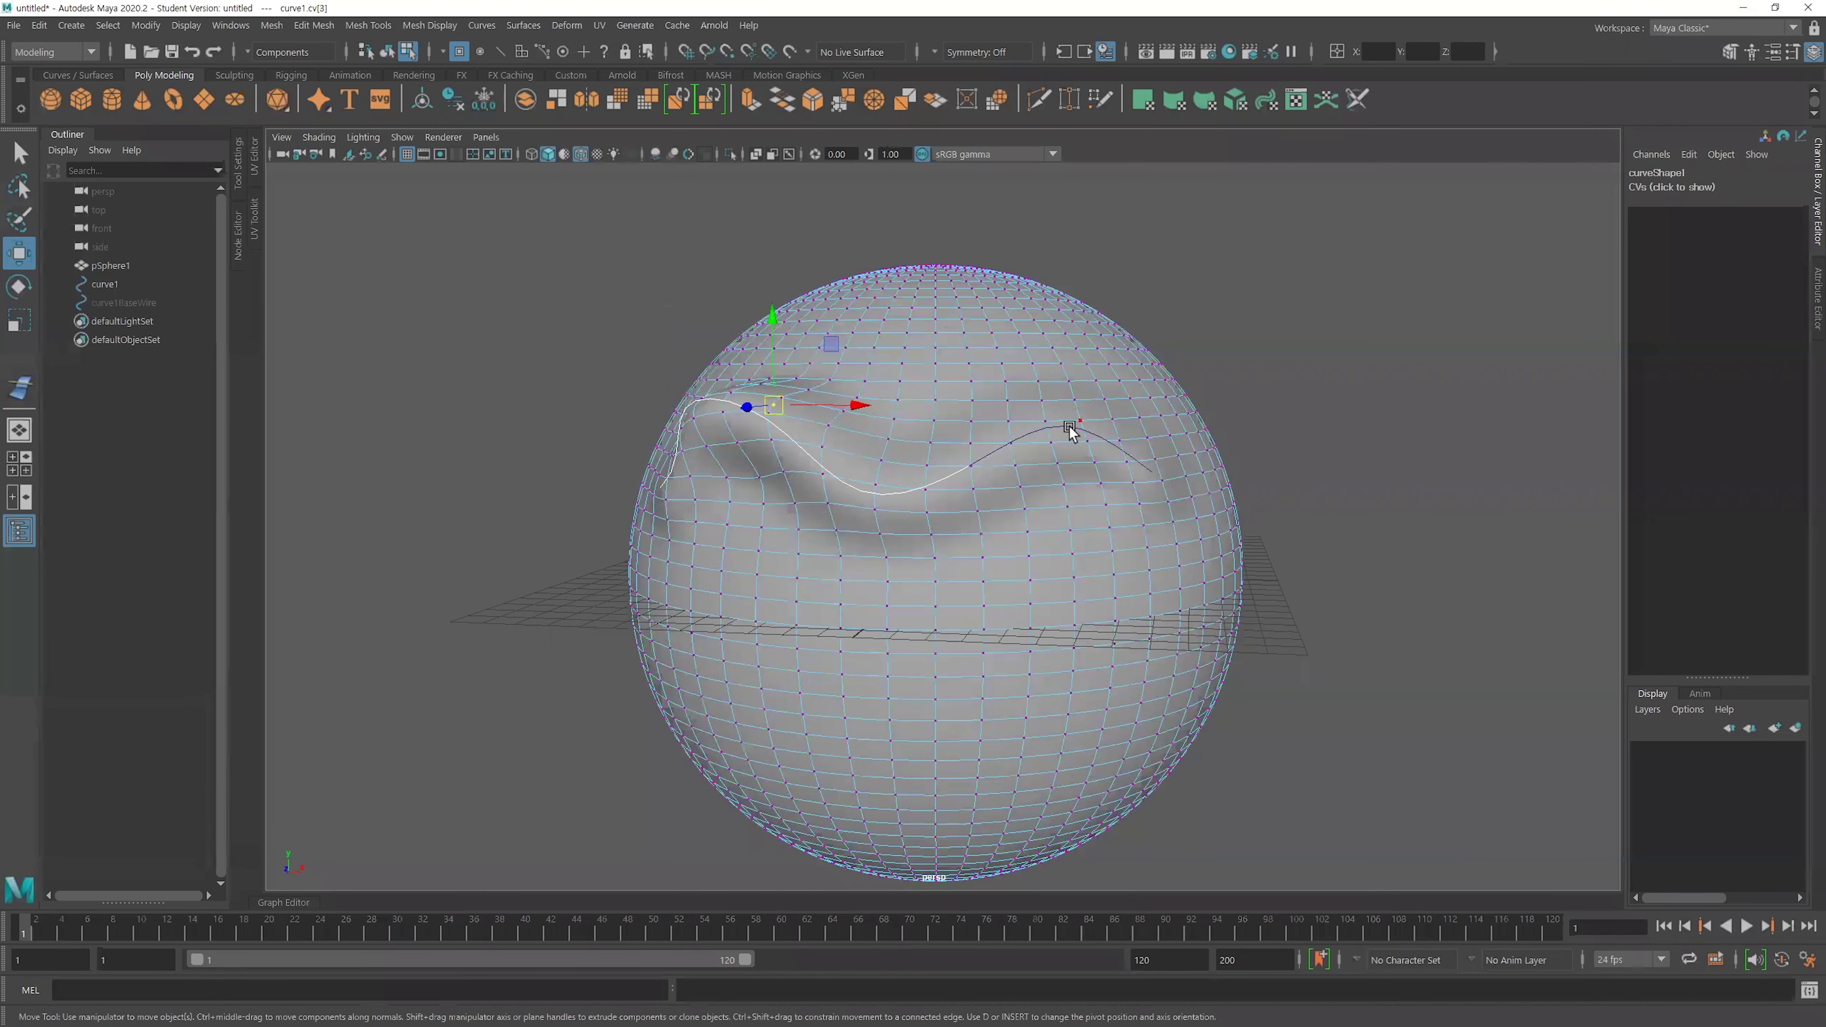
# Drag curve1's control points near its end downward to deepen the dent.
pyautogui.press('F8')
pyautogui.click(1325, 482)
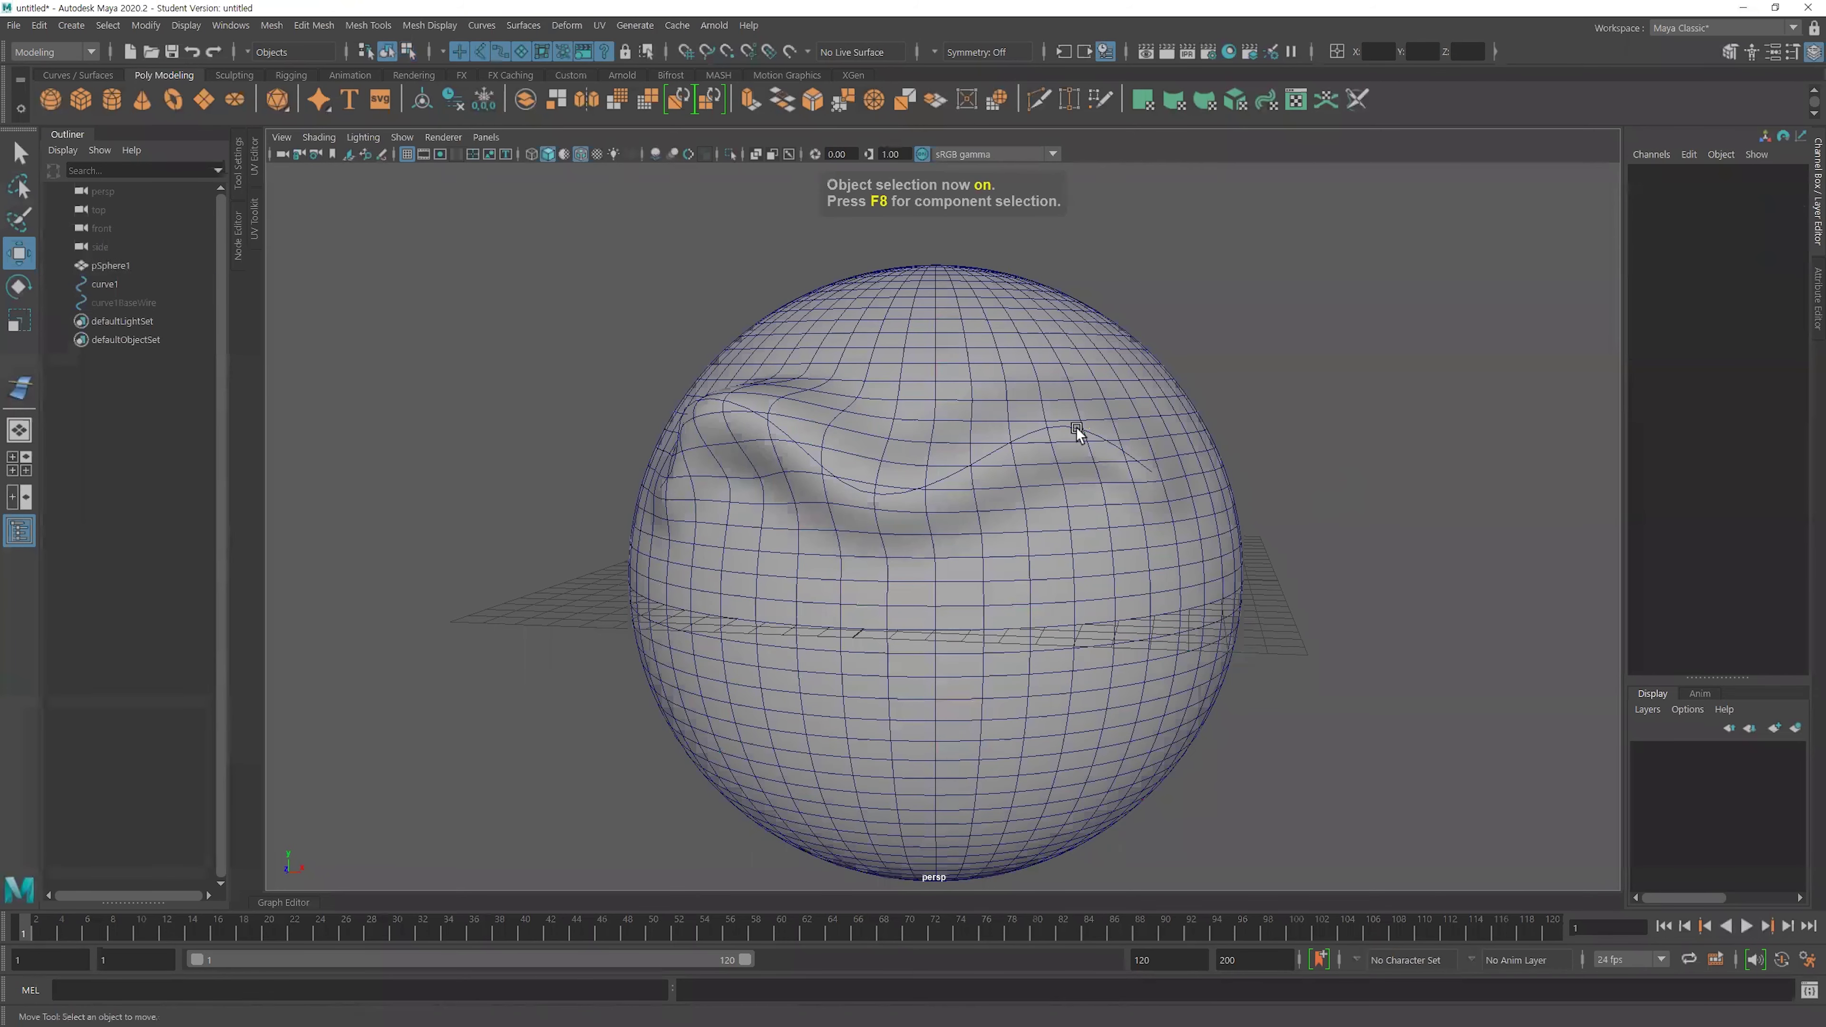
pyautogui.click(1076, 431)
pyautogui.press('F8')
pyautogui.click(1061, 407)
pyautogui.moveTo(1060, 407); pyautogui.dragTo(1063, 449)
pyautogui.keyDown('alt'); pyautogui.moveTo(1063, 519); pyautogui.dragTo(972, 522); pyautogui.keyUp('alt')
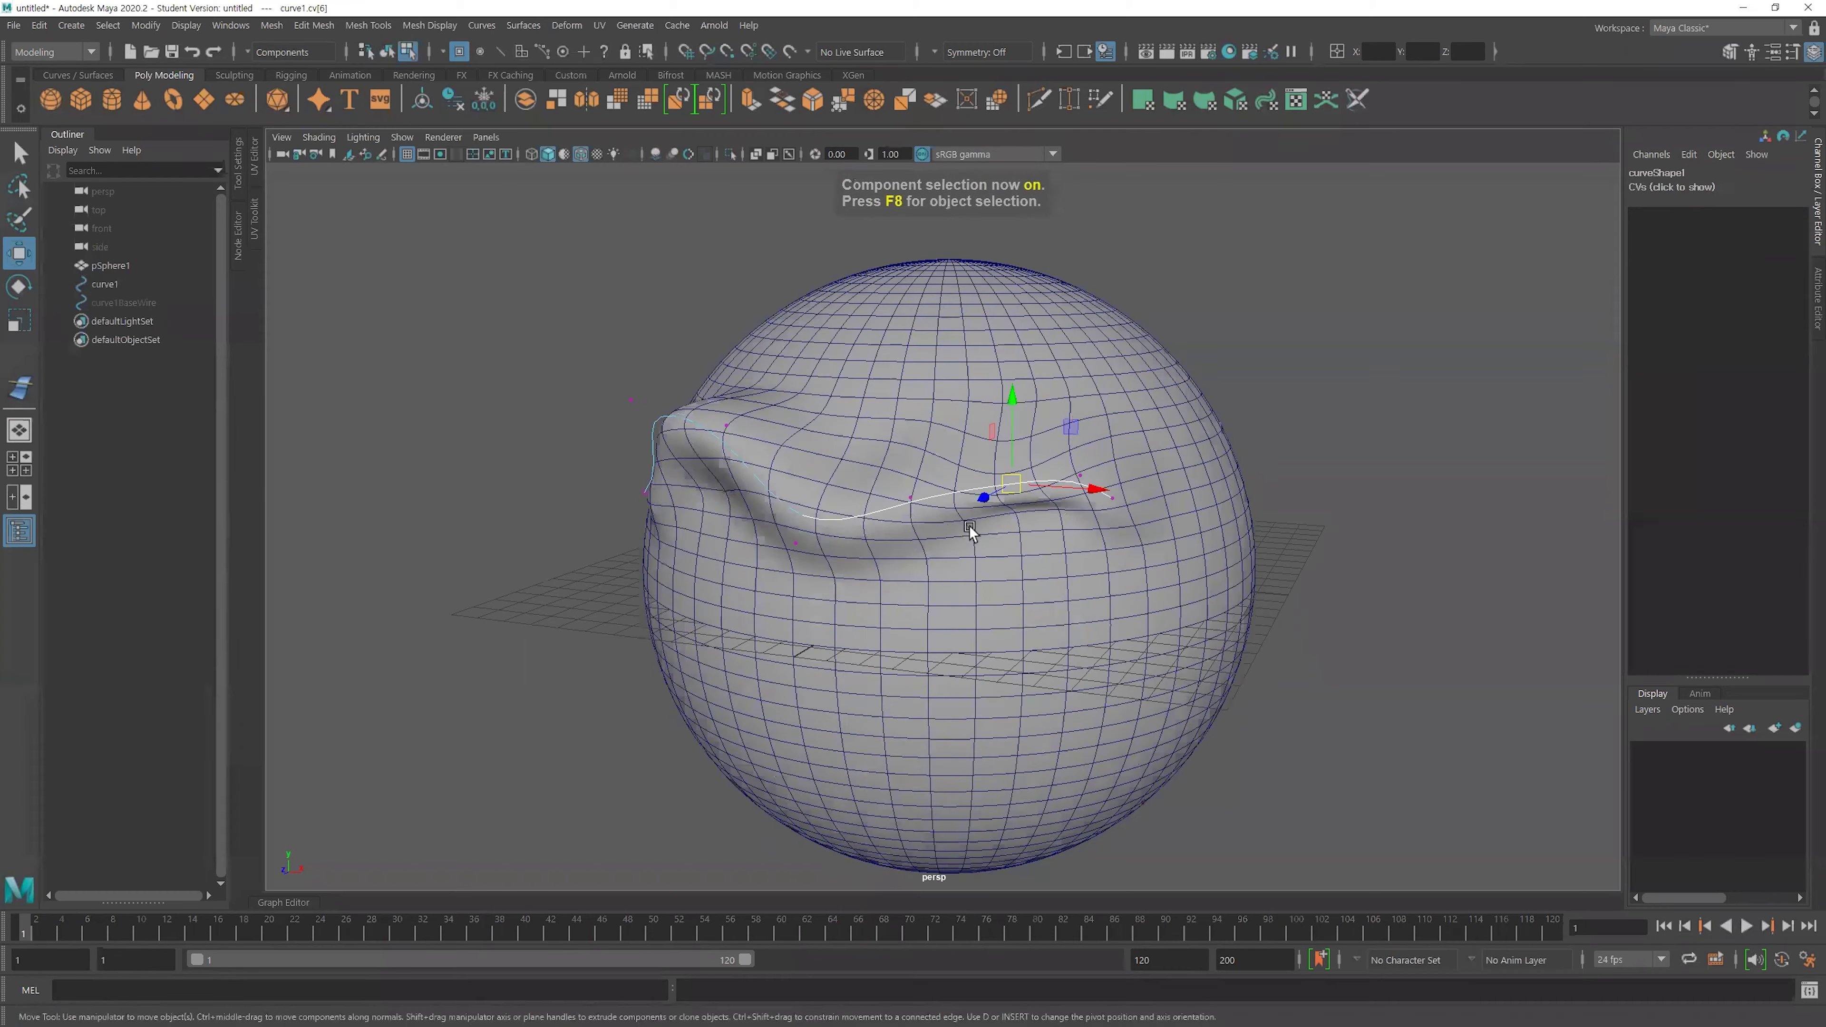
pyautogui.click(914, 507)
pyautogui.moveTo(1063, 464)
pyautogui.mouseDown()
pyautogui.moveTo(1121, 516)
pyautogui.moveTo(1102, 519)
pyautogui.mouseUp()
pyautogui.scroll(-3, 1055, 573)
pyautogui.scroll(-2, 1038, 576)
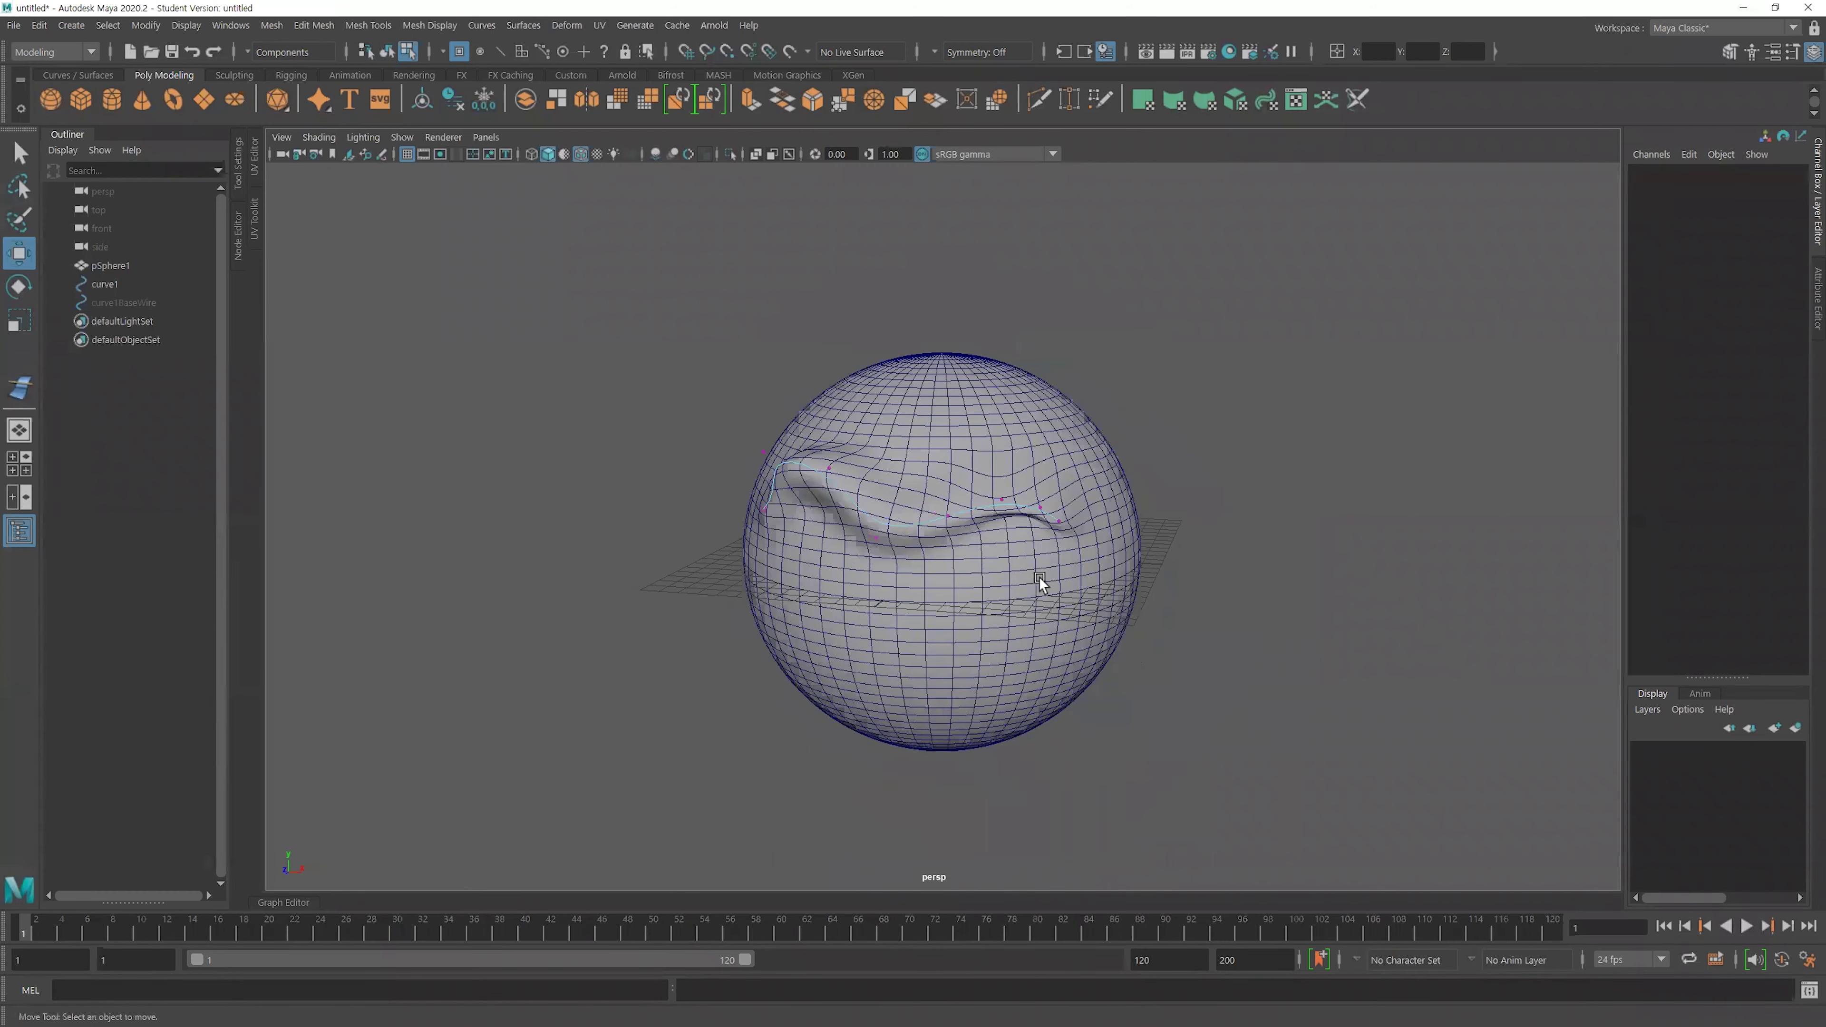
# Reselect curve1 and pick control points near its end.
pyautogui.press('F8')
pyautogui.click(1251, 584)
pyautogui.moveTo(1072, 675)
pyautogui.keyDown('alt'); pyautogui.mouseDown()
pyautogui.moveTo(1201, 650)
pyautogui.moveTo(1038, 651)
pyautogui.moveTo(1008, 671)
pyautogui.moveTo(1115, 658)
pyautogui.moveTo(1074, 665)
pyautogui.mouseUp(); pyautogui.keyUp('alt')
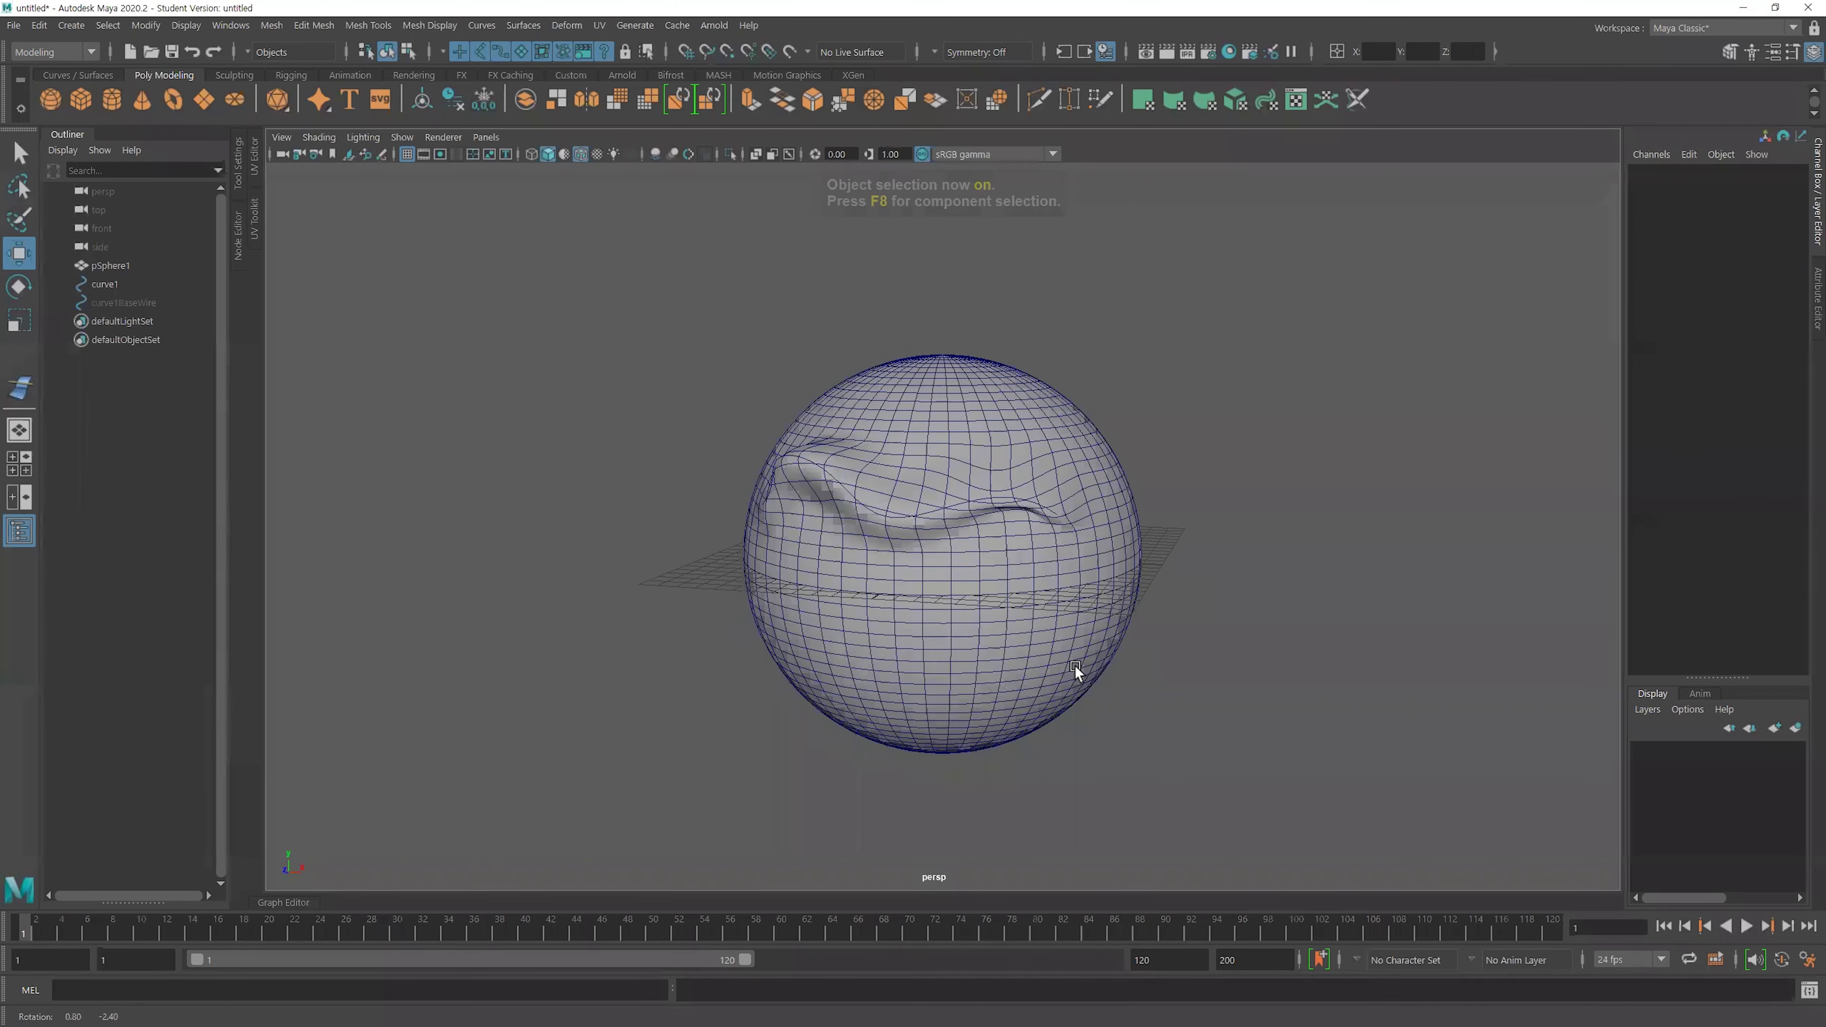
pyautogui.scroll(3, 982, 591)
pyautogui.keyDown('alt'); pyautogui.moveTo(981, 591); pyautogui.dragTo(847, 512); pyautogui.keyUp('alt')
pyautogui.click(848, 508)
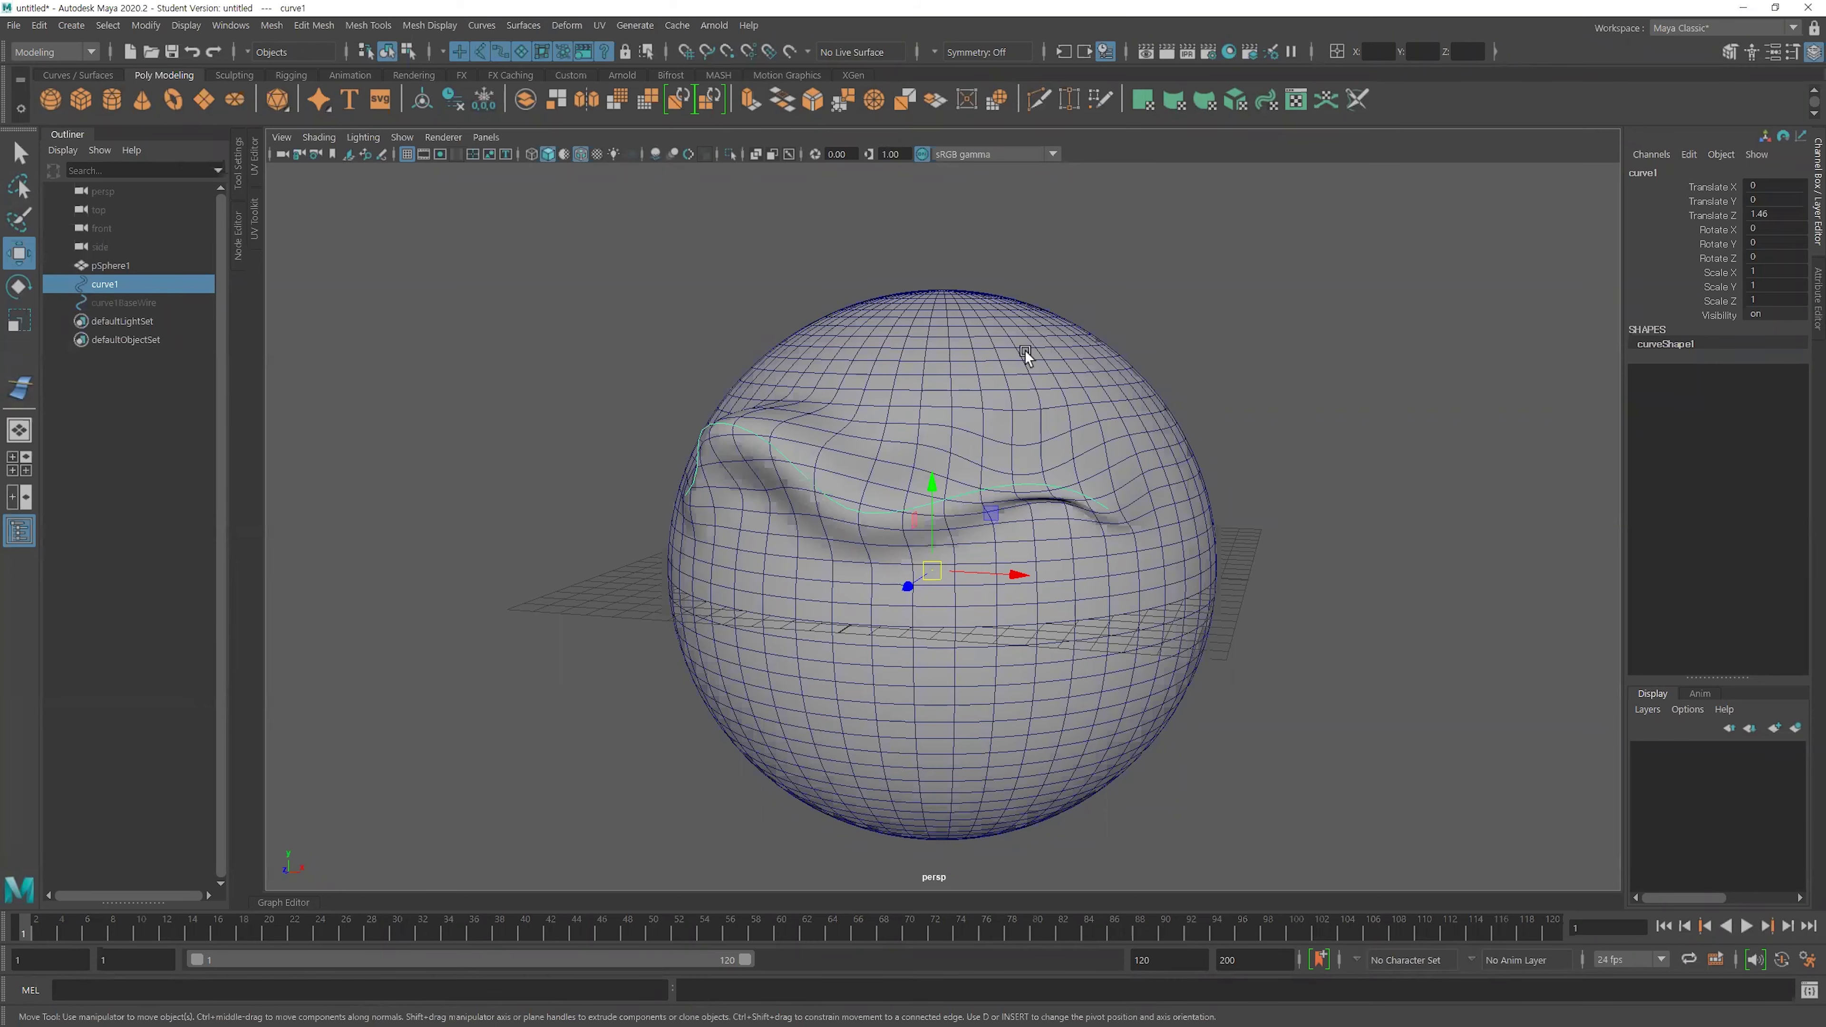
pyautogui.moveTo(803, 620)
pyautogui.keyDown('alt'); pyautogui.mouseDown()
pyautogui.moveTo(668, 665)
pyautogui.moveTo(796, 651)
pyautogui.moveTo(838, 444)
pyautogui.mouseUp(); pyautogui.keyUp('alt')
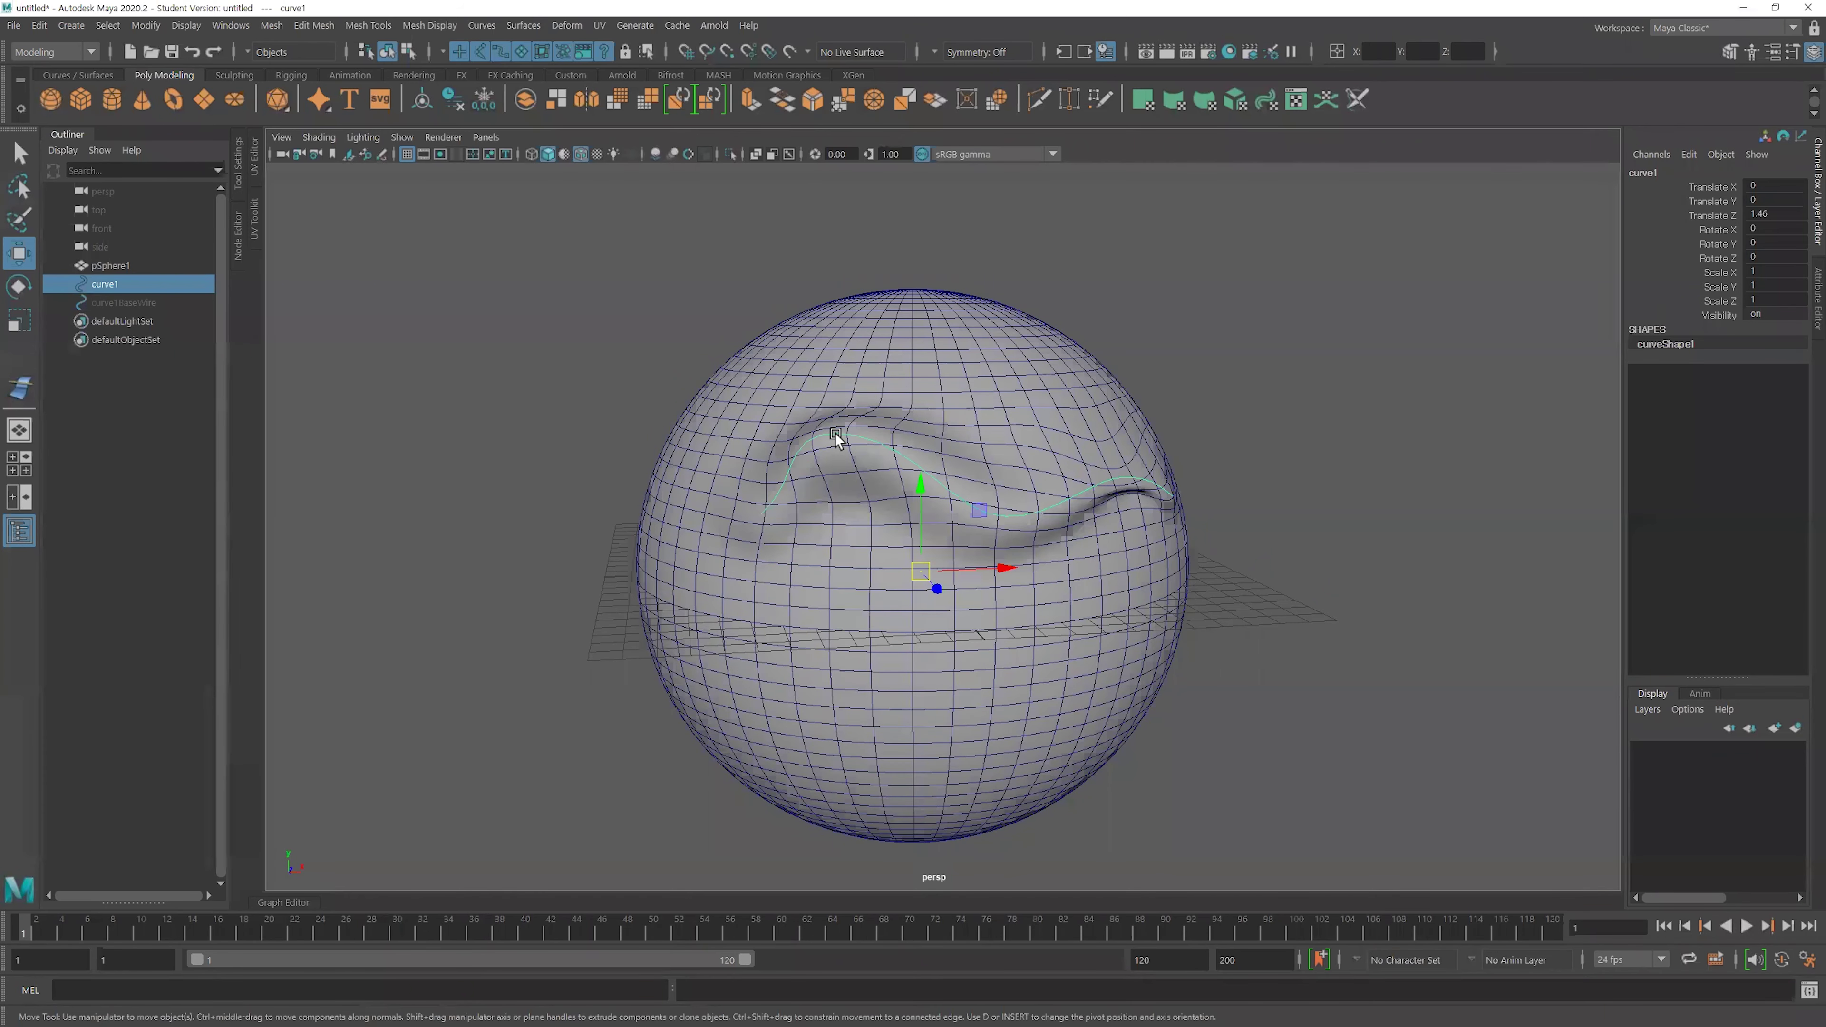
pyautogui.press('F8')
pyautogui.moveTo(925, 476); pyautogui.dragTo(732, 381)
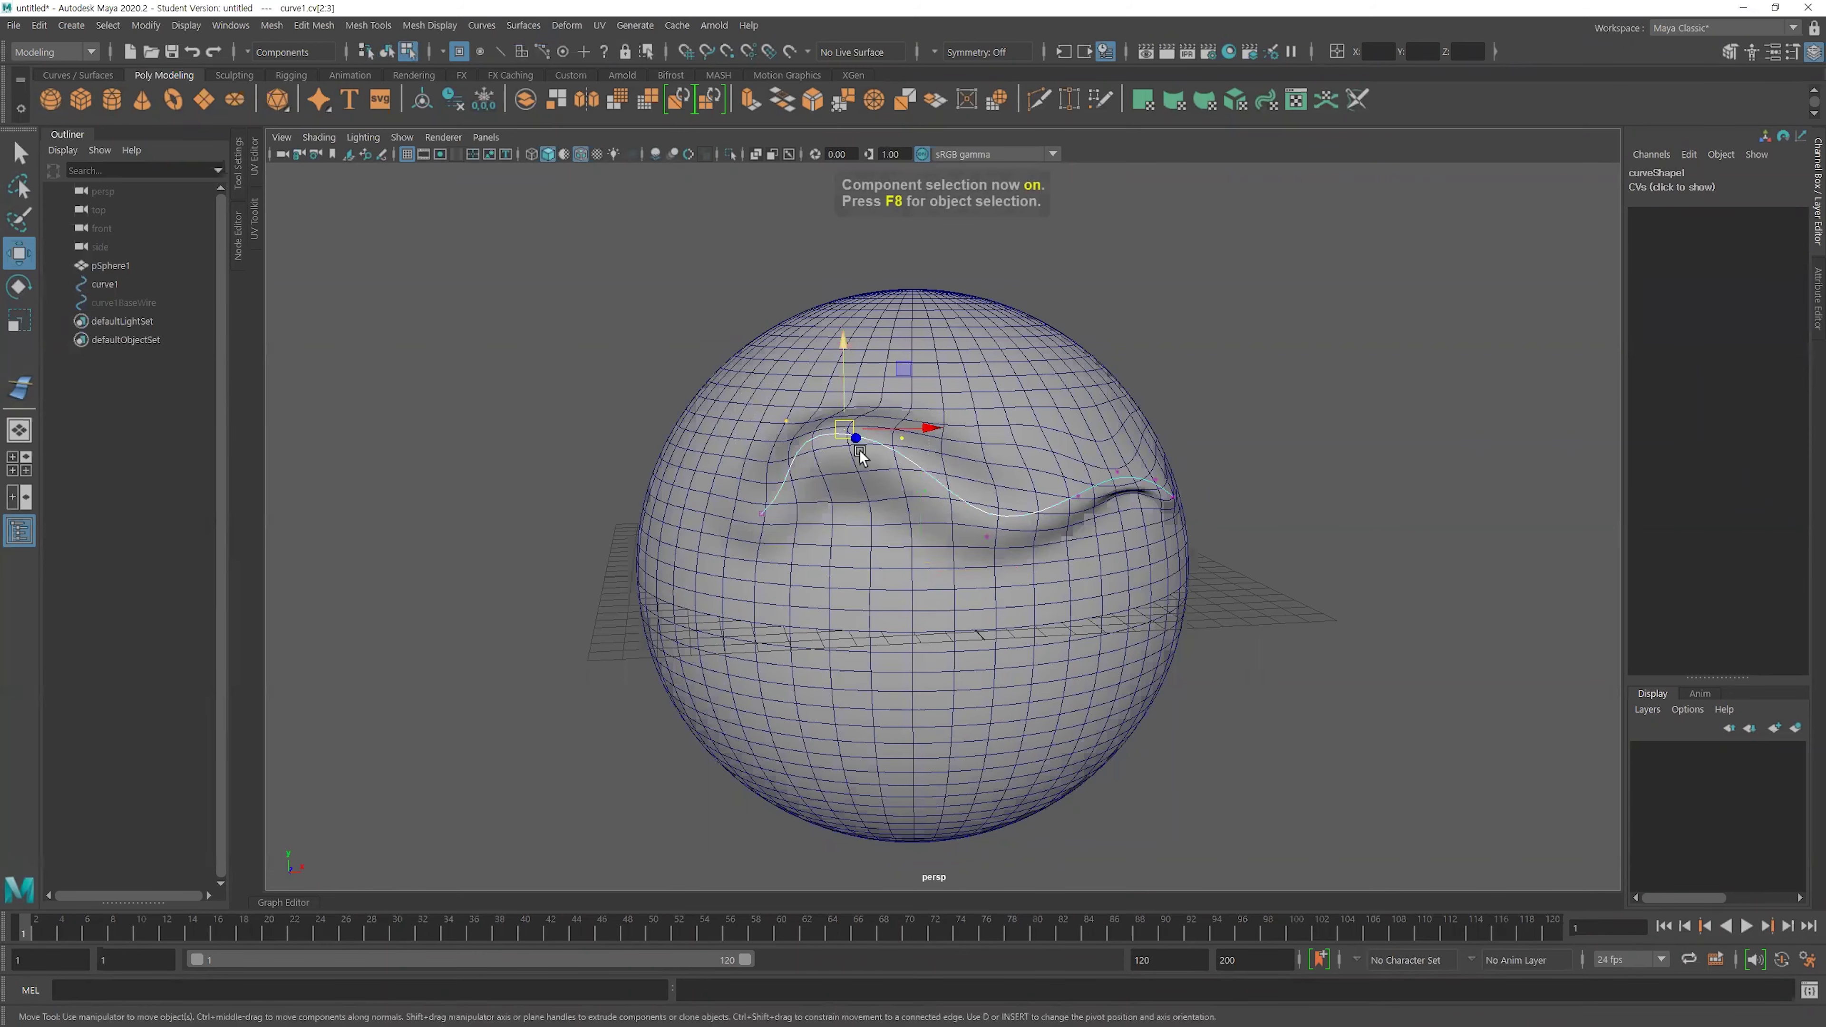
pyautogui.keyDown('alt'); pyautogui.moveTo(861, 453); pyautogui.dragTo(801, 417); pyautogui.keyUp('alt')
pyautogui.keyDown('alt'); pyautogui.moveTo(975, 457); pyautogui.dragTo(993, 508); pyautogui.keyUp('alt')
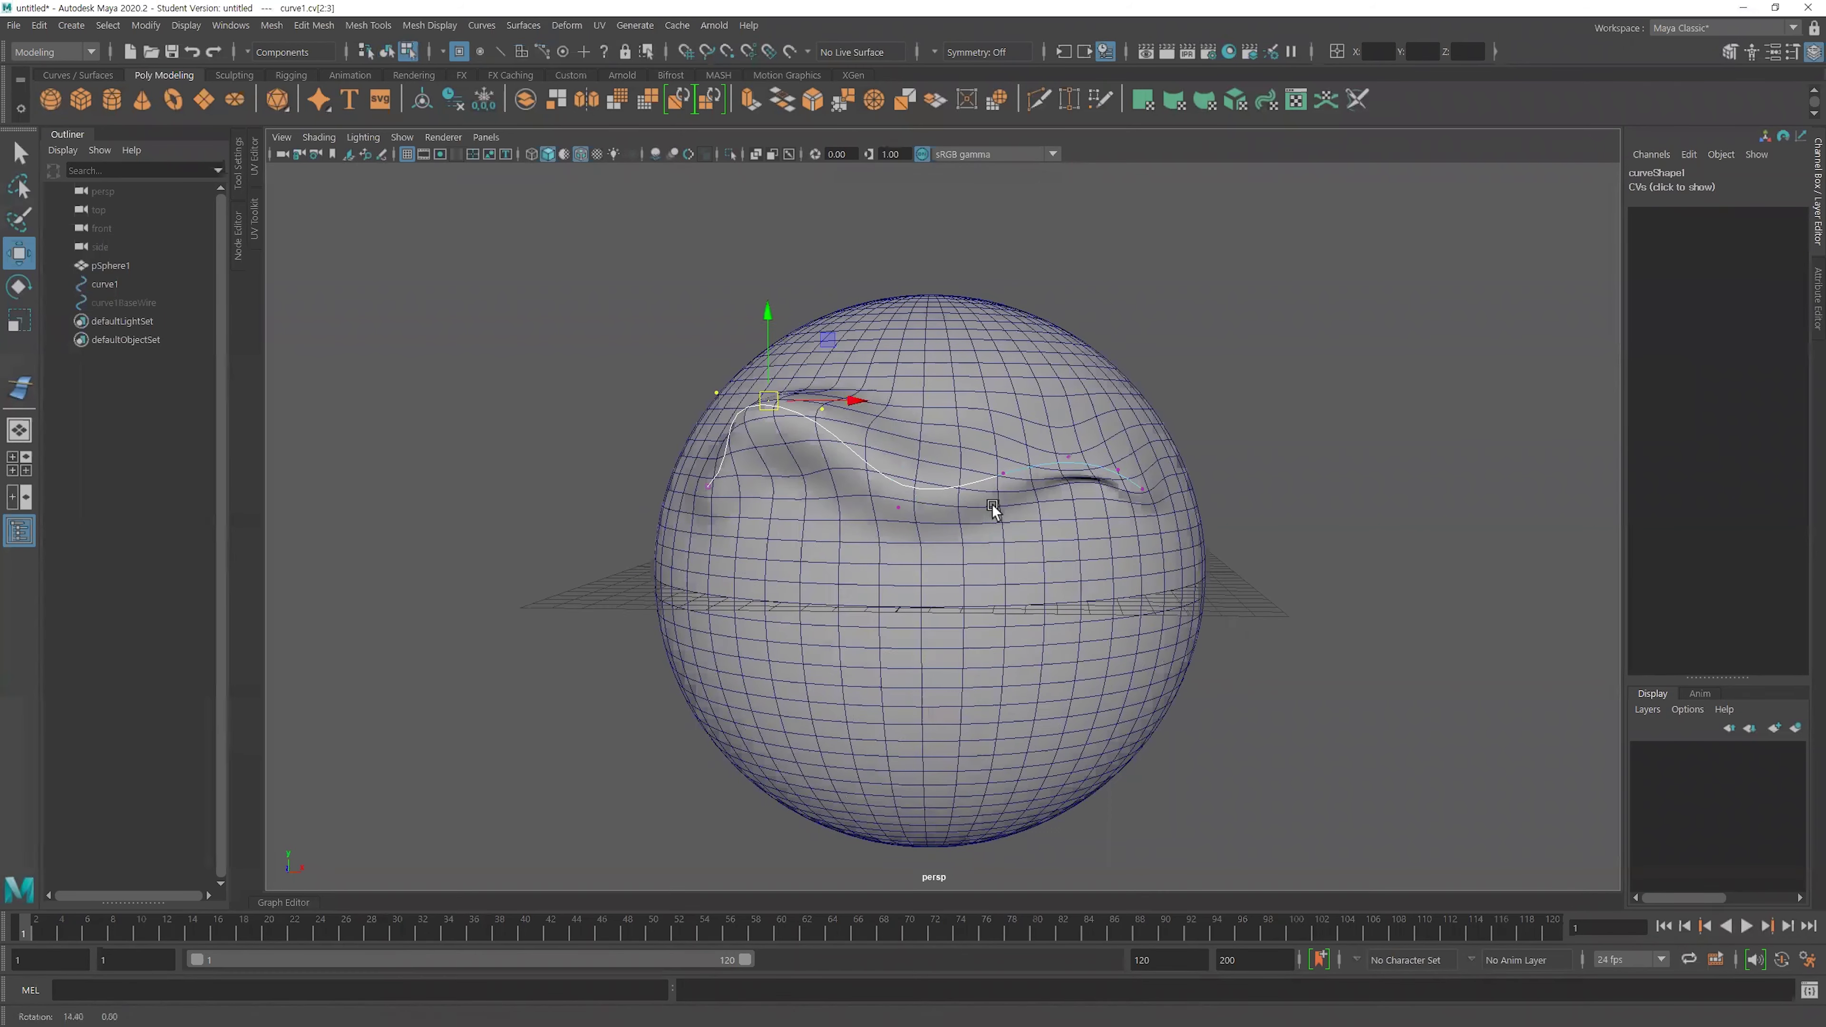
pyautogui.click(1069, 456)
pyautogui.click(567, 25)
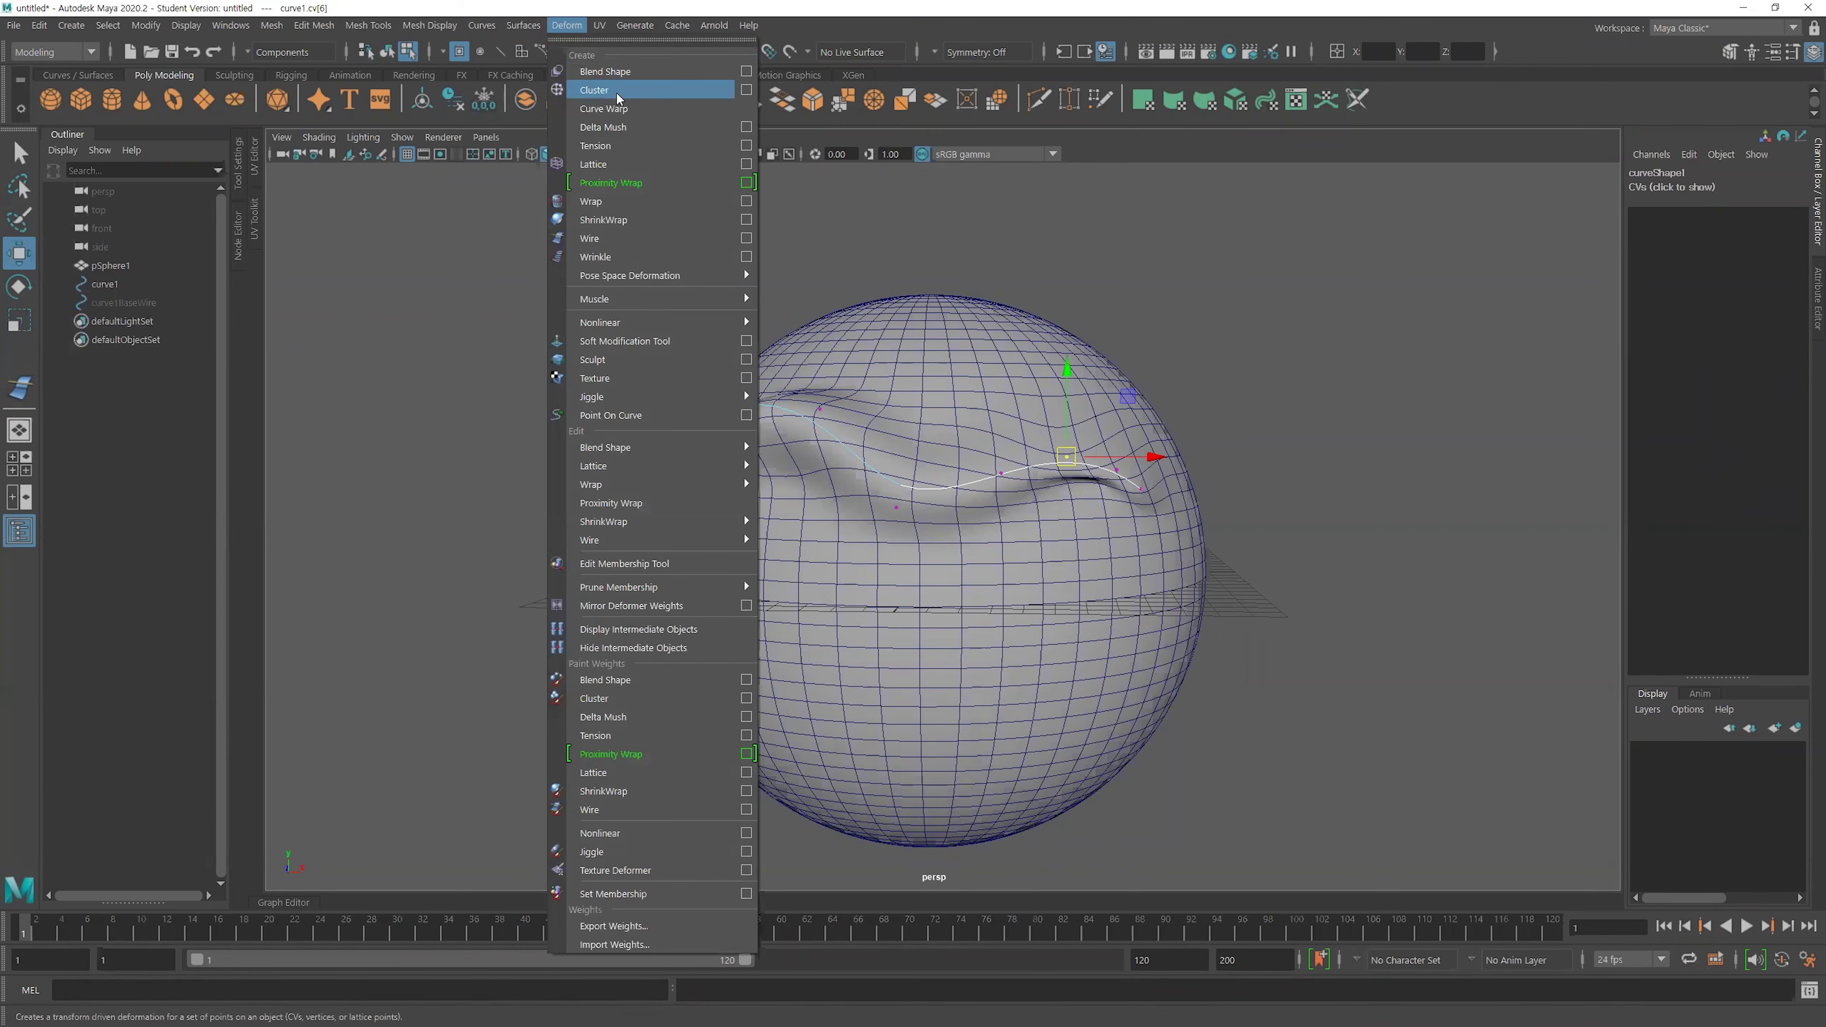
# Return to object mode and marquee-select both pSphere1 and curve1.
pyautogui.click(1204, 524)
pyautogui.moveTo(1204, 524)
pyautogui.keyDown('alt'); pyautogui.mouseDown()
pyautogui.moveTo(920, 540)
pyautogui.moveTo(949, 544)
pyautogui.mouseUp(); pyautogui.keyUp('alt')
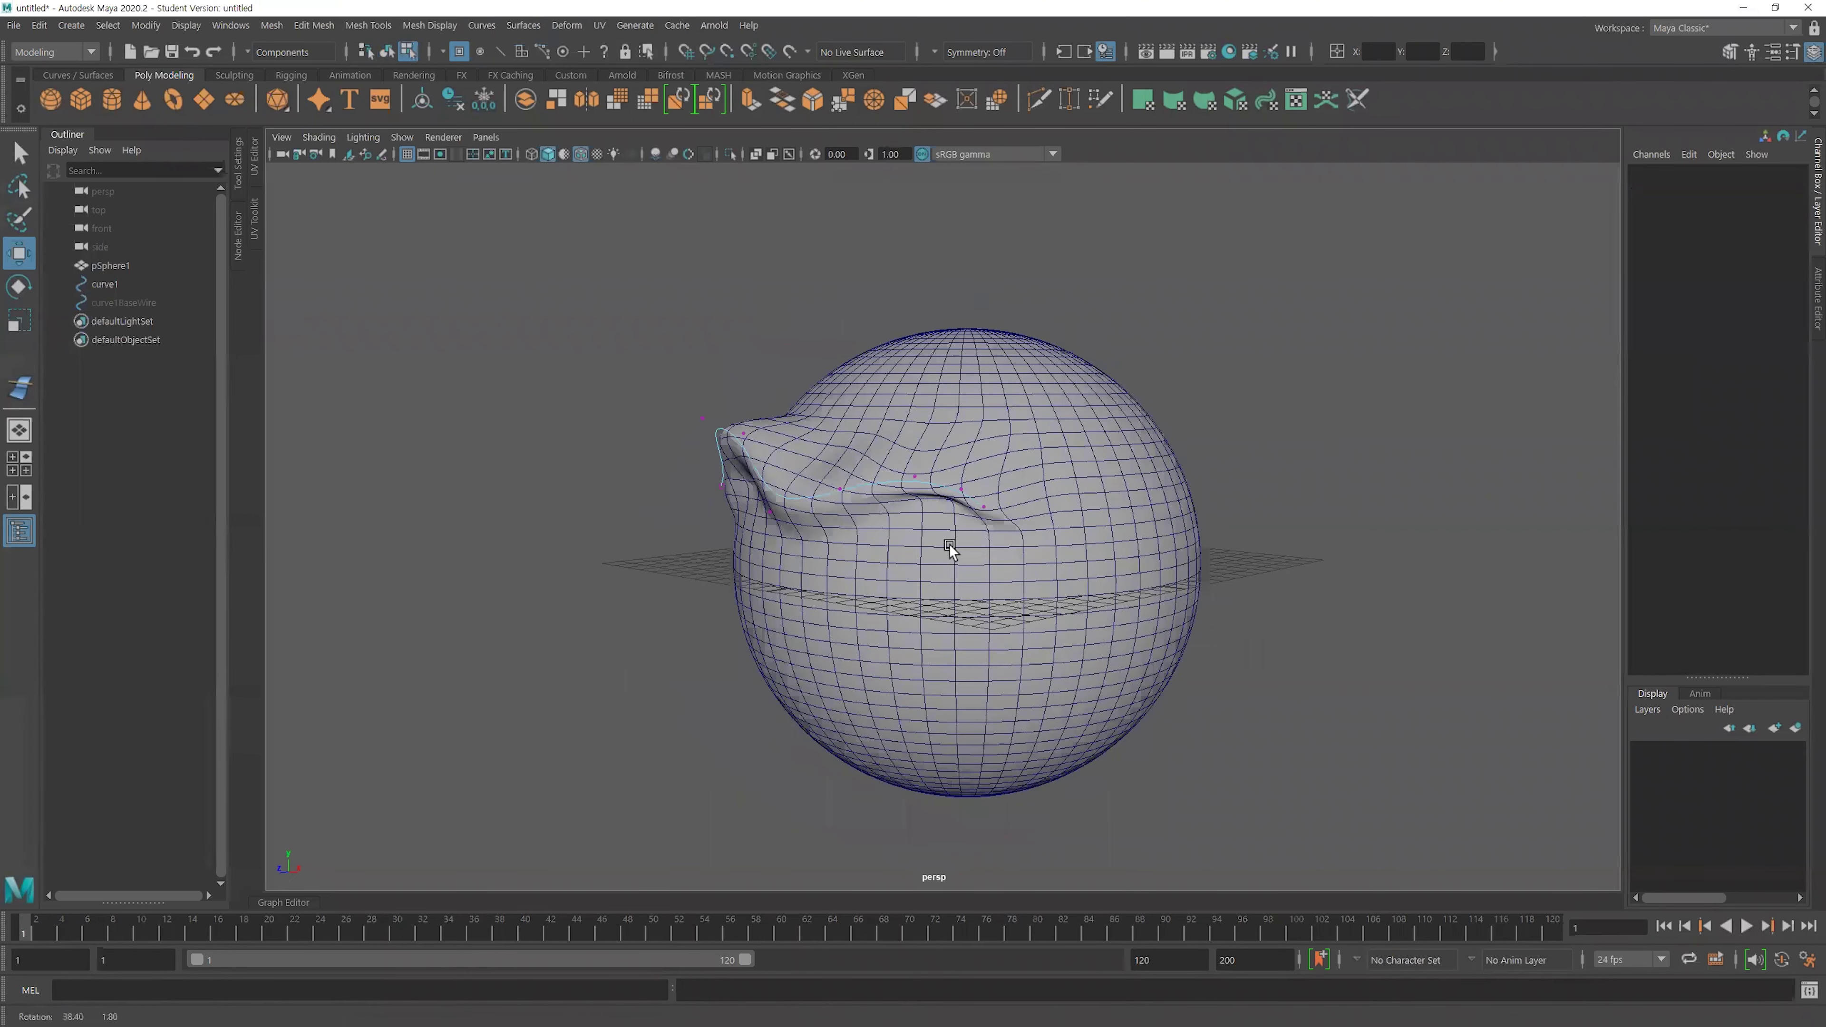
pyautogui.press('F8')
pyautogui.click(1210, 561)
pyautogui.keyDown('alt'); pyautogui.moveTo(1211, 561); pyautogui.dragTo(893, 569, button='right'); pyautogui.keyUp('alt')
pyautogui.keyDown('alt'); pyautogui.moveTo(893, 568); pyautogui.dragTo(1153, 622); pyautogui.keyUp('alt')
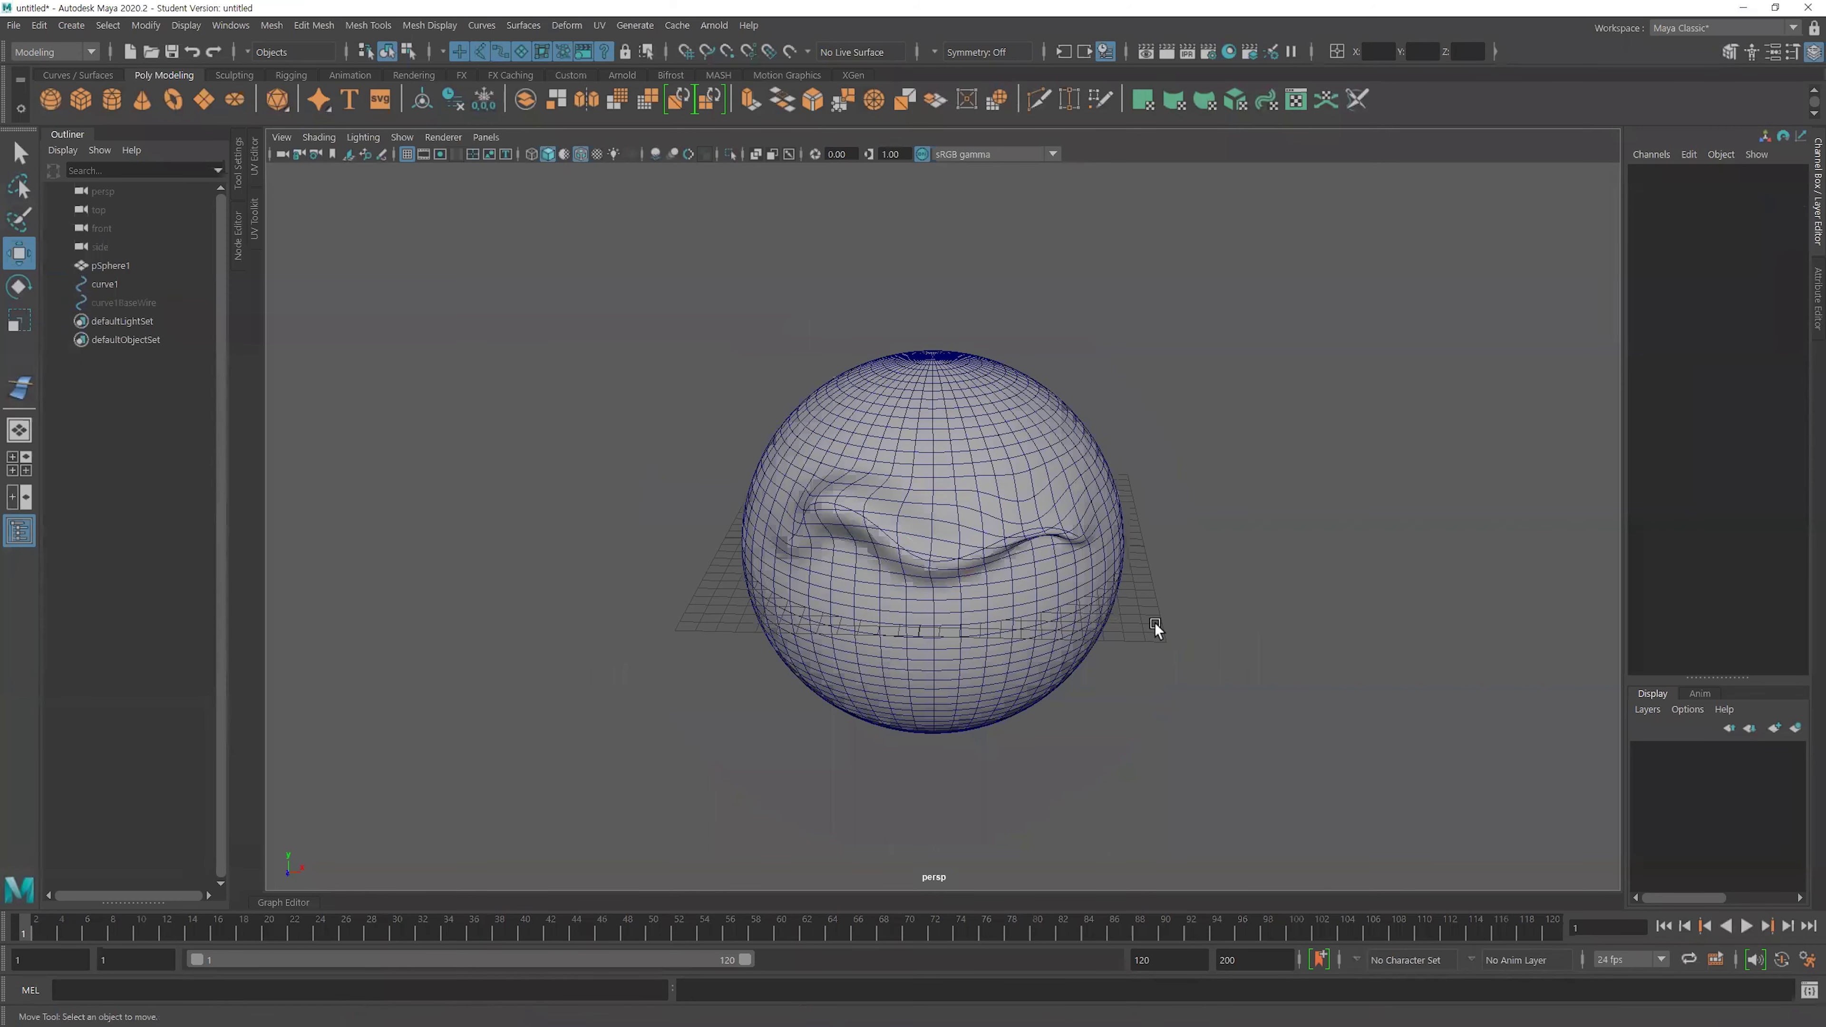
pyautogui.moveTo(1122, 632); pyautogui.dragTo(872, 467)
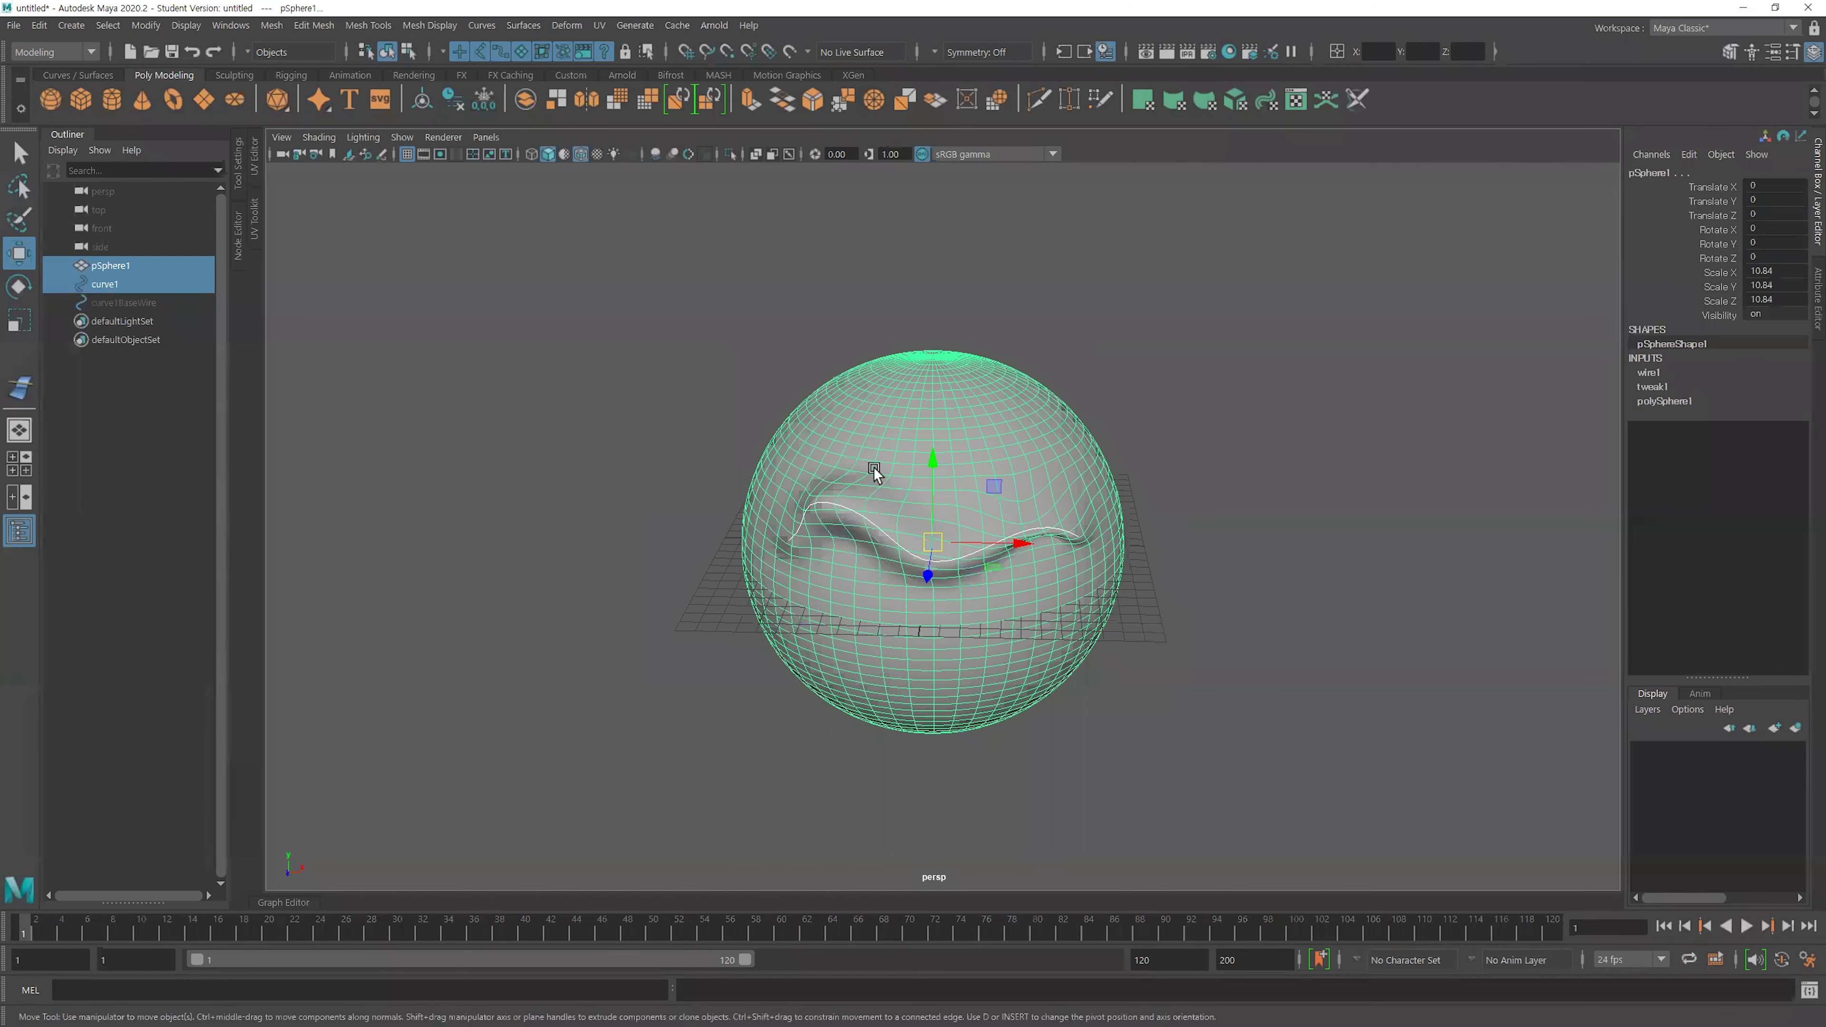
# Replace the sphere and curve with a polygon cube of Height 20 and 50 height subdivisions.
pyautogui.press('Delete')
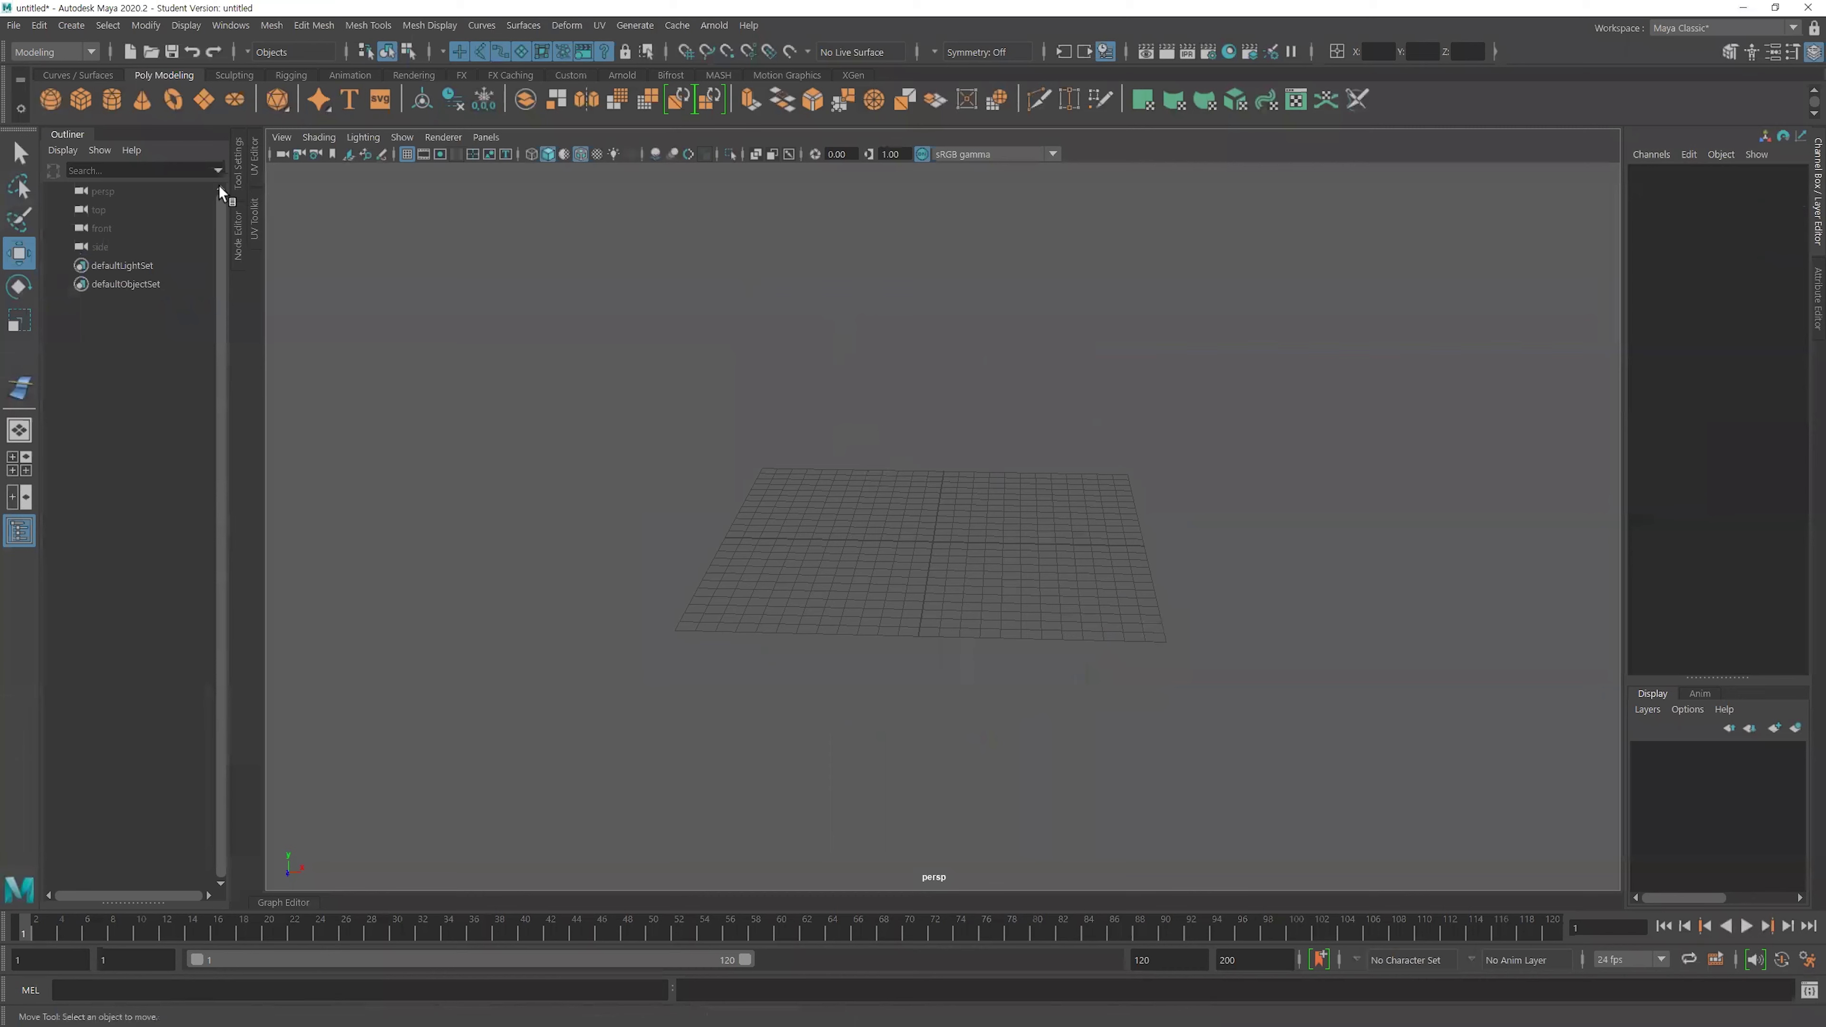
pyautogui.click(81, 101)
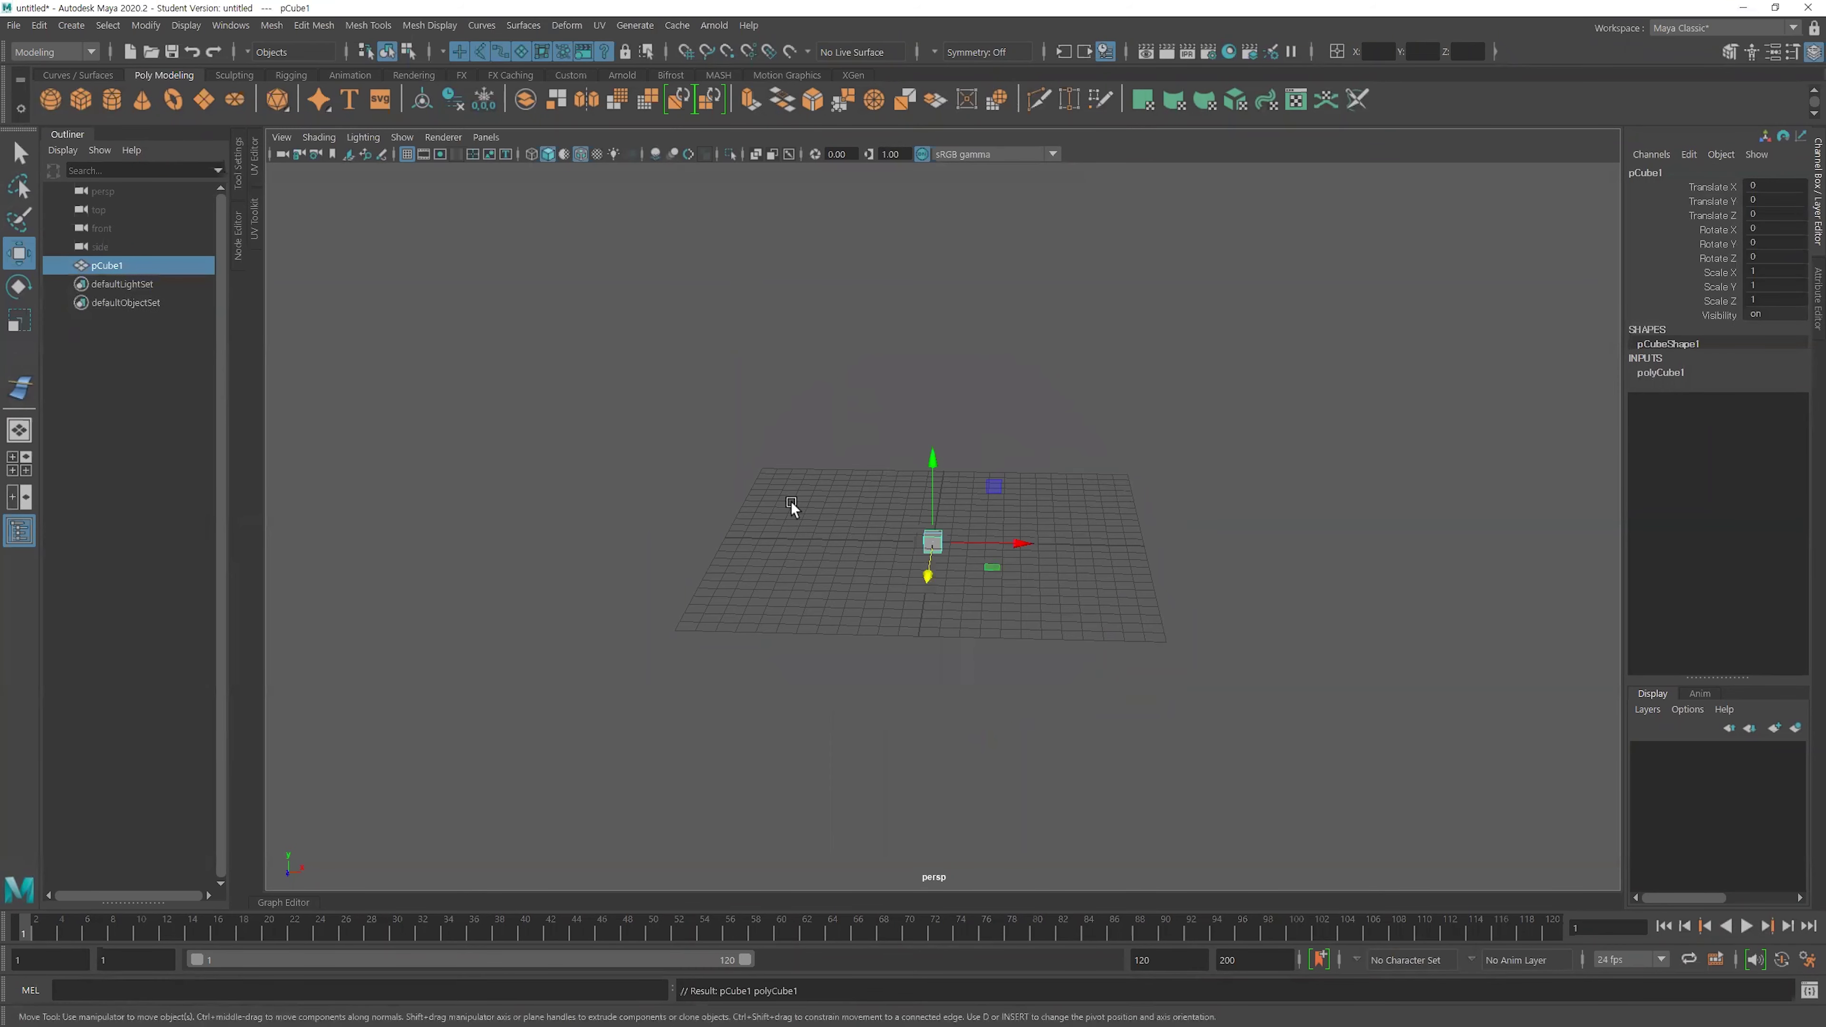
pyautogui.scroll(3, 792, 507)
pyautogui.click(1678, 375)
pyautogui.doubleClick(1768, 404)
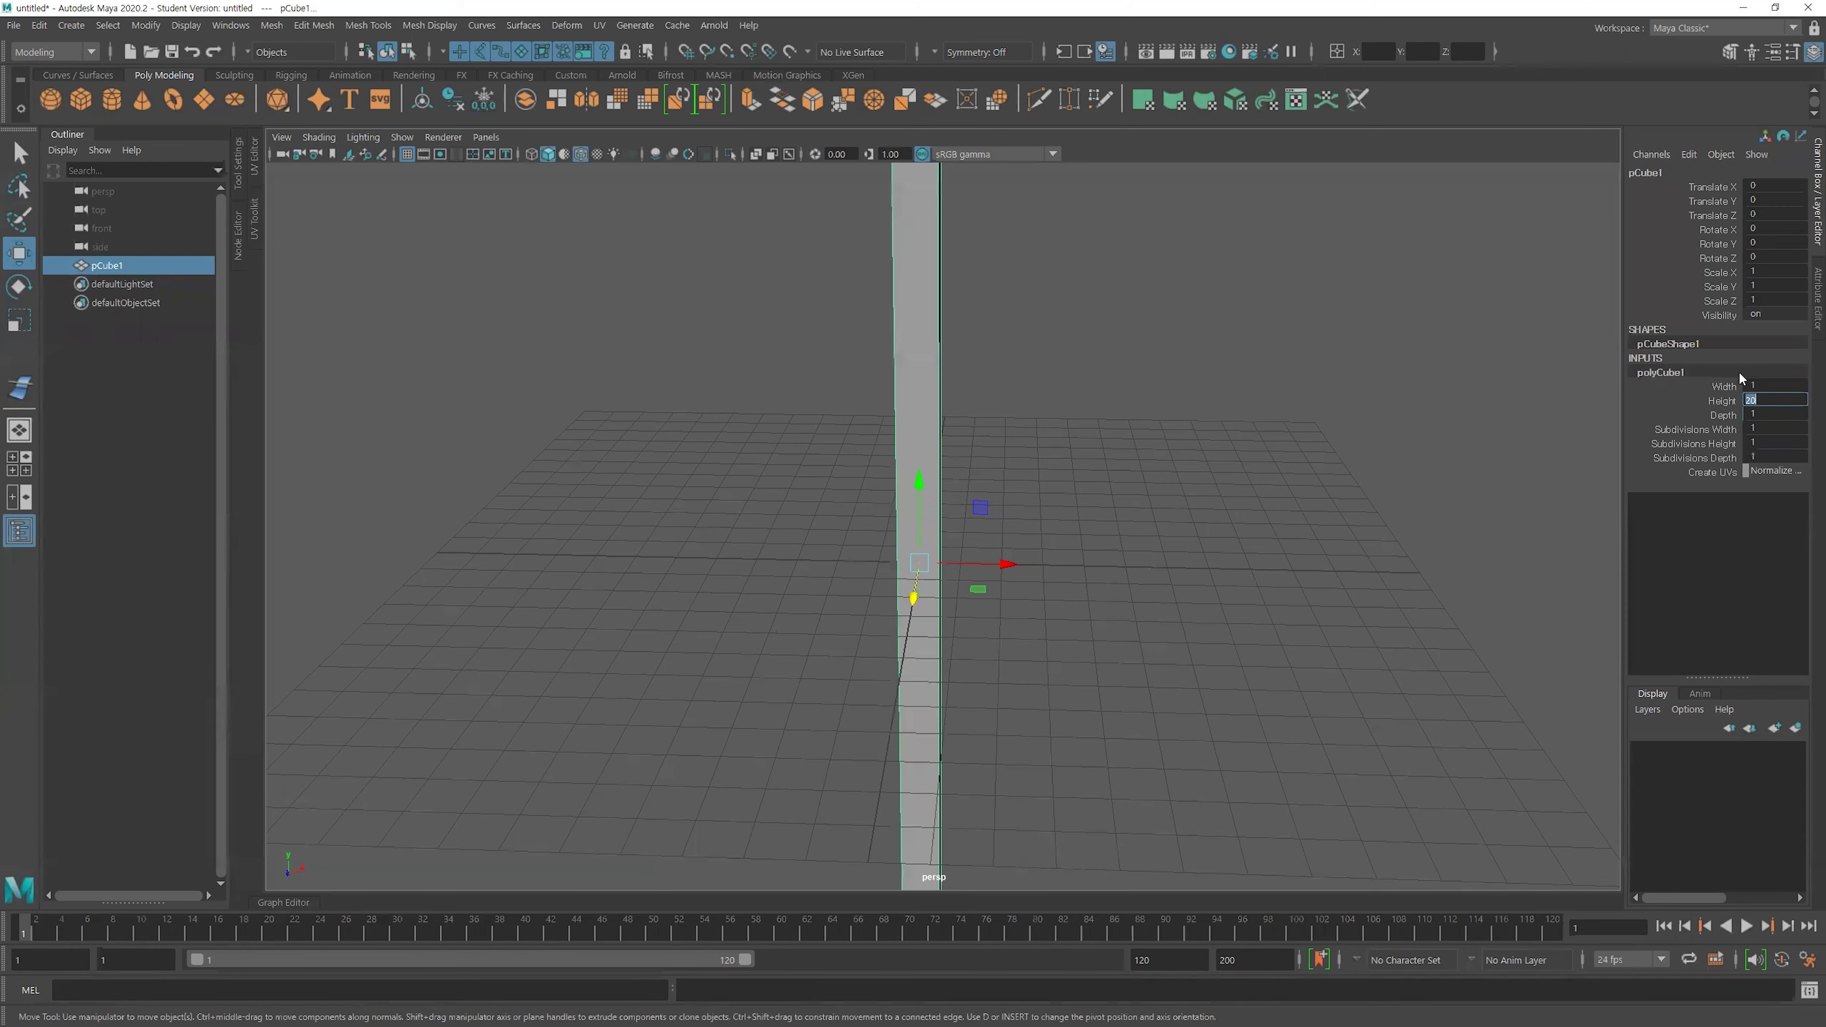
pyautogui.scroll(-5, 837, 472)
pyautogui.scroll(-2, 898, 479)
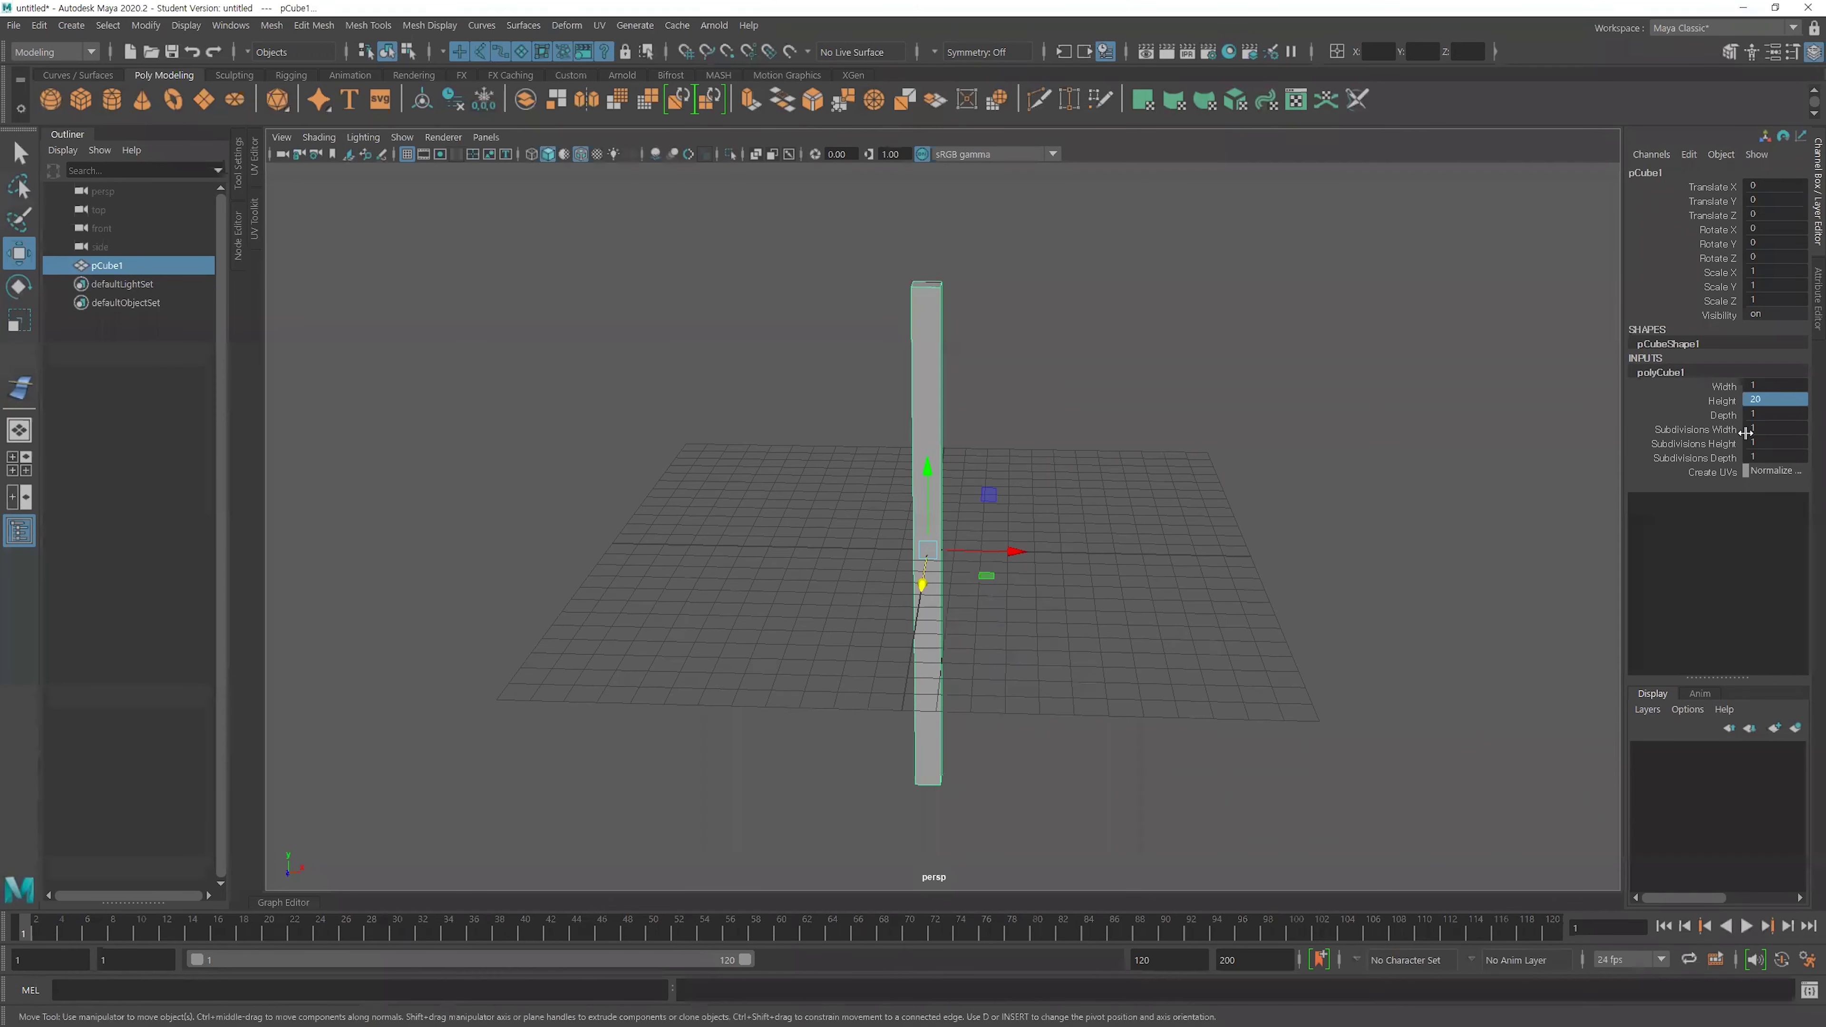
pyautogui.click(1723, 443)
pyautogui.moveTo(921, 542); pyautogui.dragTo(1484, 545, button='middle')
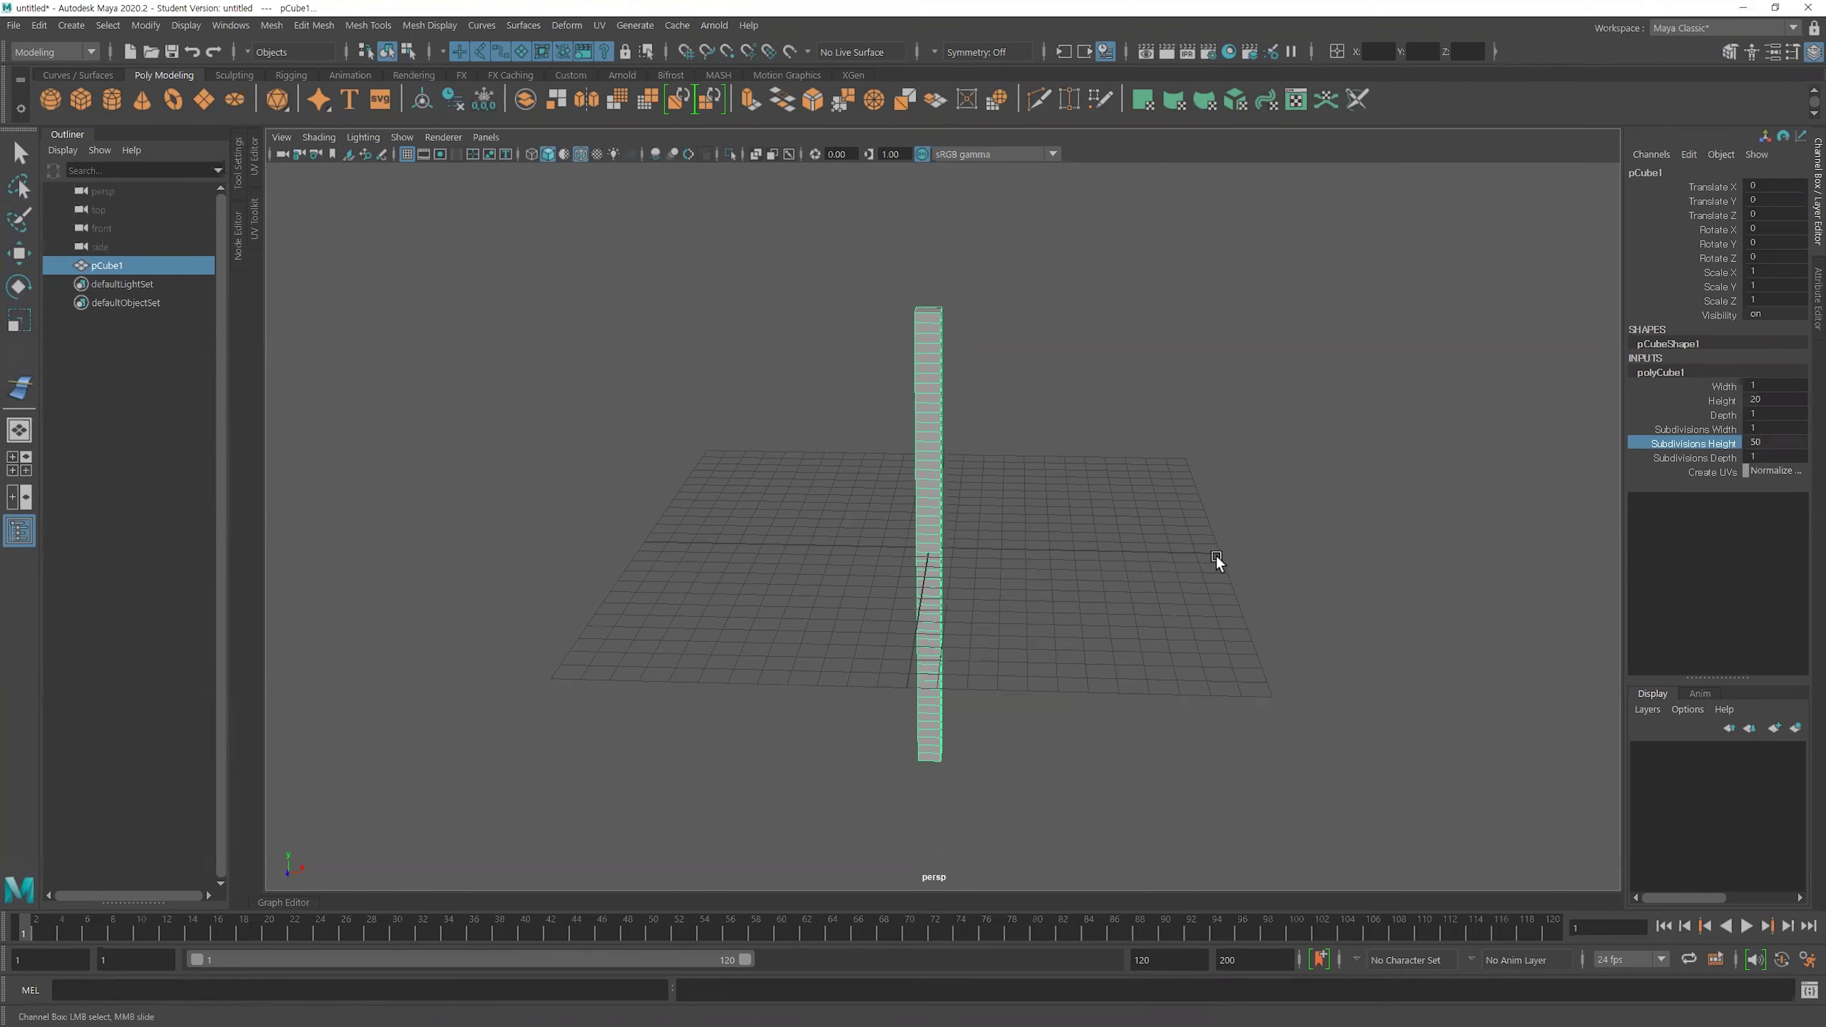
# Frame the tall cube in a maximized front view.
pyautogui.press('w')
pyautogui.press('space')
pyautogui.press('space')
pyautogui.scroll(-3, 1169, 616)
pyautogui.keyDown('alt'); pyautogui.moveTo(886, 561); pyautogui.dragTo(764, 561, button='middle'); pyautogui.keyUp('alt')
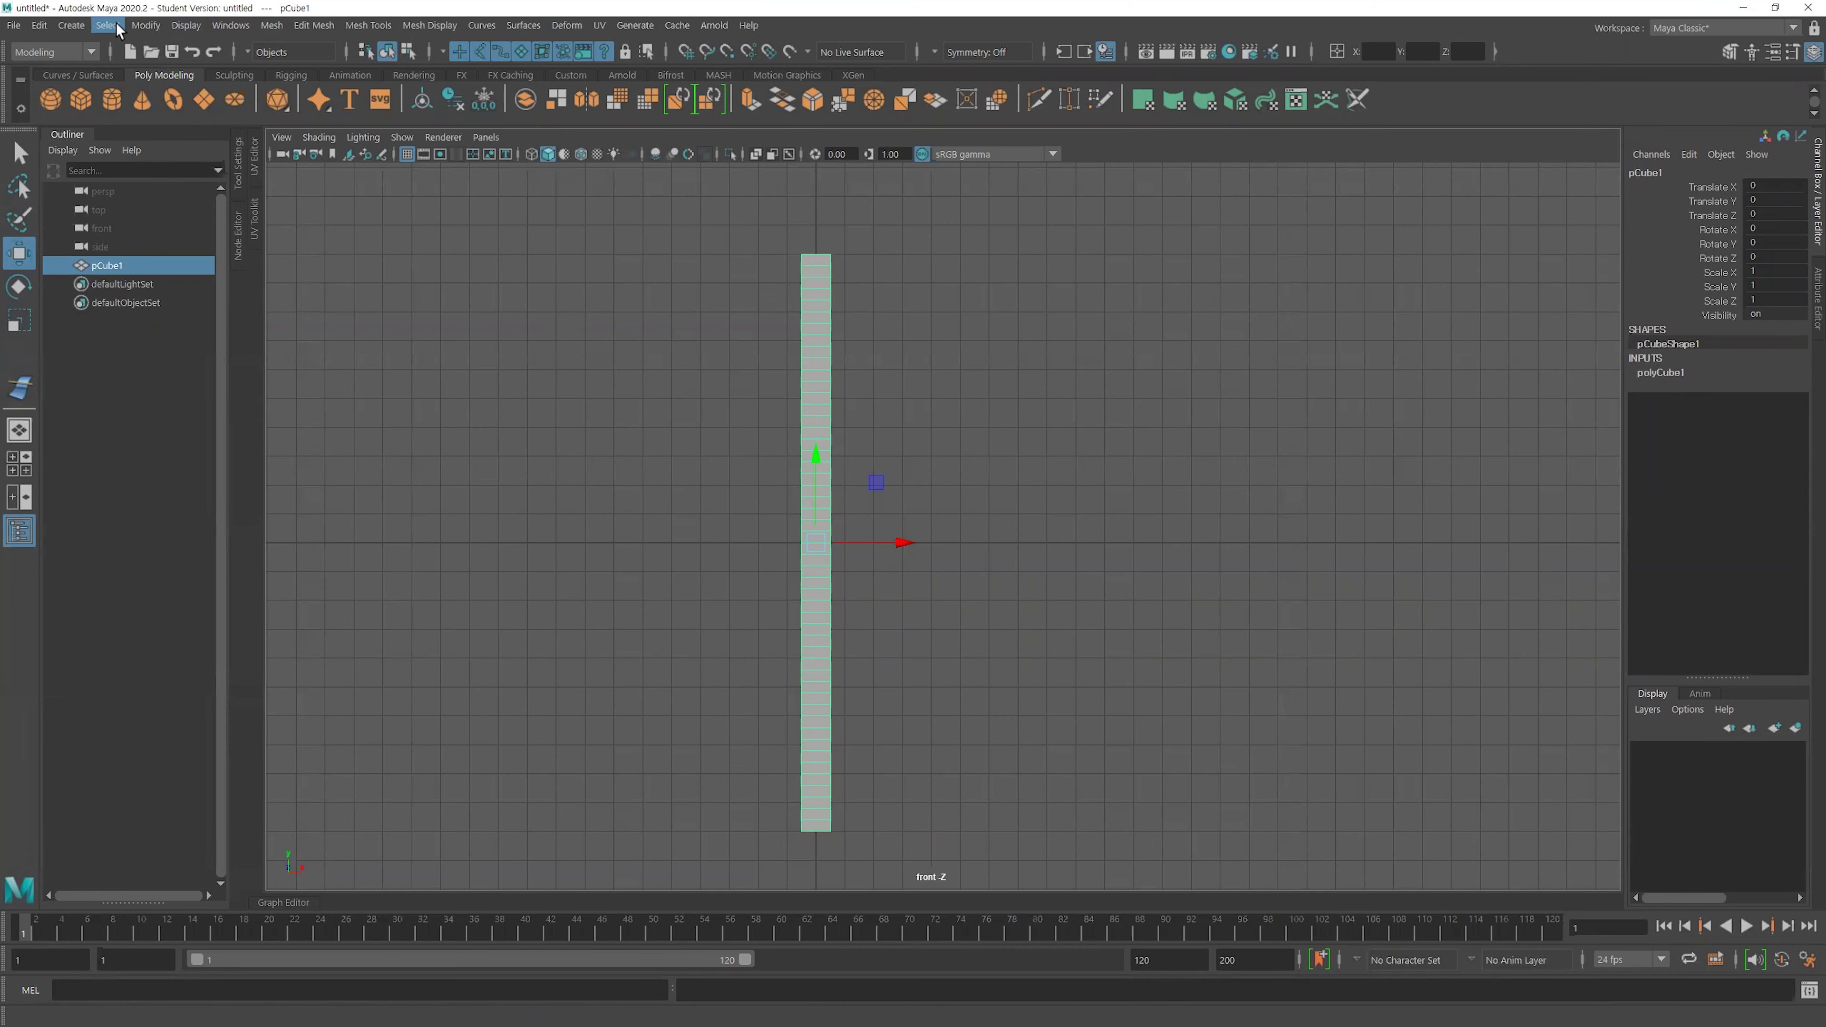
pyautogui.click(71, 25)
pyautogui.moveTo(110, 164)
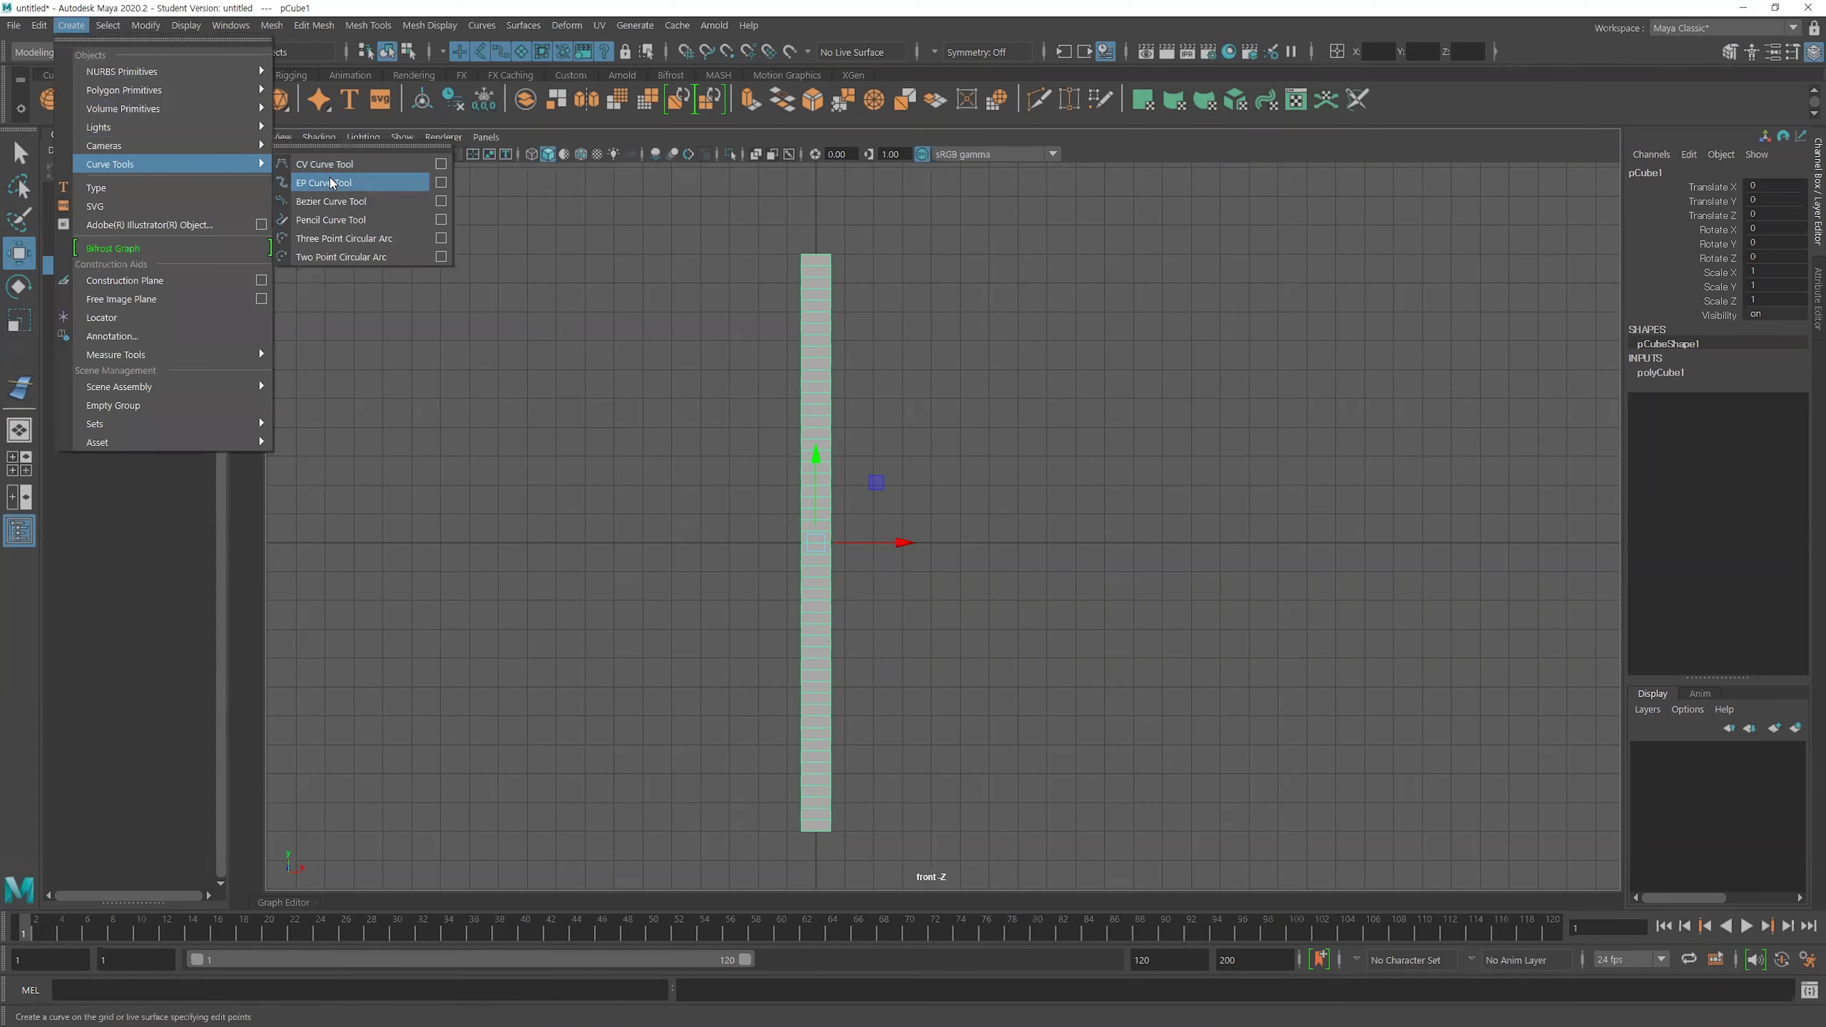
pyautogui.click(324, 182)
# Draw a four-point straight EP curve up the middle of the column in wireframe.
pyautogui.press('4')
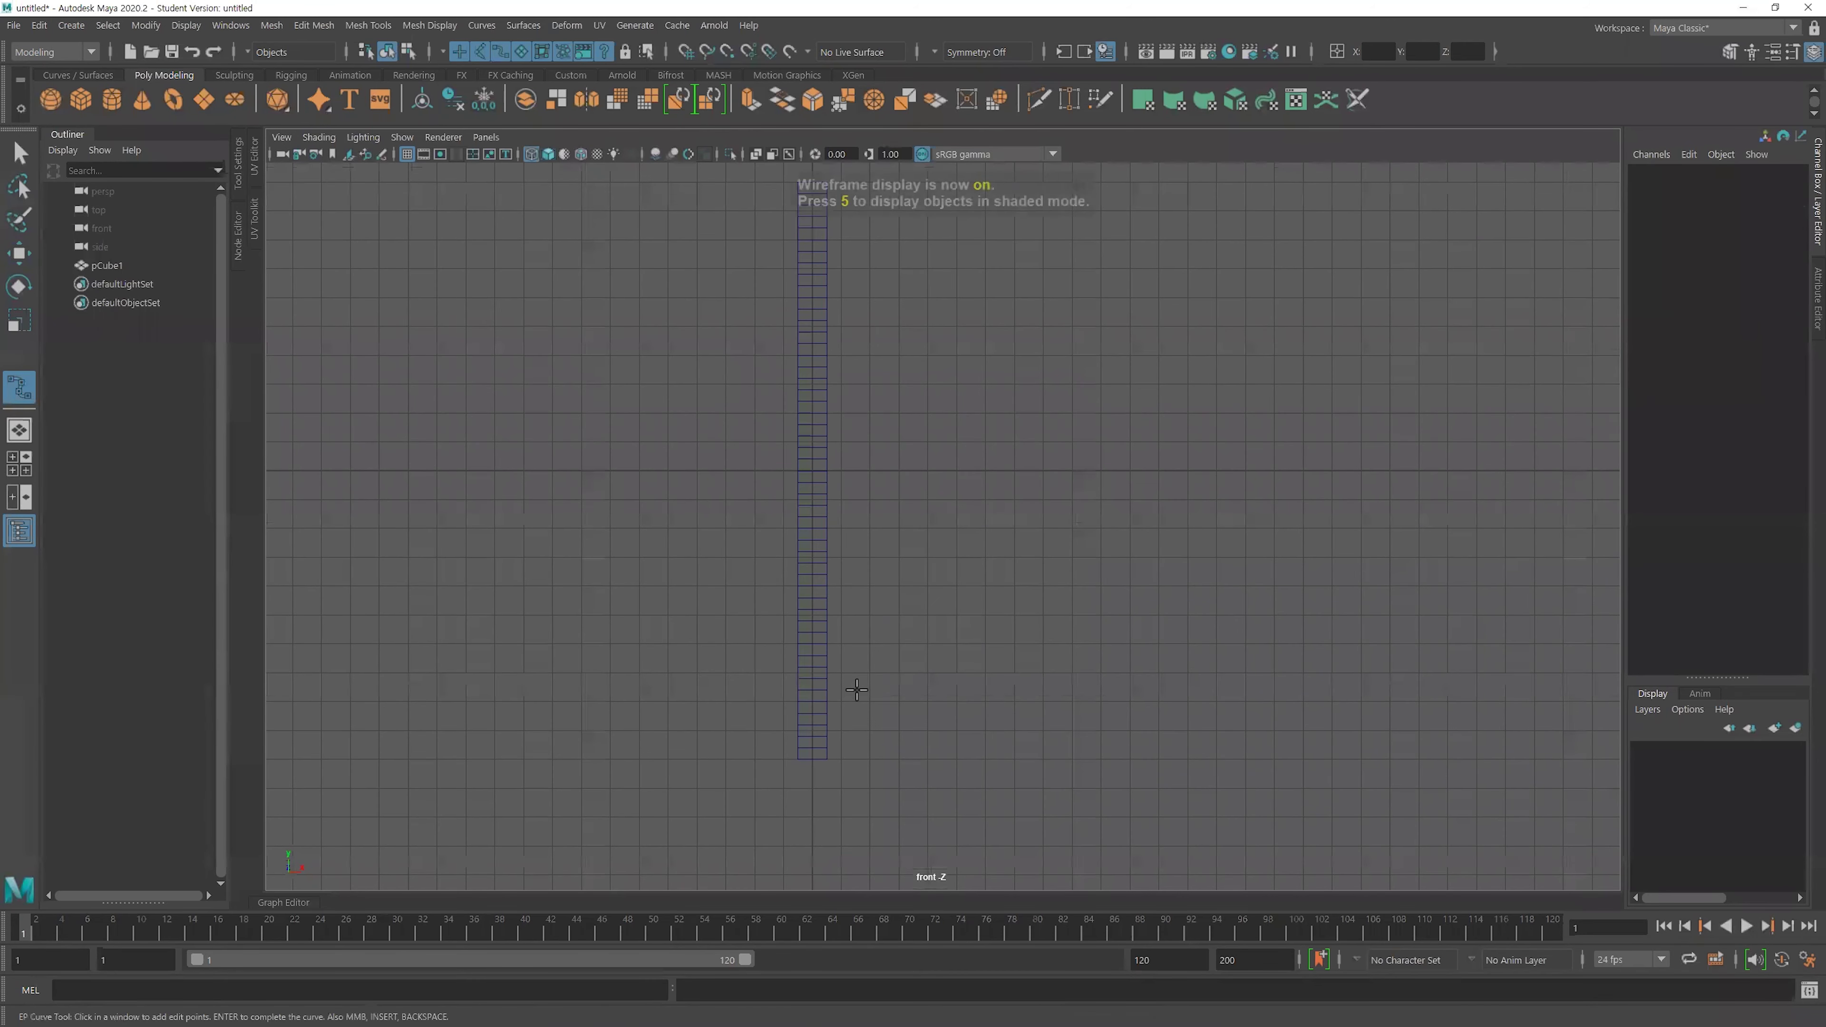
pyautogui.scroll(1, 806, 736)
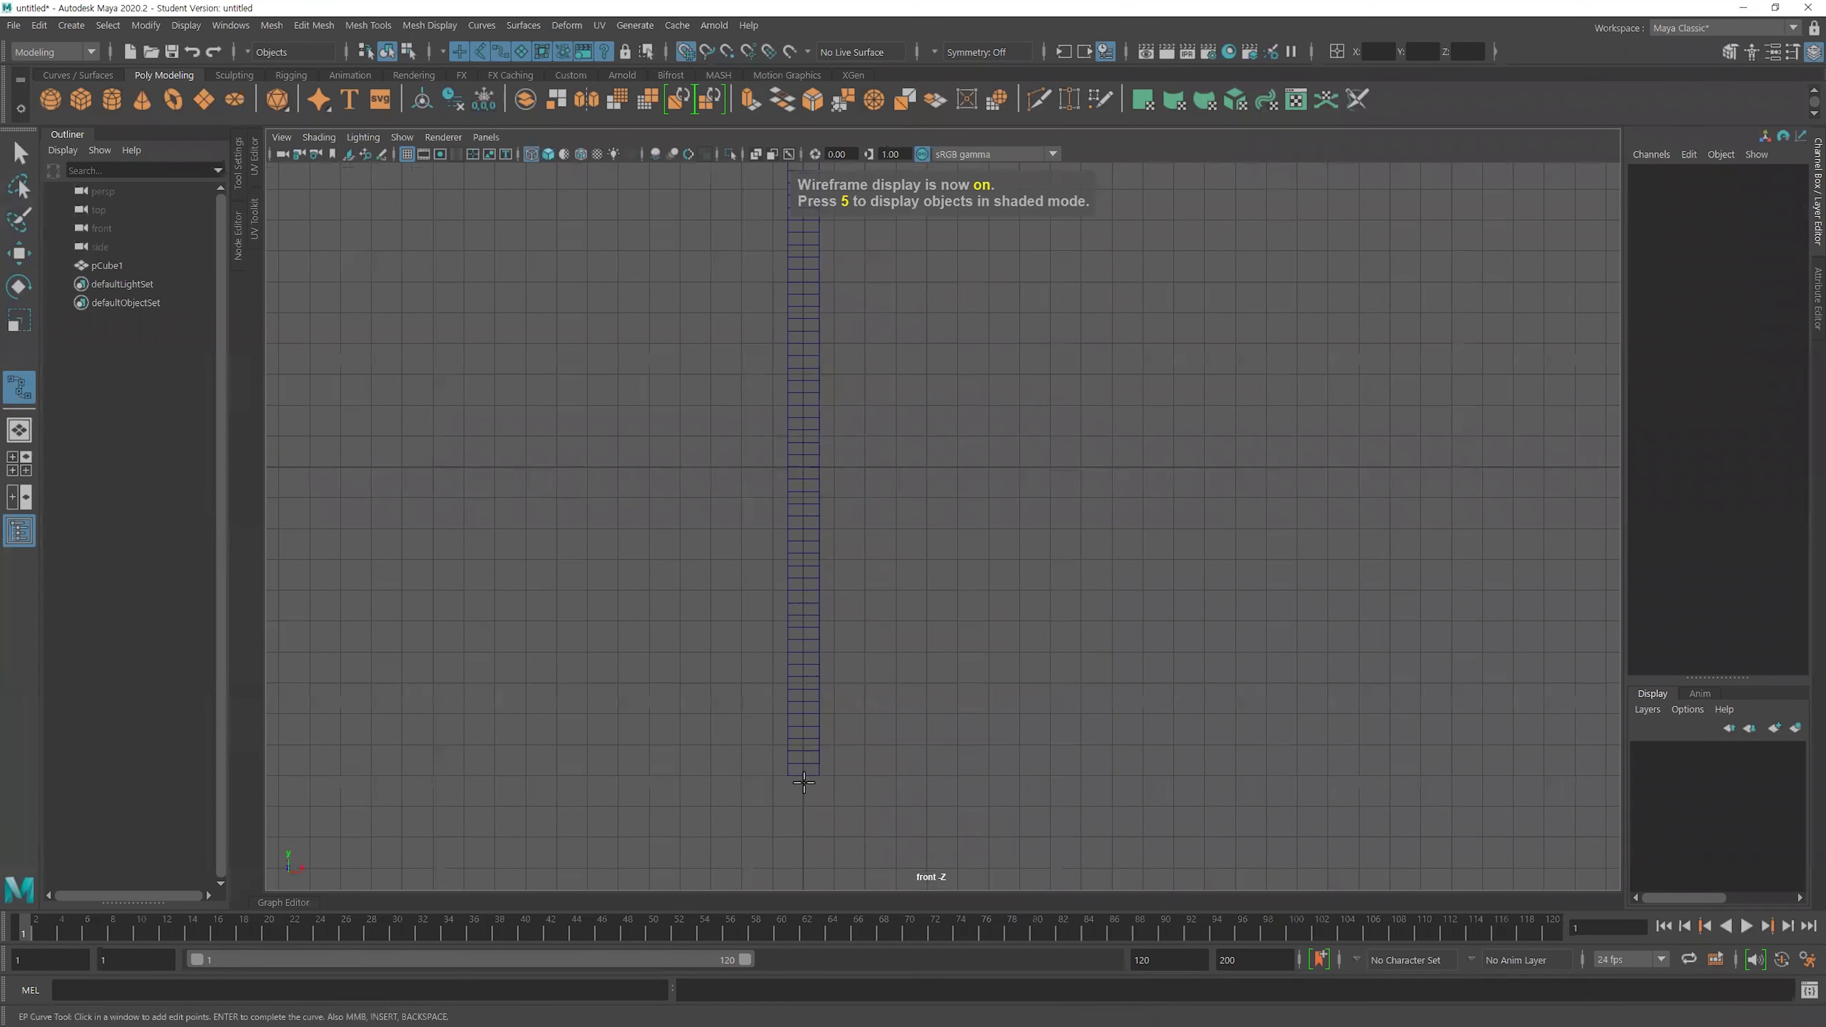
pyautogui.click(804, 775)
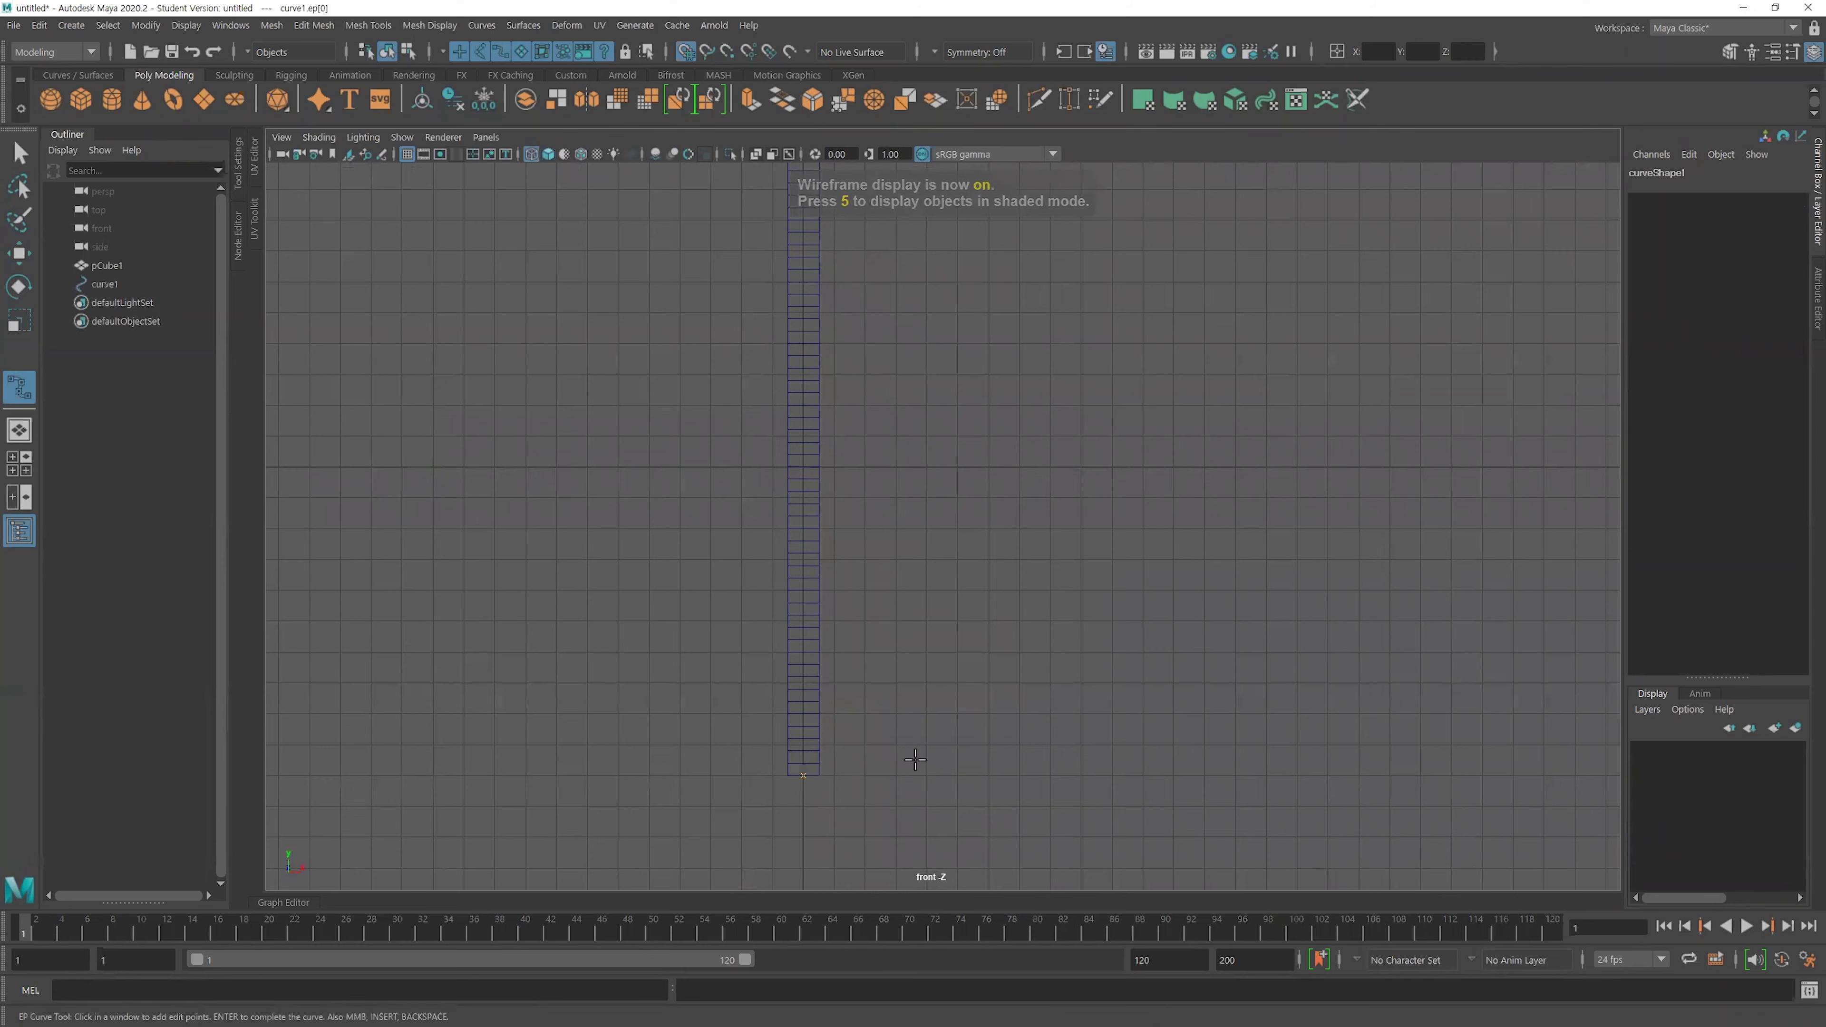
pyautogui.click(799, 609)
pyautogui.click(803, 467)
pyautogui.keyDown('alt'); pyautogui.moveTo(865, 318); pyautogui.dragTo(876, 510, button='middle'); pyautogui.keyUp('alt')
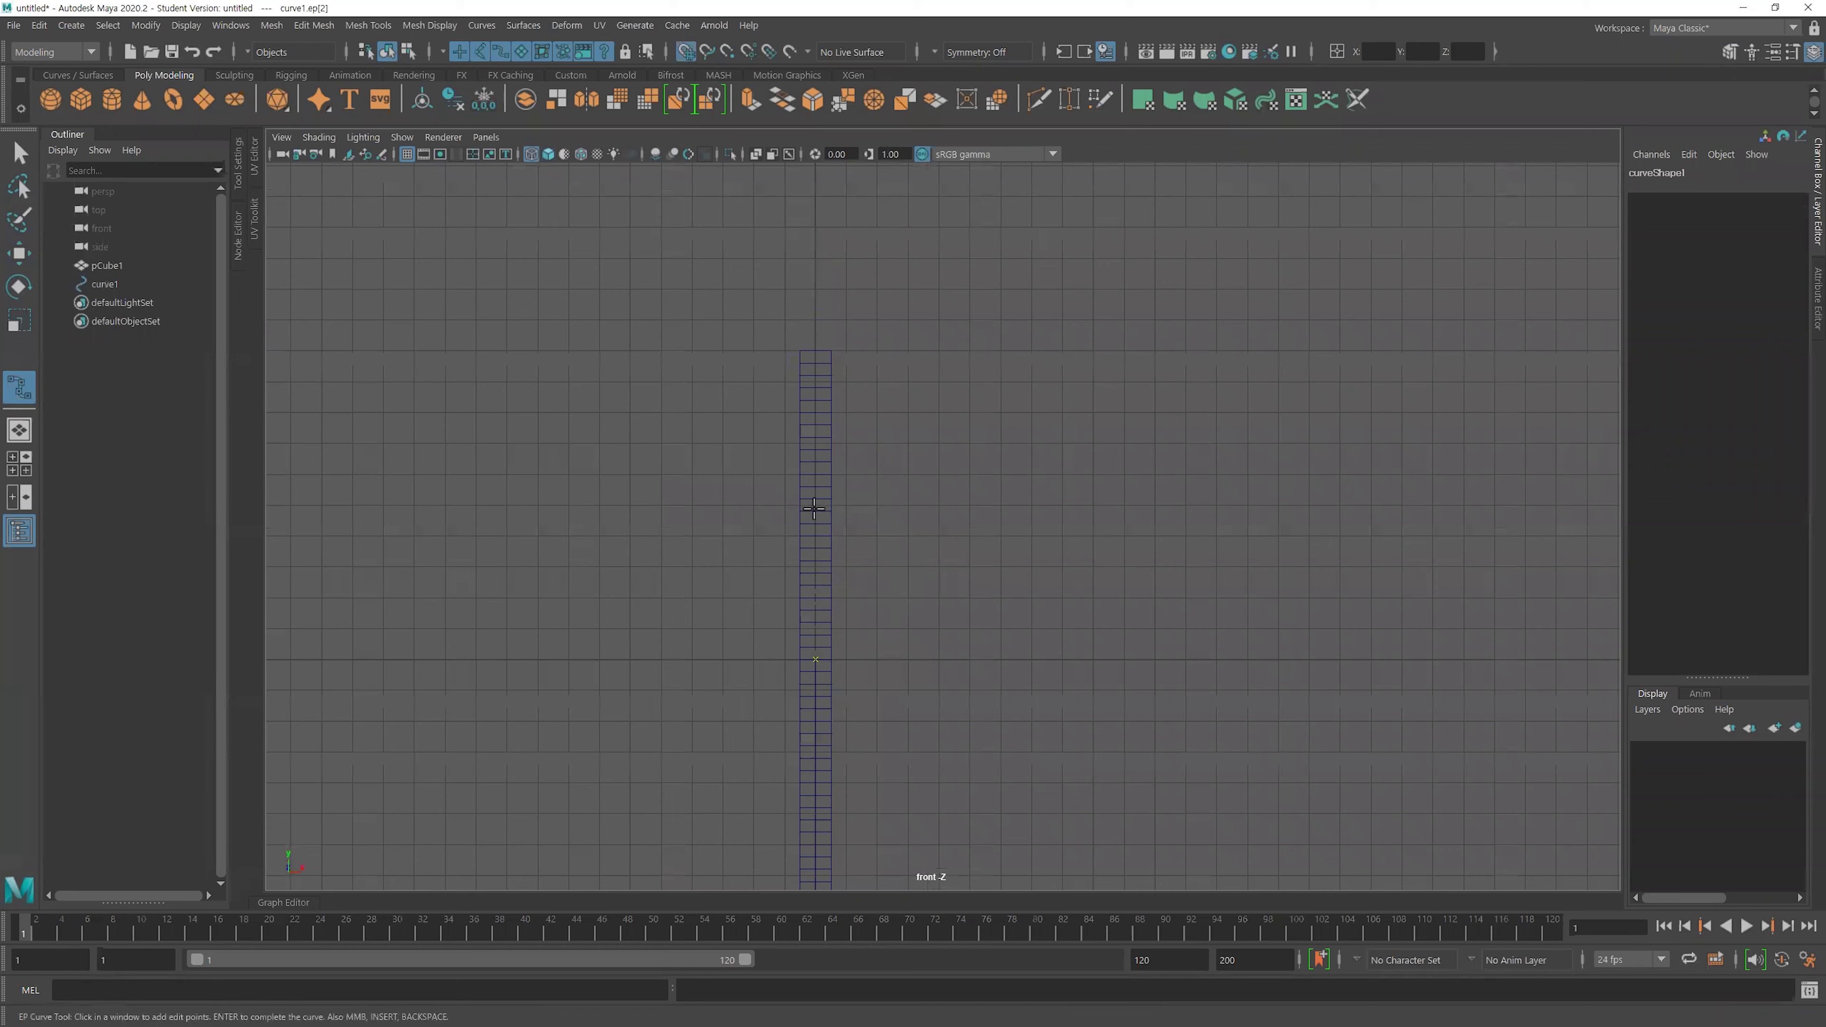
pyautogui.click(813, 350)
pyautogui.press('Return')
# Maximize the perspective view in wireframe and orbit around the column.
pyautogui.press('space')
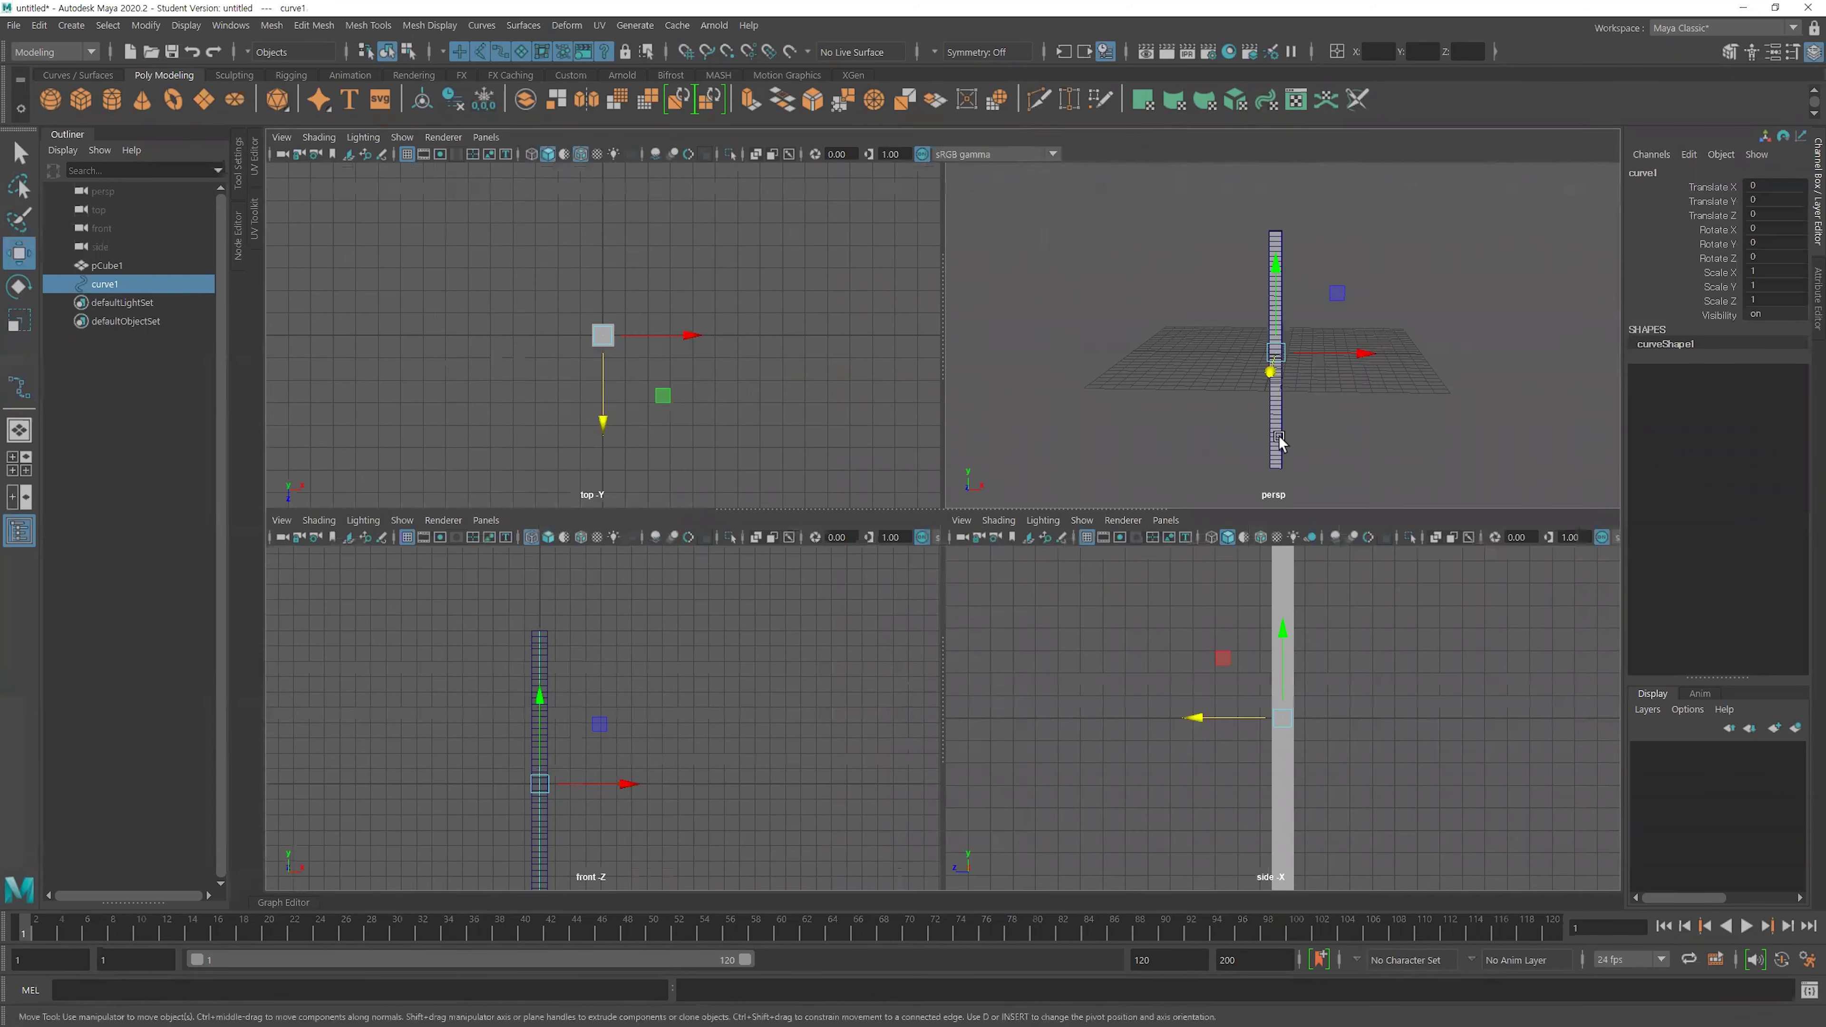
pyautogui.press('space')
pyautogui.press('4')
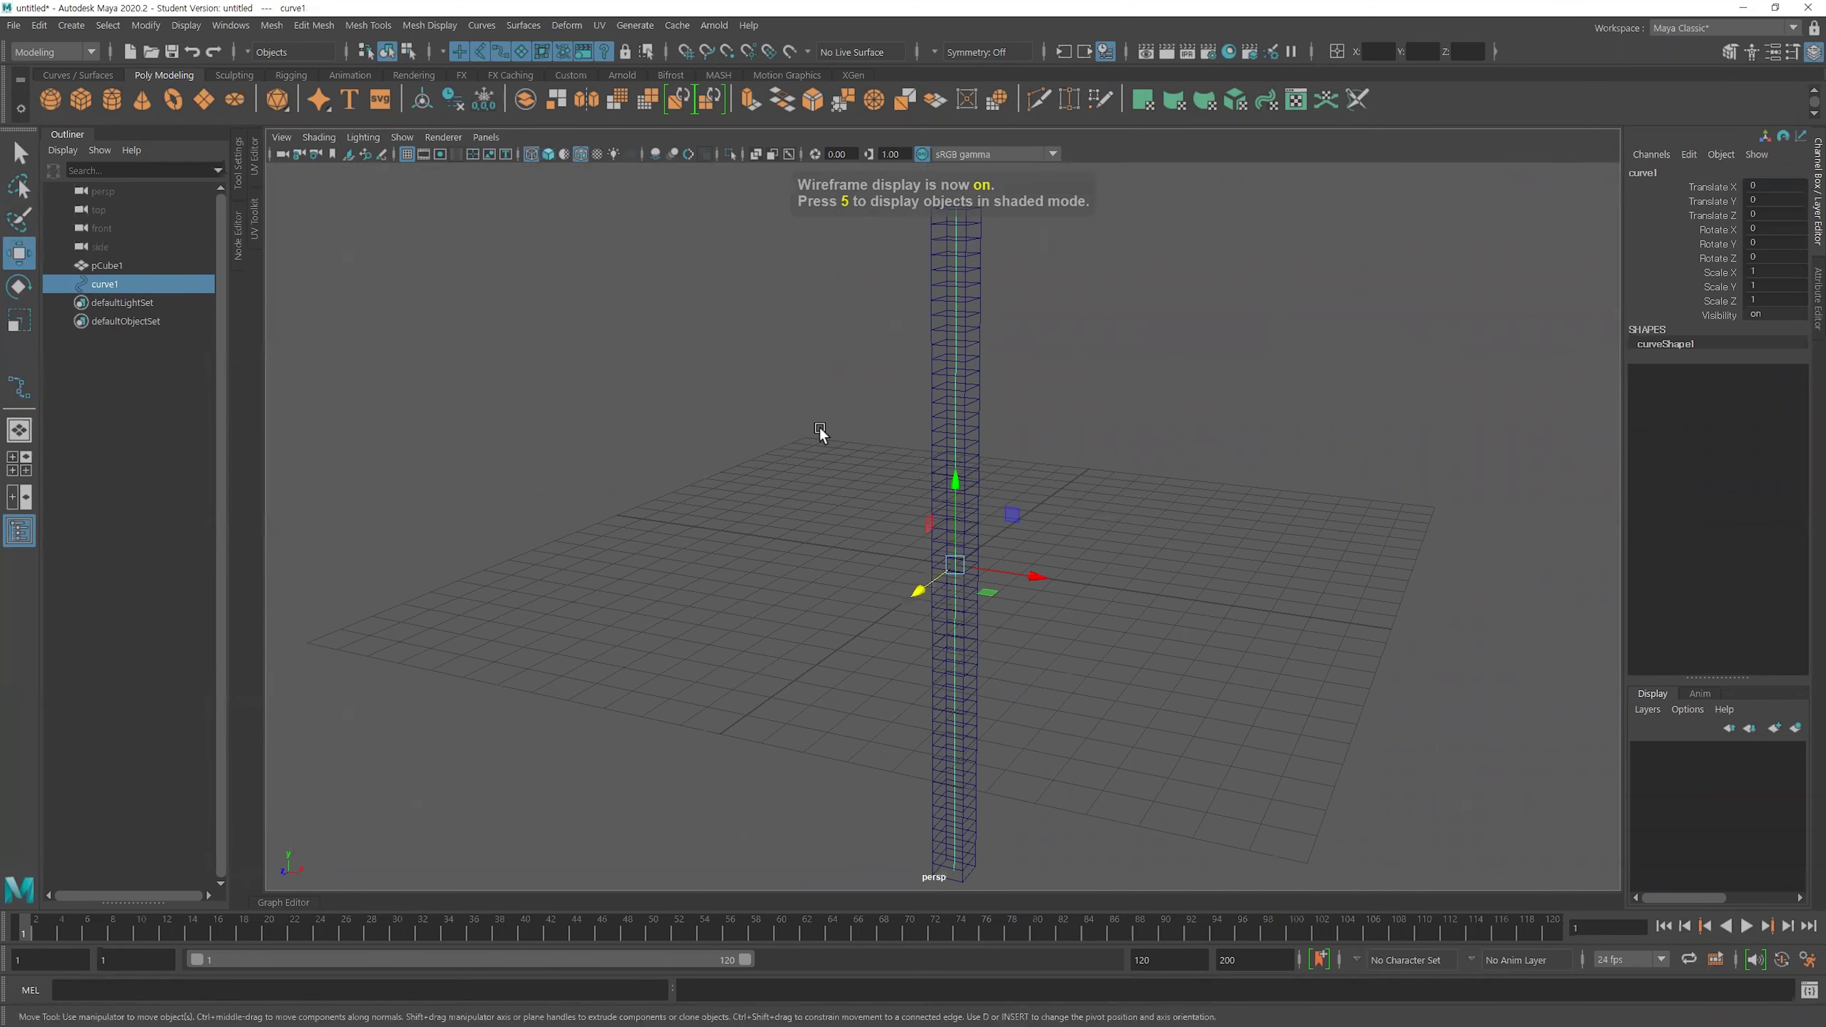
pyautogui.moveTo(725, 449)
pyautogui.keyDown('alt'); pyautogui.mouseDown()
pyautogui.moveTo(959, 381)
pyautogui.moveTo(945, 396)
pyautogui.mouseUp(); pyautogui.keyUp('alt')
pyautogui.click(960, 381)
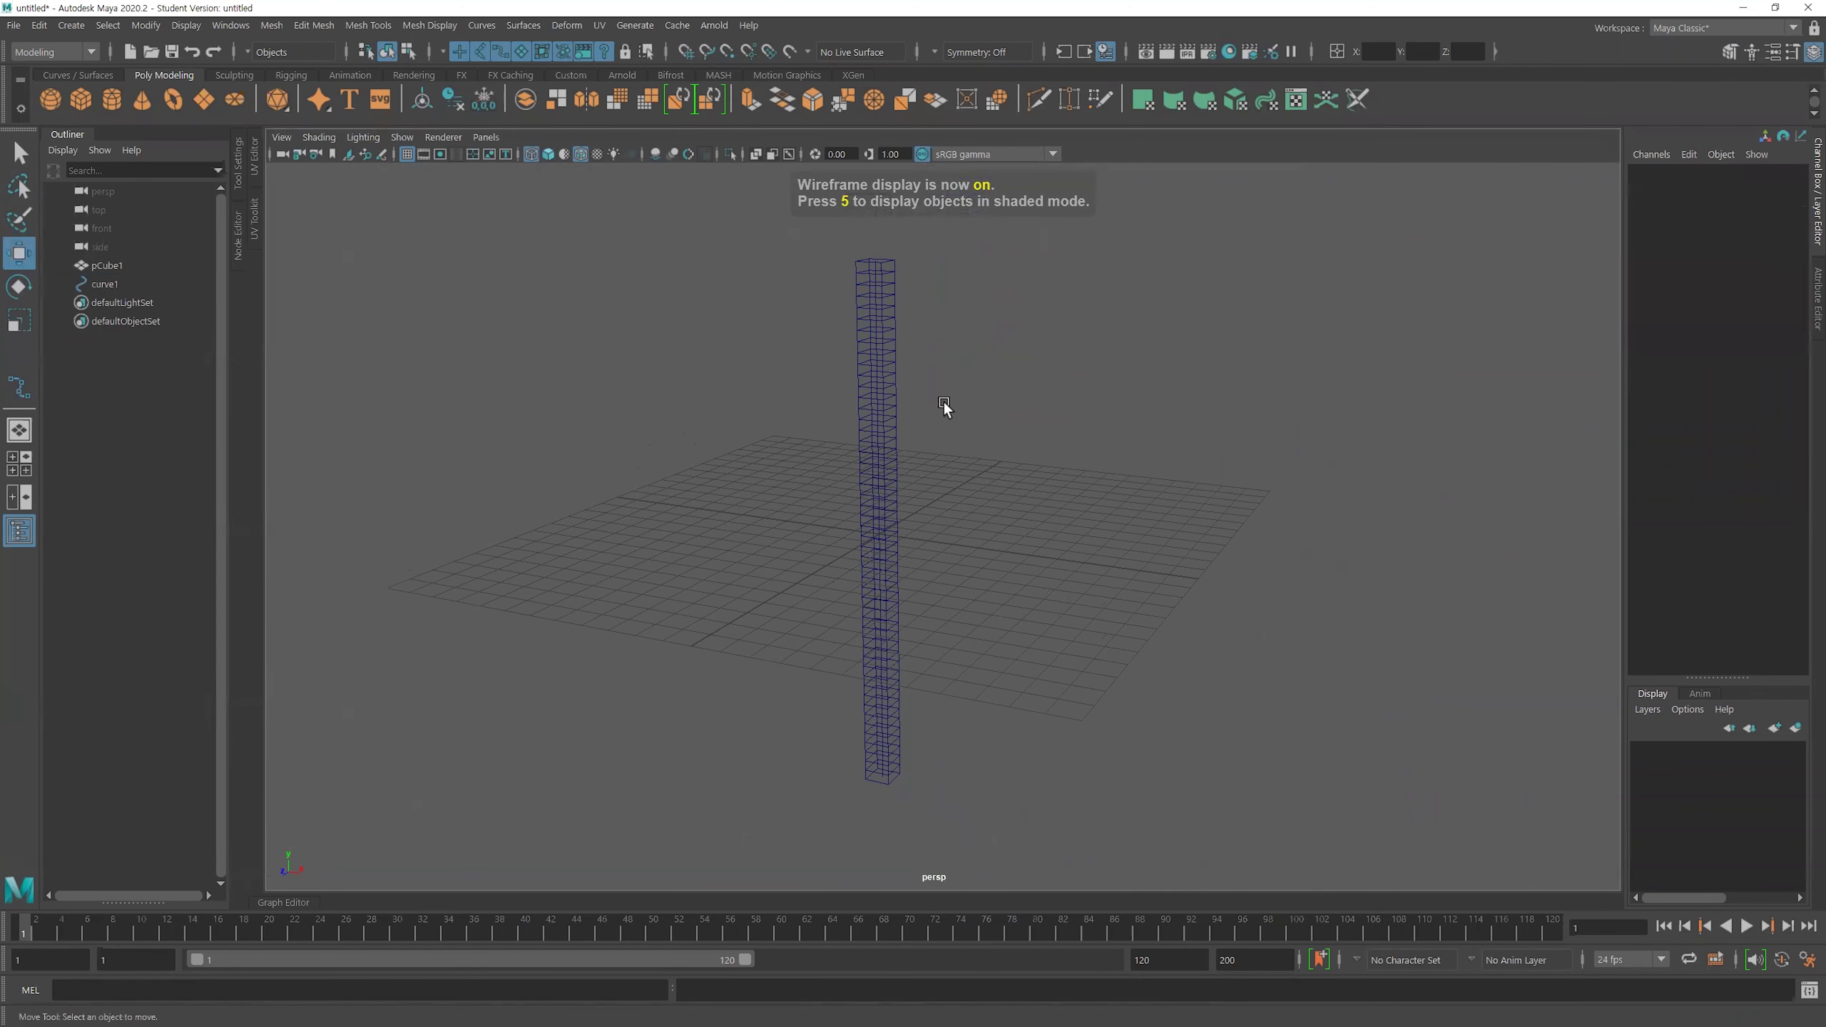
pyautogui.click(559, 27)
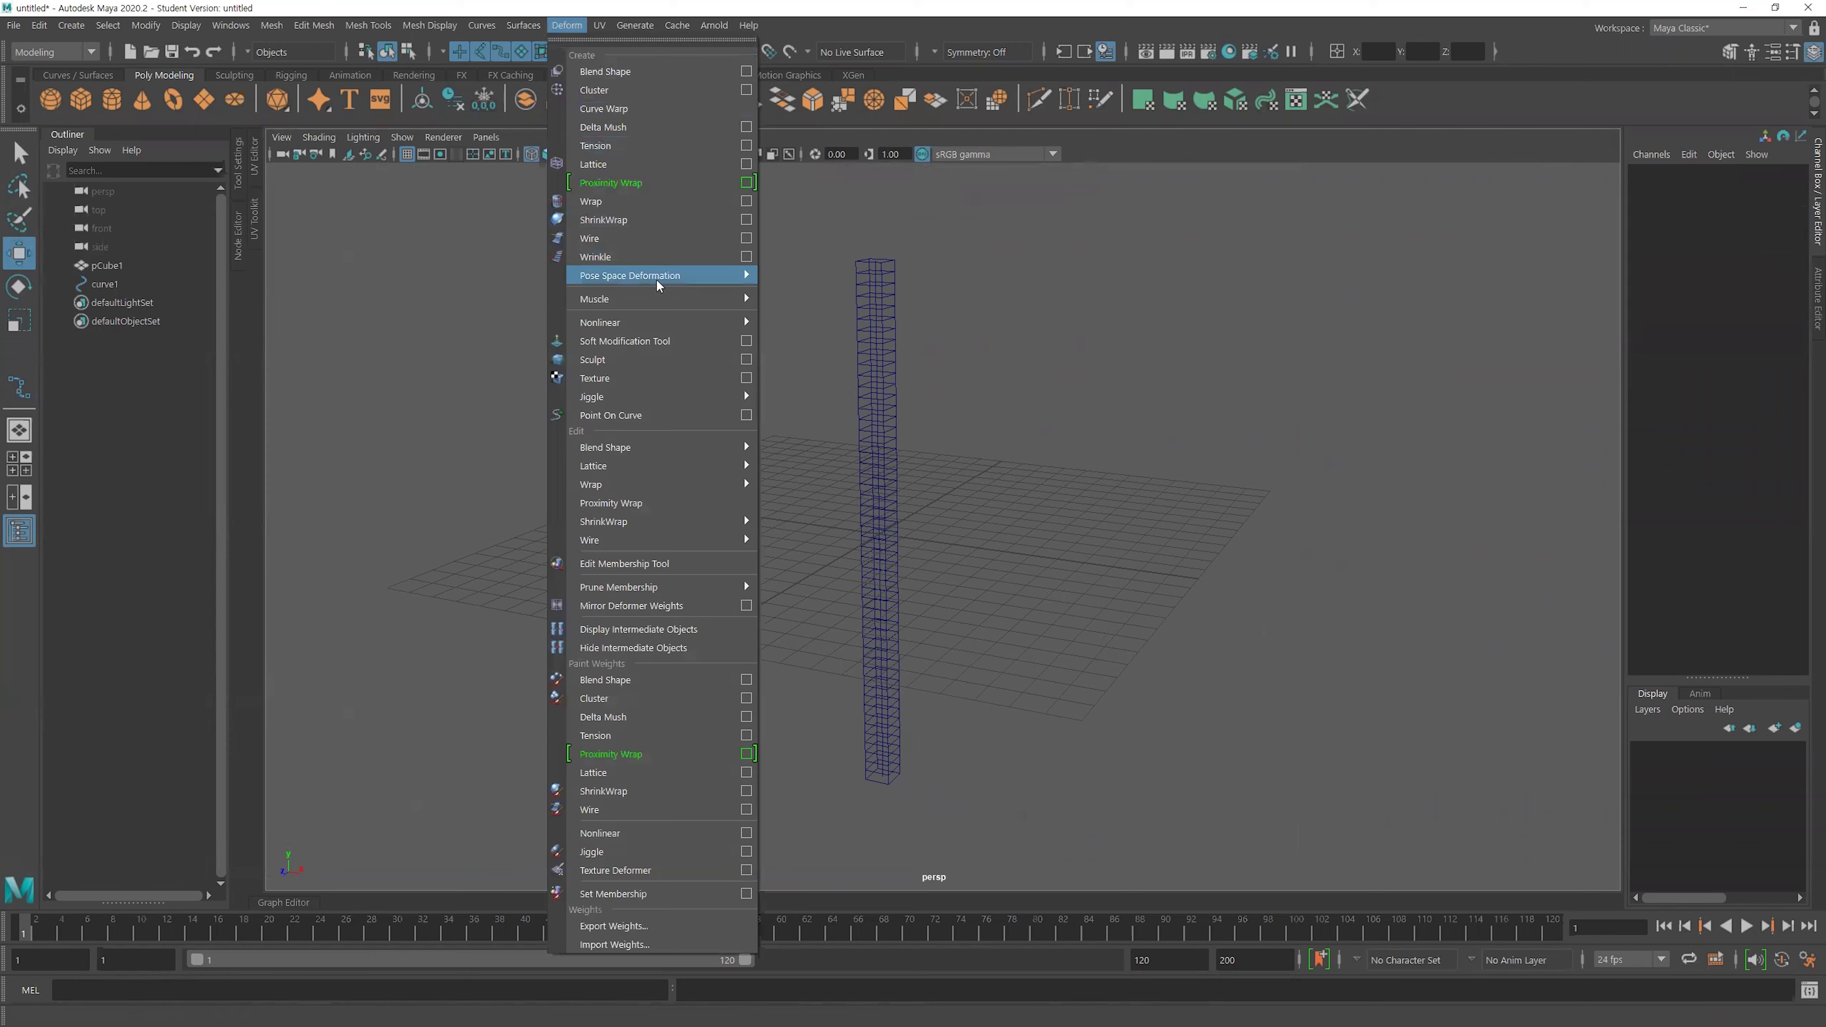
# Bind curve1 to pCube1 as a wire deformer, creating curve1BaseWire.
pyautogui.click(644, 242)
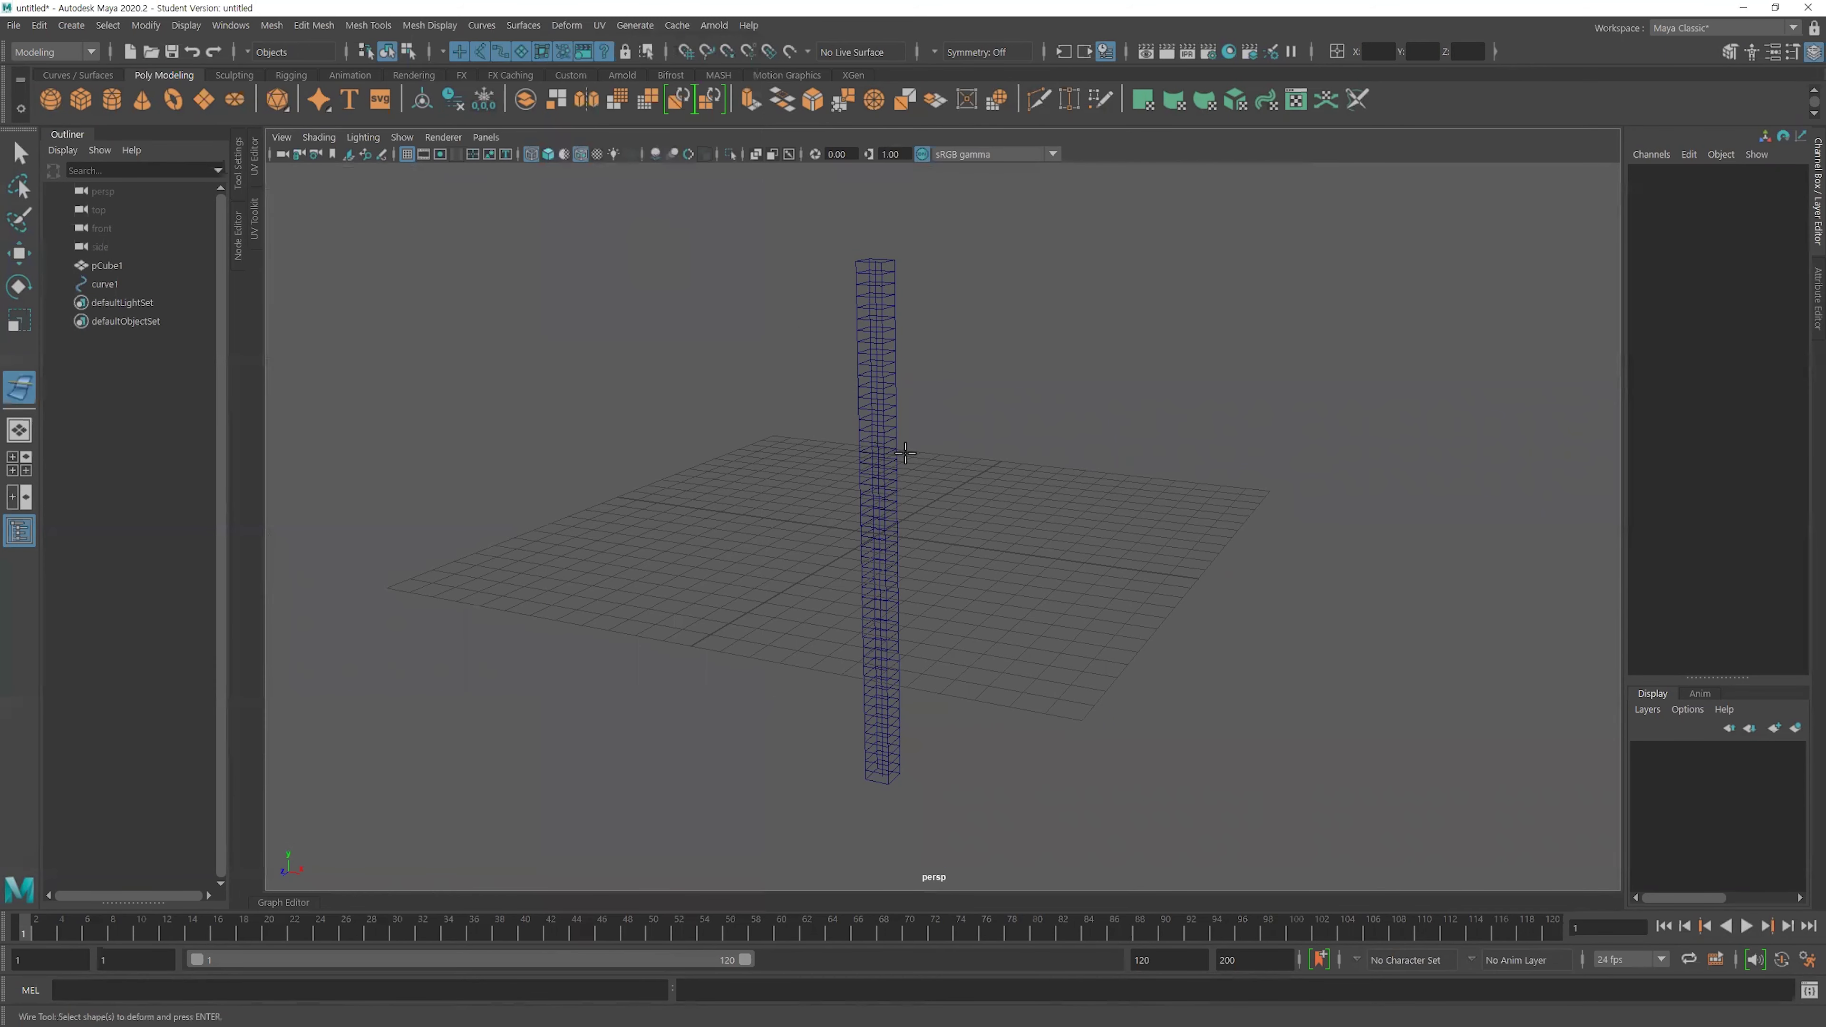
pyautogui.click(894, 476)
pyautogui.press('Return')
pyautogui.keyDown('alt'); pyautogui.moveTo(611, 435); pyautogui.dragTo(1423, 563, button='right'); pyautogui.keyUp('alt')
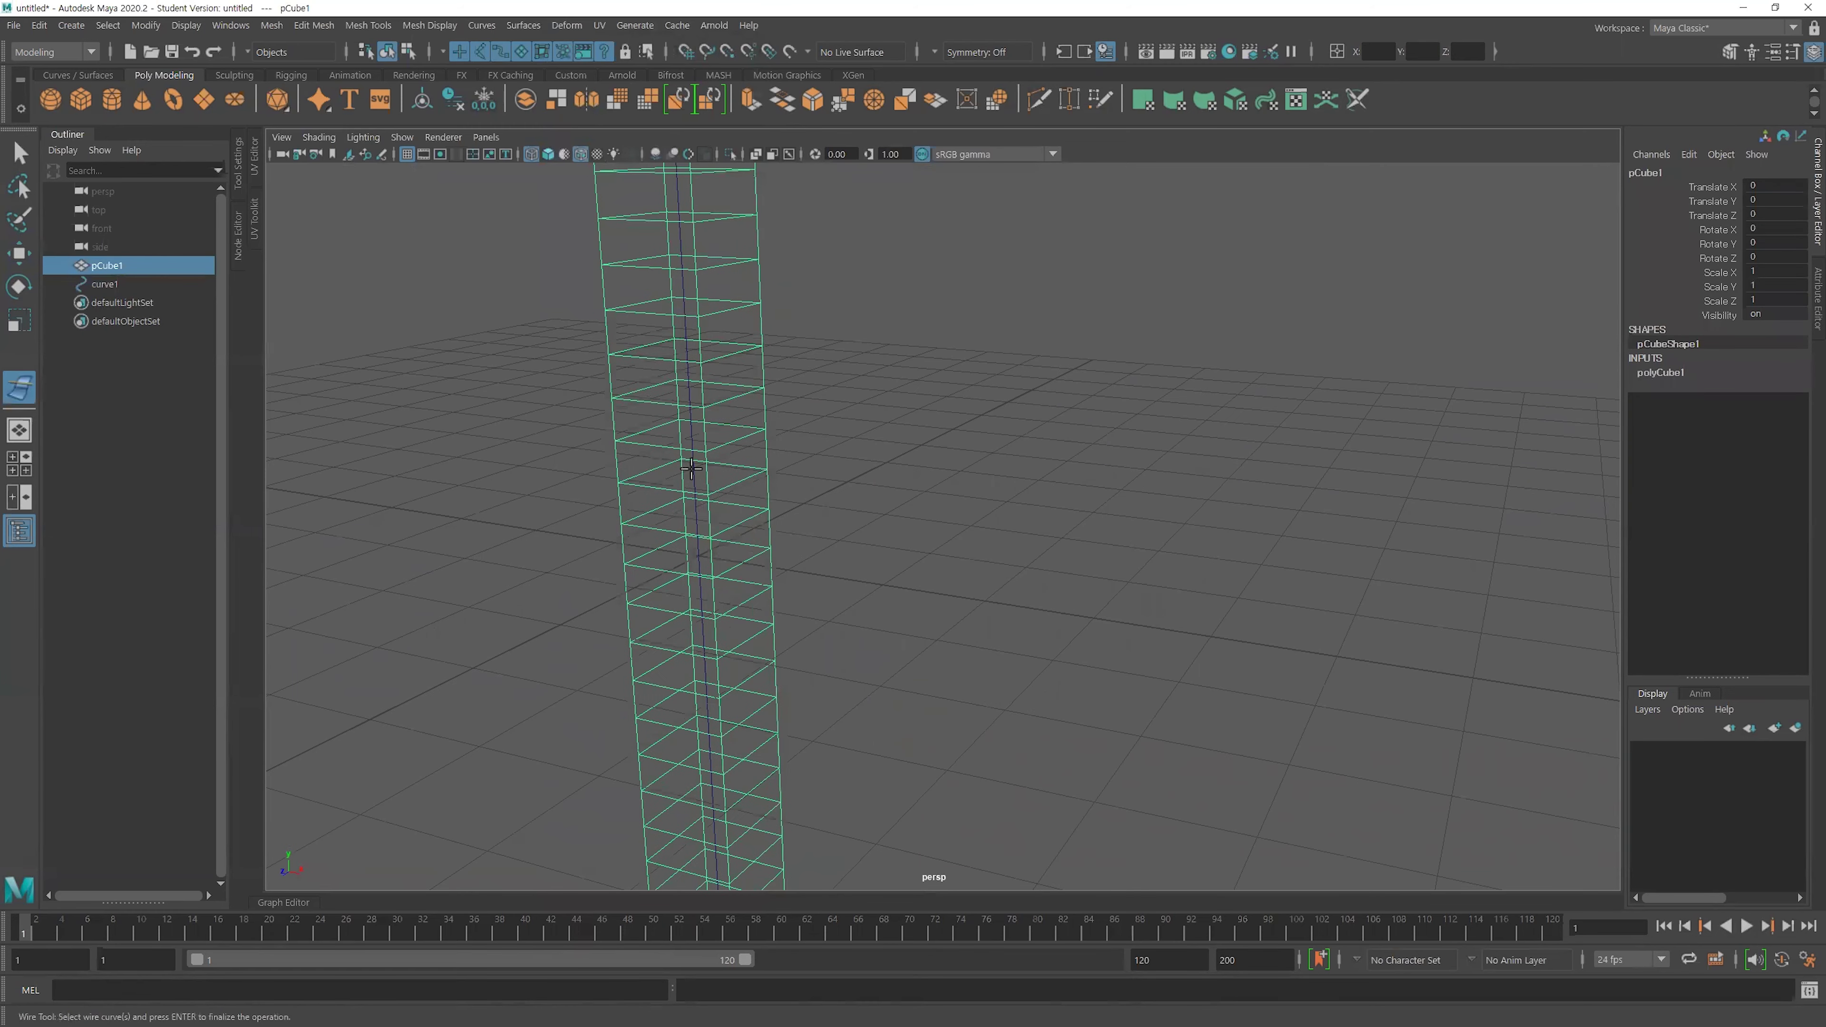
pyautogui.click(691, 469)
pyautogui.press('Return')
pyautogui.keyDown('alt'); pyautogui.moveTo(1250, 490); pyautogui.dragTo(620, 508, button='right'); pyautogui.keyUp('alt')
pyautogui.keyDown('alt'); pyautogui.moveTo(651, 797); pyautogui.dragTo(821, 615, button='right'); pyautogui.keyUp('alt')
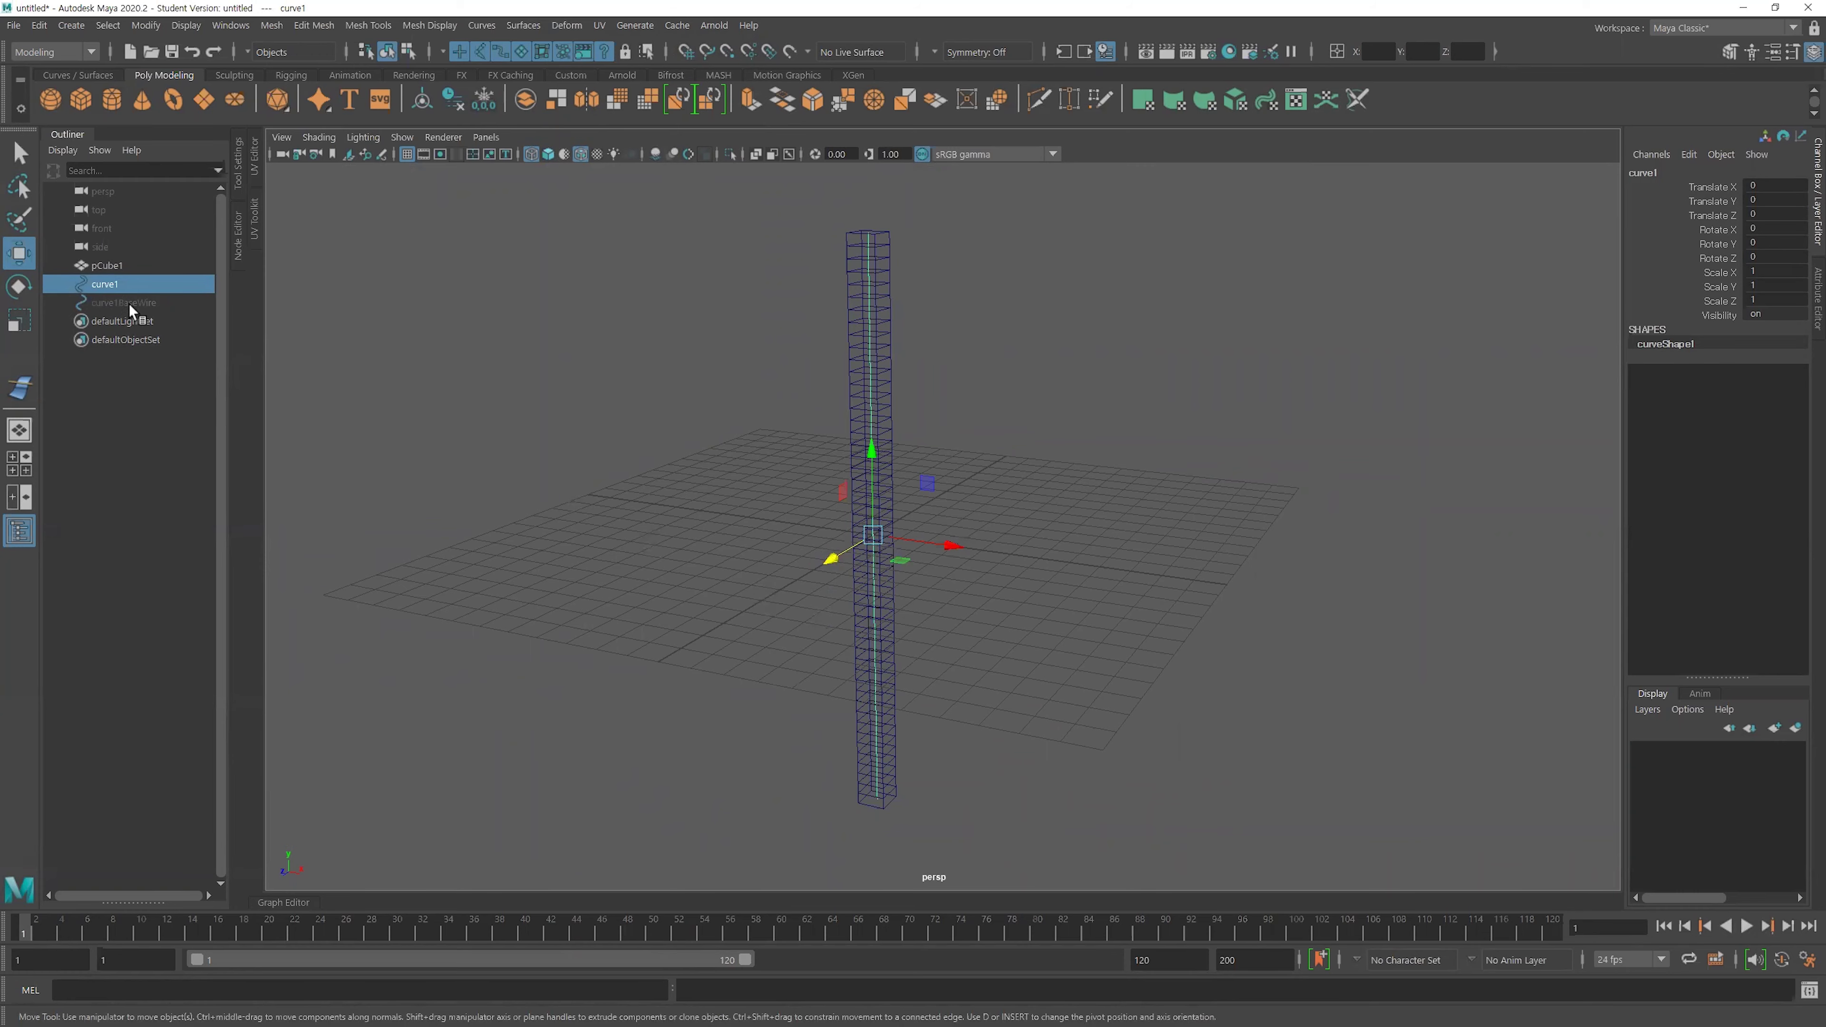
# Test-bend the column by moving curve1's top CVs, then undo to straighten it.
pyautogui.press('F8')
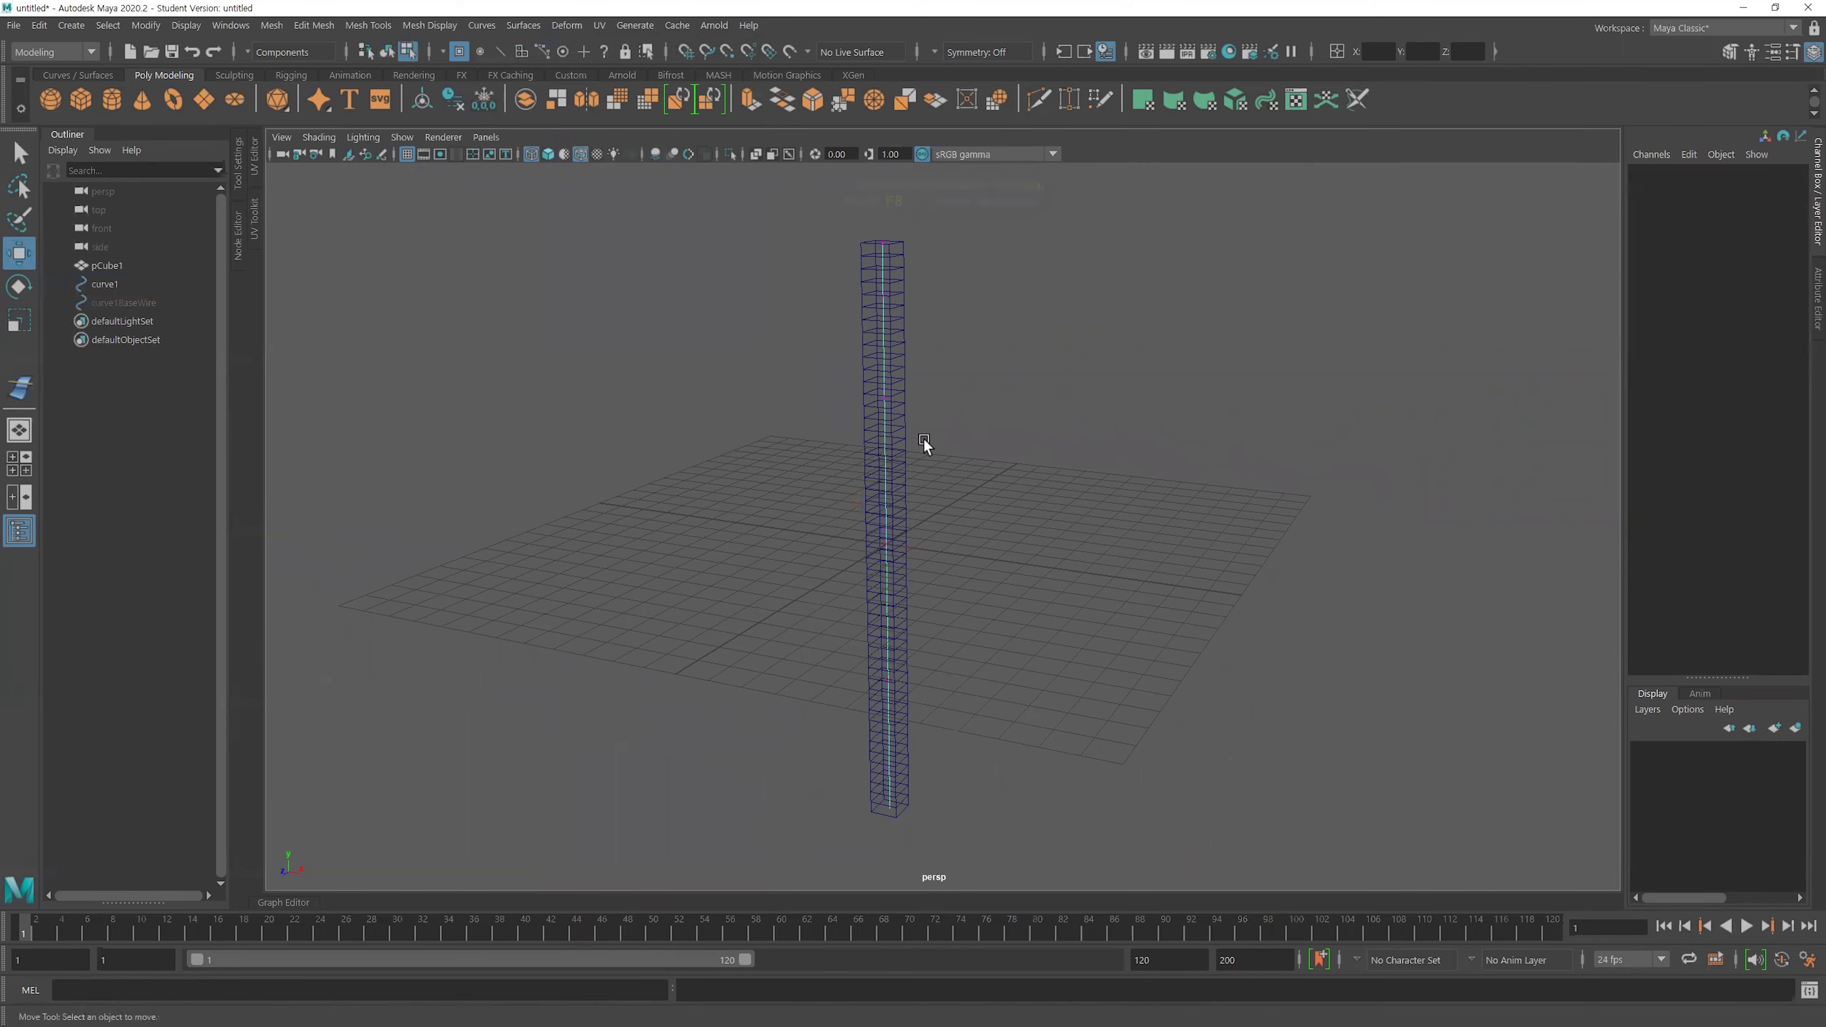
pyautogui.scroll(-2, 999, 417)
pyautogui.click(875, 315)
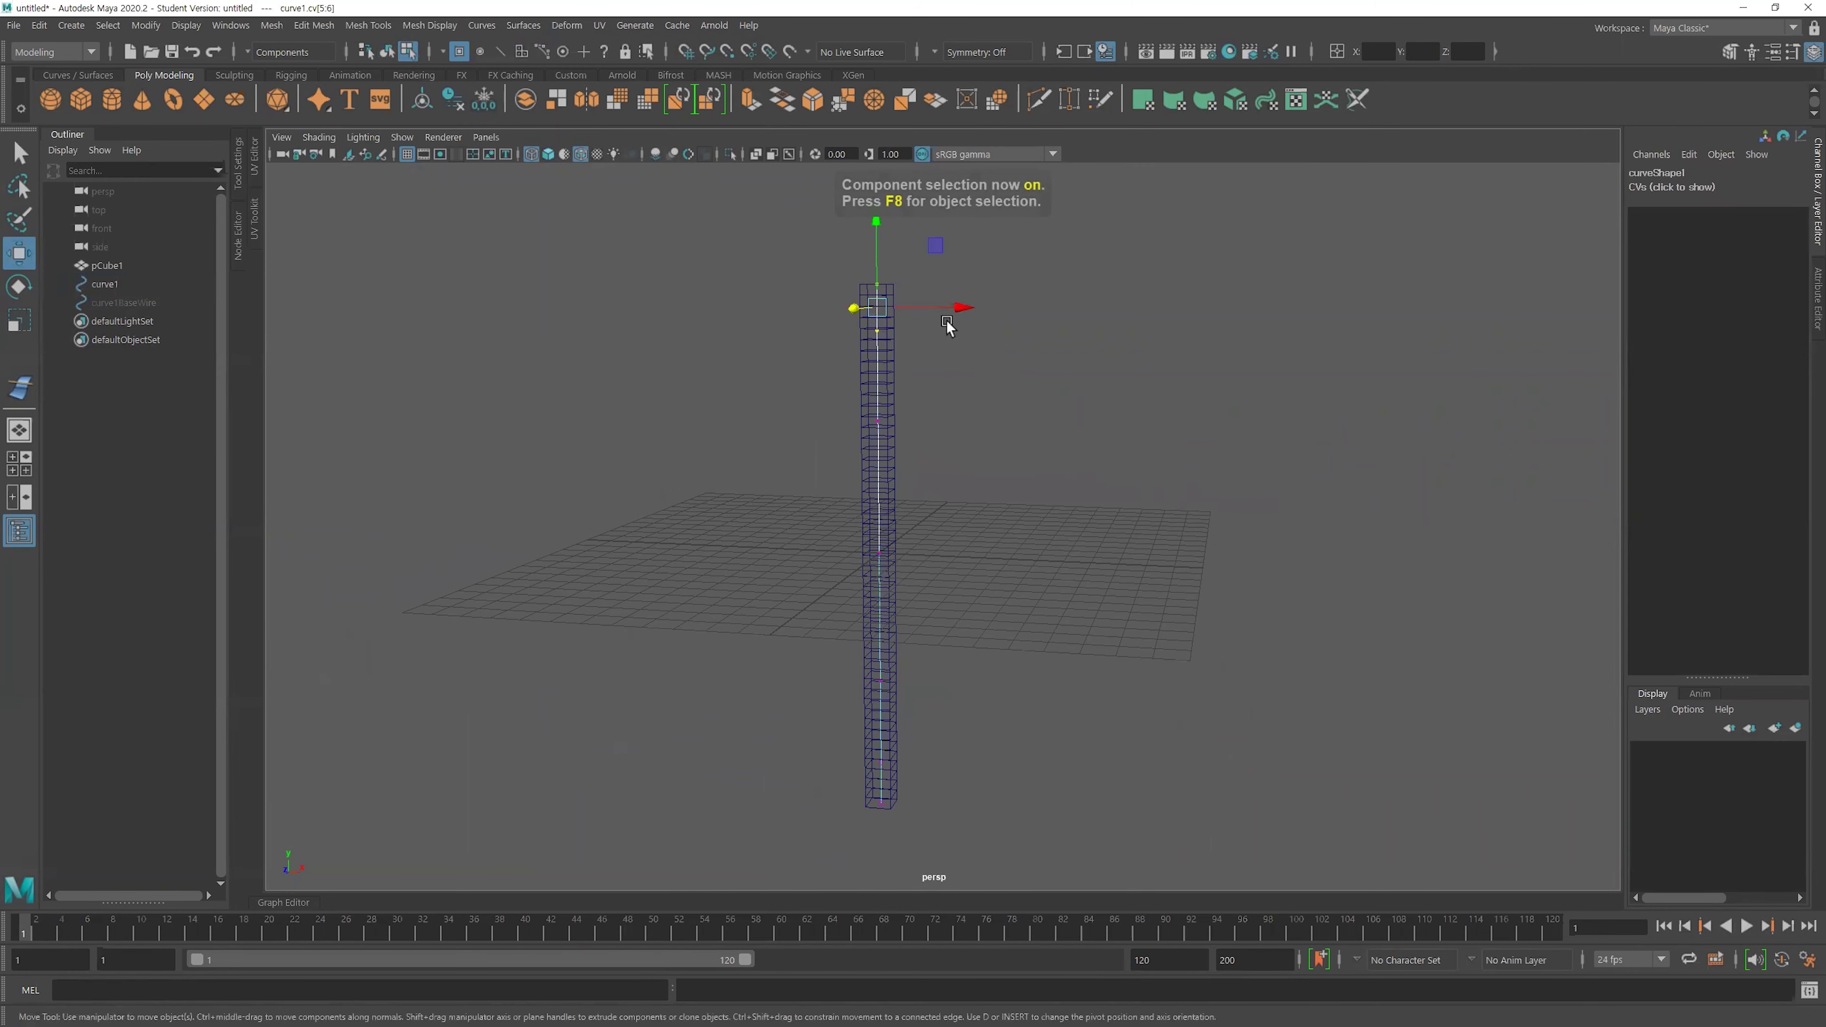
pyautogui.moveTo(957, 314); pyautogui.dragTo(616, 345)
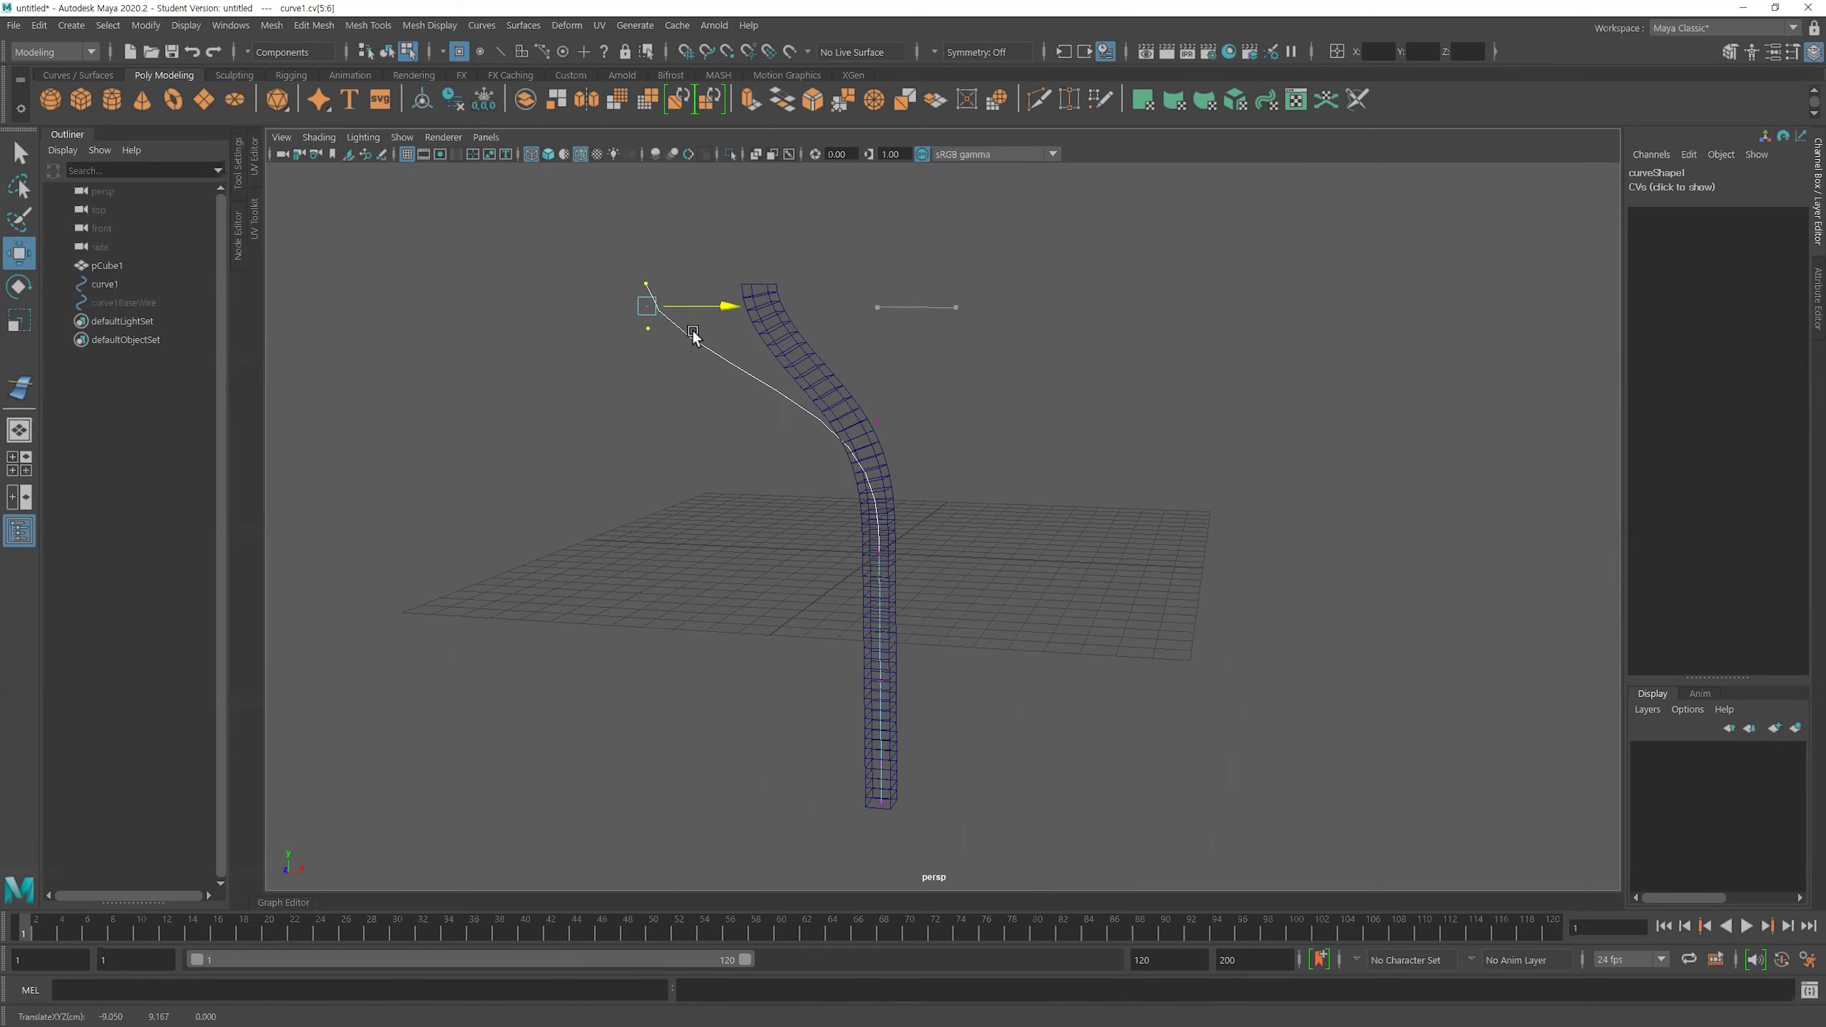
pyautogui.moveTo(616, 346)
pyautogui.mouseDown()
pyautogui.moveTo(1023, 408)
pyautogui.moveTo(930, 353)
pyautogui.mouseUp()
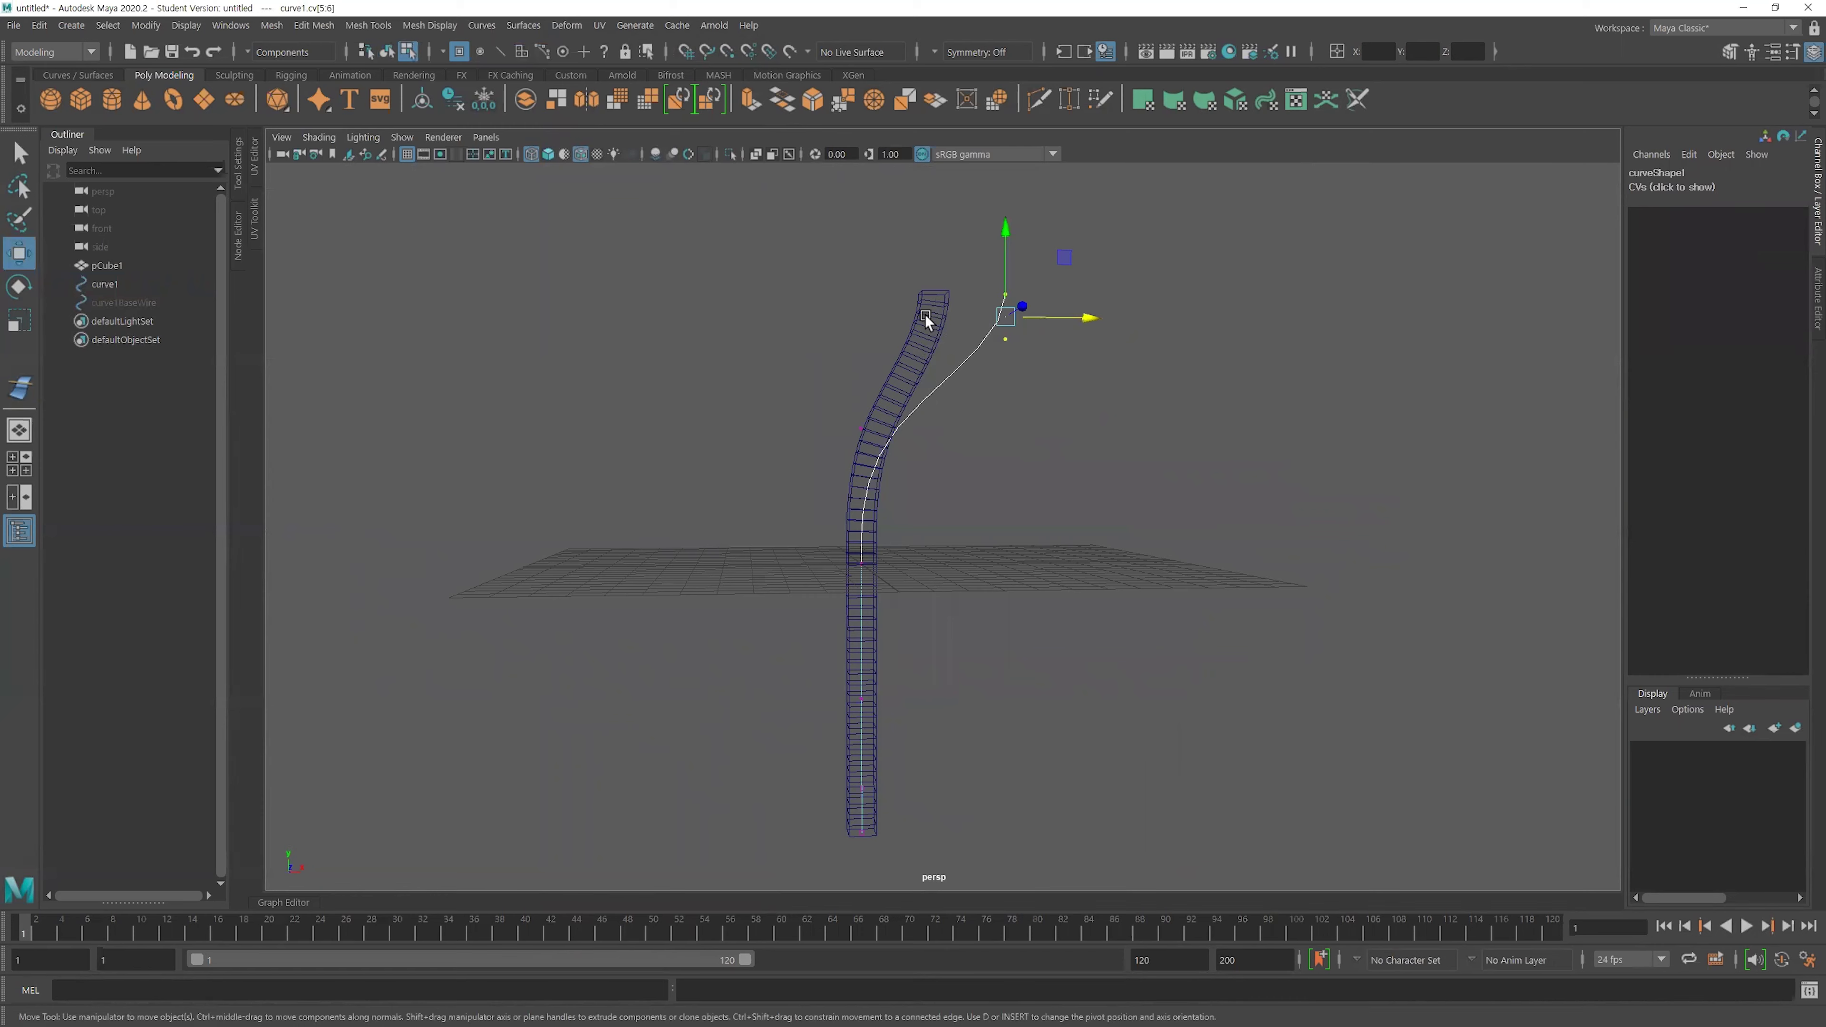
pyautogui.hotkey('ctrl', 'z')
pyautogui.hotkey('ctrl', 'z')
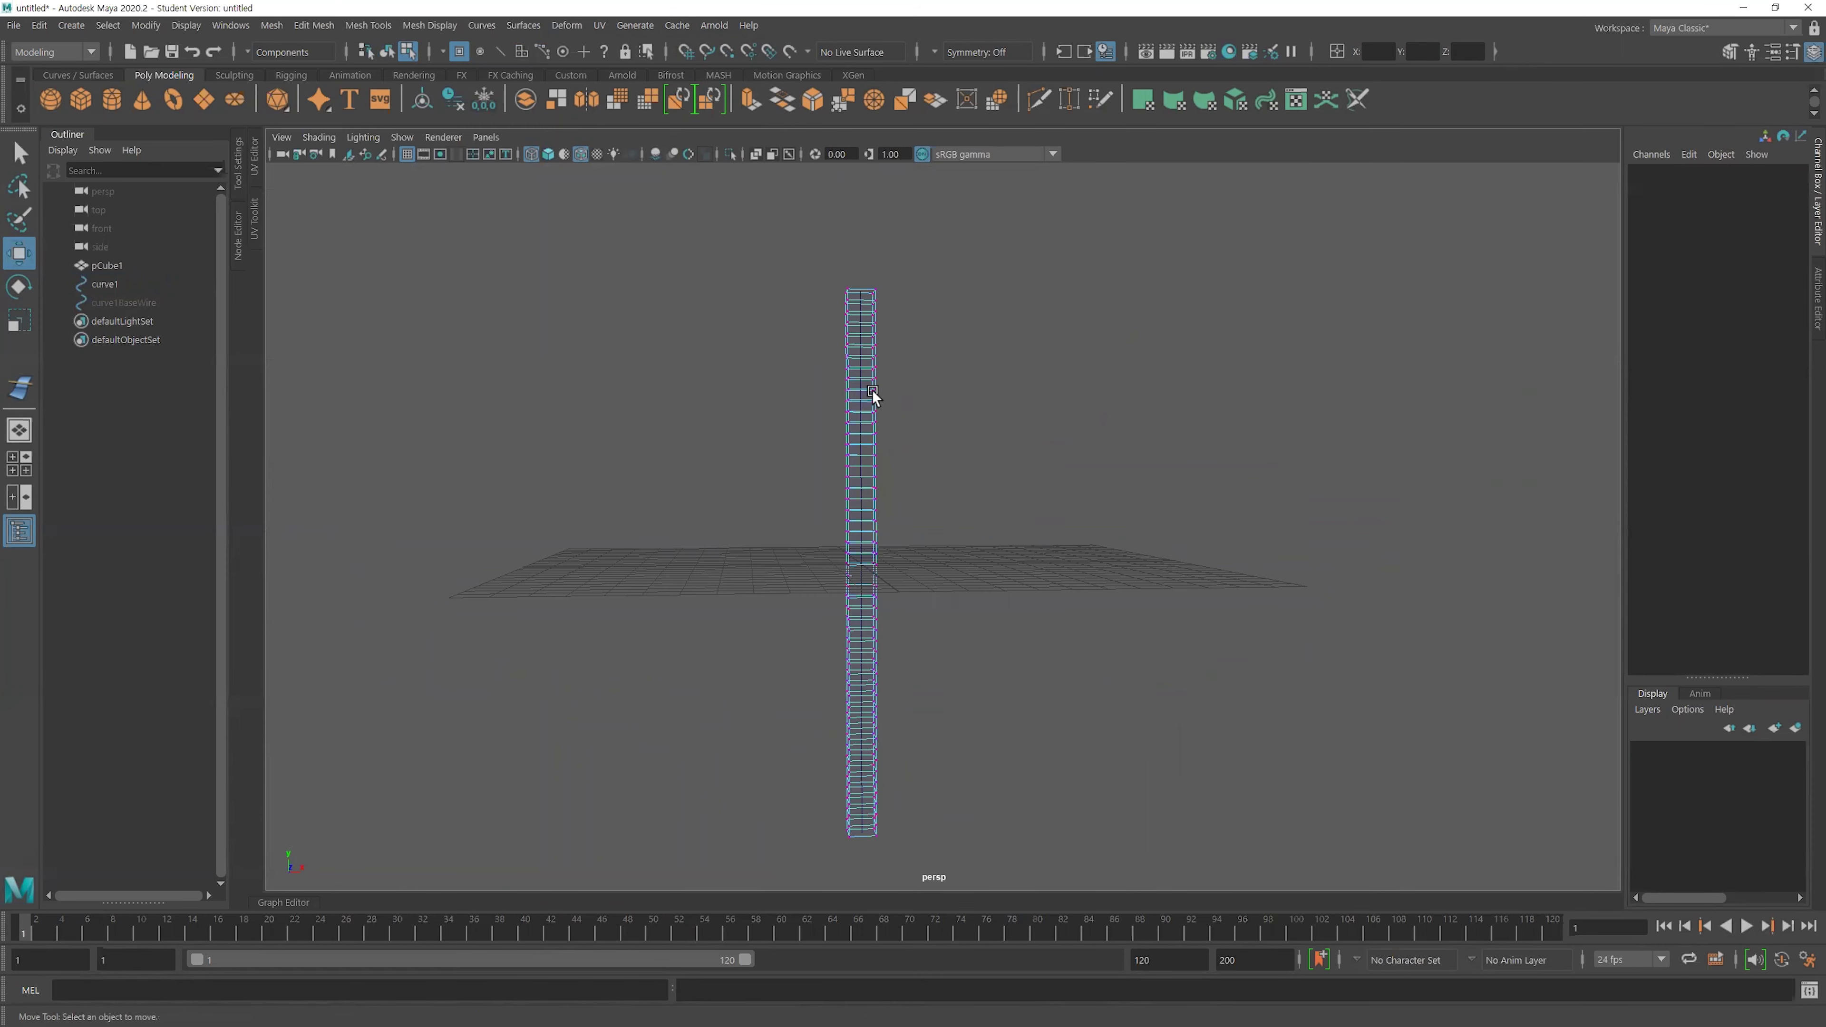
# Set the column's wire1 Dropoff Distance[0] to 100.
pyautogui.press('F8')
pyautogui.moveTo(884, 391)
pyautogui.keyDown('alt'); pyautogui.mouseDown()
pyautogui.moveTo(860, 415)
pyautogui.moveTo(906, 405)
pyautogui.mouseUp(); pyautogui.keyUp('alt')
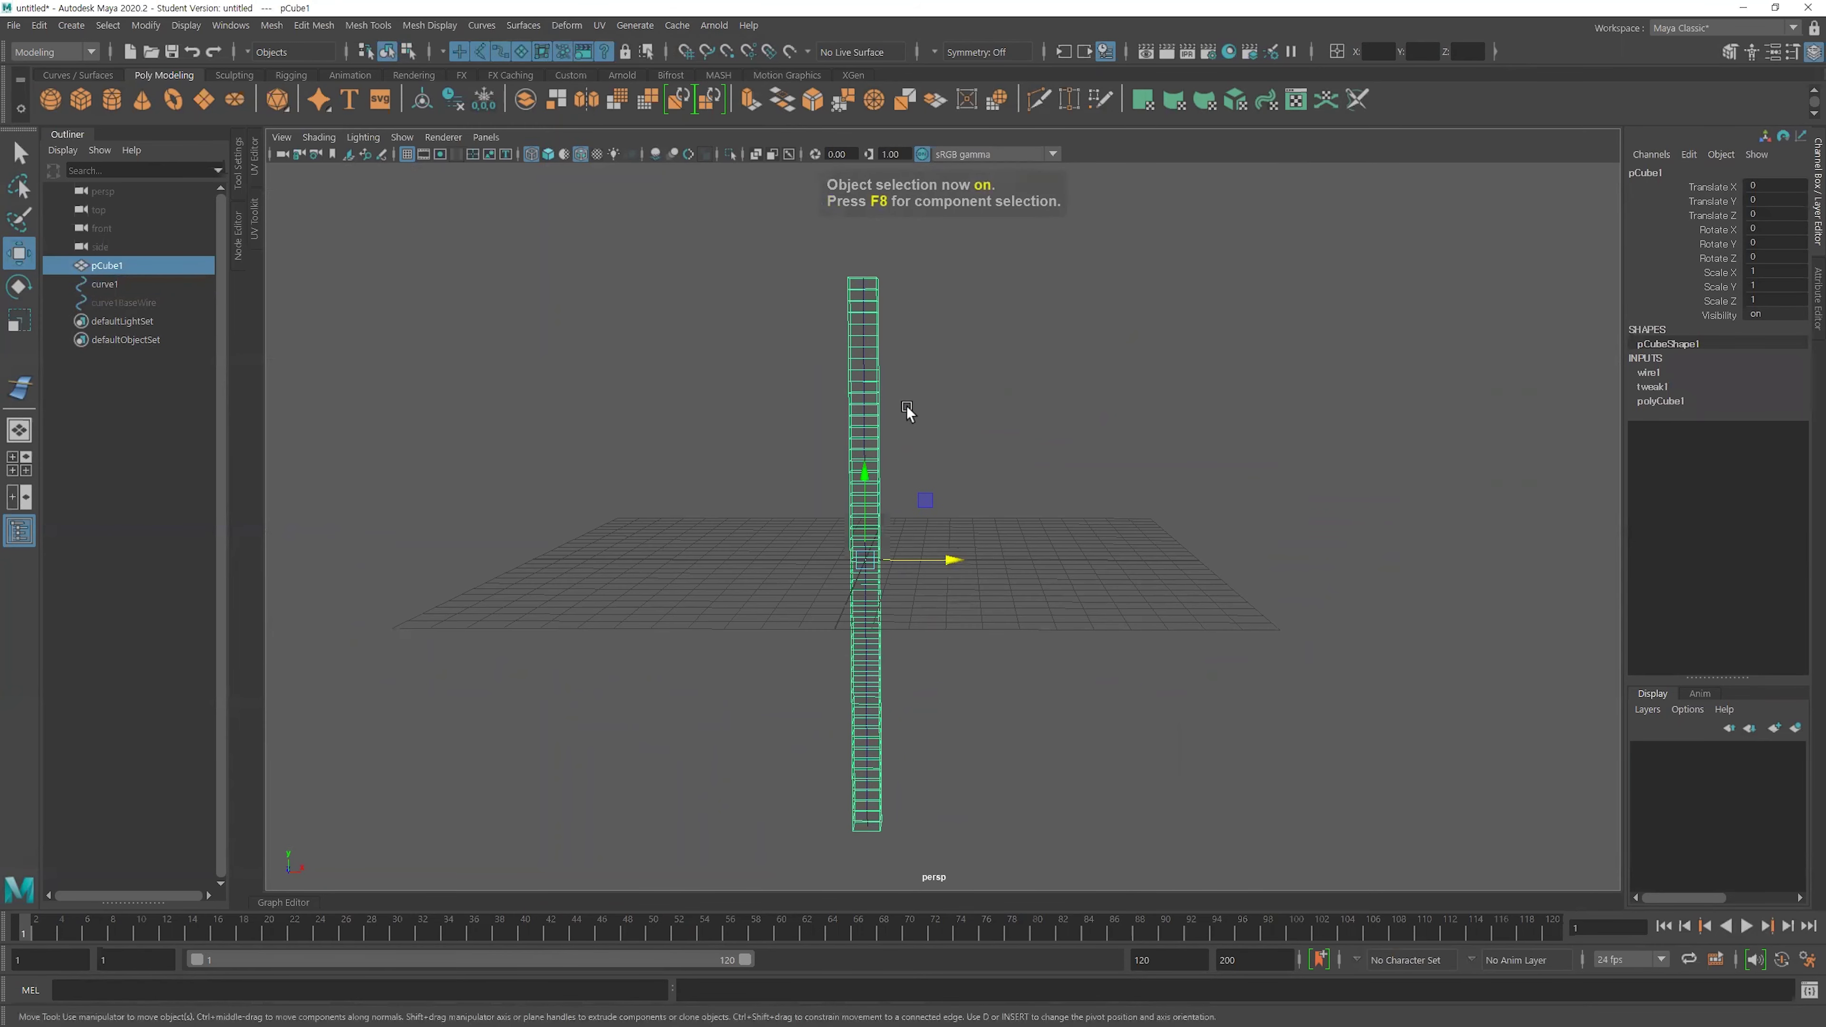
pyautogui.click(1646, 374)
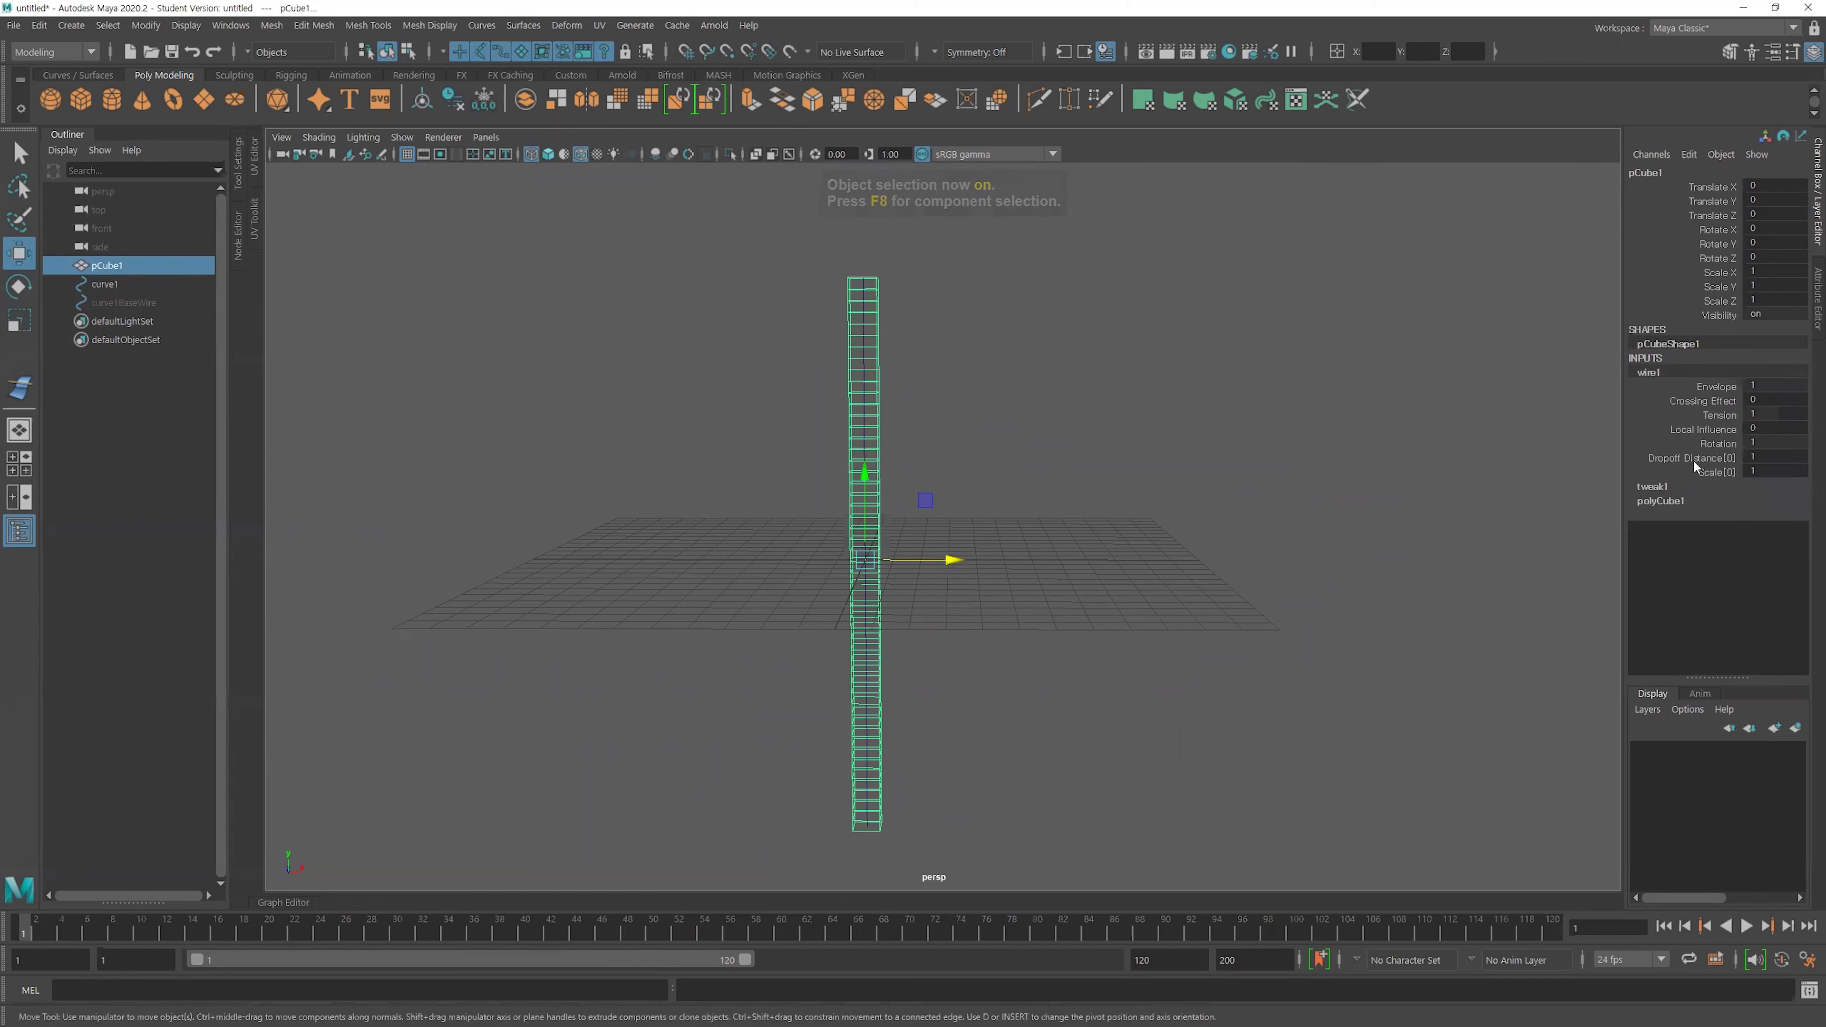
pyautogui.click(1690, 458)
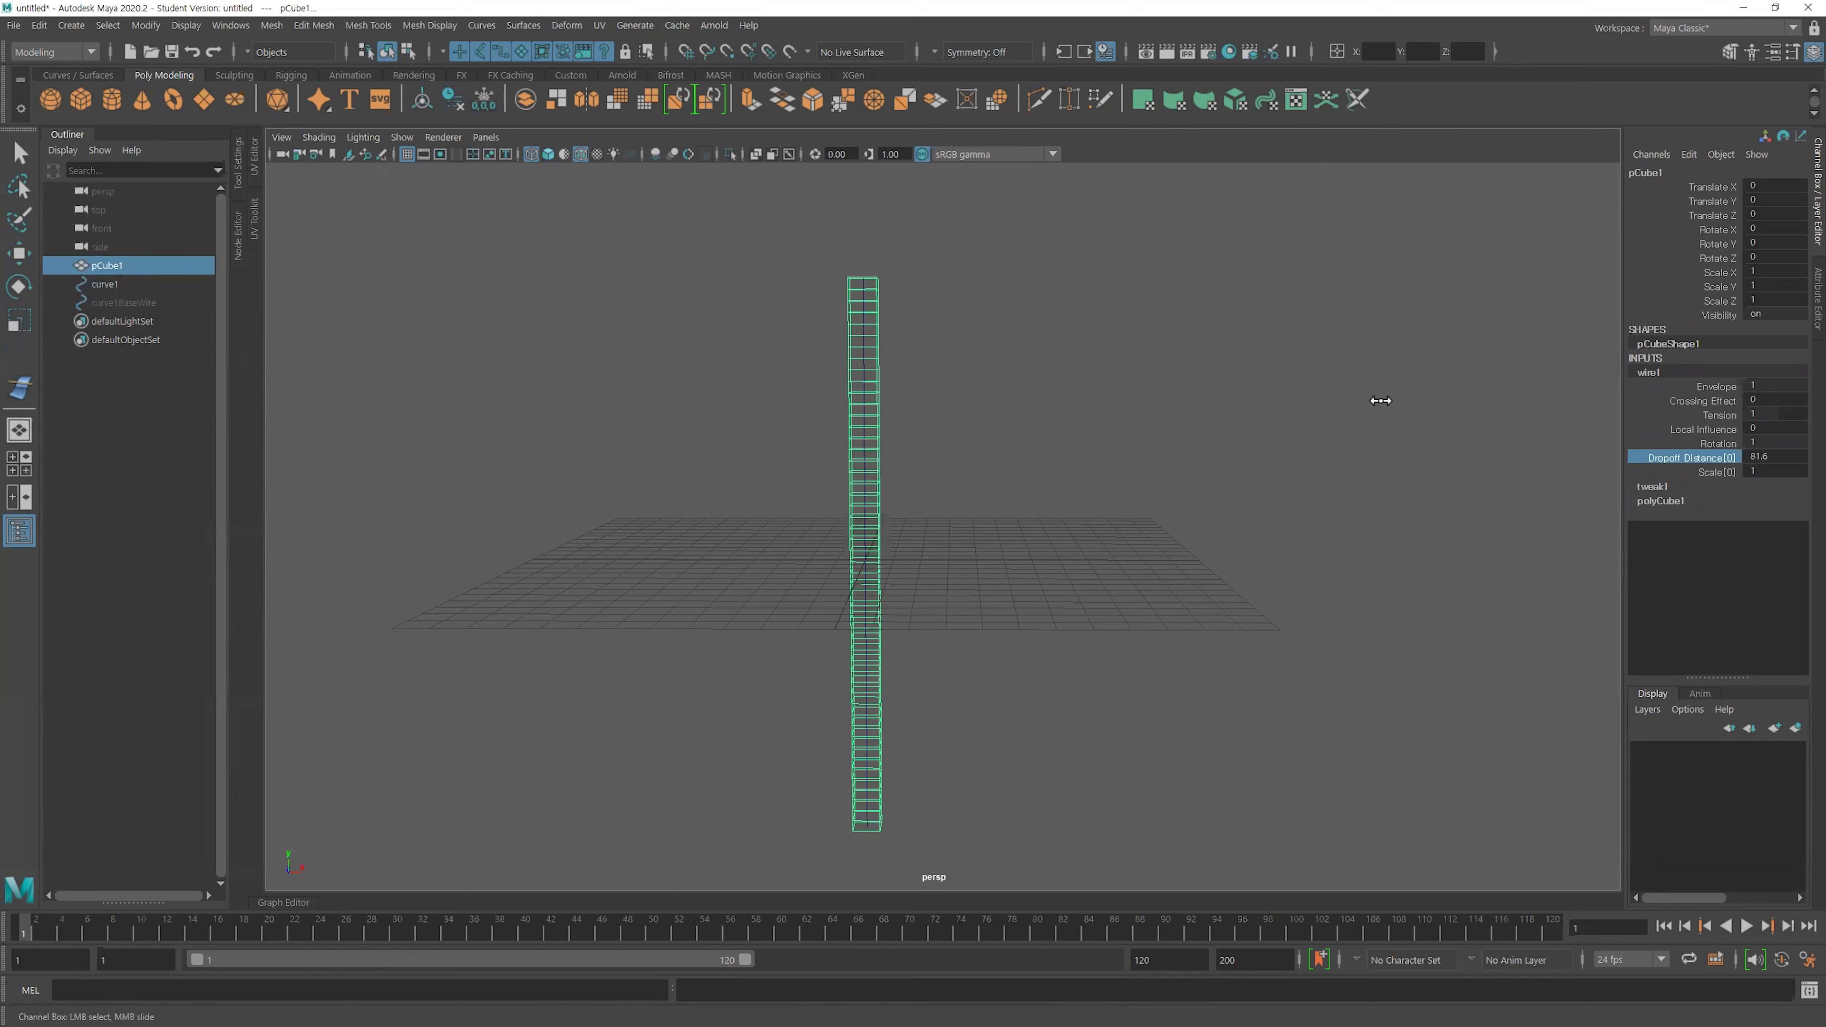
pyautogui.moveTo(989, 440); pyautogui.dragTo(1241, 440, button='middle')
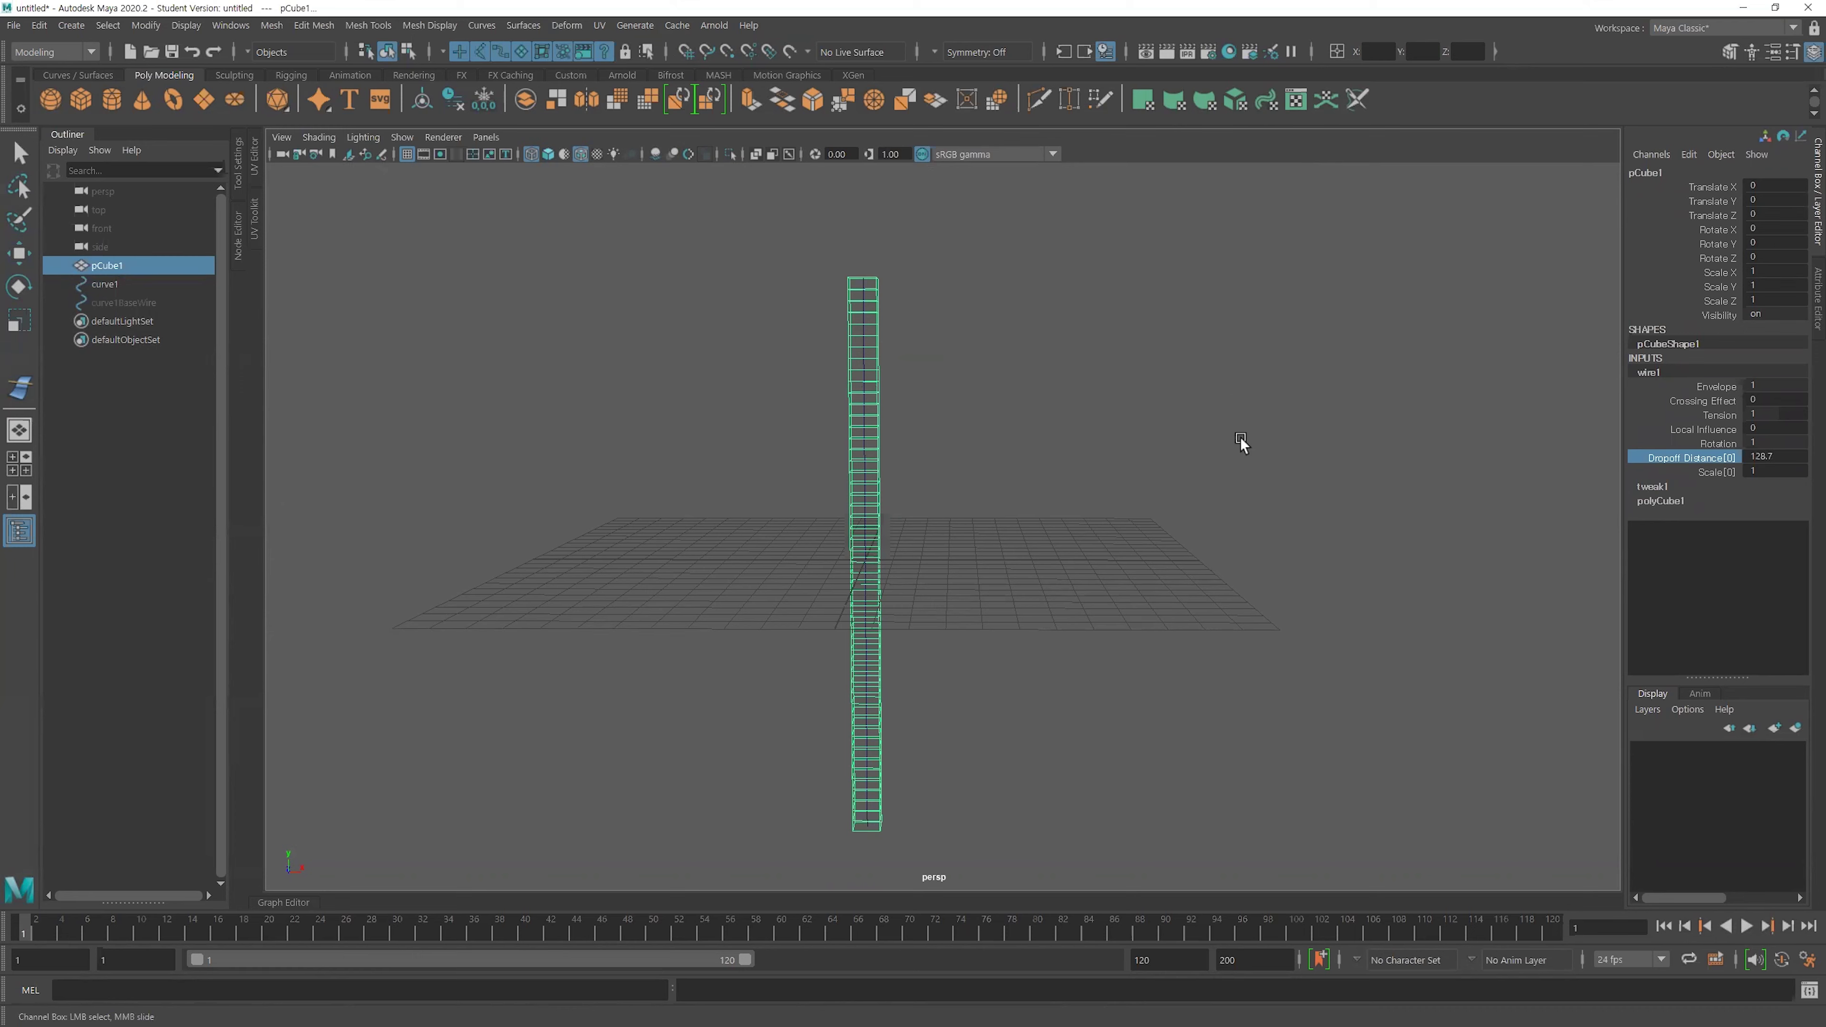
pyautogui.doubleClick(1766, 458)
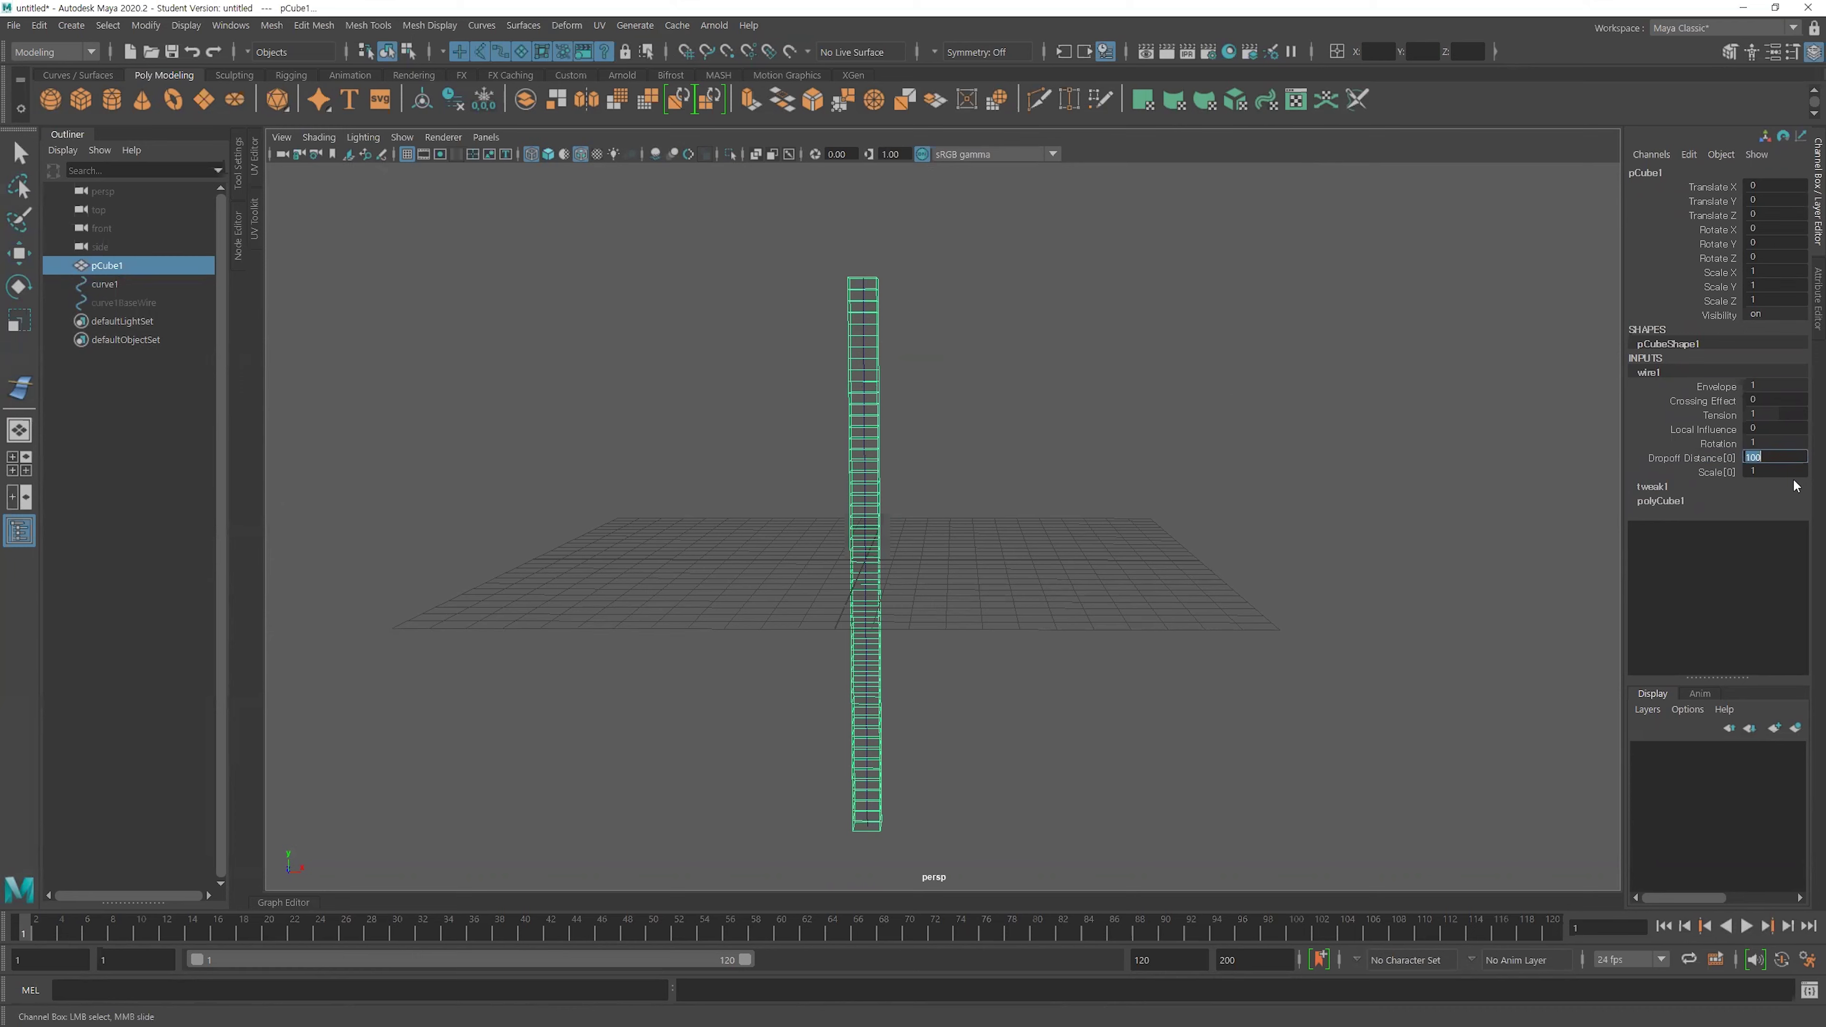
pyautogui.press('Return')
pyautogui.click(871, 312)
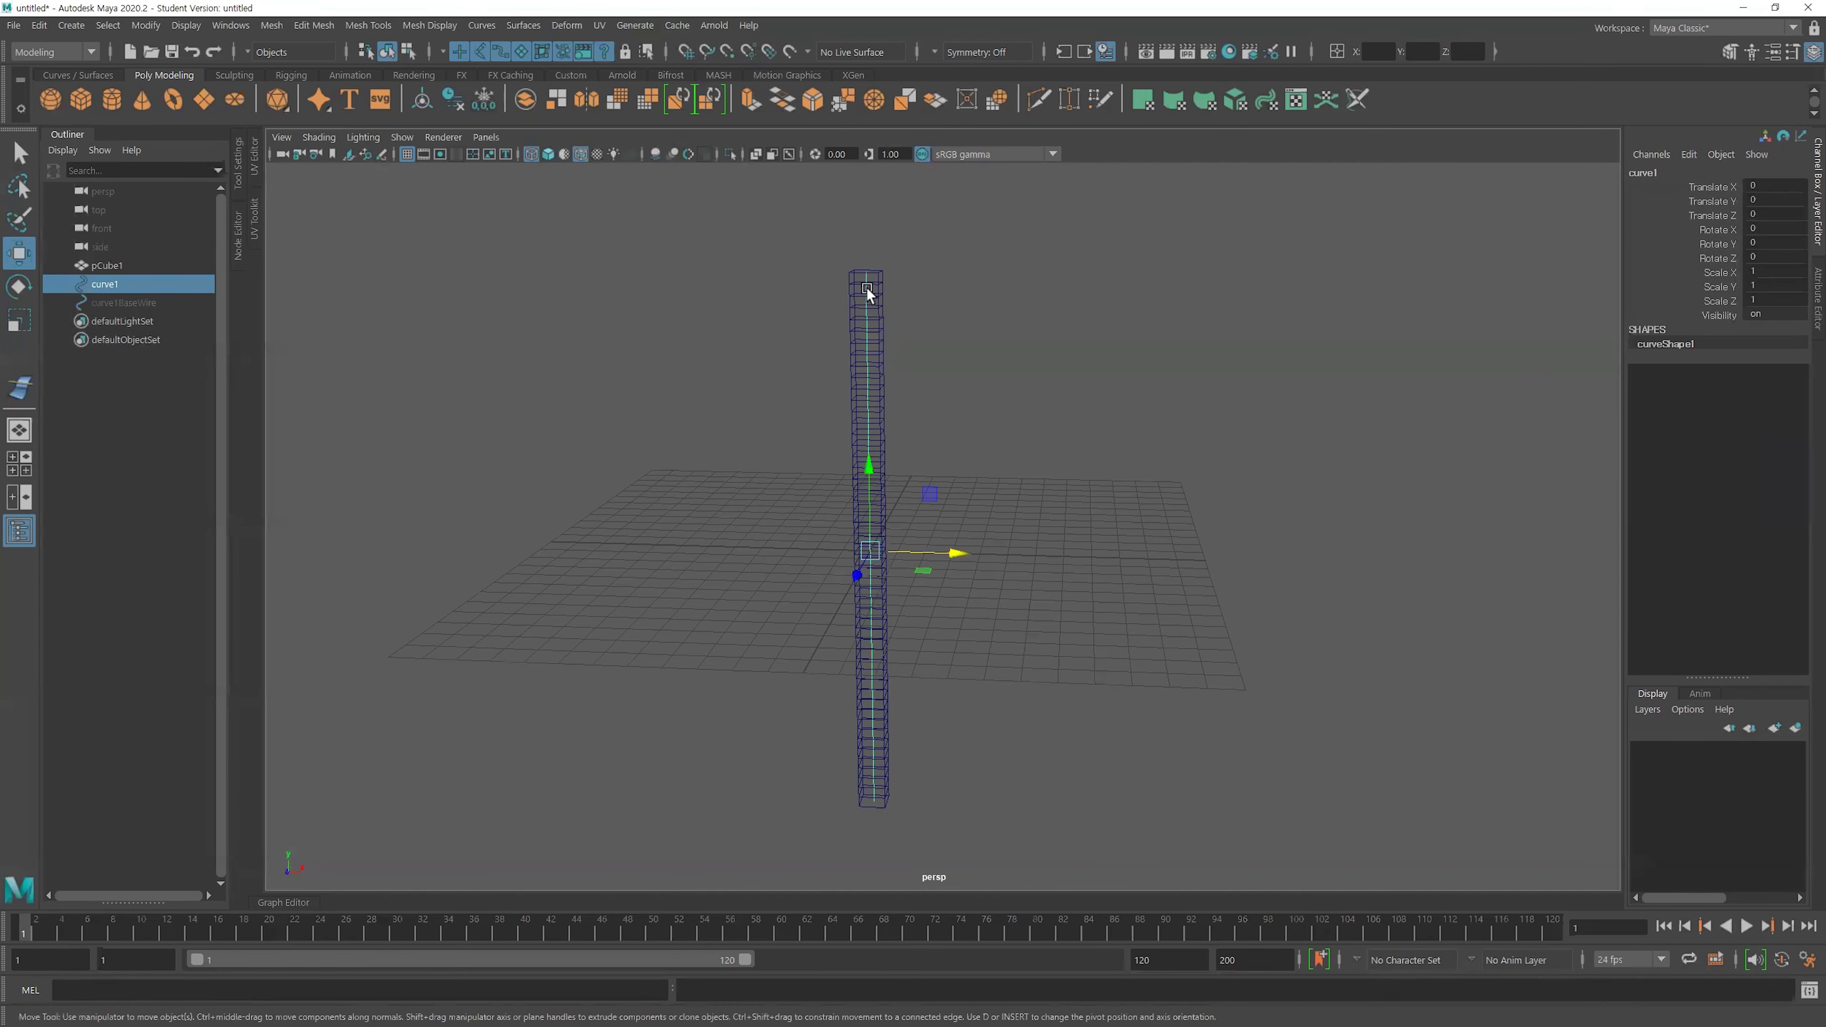
# Bend curve1's top and middle CVs into an S-bend, undoing the last move.
pyautogui.press('F8')
pyautogui.moveTo(935, 322); pyautogui.dragTo(855, 378)
pyautogui.moveTo(945, 296); pyautogui.dragTo(1039, 331)
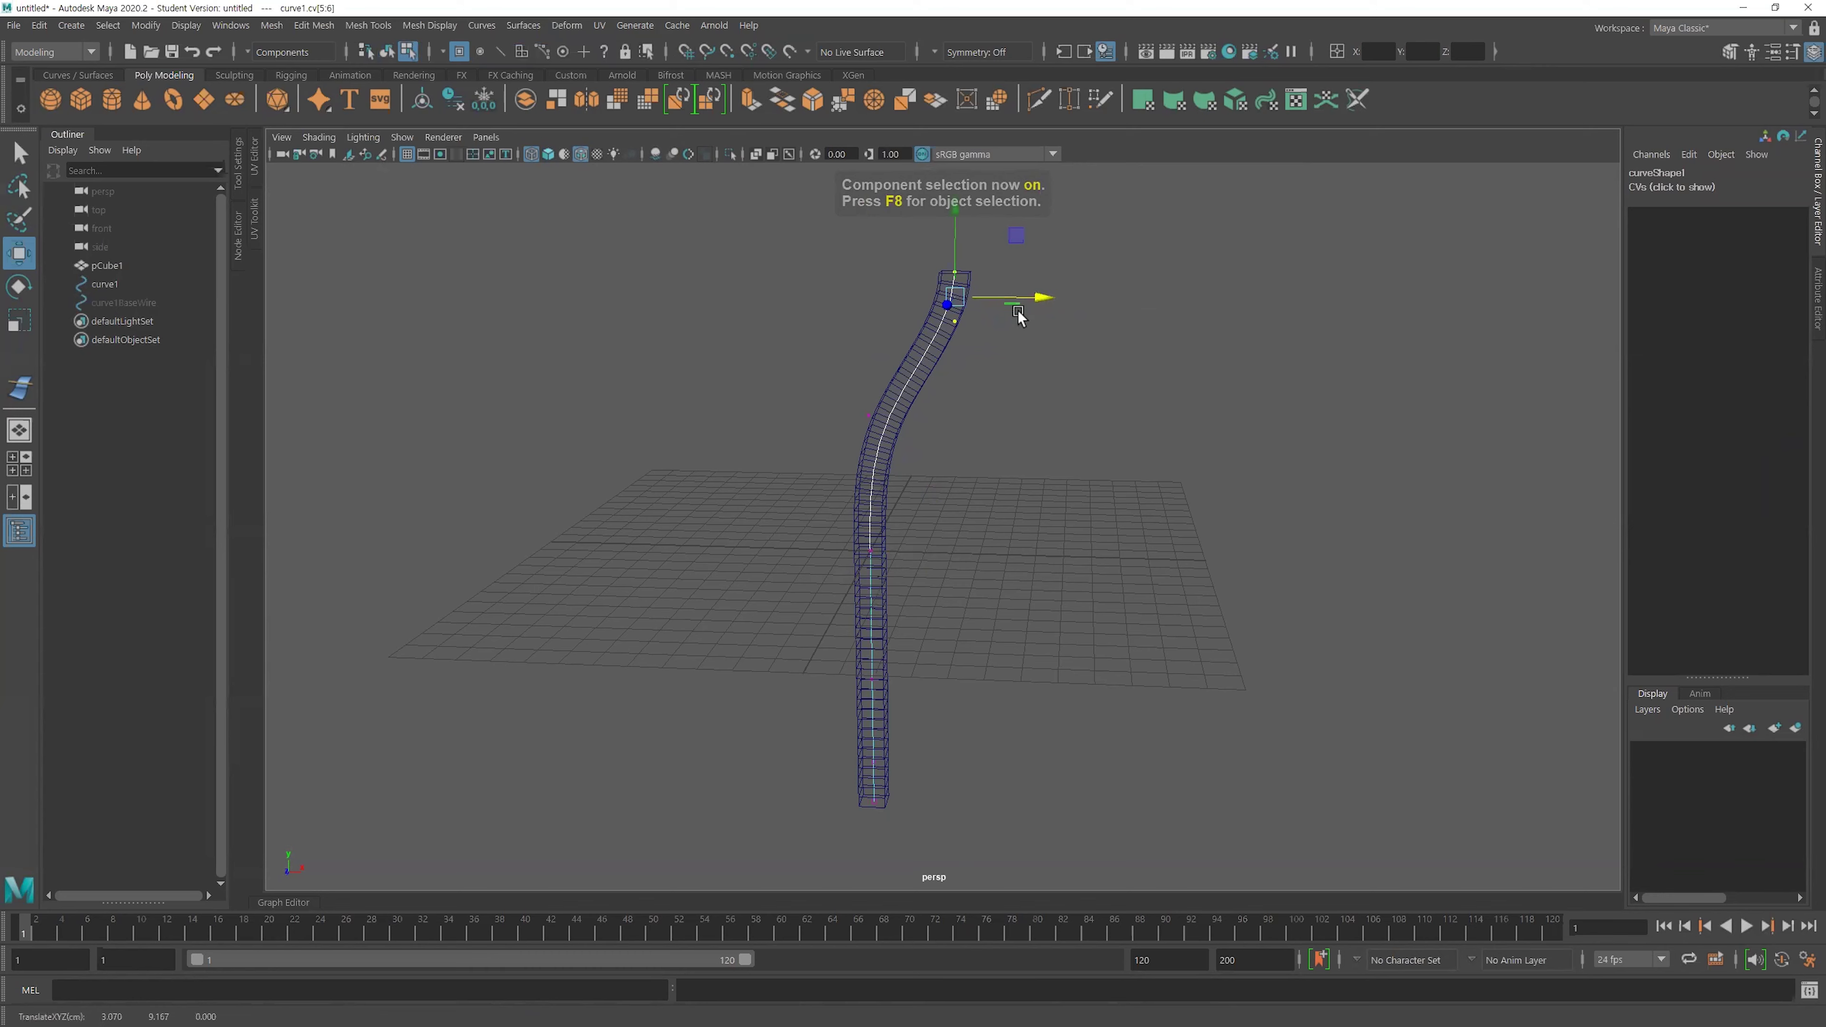
pyautogui.click(868, 415)
pyautogui.moveTo(869, 416); pyautogui.dragTo(794, 435)
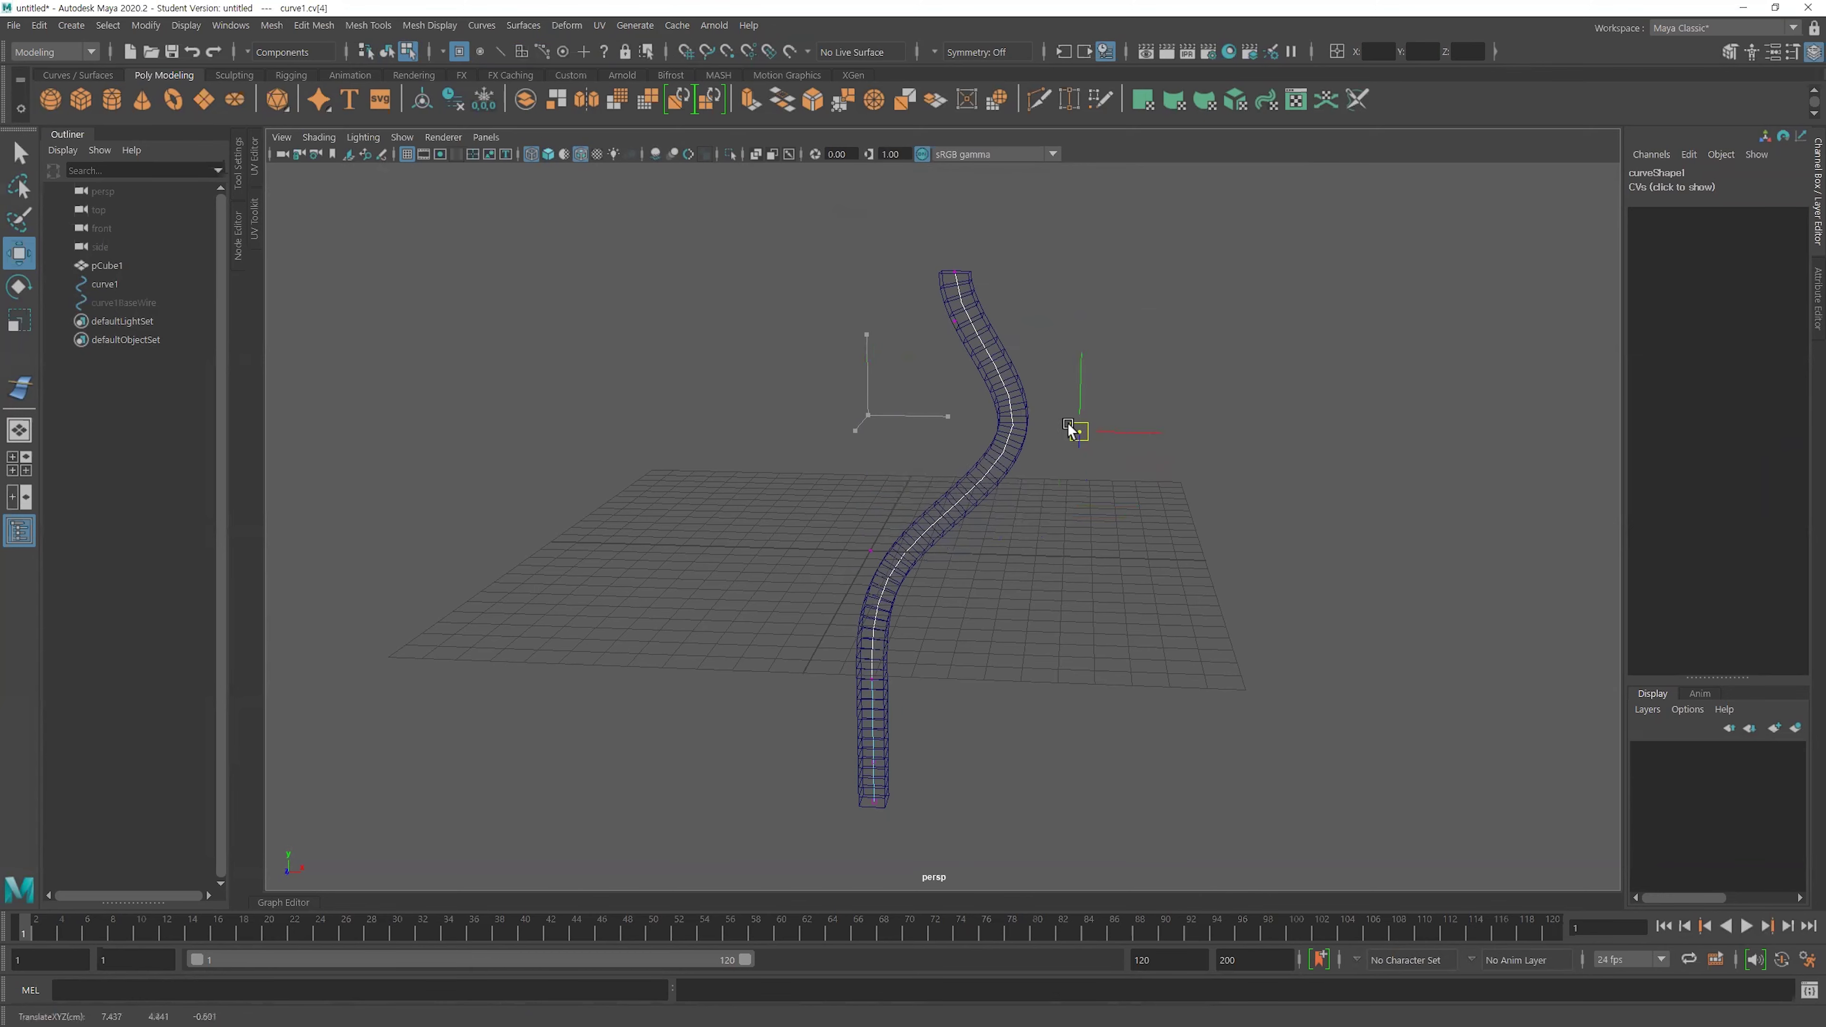
pyautogui.moveTo(945, 571)
pyautogui.mouseDown()
pyautogui.moveTo(686, 475)
pyautogui.moveTo(994, 518)
pyautogui.moveTo(868, 561)
pyautogui.moveTo(762, 550)
pyautogui.mouseUp()
pyautogui.hotkey('ctrl', 'z')
# Test-bend curve1's middle and lower CVs, undo each, and return to object mode.
pyautogui.click(861, 422)
pyautogui.moveTo(862, 424); pyautogui.dragTo(700, 422)
pyautogui.hotkey('ctrl', 'z')
pyautogui.click(862, 698)
pyautogui.moveTo(863, 699)
pyautogui.mouseDown()
pyautogui.moveTo(632, 657)
pyautogui.moveTo(881, 623)
pyautogui.mouseUp()
pyautogui.hotkey('ctrl', 'z')
pyautogui.hotkey('ctrl', 'z')
pyautogui.hotkey('ctrl', 'z')
pyautogui.hotkey('ctrl', 'z')
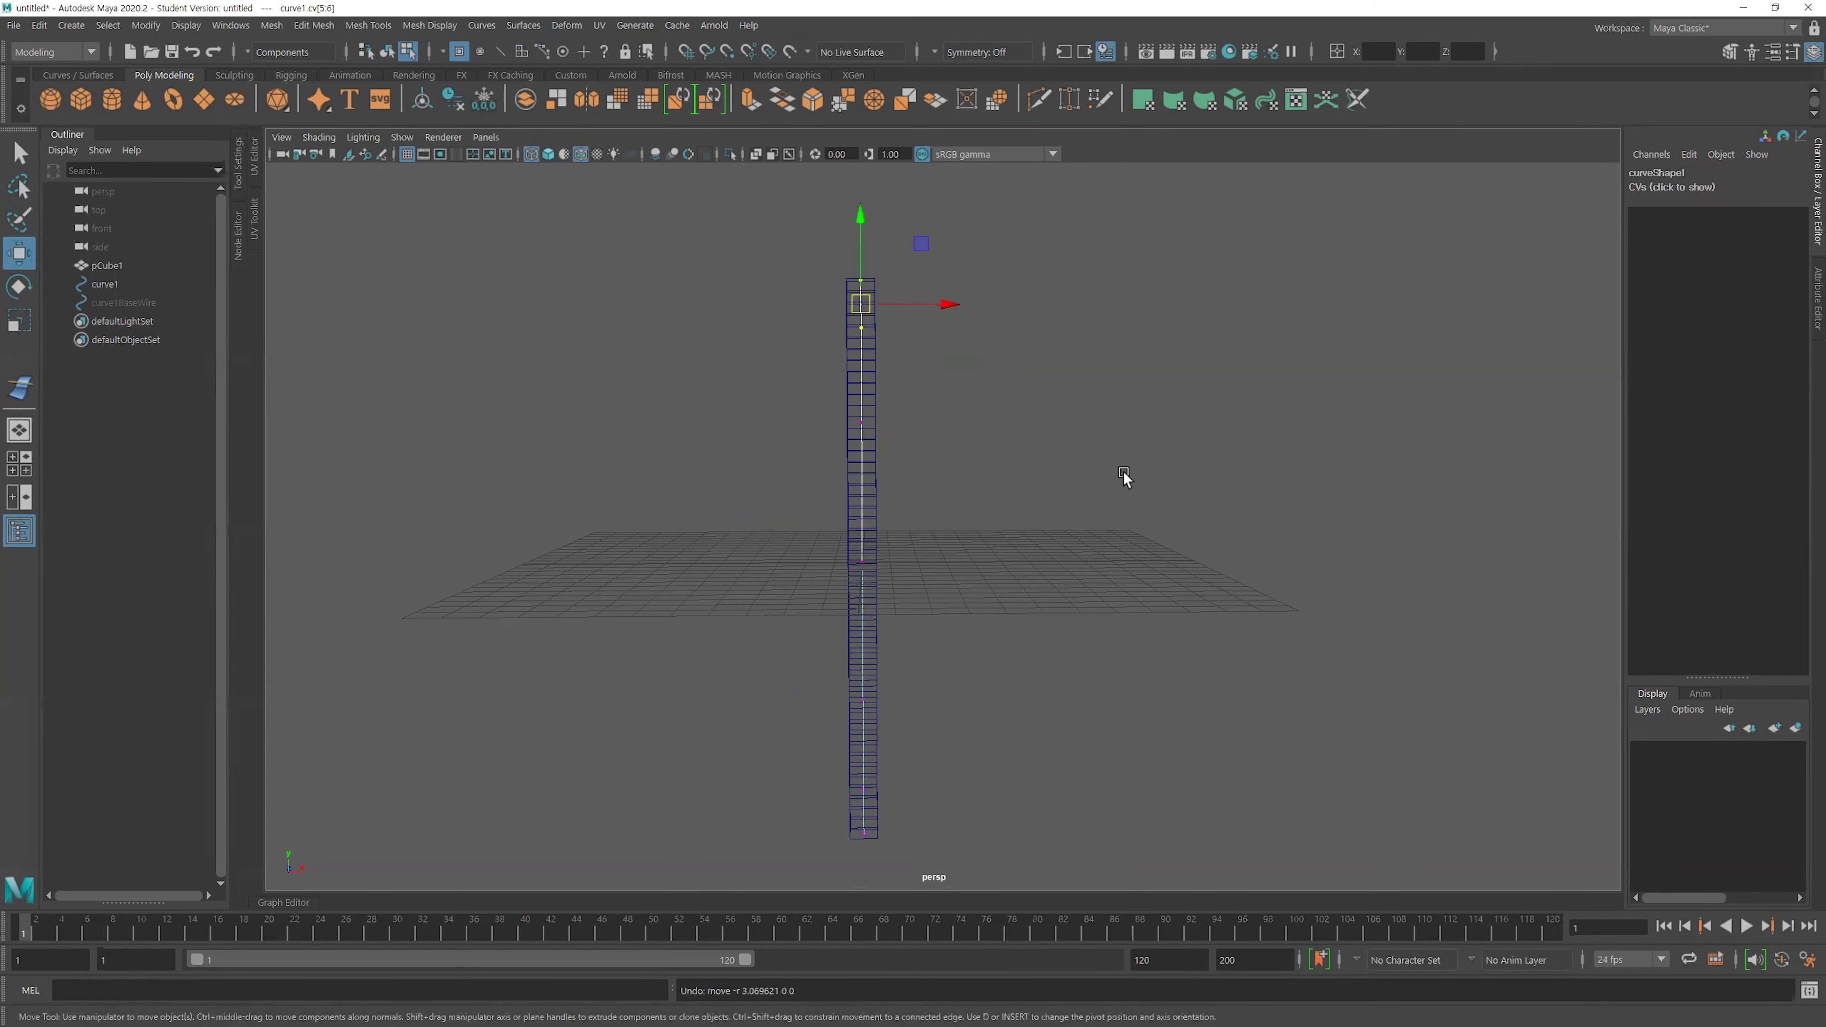
pyautogui.keyDown('alt'); pyautogui.moveTo(941, 687); pyautogui.dragTo(907, 683); pyautogui.keyUp('alt')
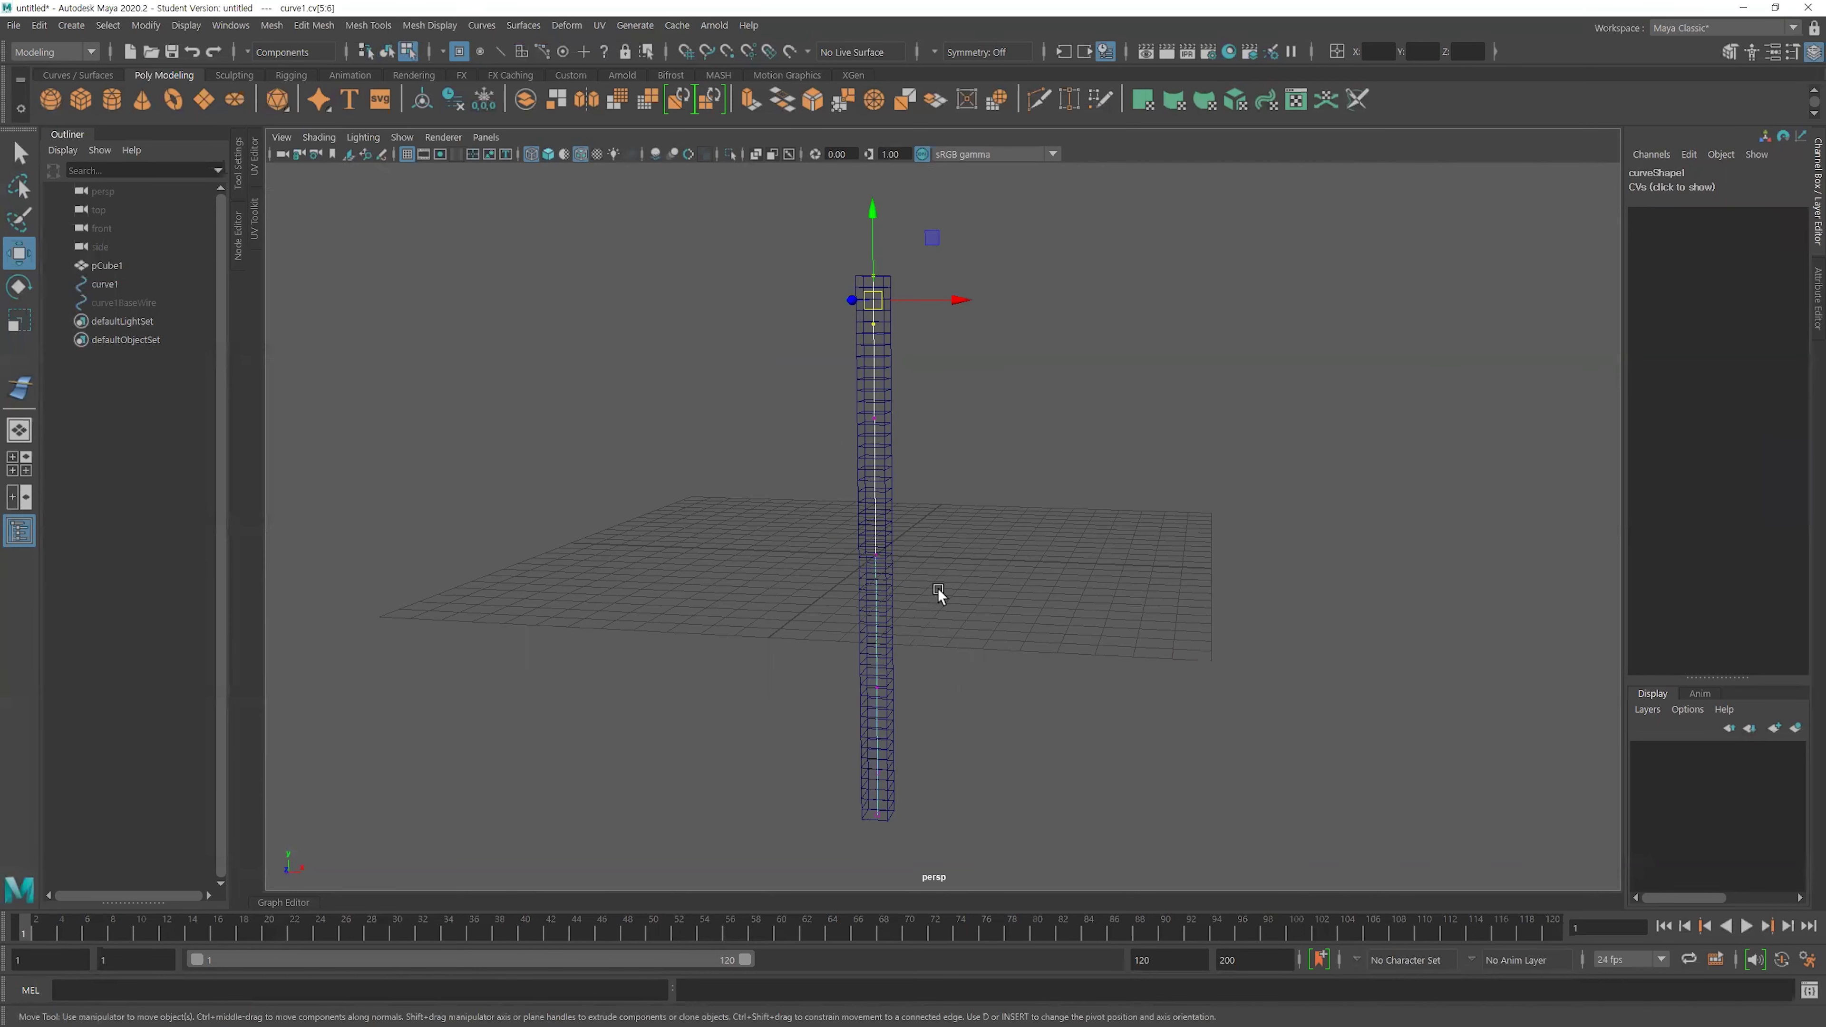
pyautogui.click(974, 565)
pyautogui.press('F8')
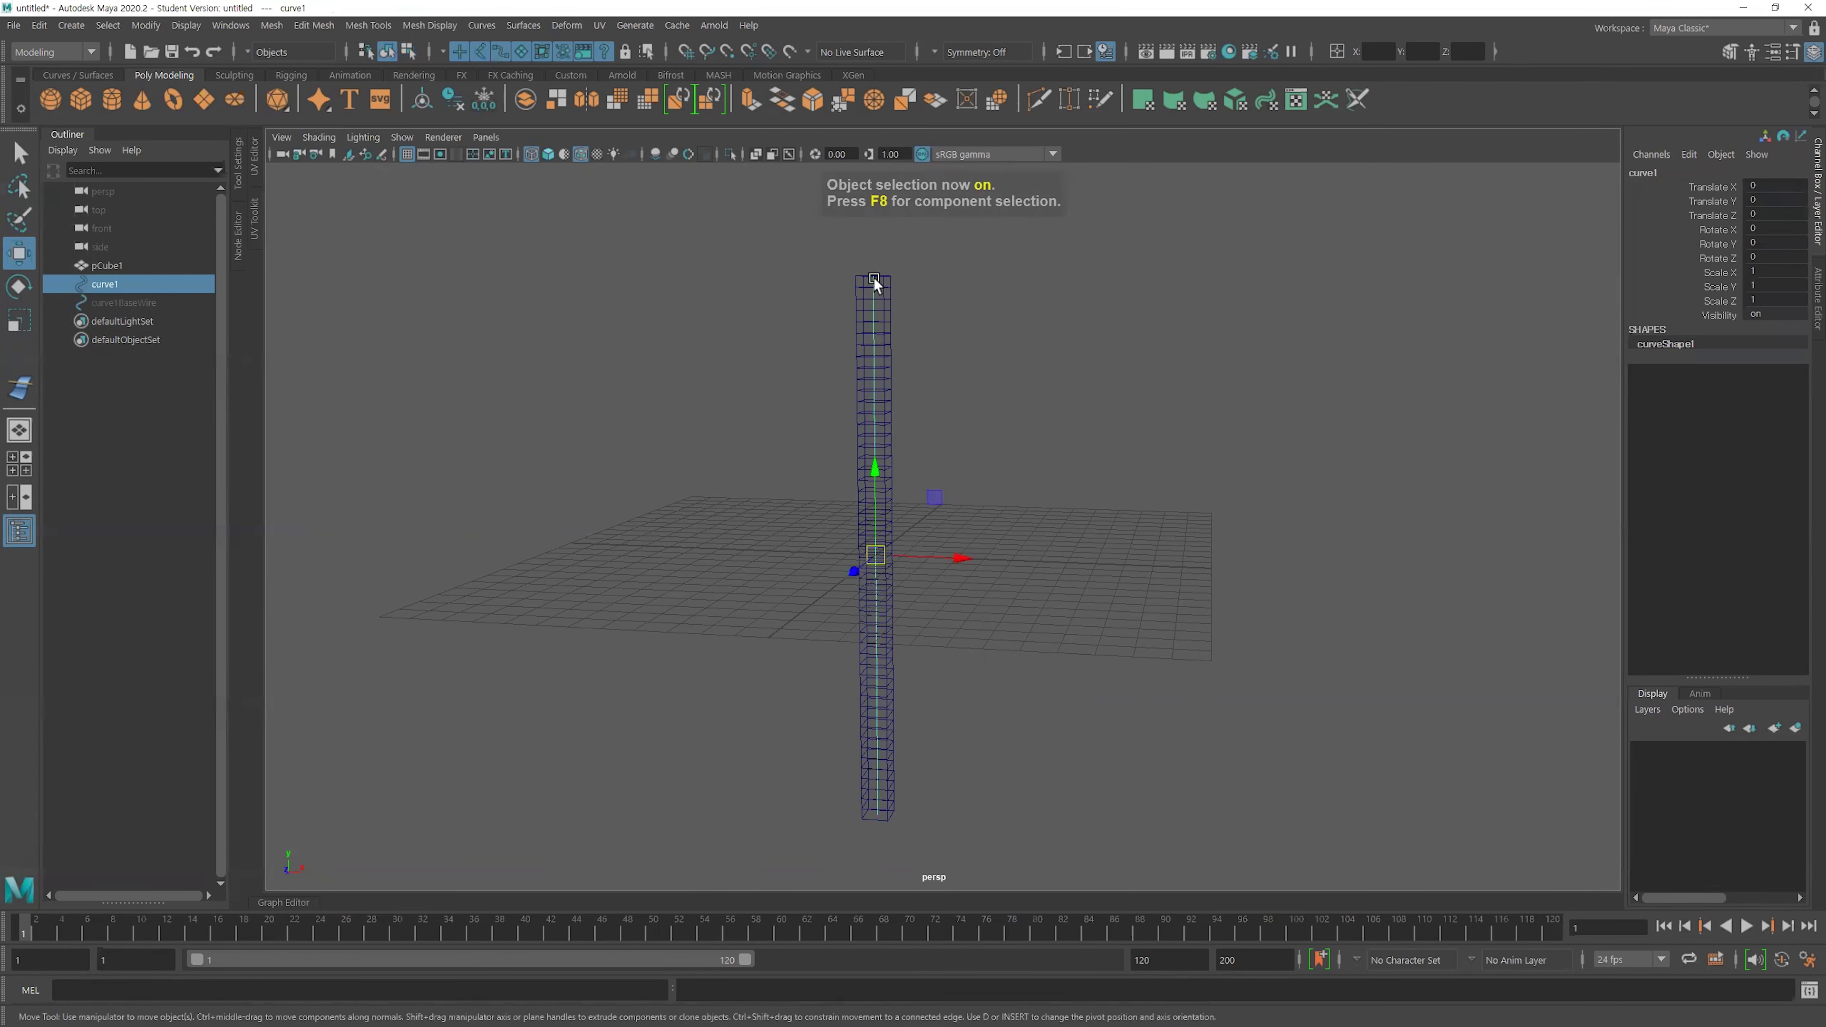
pyautogui.click(483, 27)
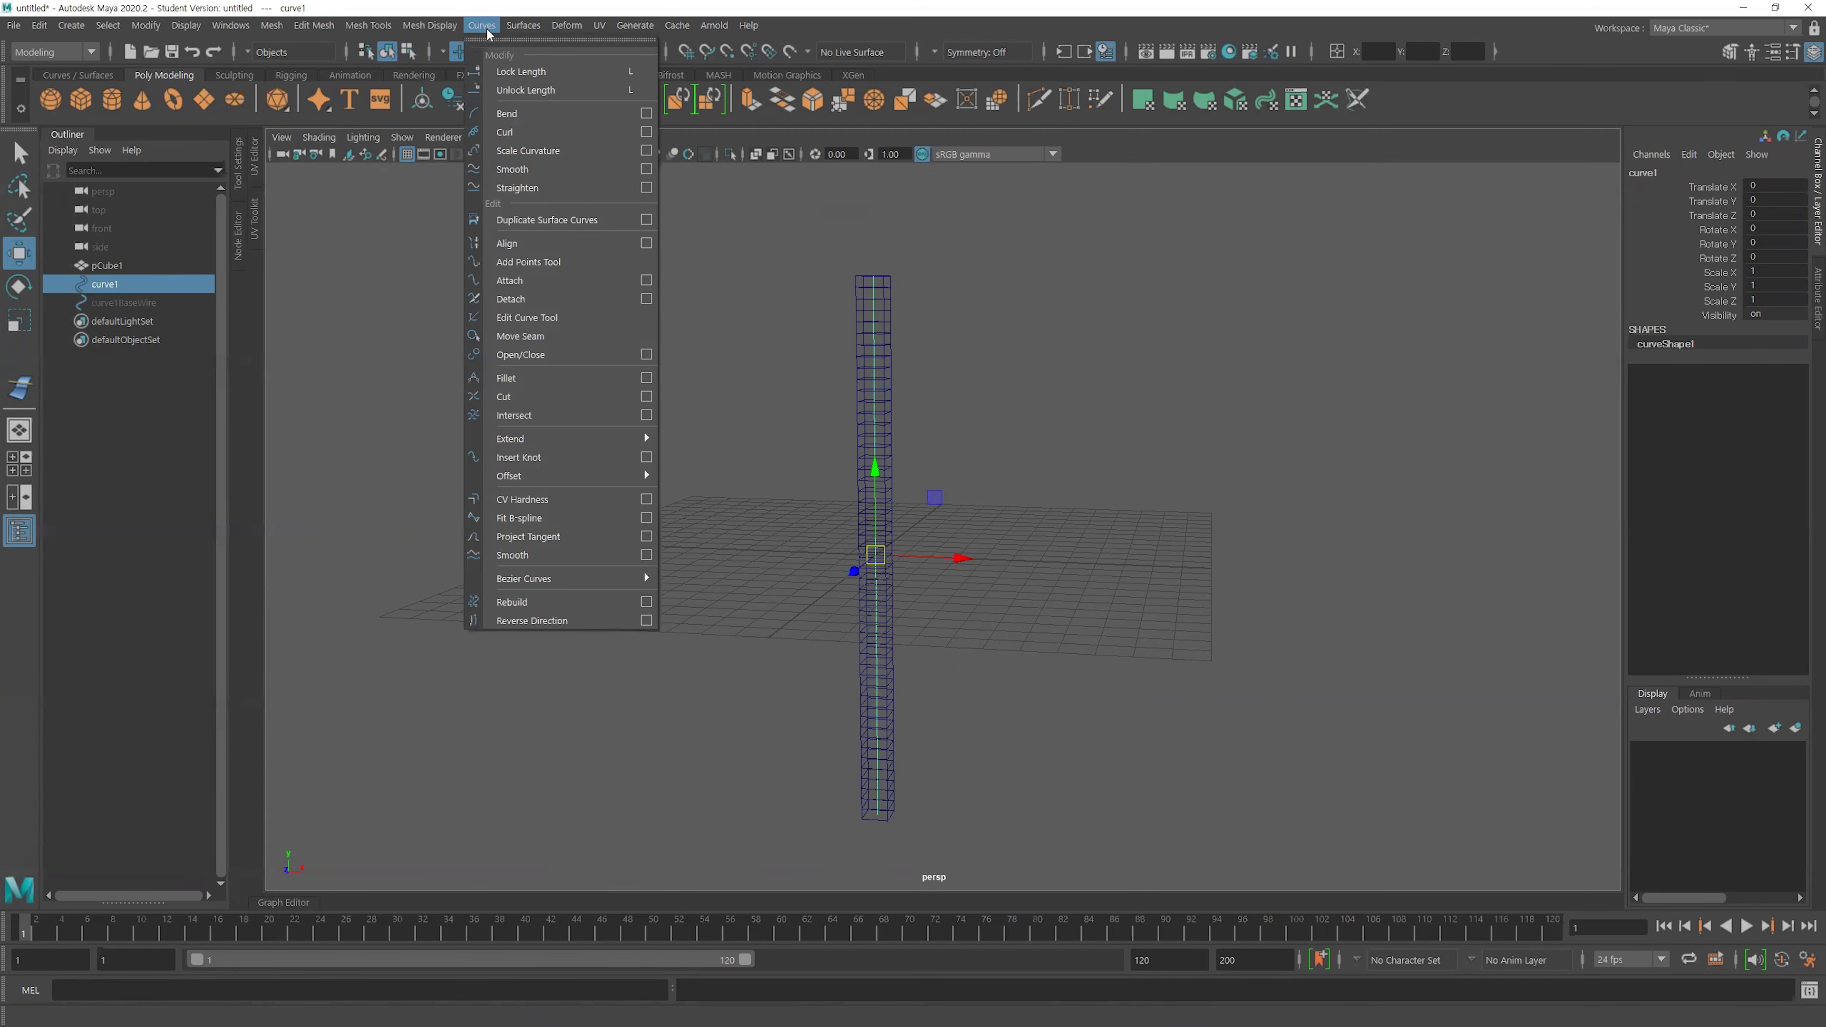
# Turn on Lock Length for curve1 and bend its top and middle CVs.
pyautogui.click(528, 72)
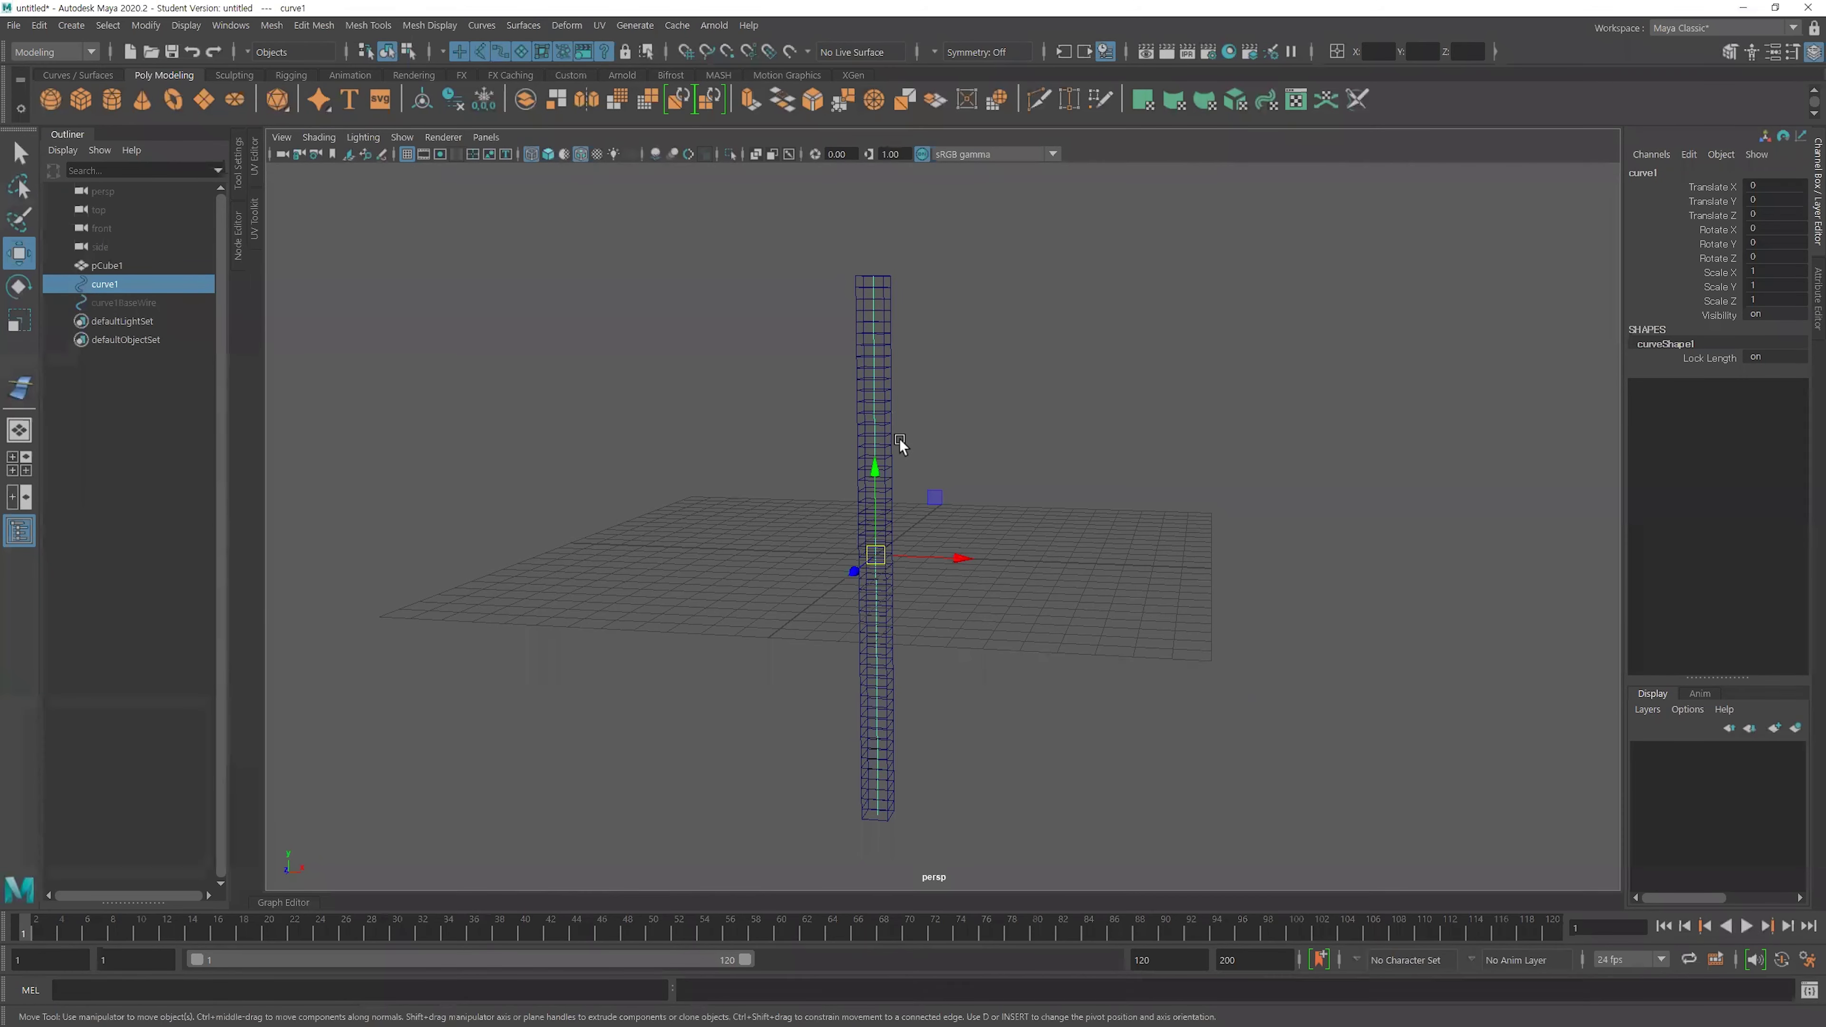
pyautogui.press('F8')
pyautogui.moveTo(946, 364)
pyautogui.mouseDown()
pyautogui.moveTo(809, 273)
pyautogui.moveTo(1347, 504)
pyautogui.moveTo(1214, 338)
pyautogui.moveTo(1202, 482)
pyautogui.mouseUp()
pyautogui.click(945, 582)
pyautogui.moveTo(945, 583)
pyautogui.mouseDown()
pyautogui.moveTo(723, 474)
pyautogui.moveTo(632, 498)
pyautogui.mouseUp()
pyautogui.moveTo(902, 716)
pyautogui.mouseDown()
pyautogui.moveTo(690, 661)
pyautogui.moveTo(817, 629)
pyautogui.mouseUp()
# Swing curve1's bottom CVs to curl the column into a long hook, then inspect it.
pyautogui.moveTo(968, 869); pyautogui.dragTo(779, 755)
pyautogui.moveTo(899, 787)
pyautogui.mouseDown()
pyautogui.moveTo(1036, 667)
pyautogui.moveTo(1130, 720)
pyautogui.moveTo(1091, 755)
pyautogui.mouseUp()
pyautogui.moveTo(999, 712)
pyautogui.mouseDown()
pyautogui.moveTo(1097, 546)
pyautogui.moveTo(1115, 626)
pyautogui.mouseUp()
pyautogui.moveTo(1008, 676)
pyautogui.mouseDown(button='middle')
pyautogui.moveTo(1064, 618)
pyautogui.moveTo(999, 737)
pyautogui.moveTo(1013, 816)
pyautogui.mouseUp(button='middle')
pyautogui.click(1012, 816)
pyautogui.moveTo(1013, 817)
pyautogui.keyDown('alt'); pyautogui.mouseDown()
pyautogui.moveTo(1007, 487)
pyautogui.moveTo(878, 568)
pyautogui.moveTo(1063, 457)
pyautogui.moveTo(672, 529)
pyautogui.moveTo(775, 478)
pyautogui.mouseUp(); pyautogui.keyUp('alt')
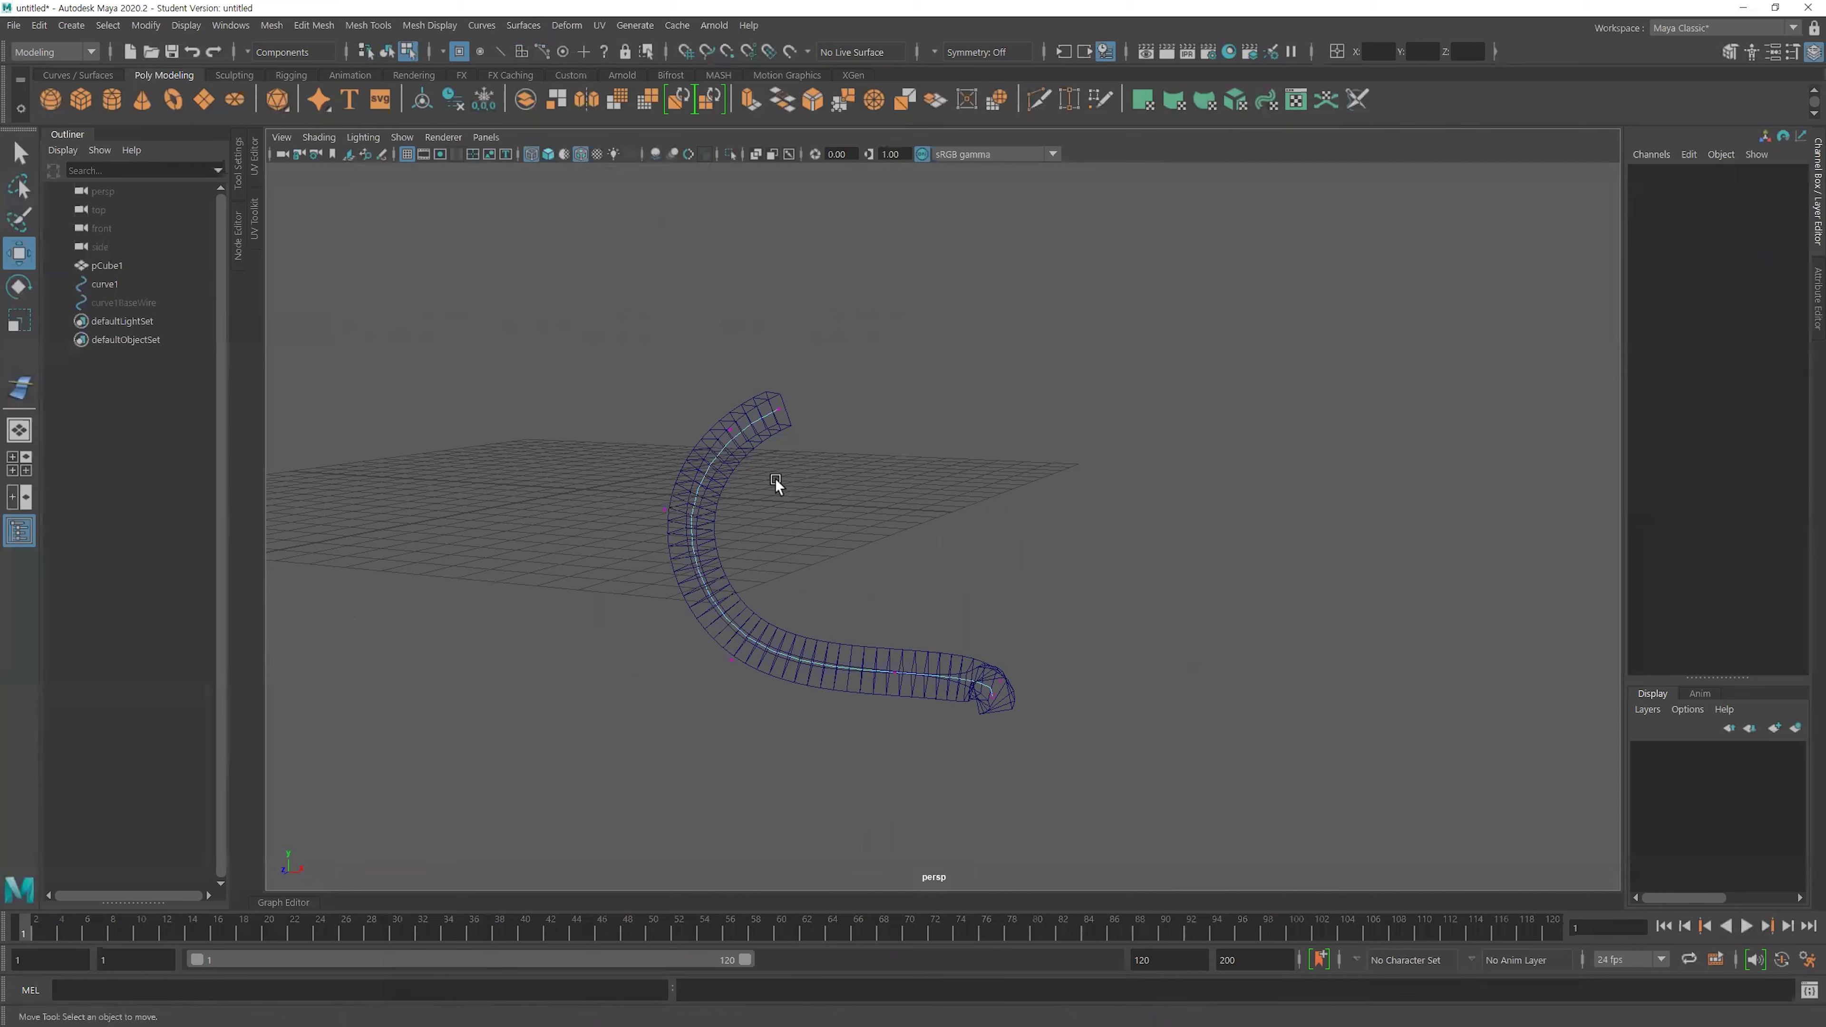
pyautogui.press('F8')
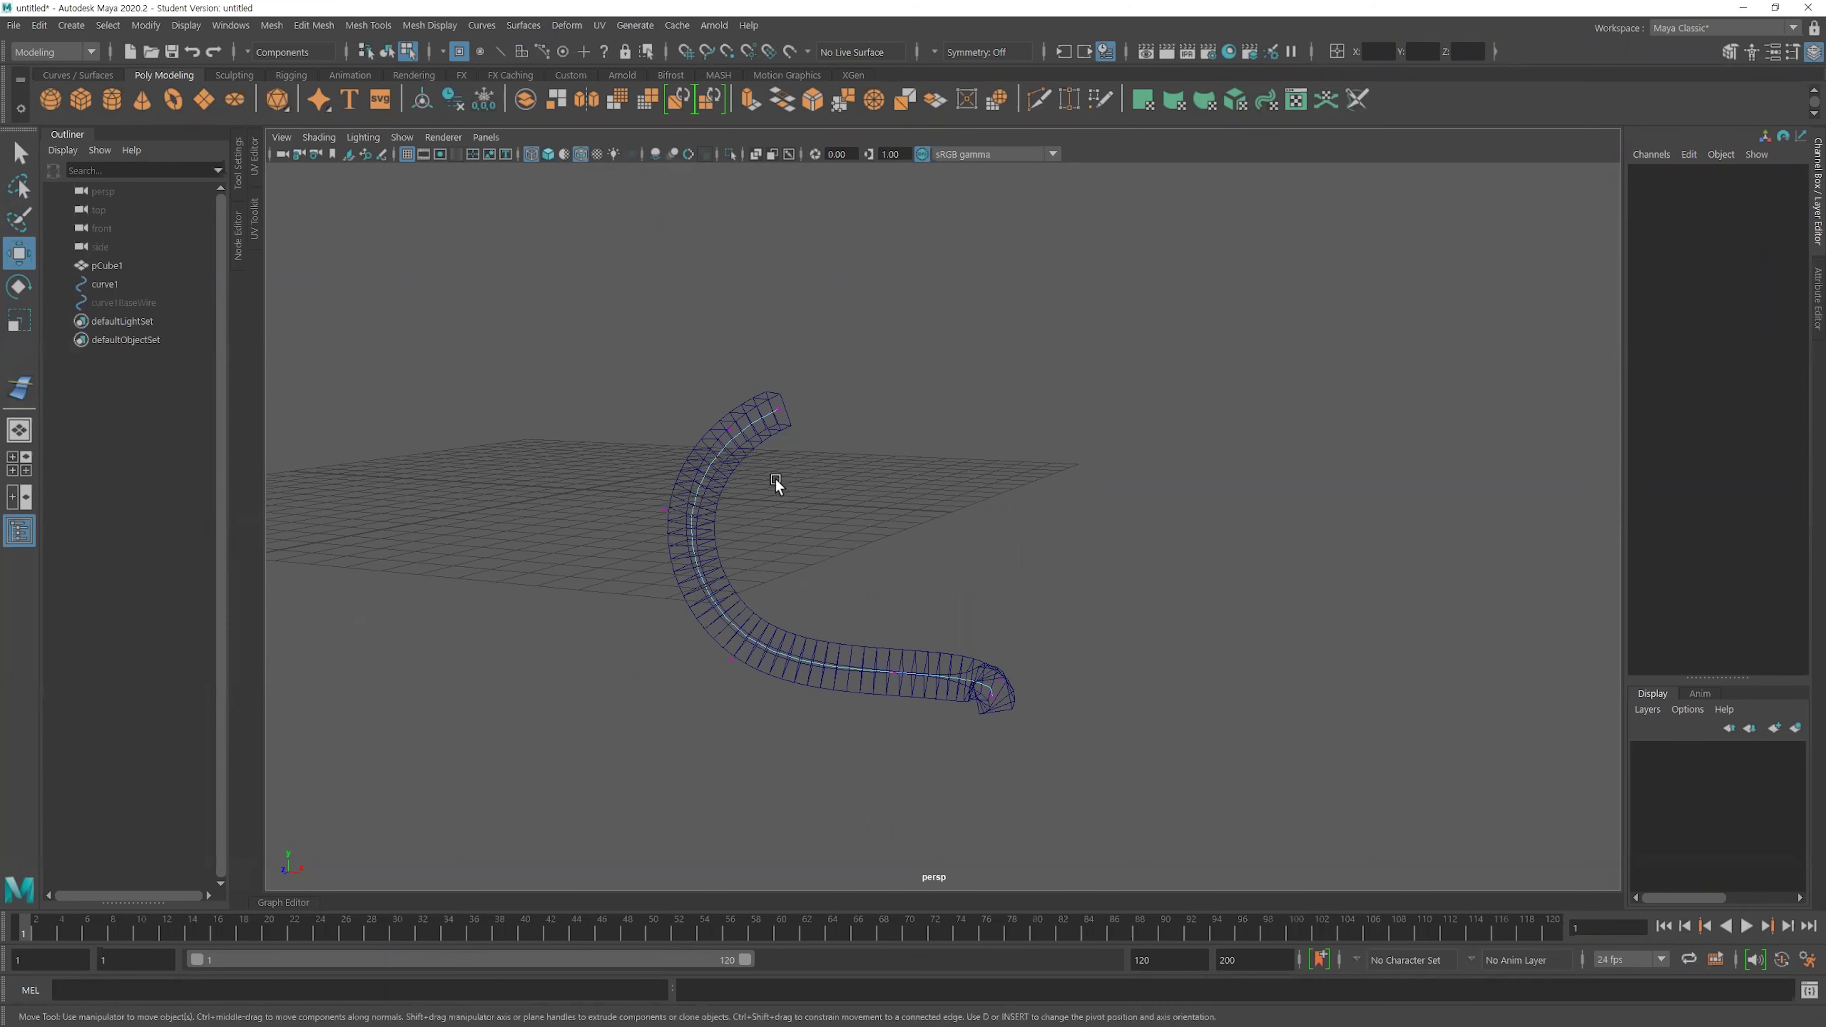
pyautogui.press('F8')
pyautogui.press('F8')
pyautogui.press('F8')
pyautogui.press('F8')
pyautogui.press('F8')
pyautogui.press('F8')
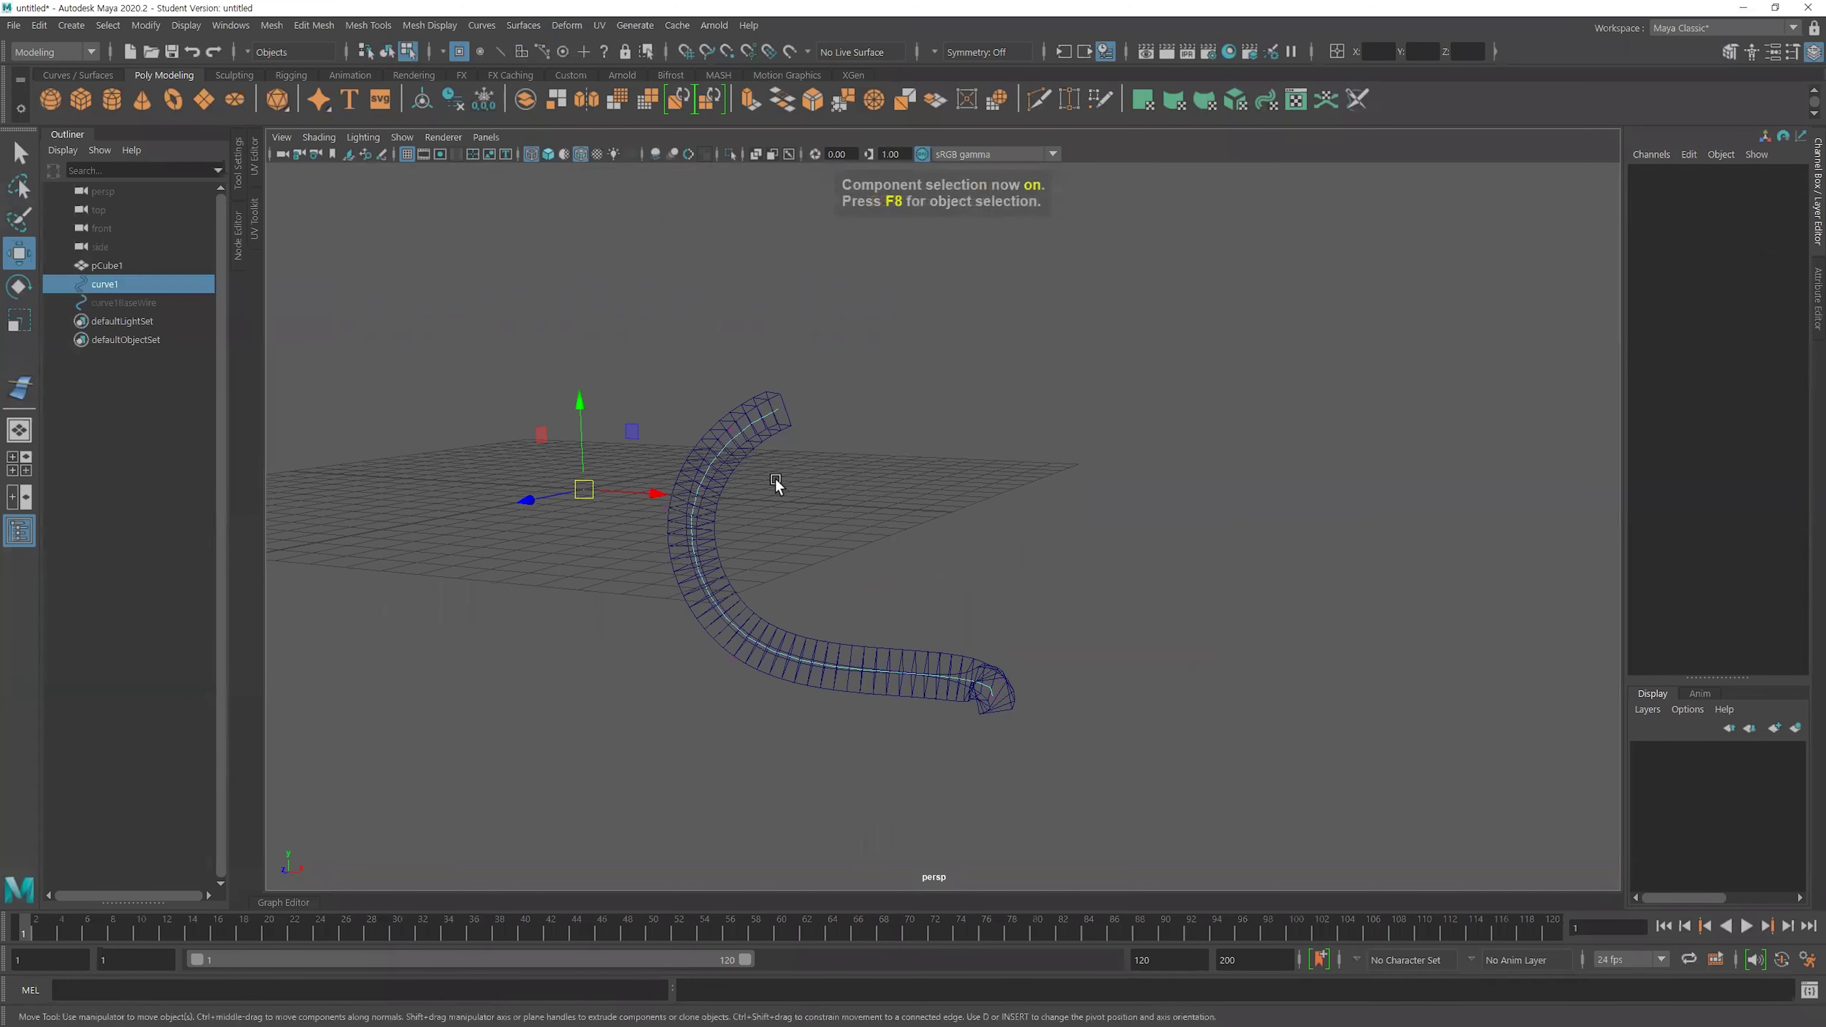
pyautogui.keyDown('alt'); pyautogui.moveTo(1019, 518); pyautogui.dragTo(838, 524); pyautogui.keyUp('alt')
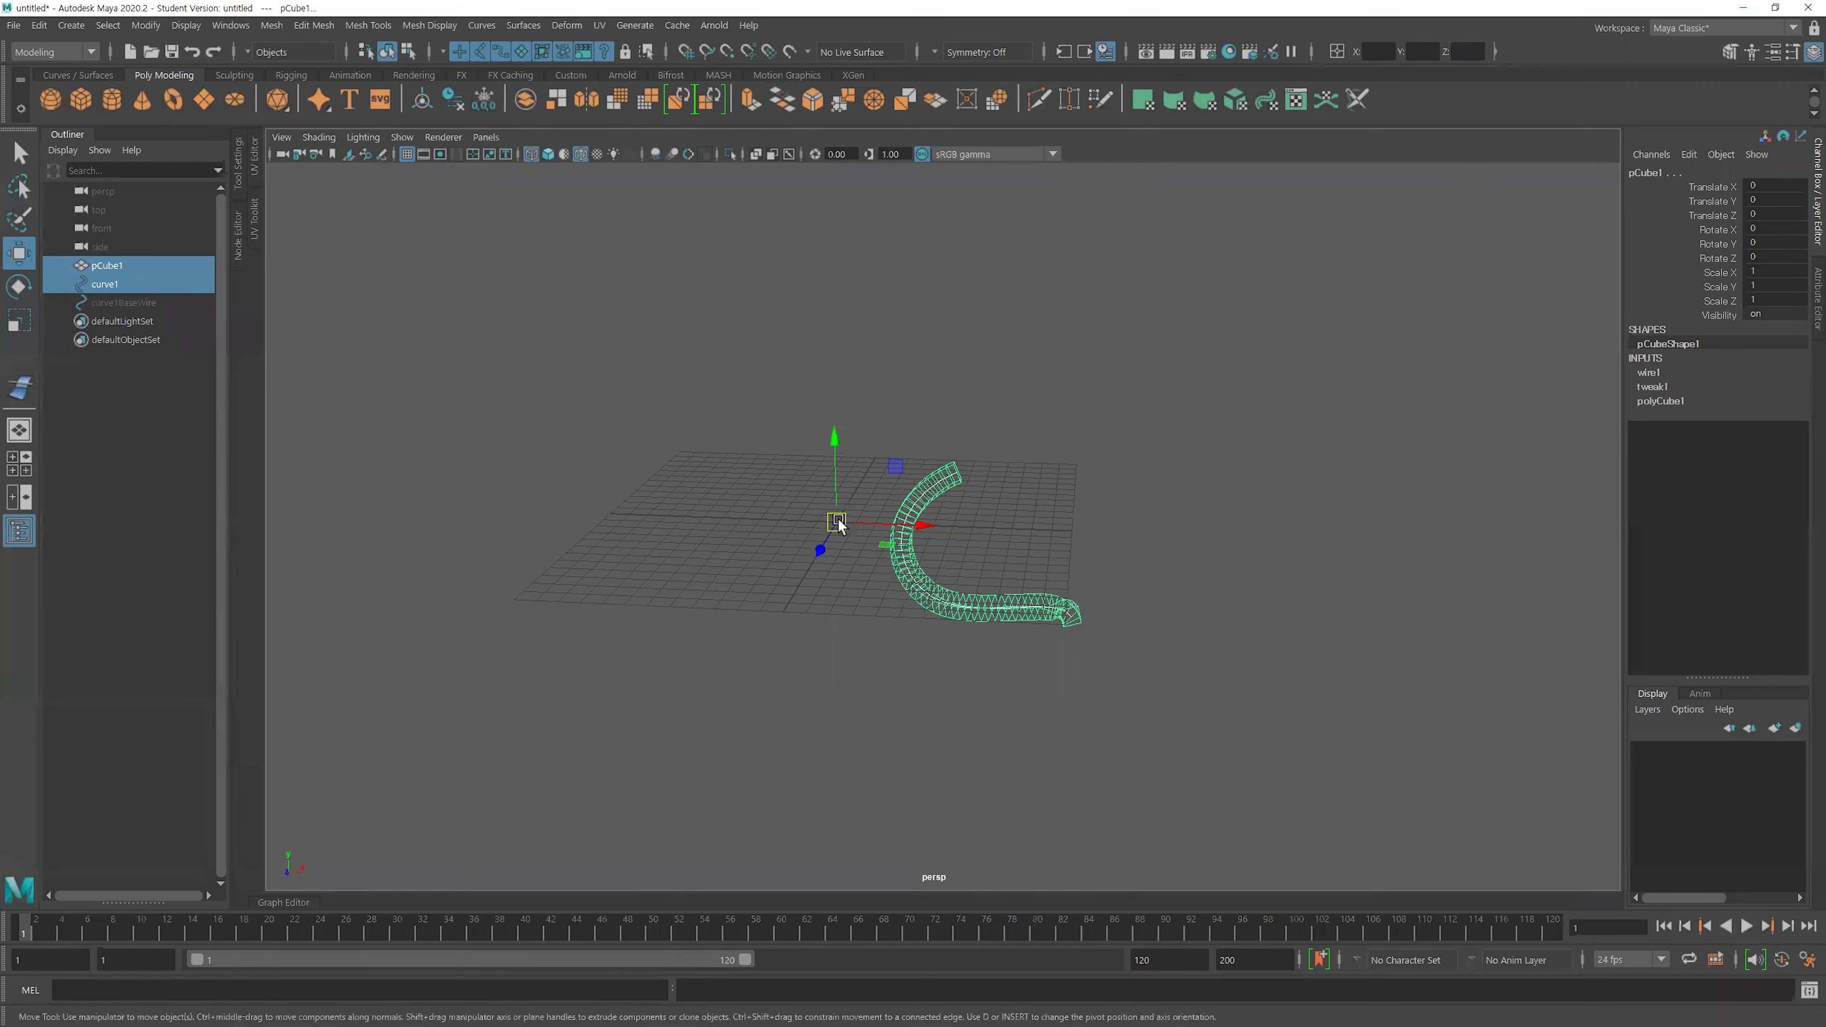
# Delete the old tube and its curve, then create a shaded polygon helix.
pyautogui.press('Delete')
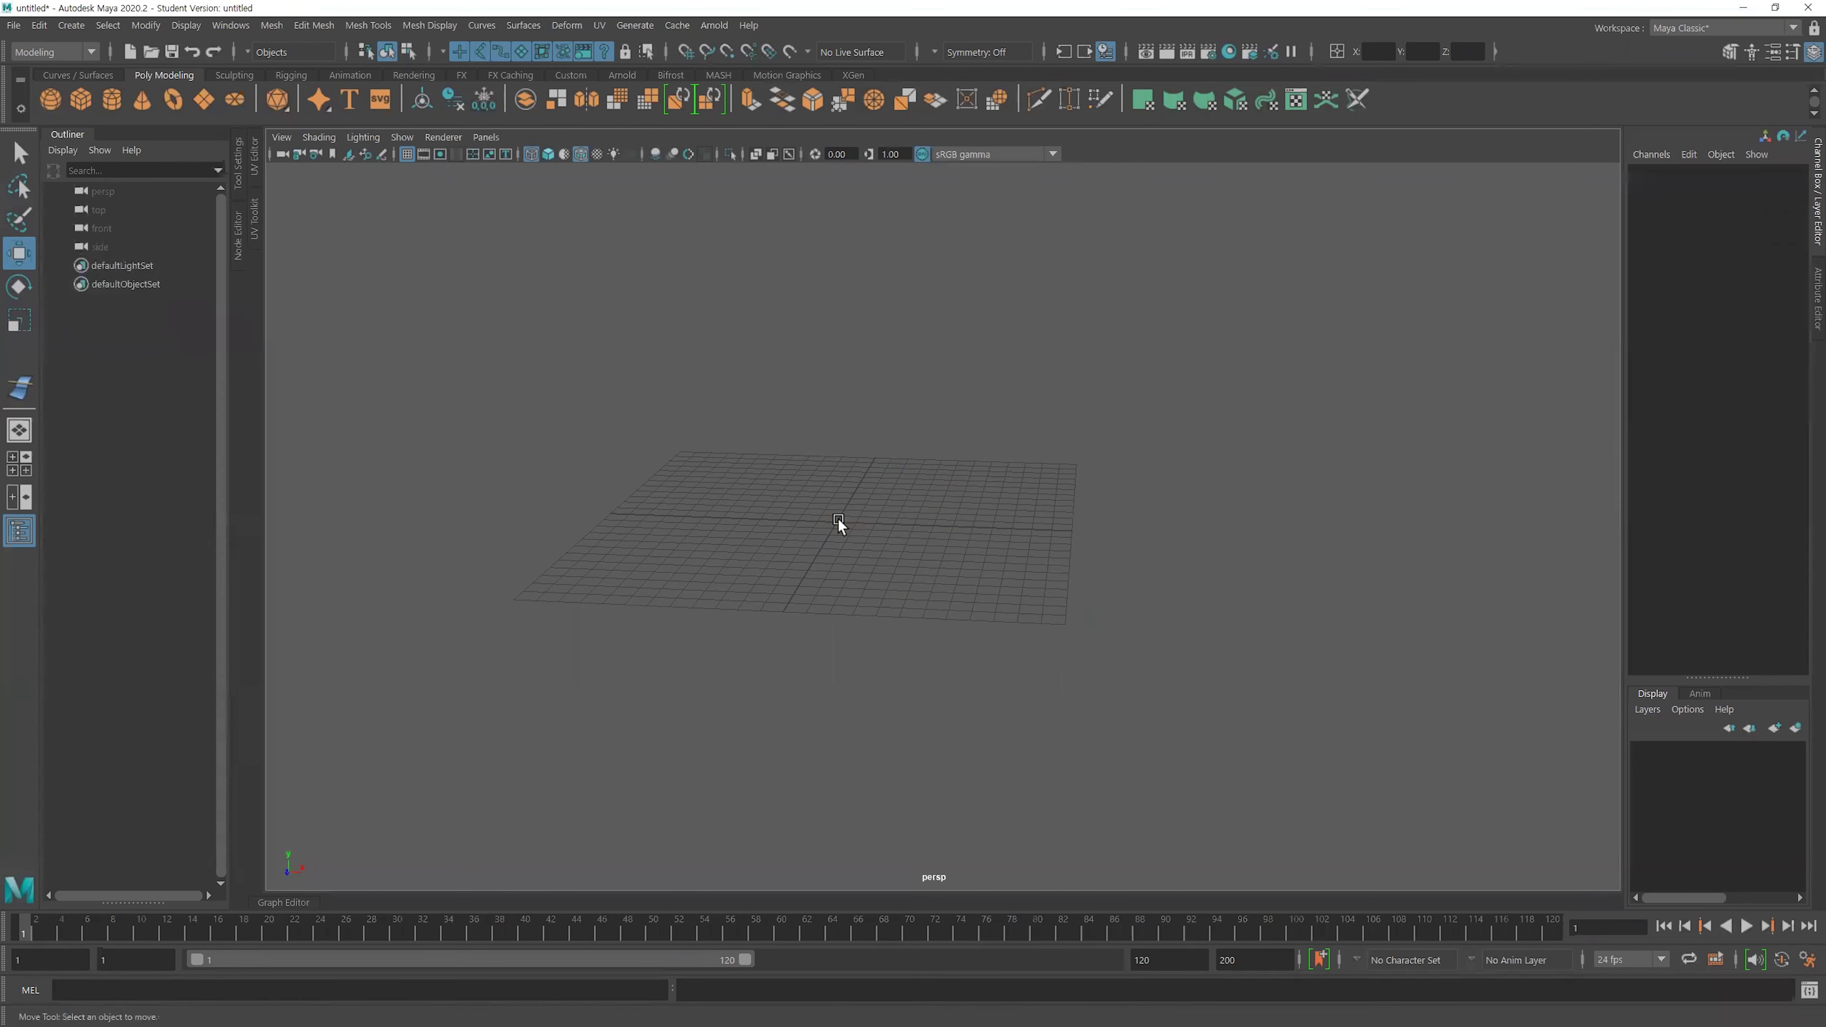
pyautogui.moveTo(404, 203)
pyautogui.keyDown('alt'); pyautogui.mouseDown()
pyautogui.moveTo(632, 310)
pyautogui.moveTo(937, 408)
pyautogui.moveTo(1047, 325)
pyautogui.moveTo(310, 225)
pyautogui.mouseUp(); pyautogui.keyUp('alt')
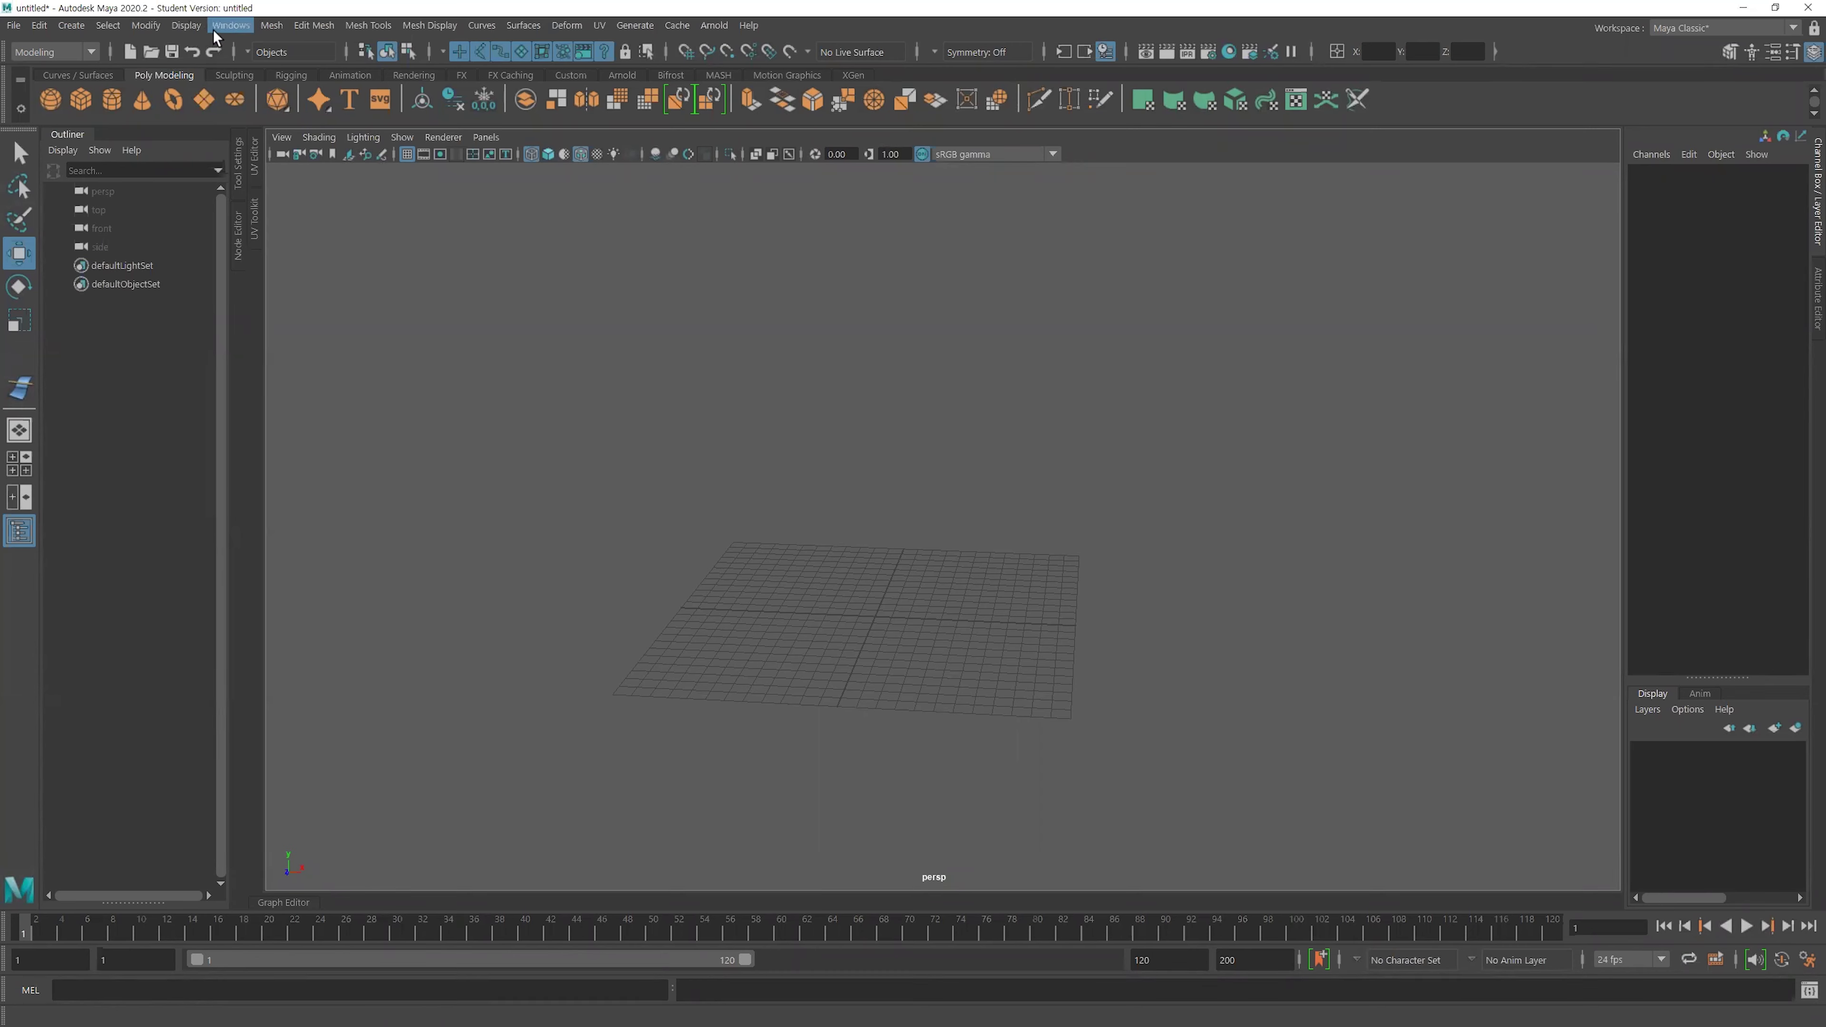
pyautogui.click(146, 25)
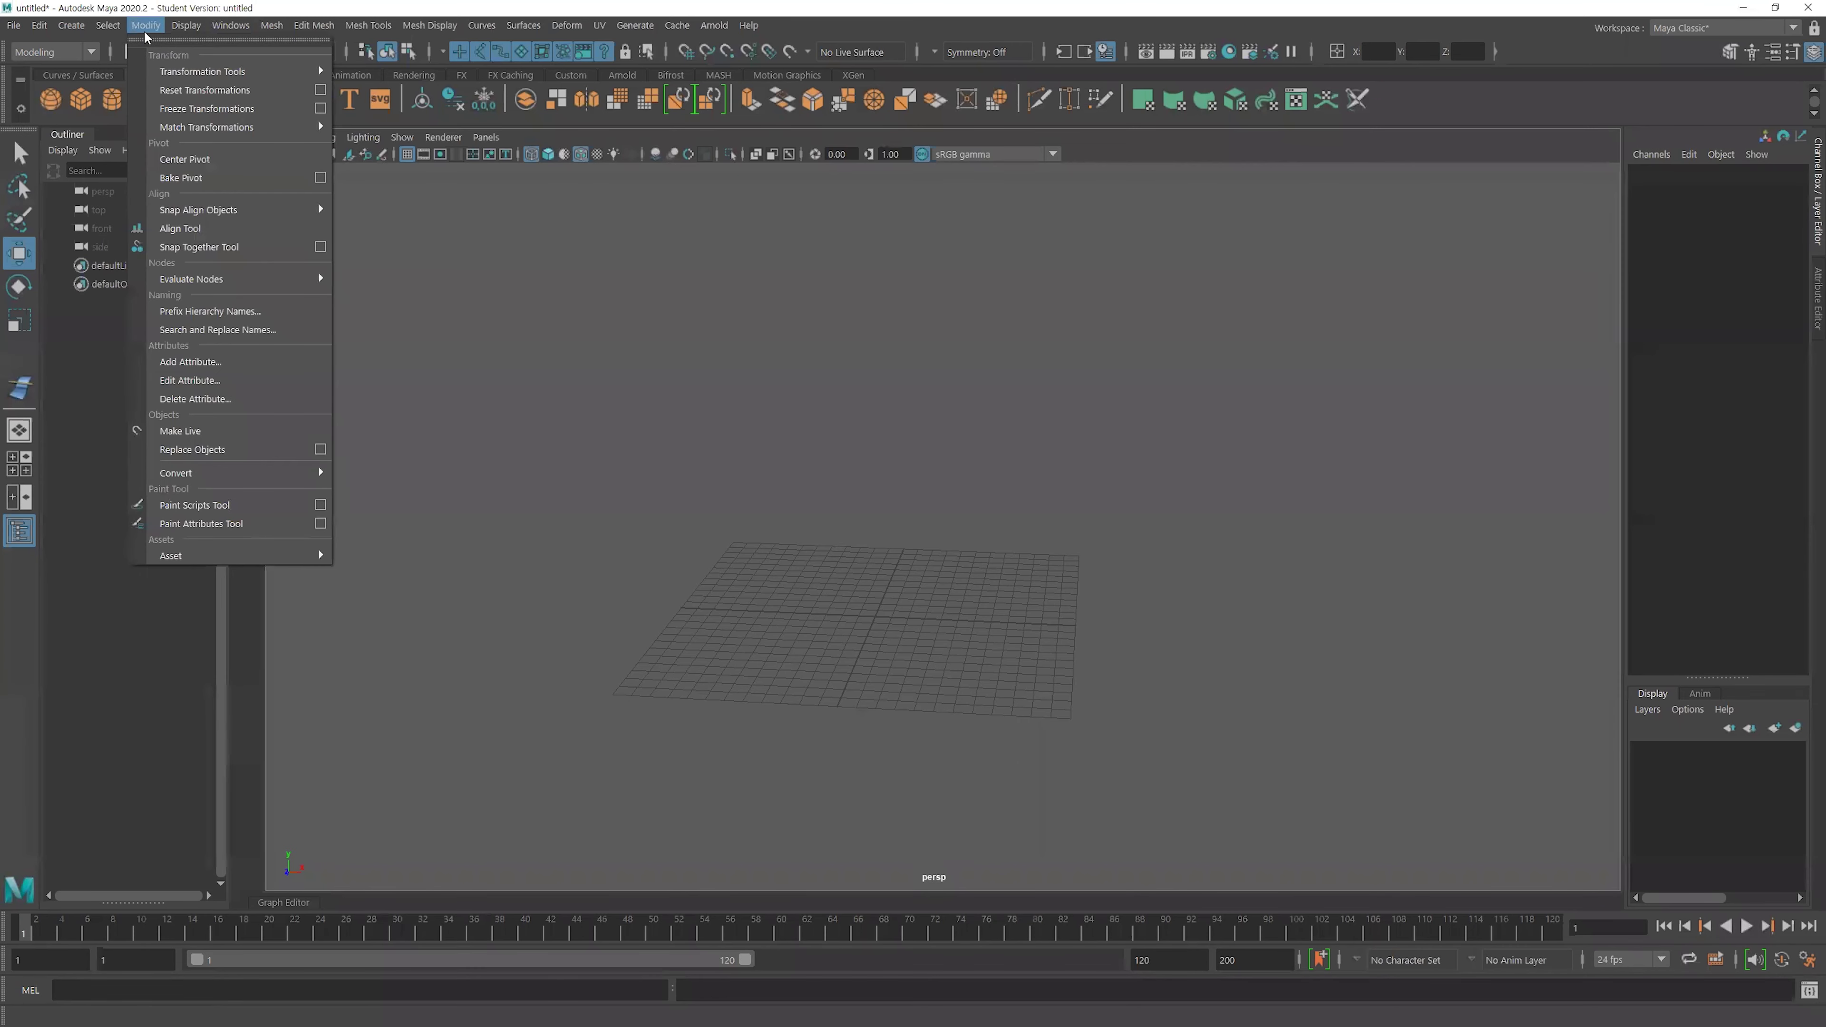
pyautogui.moveTo(70, 26)
pyautogui.moveTo(125, 90)
pyautogui.click(338, 300)
pyautogui.scroll(3, 977, 512)
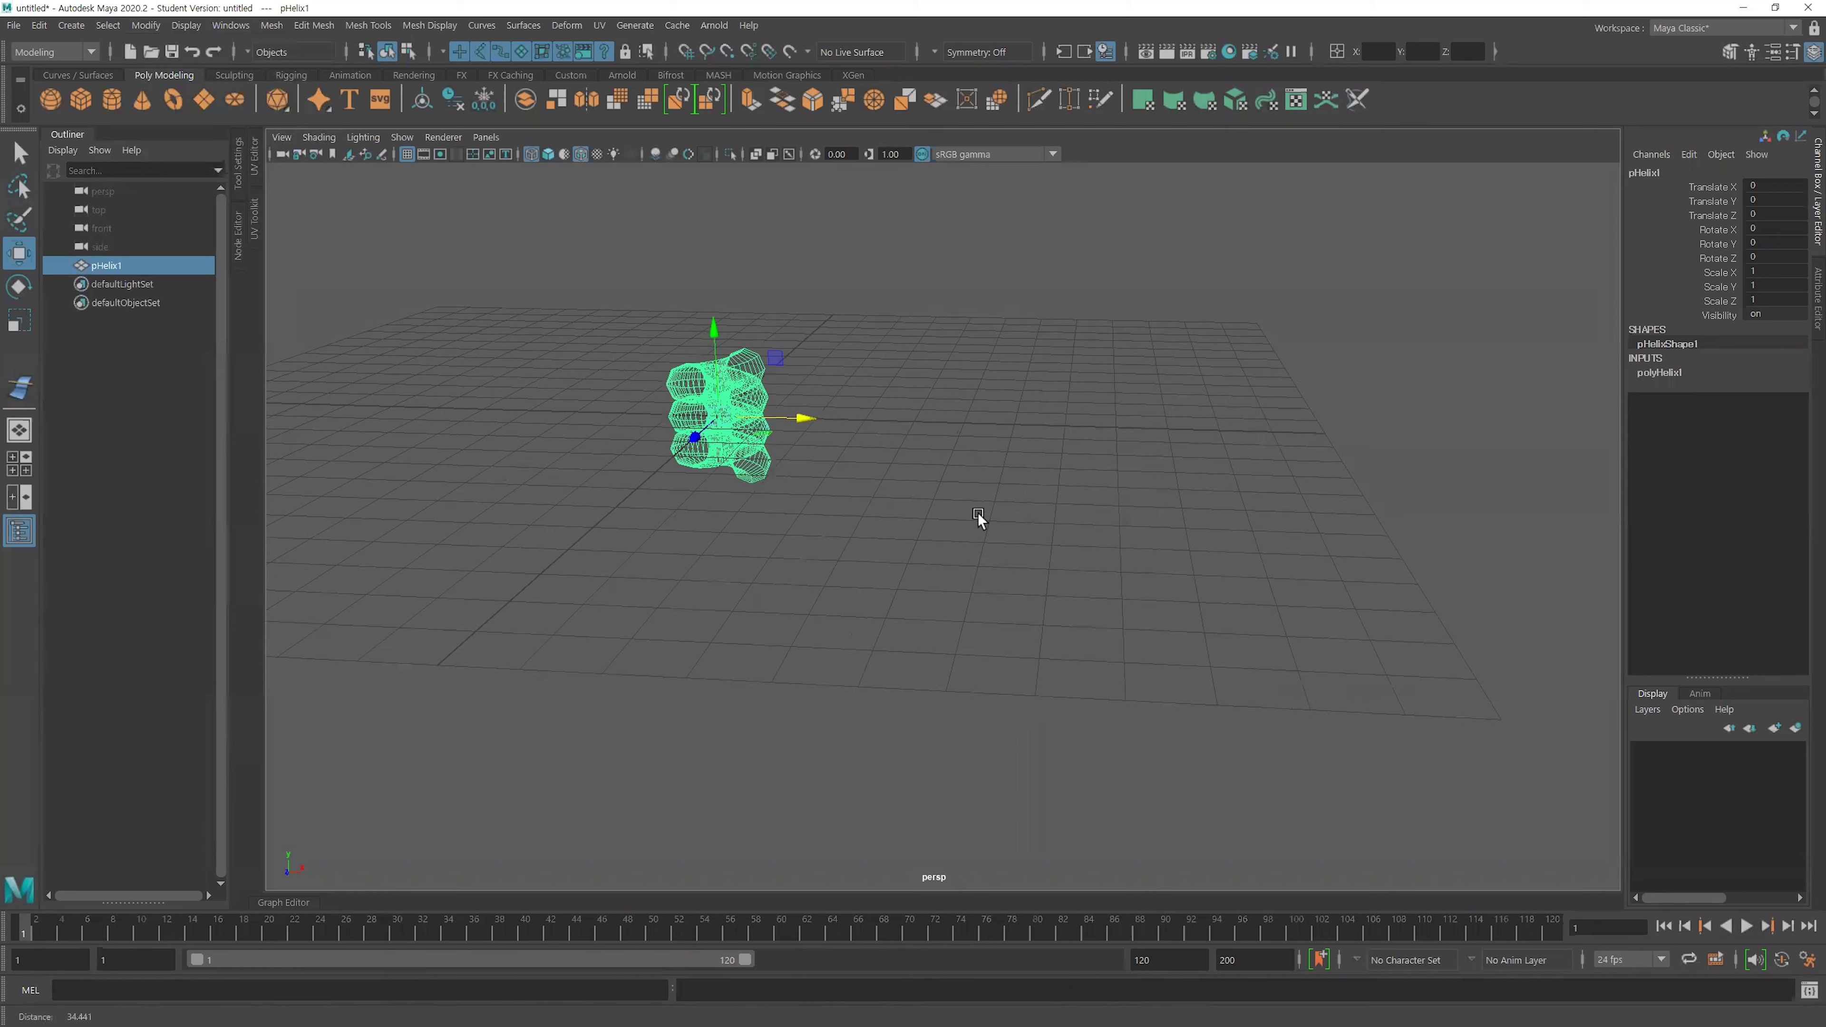
pyautogui.press('5')
pyautogui.keyDown('alt'); pyautogui.moveTo(902, 466); pyautogui.dragTo(942, 539, button='middle'); pyautogui.keyUp('alt')
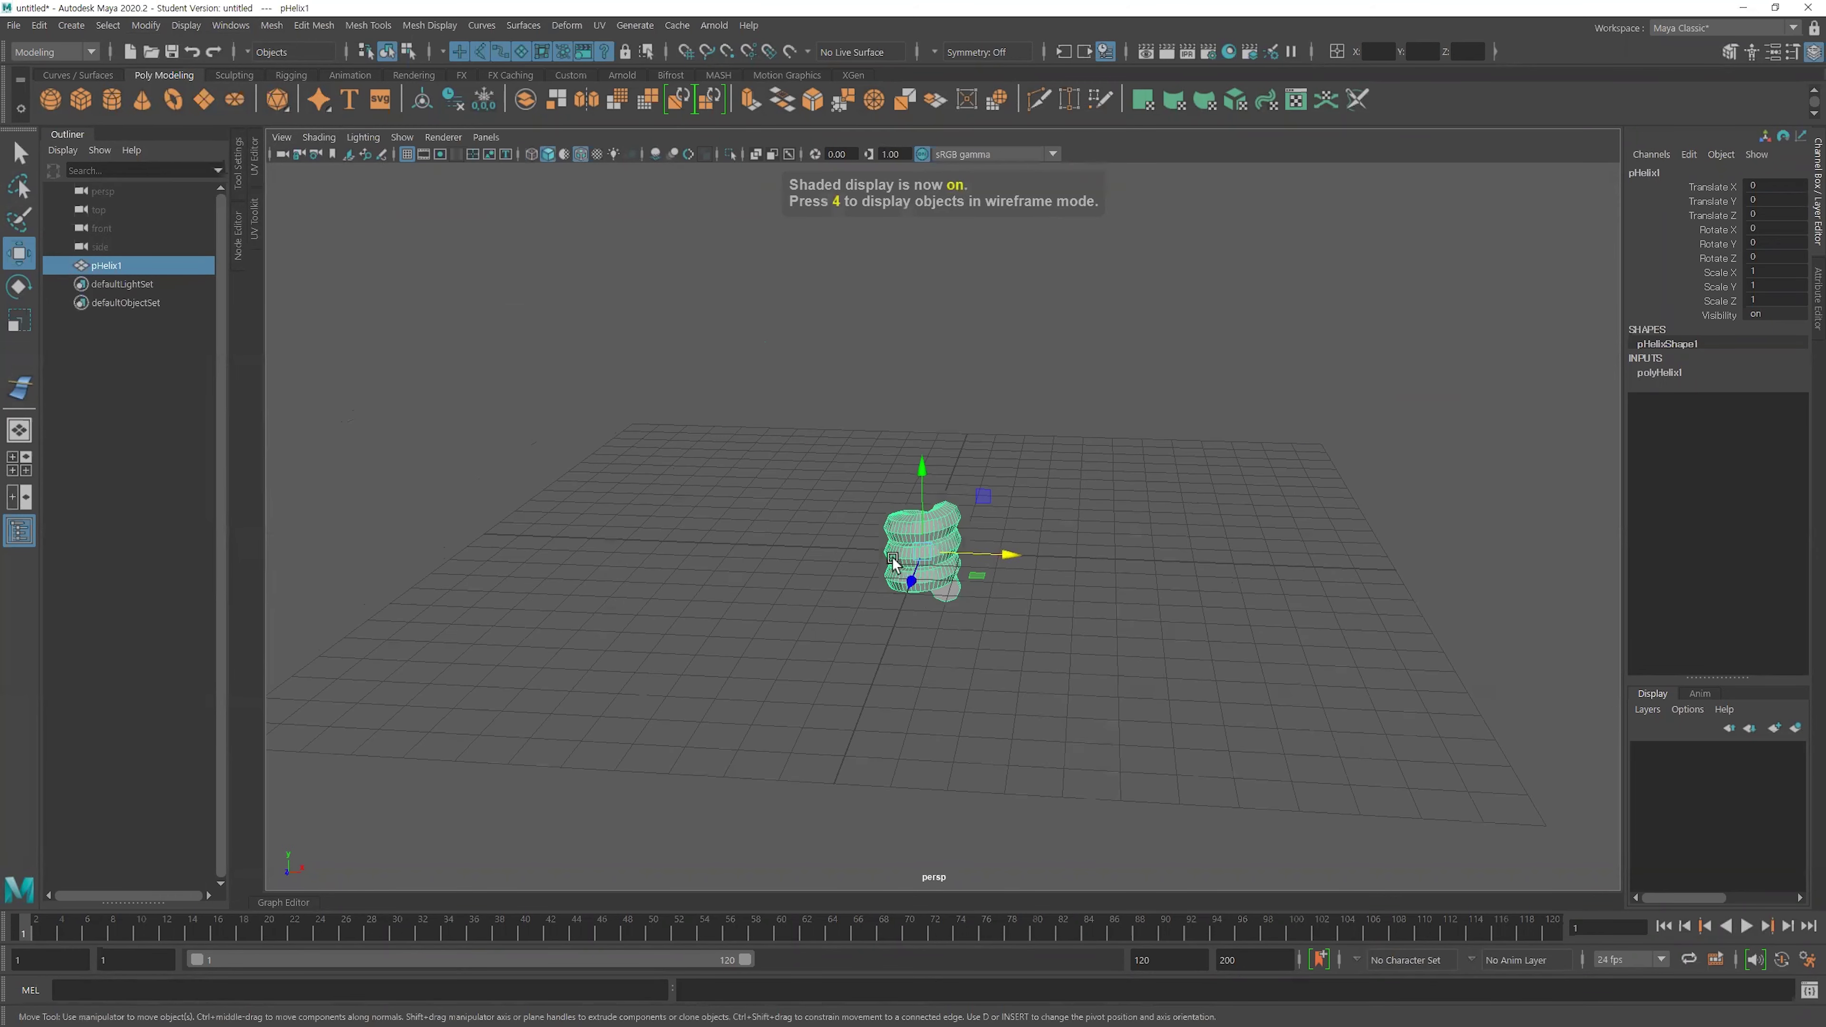
# Set the helix to height 19.2, 13.9 coils and width 3.6.
pyautogui.click(1671, 374)
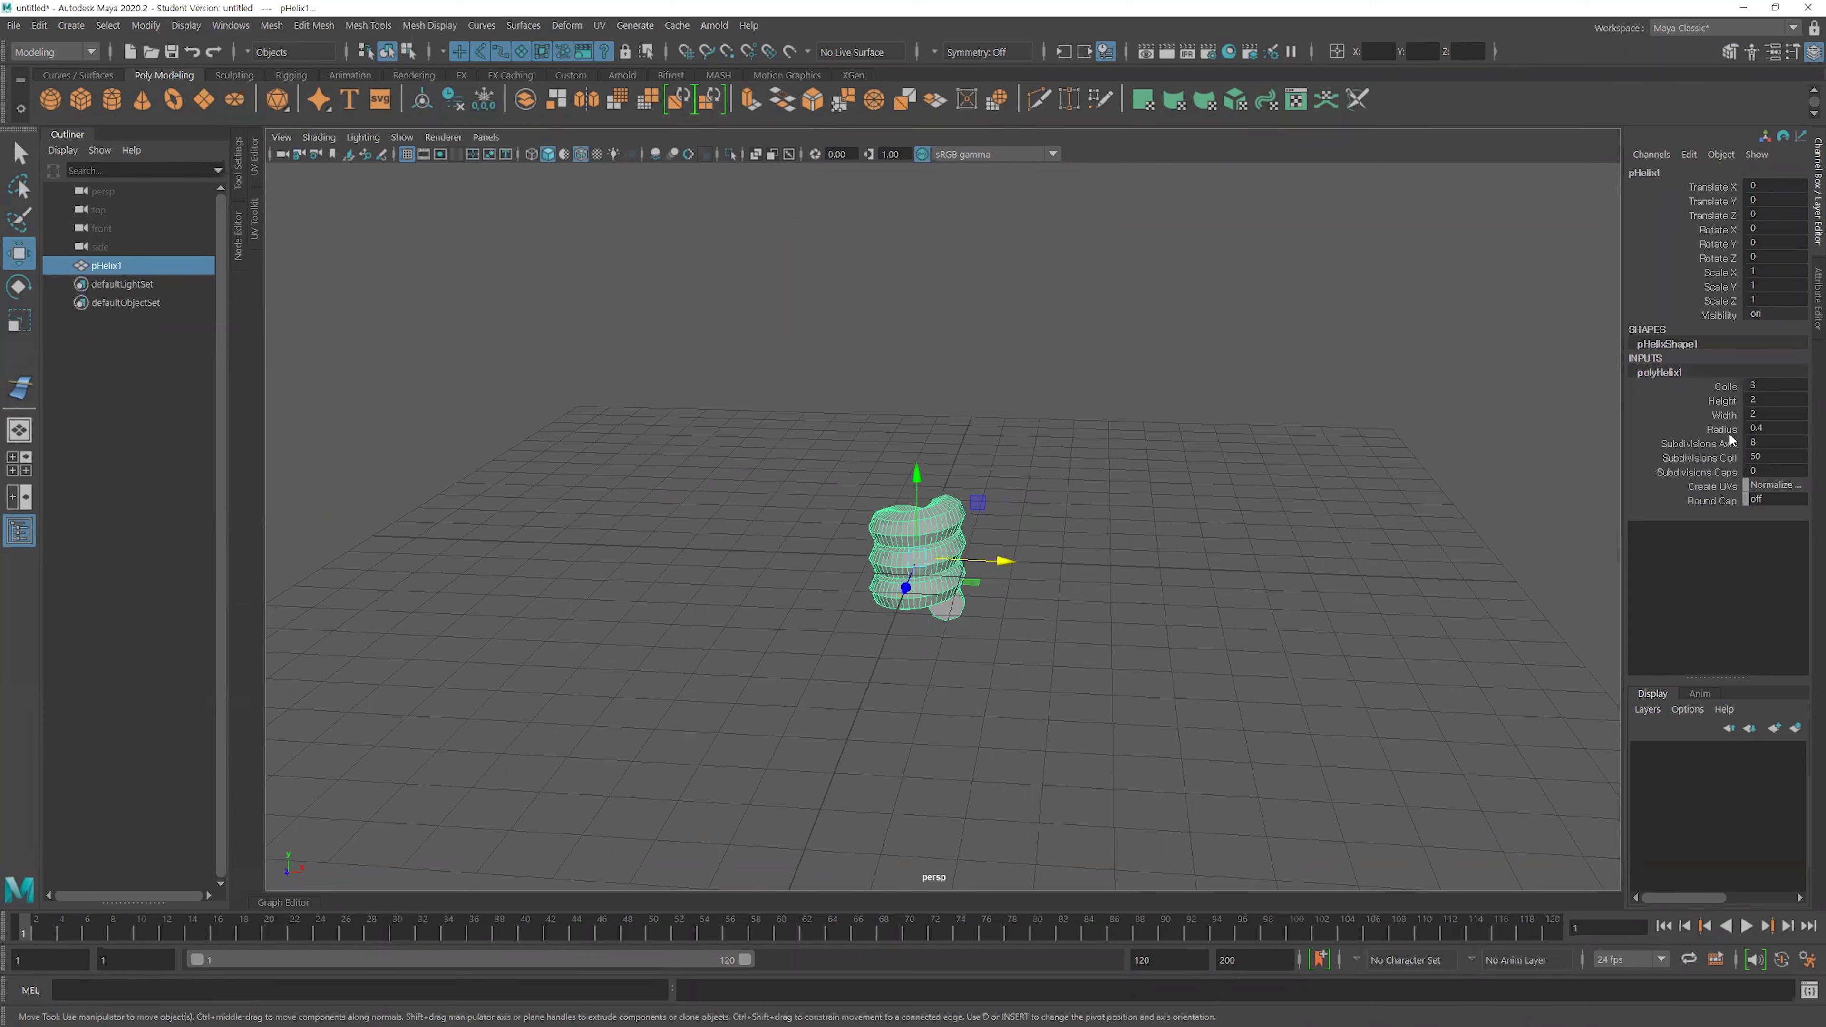
pyautogui.click(1722, 400)
pyautogui.moveTo(1130, 397); pyautogui.dragTo(985, 403, button='middle')
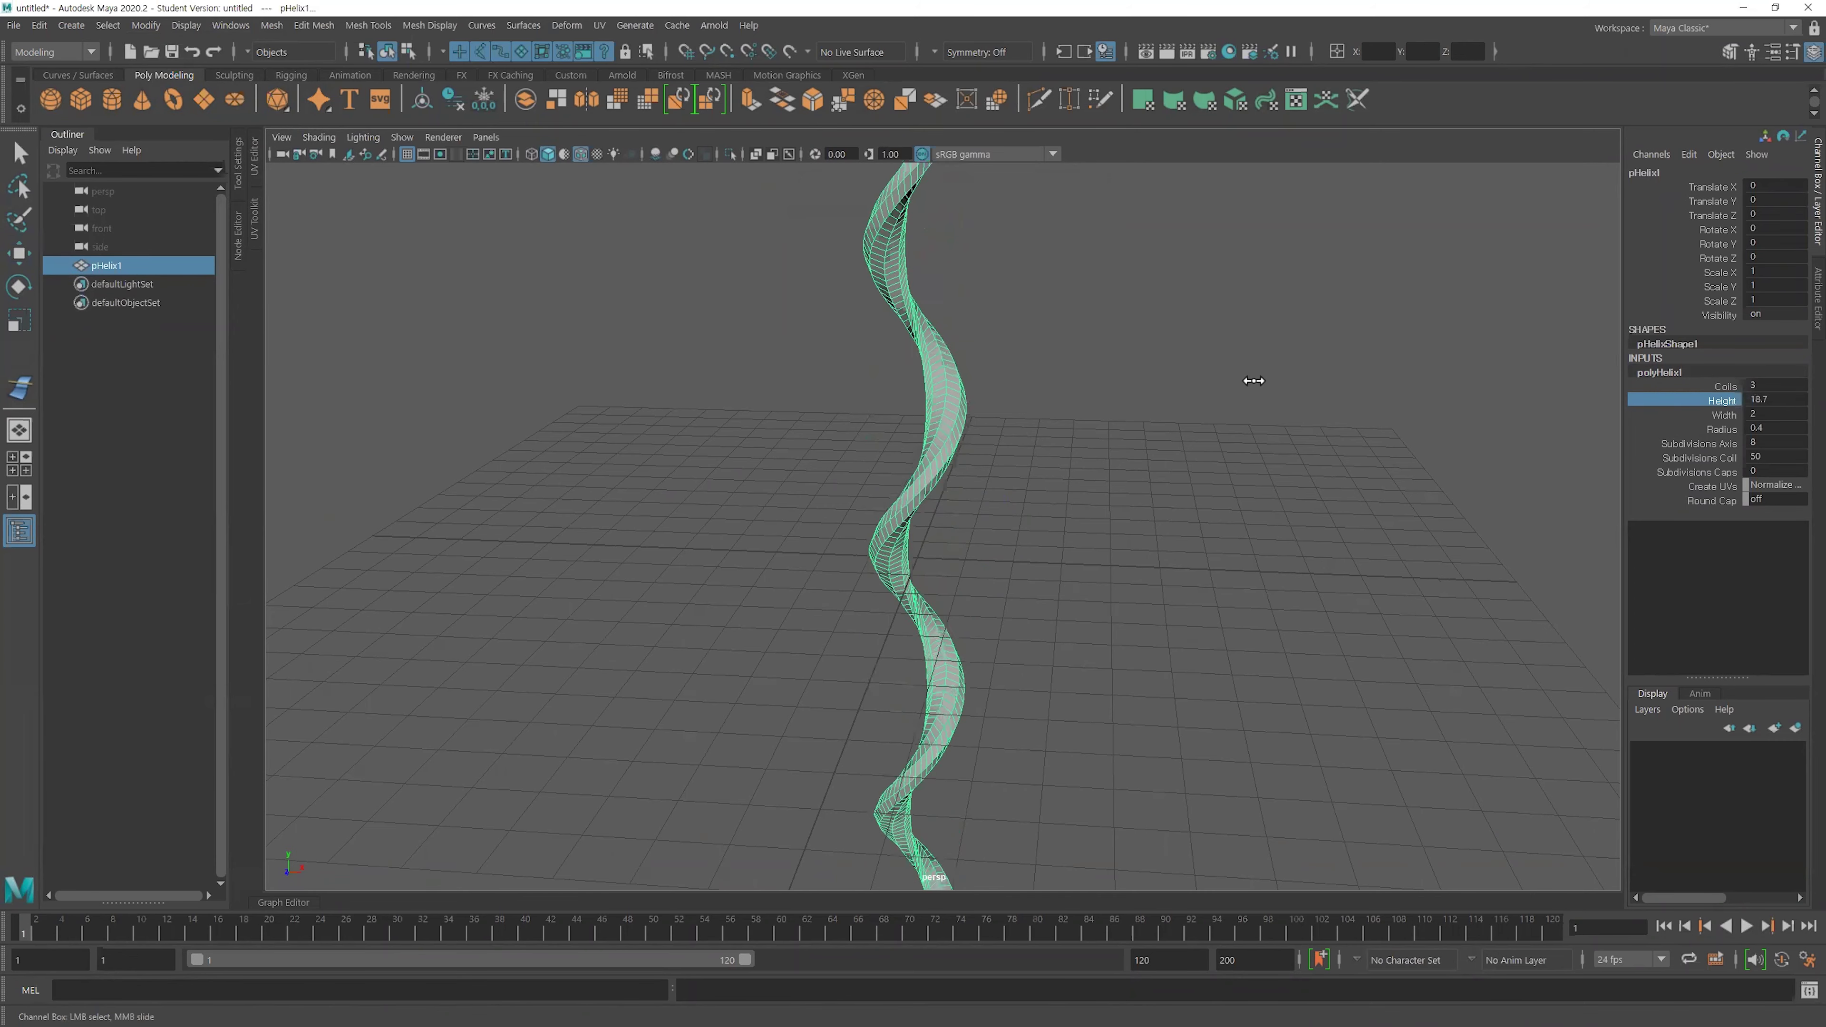
pyautogui.scroll(-2, 984, 403)
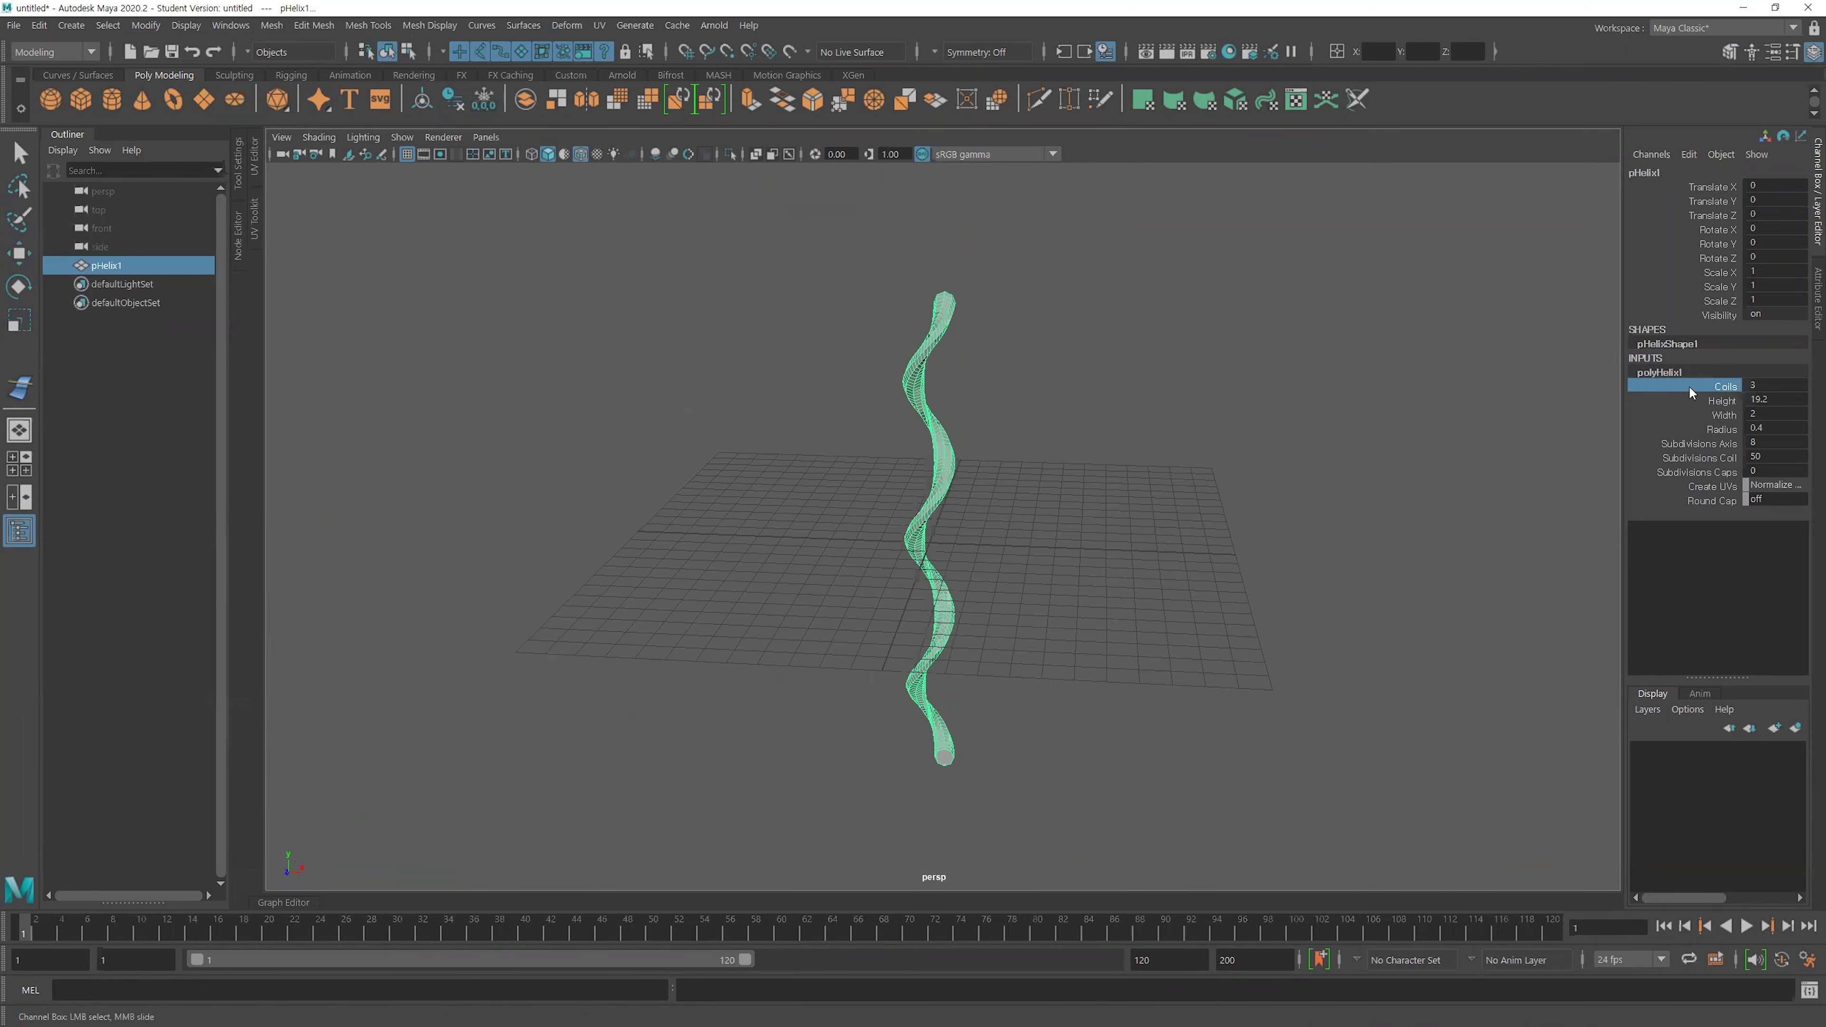
pyautogui.moveTo(899, 424); pyautogui.dragTo(998, 426, button='middle')
pyautogui.scroll(3, 802, 431)
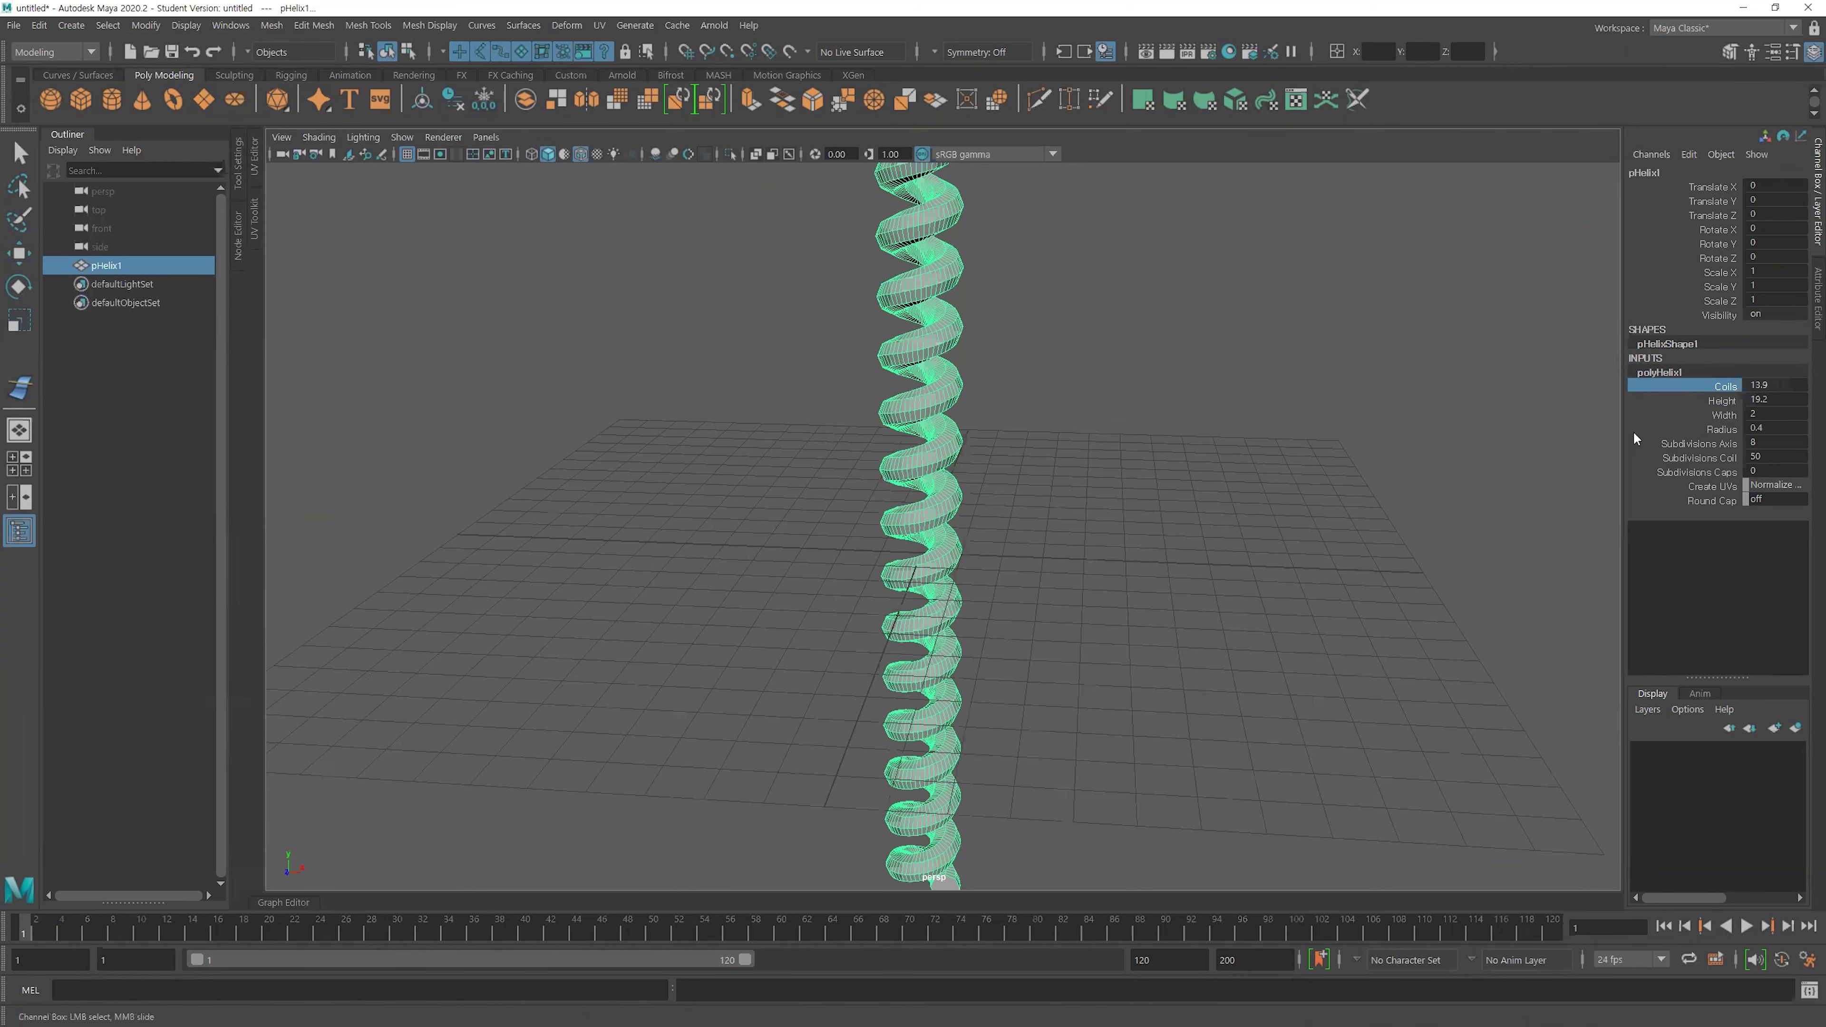
pyautogui.click(1724, 413)
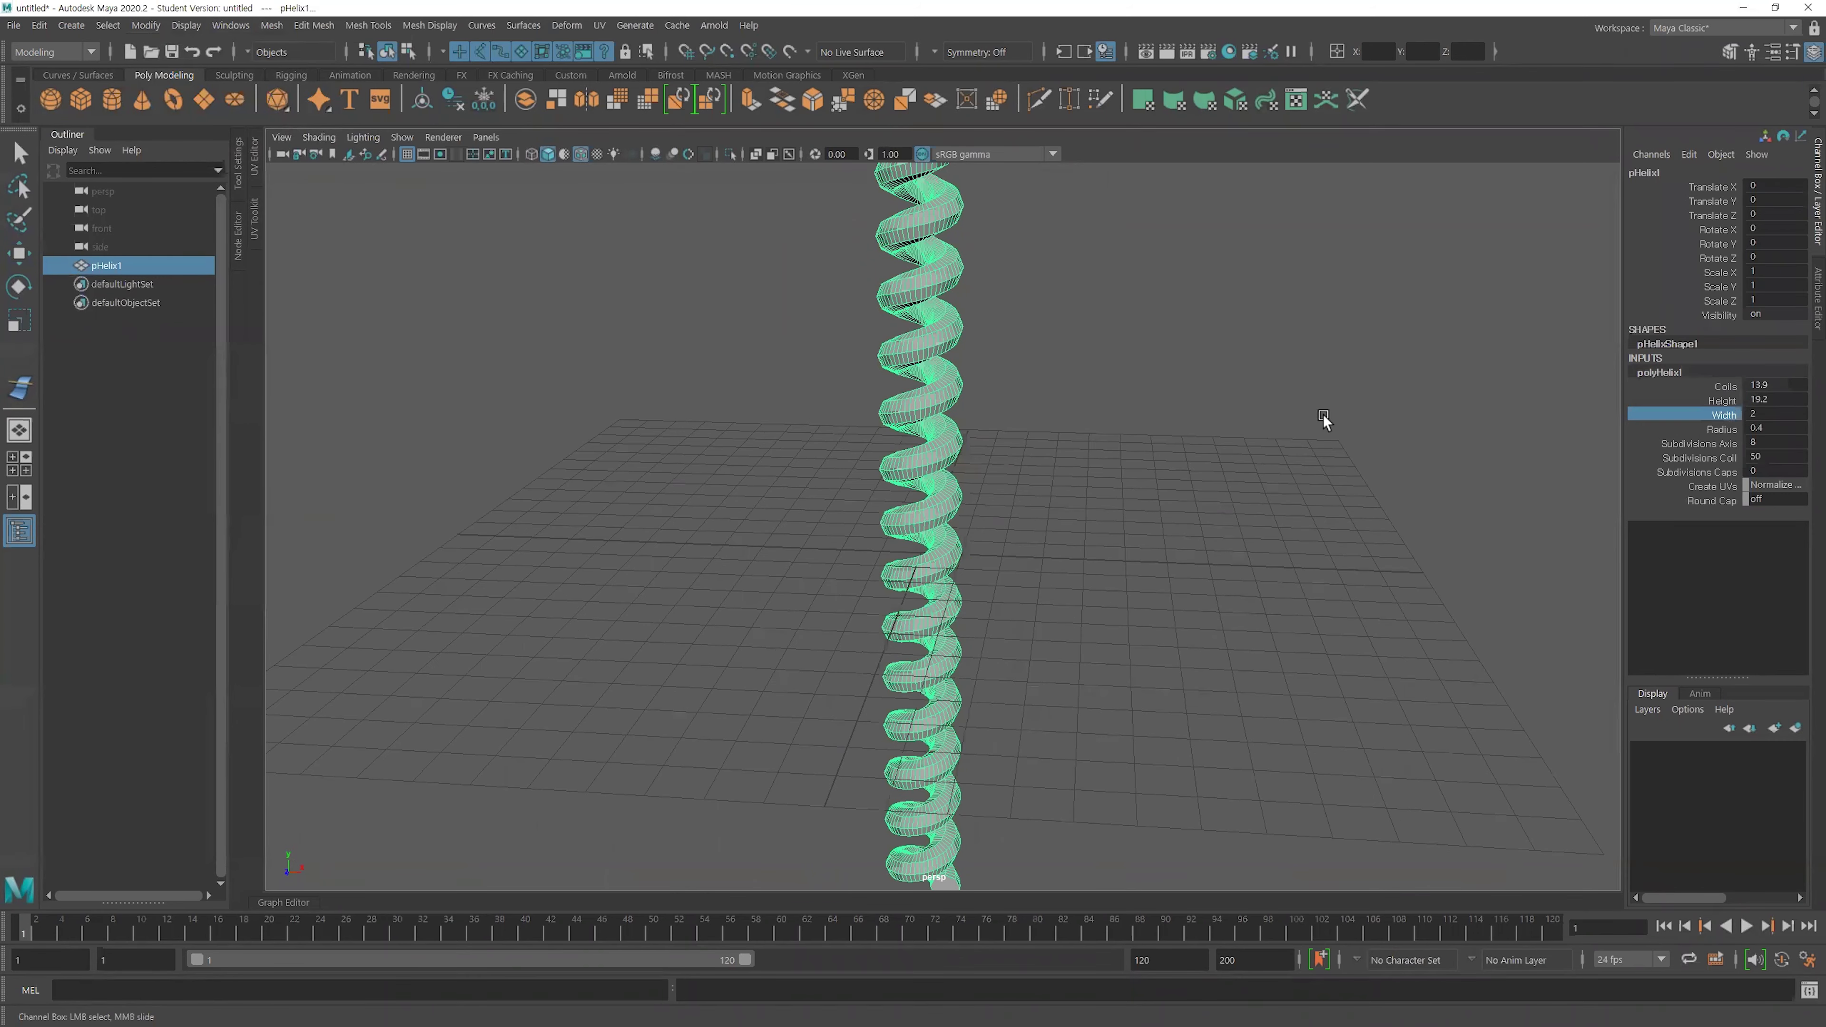
pyautogui.moveTo(1288, 411); pyautogui.dragTo(1299, 411, button='middle')
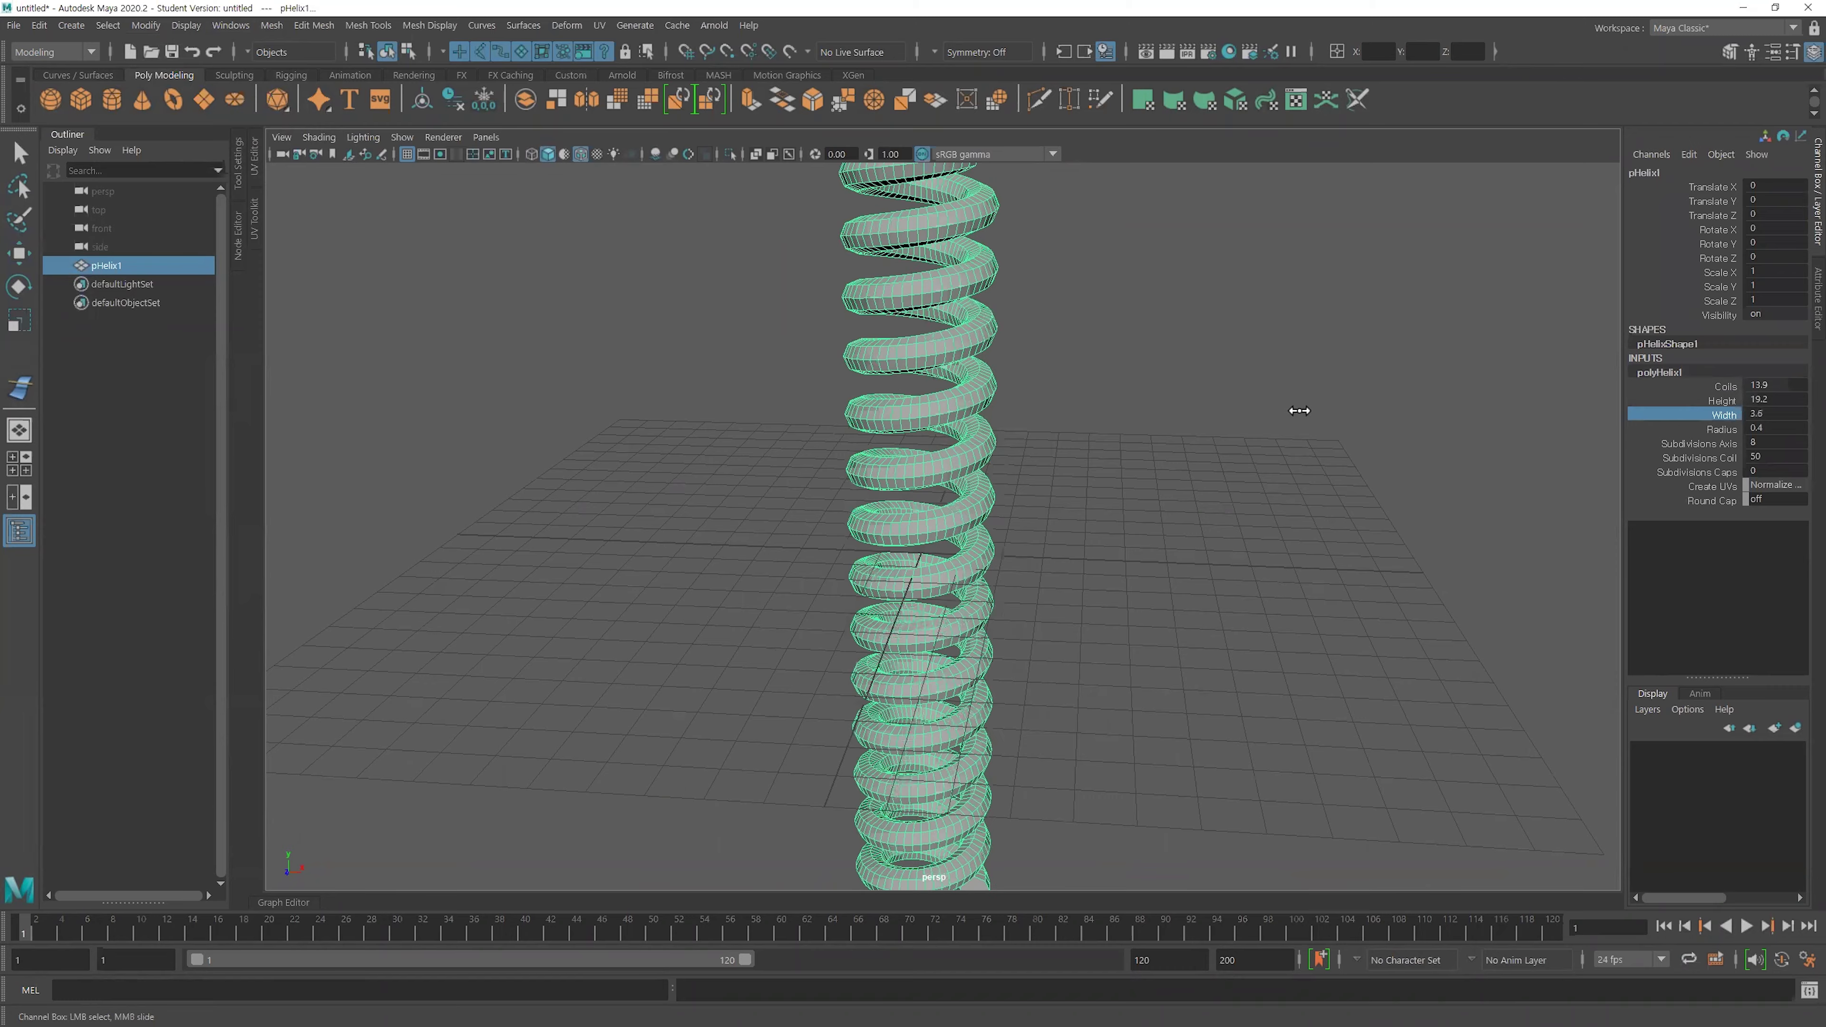
# Reselect the helix with the Move tool active.
pyautogui.moveTo(1271, 414)
pyautogui.keyDown('alt'); pyautogui.mouseDown()
pyautogui.moveTo(1039, 415)
pyautogui.moveTo(953, 395)
pyautogui.moveTo(993, 379)
pyautogui.moveTo(1144, 404)
pyautogui.moveTo(920, 389)
pyautogui.mouseUp(); pyautogui.keyUp('alt')
pyautogui.click(1145, 404)
pyautogui.press('w')
pyautogui.click(865, 386)
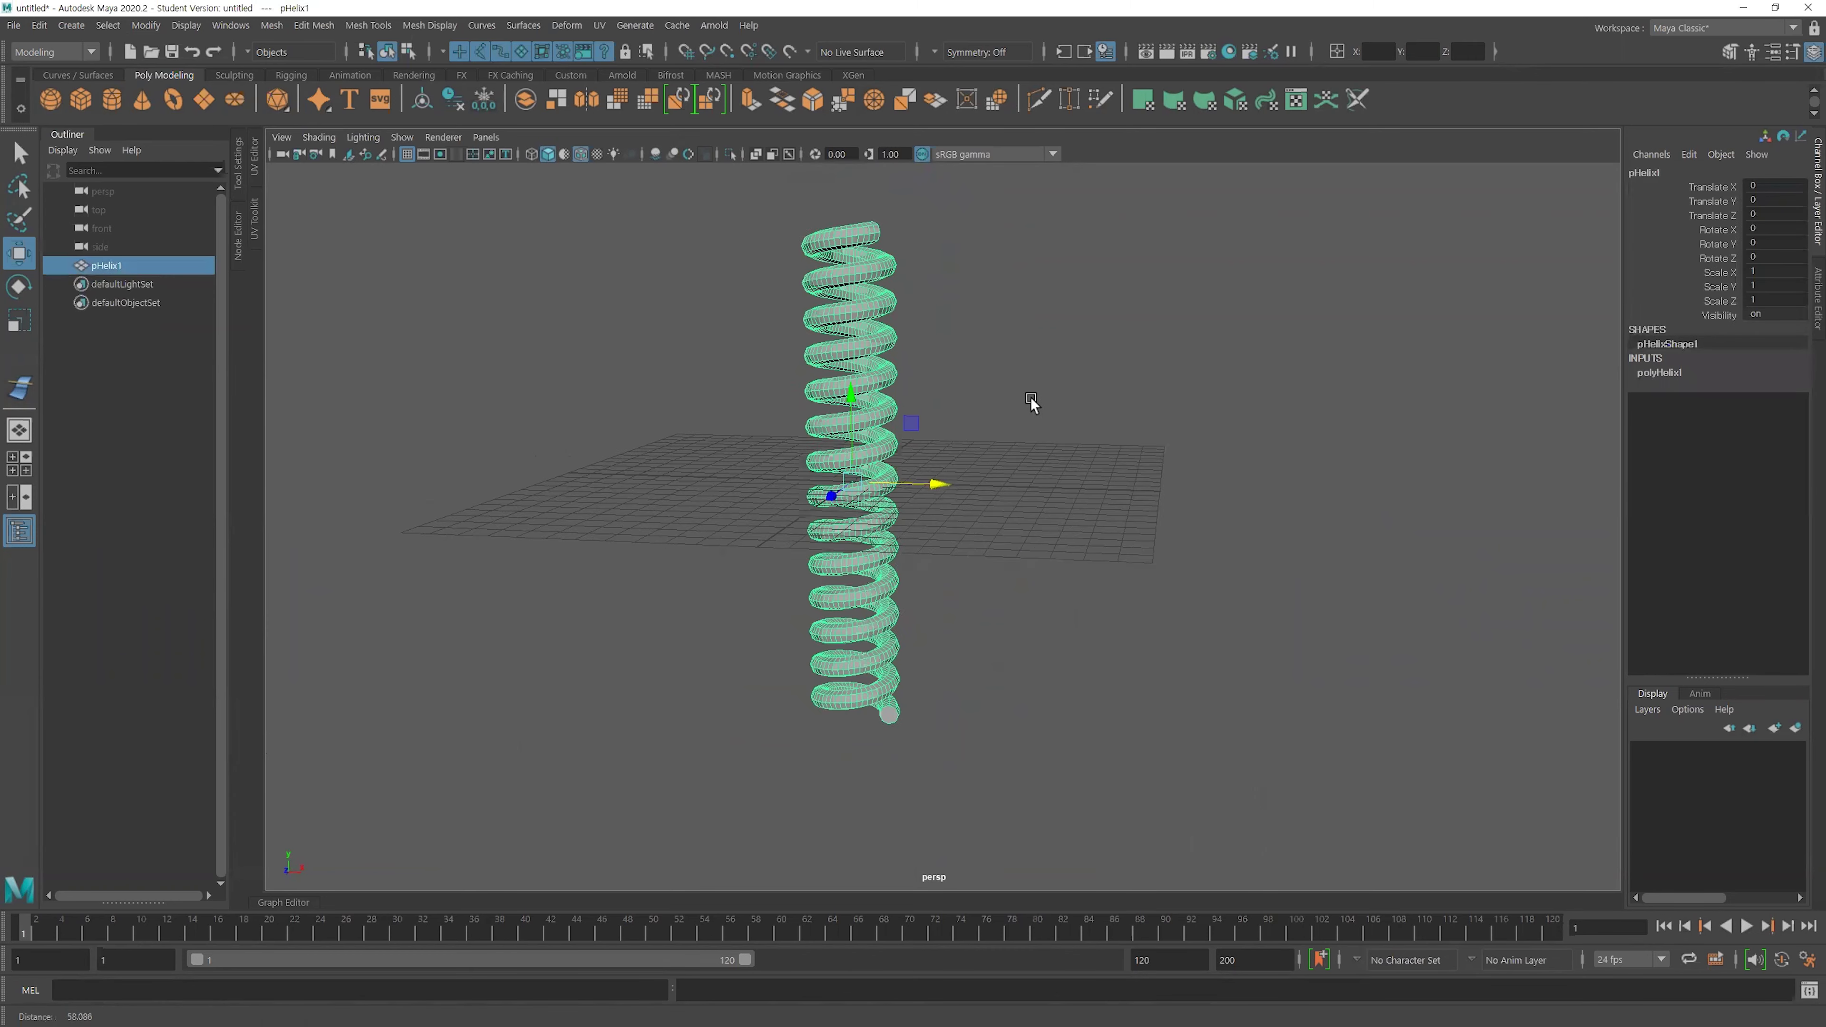
pyautogui.keyDown('alt'); pyautogui.moveTo(1030, 400); pyautogui.dragTo(1060, 405); pyautogui.keyUp('alt')
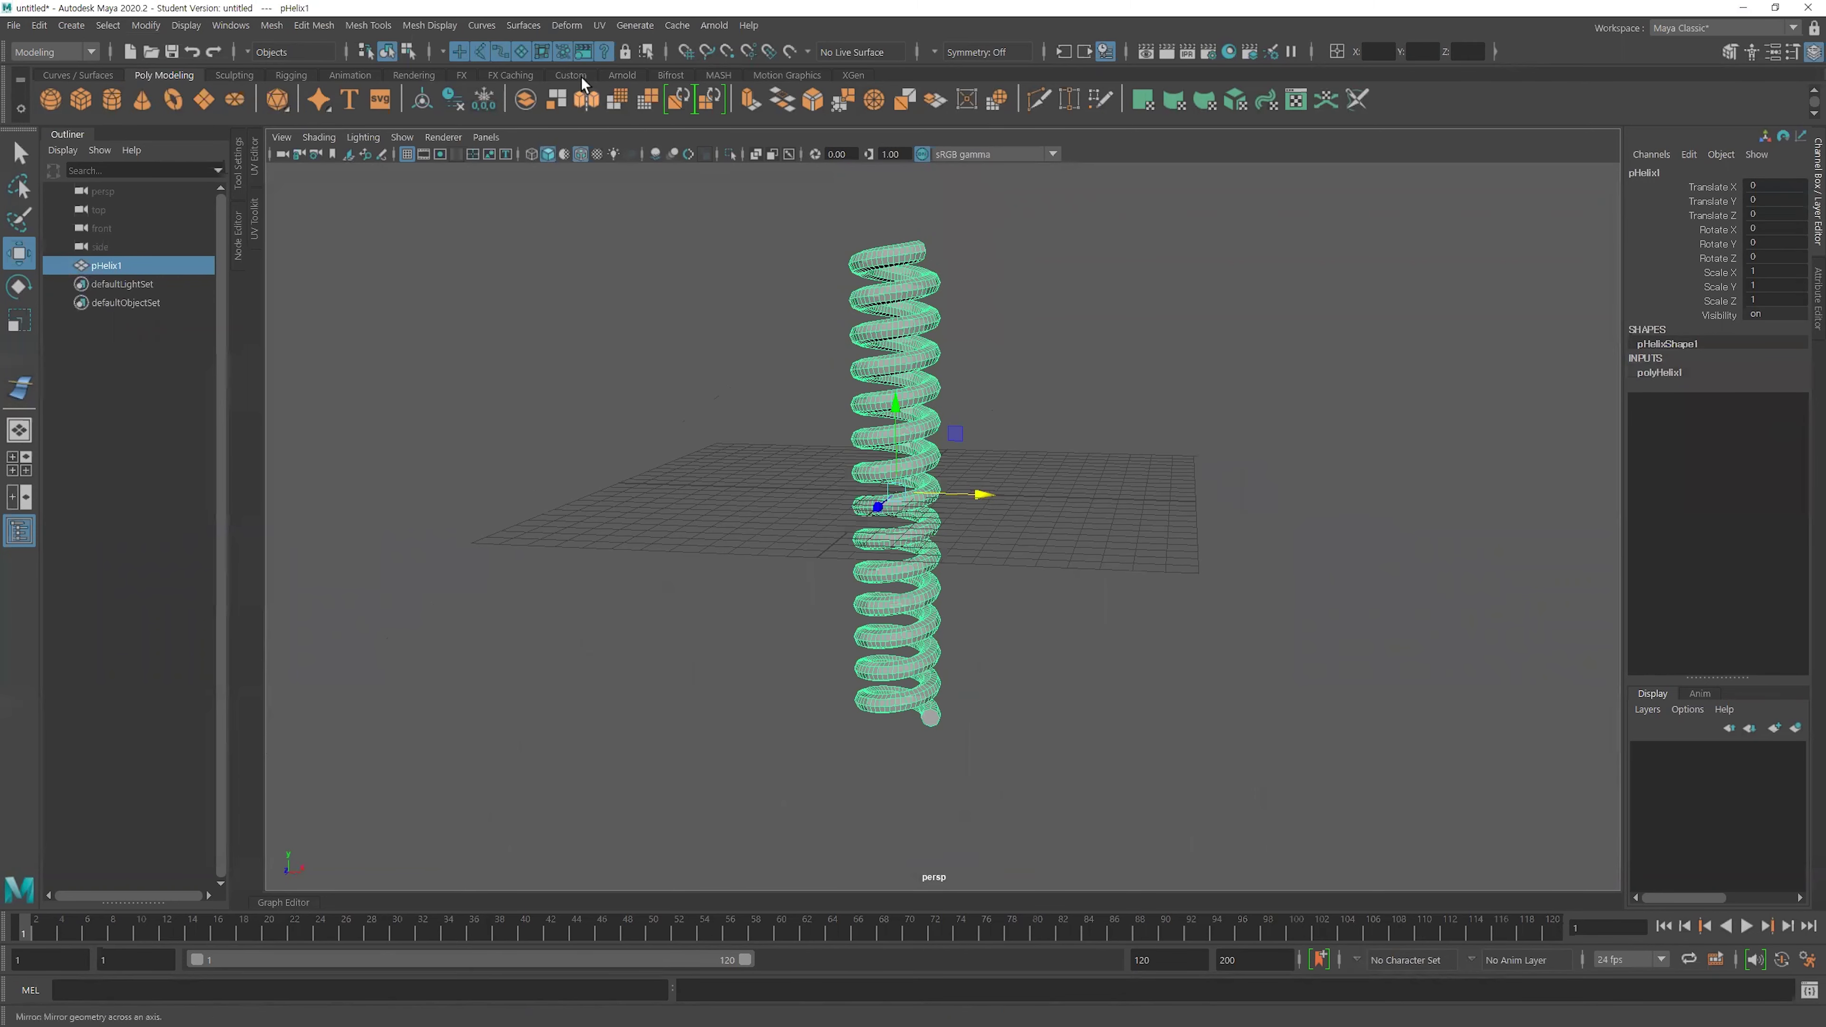
pyautogui.click(567, 25)
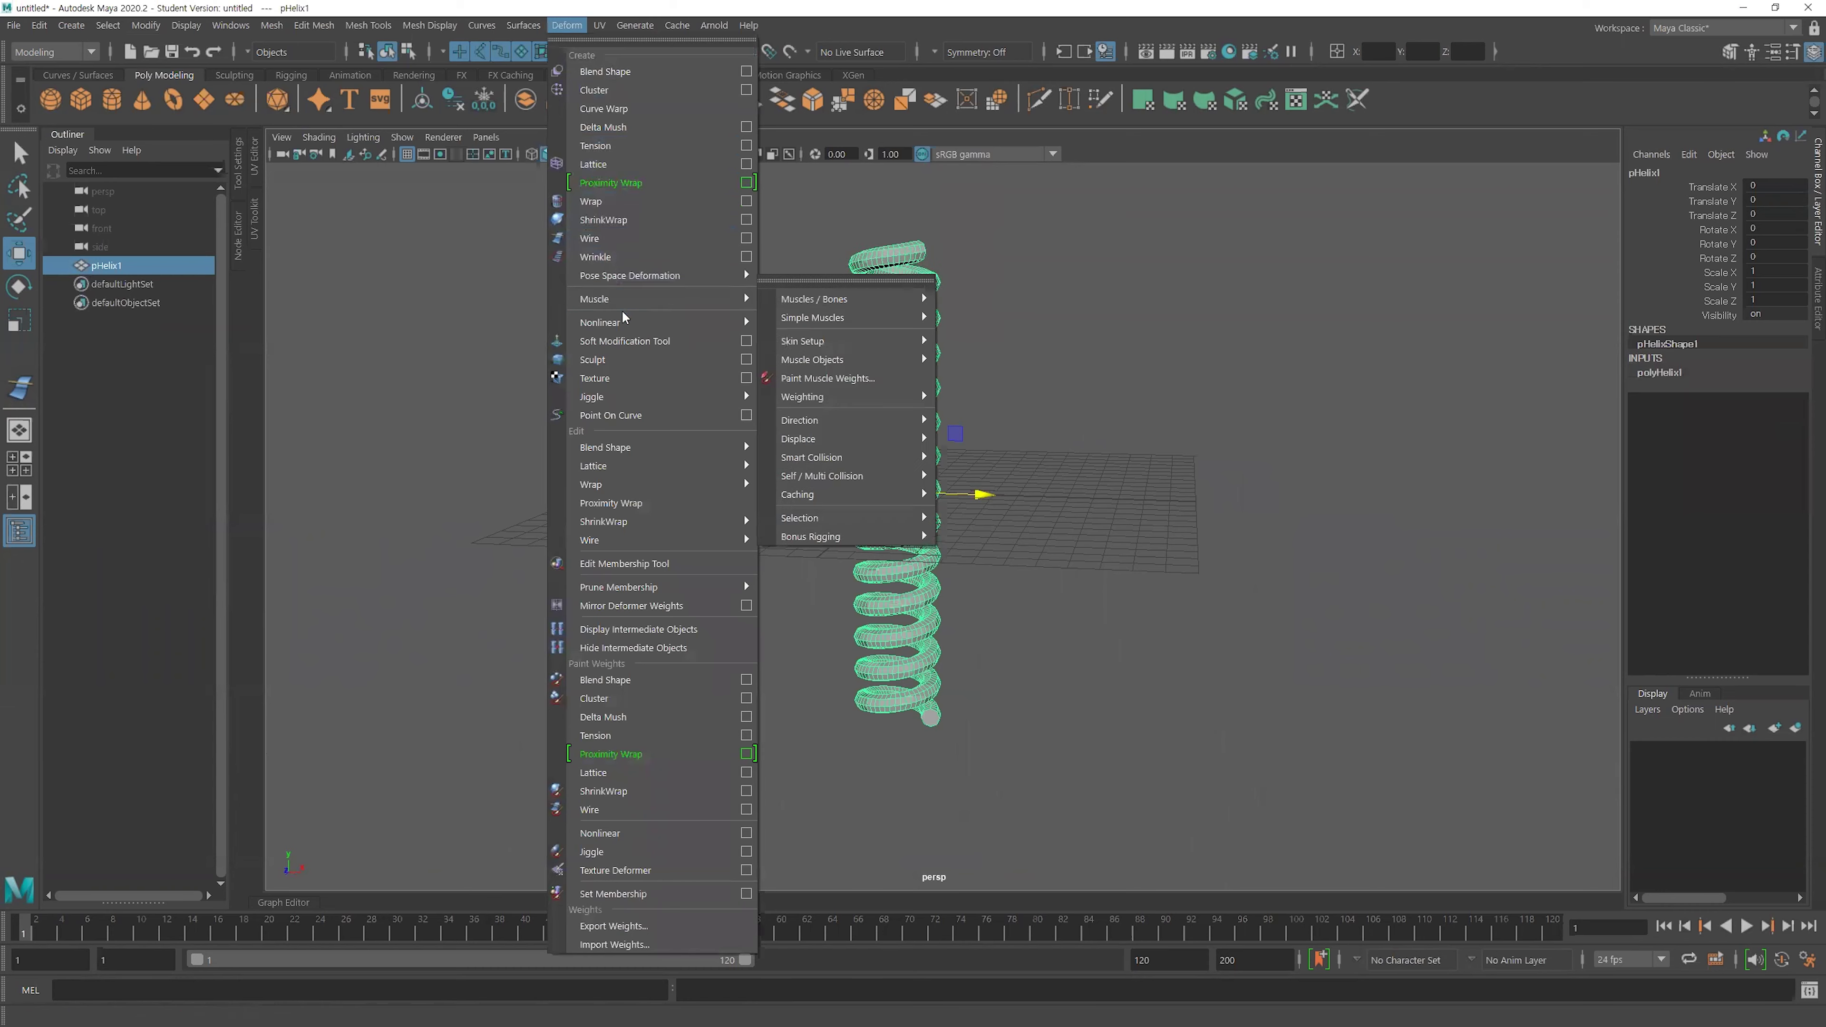
pyautogui.moveTo(601, 323)
pyautogui.click(802, 323)
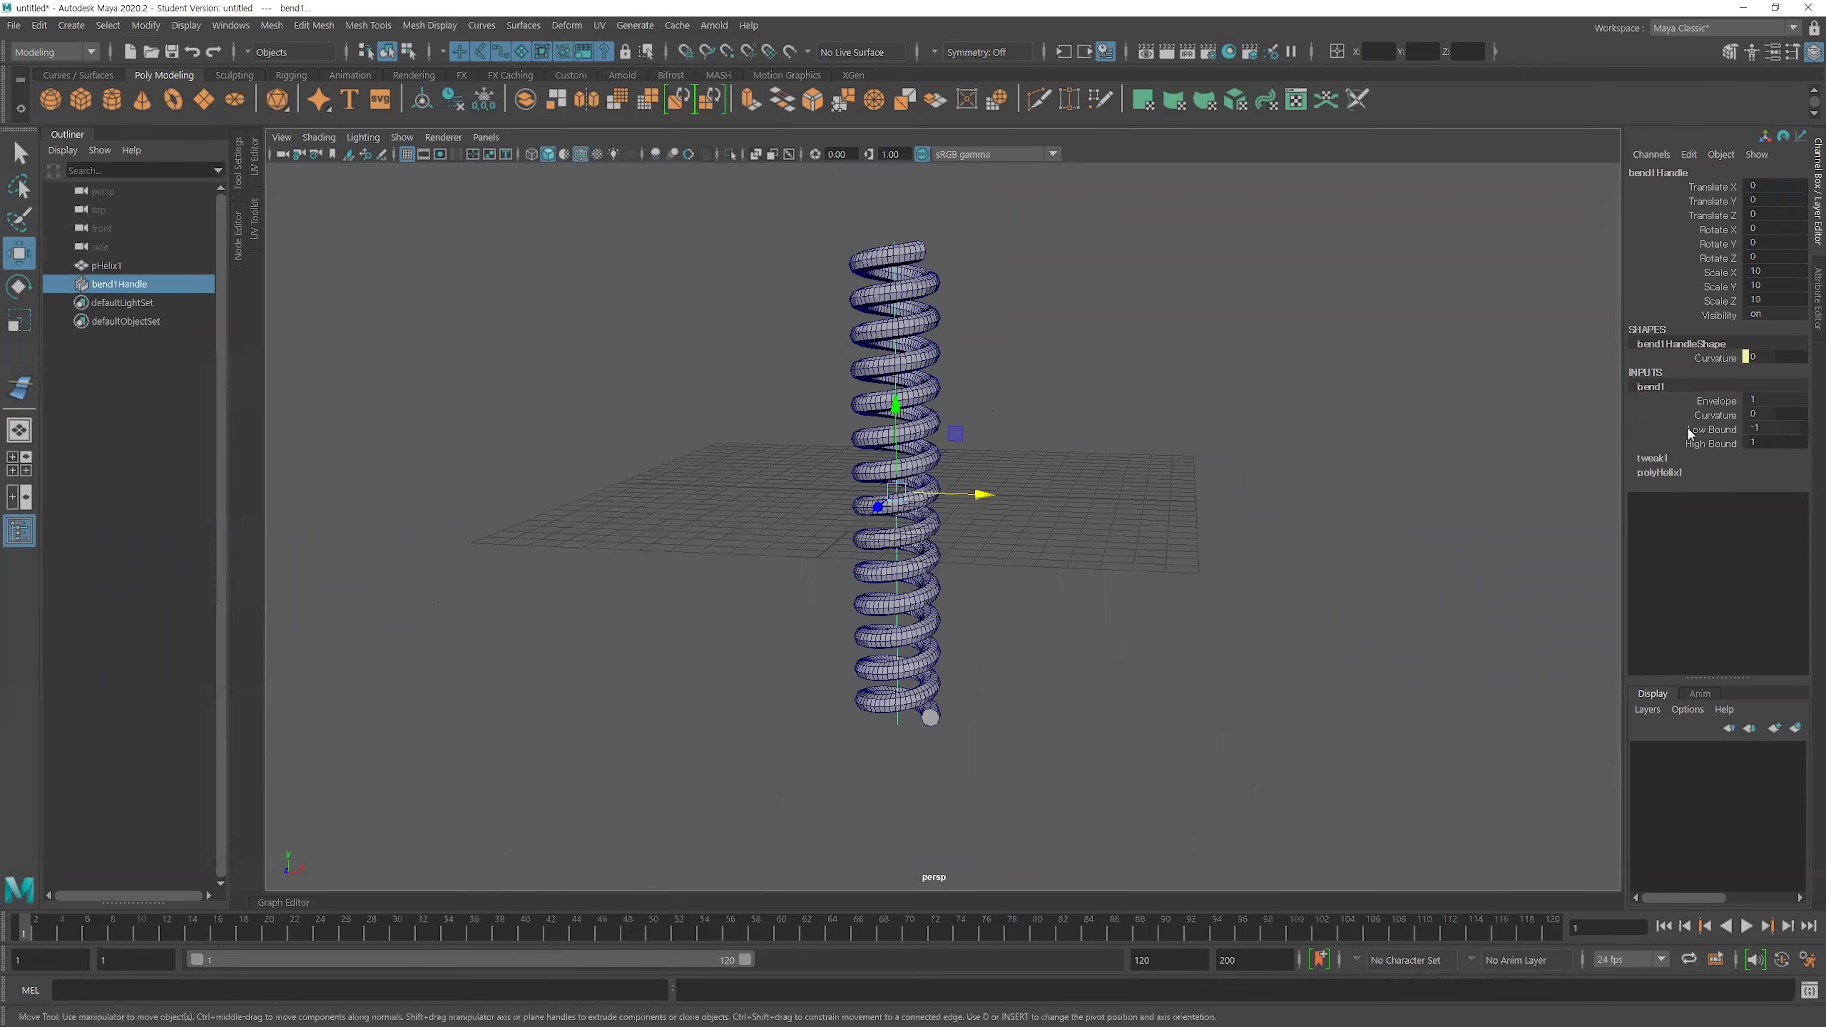
pyautogui.click(1715, 414)
pyautogui.moveTo(1101, 380); pyautogui.dragTo(1186, 379, button='middle')
pyautogui.moveTo(859, 390)
pyautogui.keyDown('alt'); pyautogui.mouseDown()
pyautogui.moveTo(1202, 391)
pyautogui.moveTo(1059, 366)
pyautogui.mouseUp(); pyautogui.keyUp('alt')
pyautogui.scroll(3, 892, 431)
pyautogui.moveTo(892, 432)
pyautogui.keyDown('alt'); pyautogui.mouseDown()
pyautogui.moveTo(930, 516)
pyautogui.moveTo(920, 497)
pyautogui.mouseUp(); pyautogui.keyUp('alt')
pyautogui.scroll(3, 917, 488)
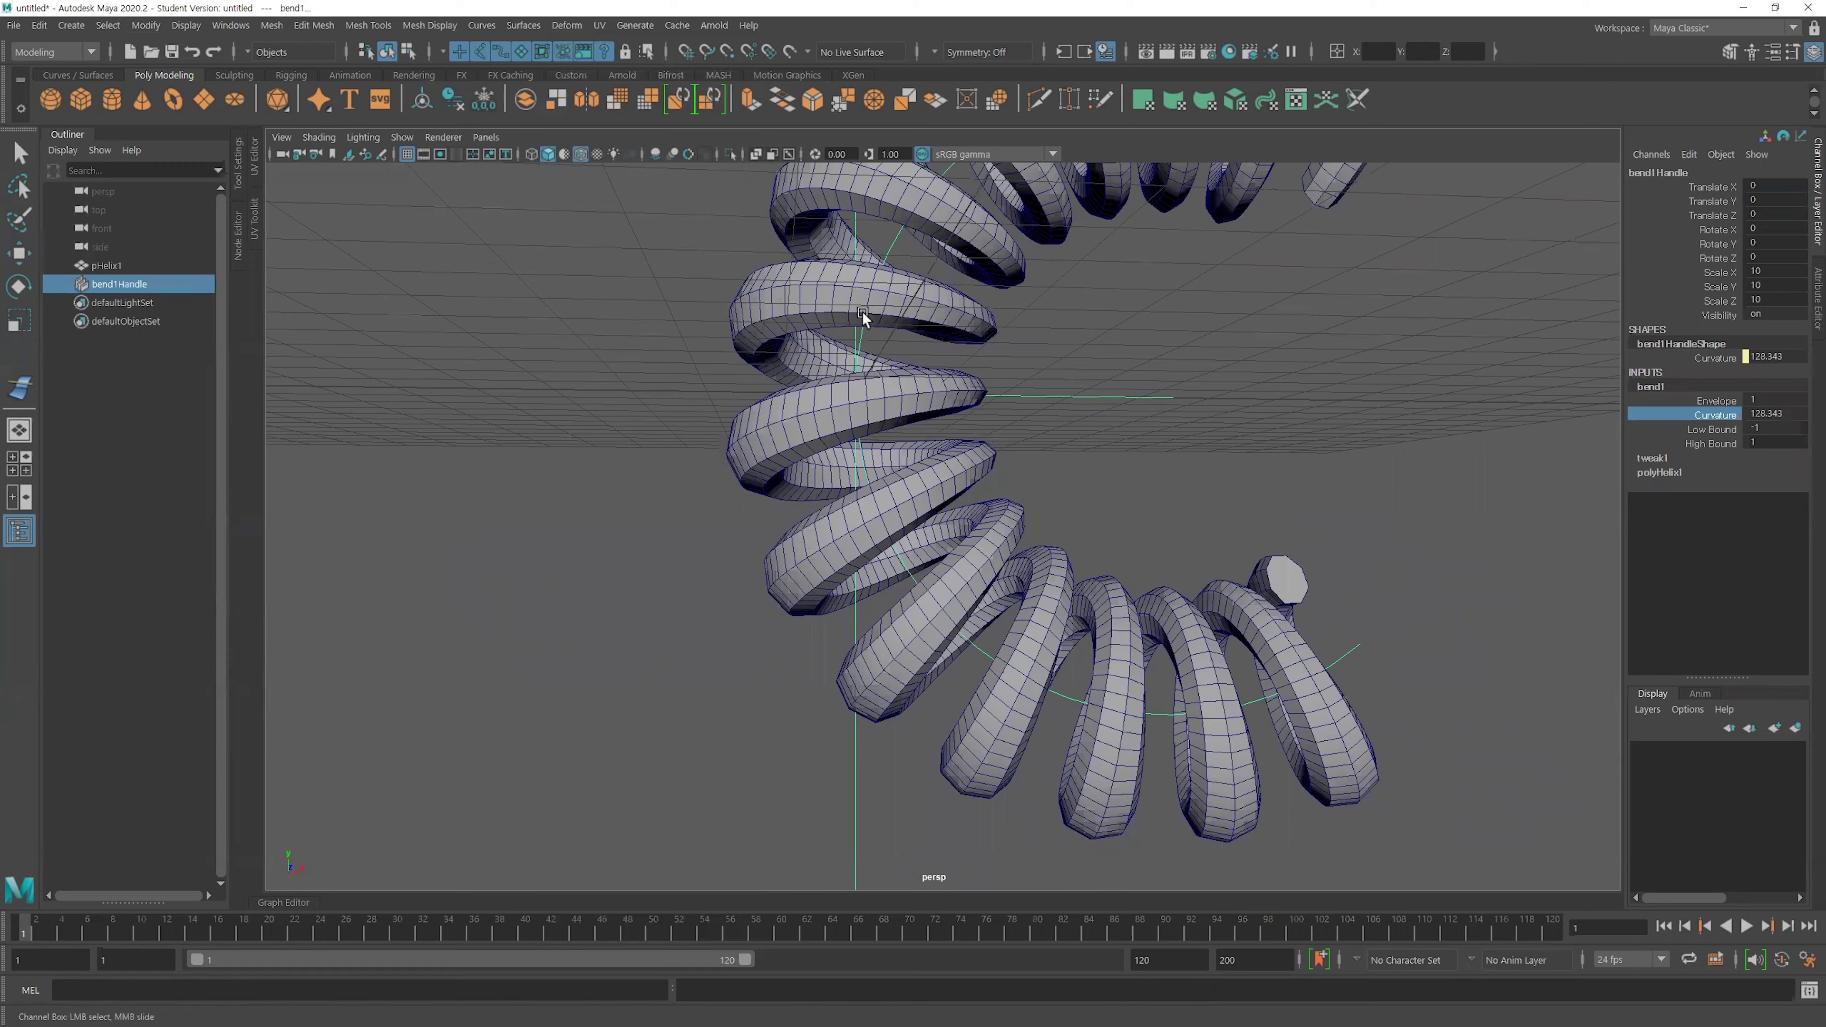
pyautogui.moveTo(1026, 309)
pyautogui.keyDown('alt'); pyautogui.mouseDown()
pyautogui.moveTo(945, 444)
pyautogui.moveTo(955, 422)
pyautogui.mouseUp(); pyautogui.keyUp('alt')
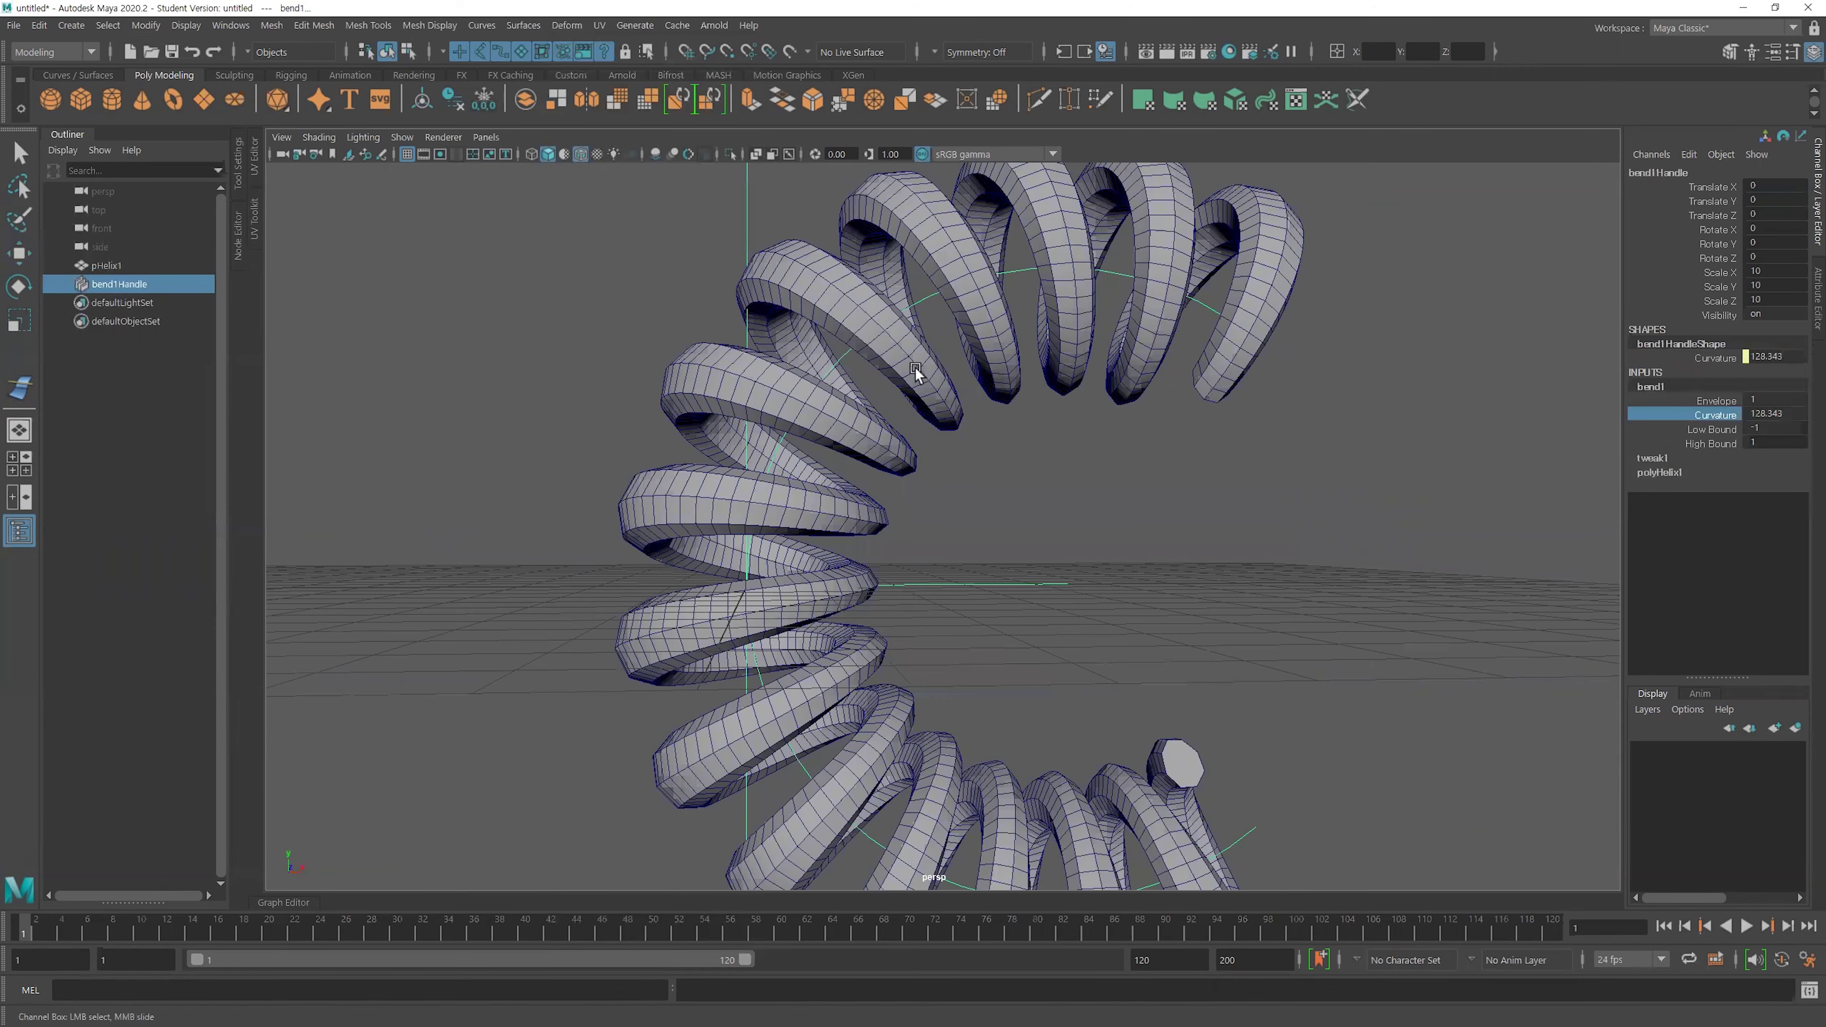
pyautogui.moveTo(1236, 369)
pyautogui.keyDown('alt'); pyautogui.mouseDown()
pyautogui.moveTo(1136, 364)
pyautogui.moveTo(1026, 273)
pyautogui.mouseUp(); pyautogui.keyUp('alt')
pyautogui.moveTo(830, 356)
pyautogui.keyDown('alt'); pyautogui.mouseDown()
pyautogui.moveTo(1121, 477)
pyautogui.moveTo(1127, 367)
pyautogui.moveTo(1080, 620)
pyautogui.mouseUp(); pyautogui.keyUp('alt')
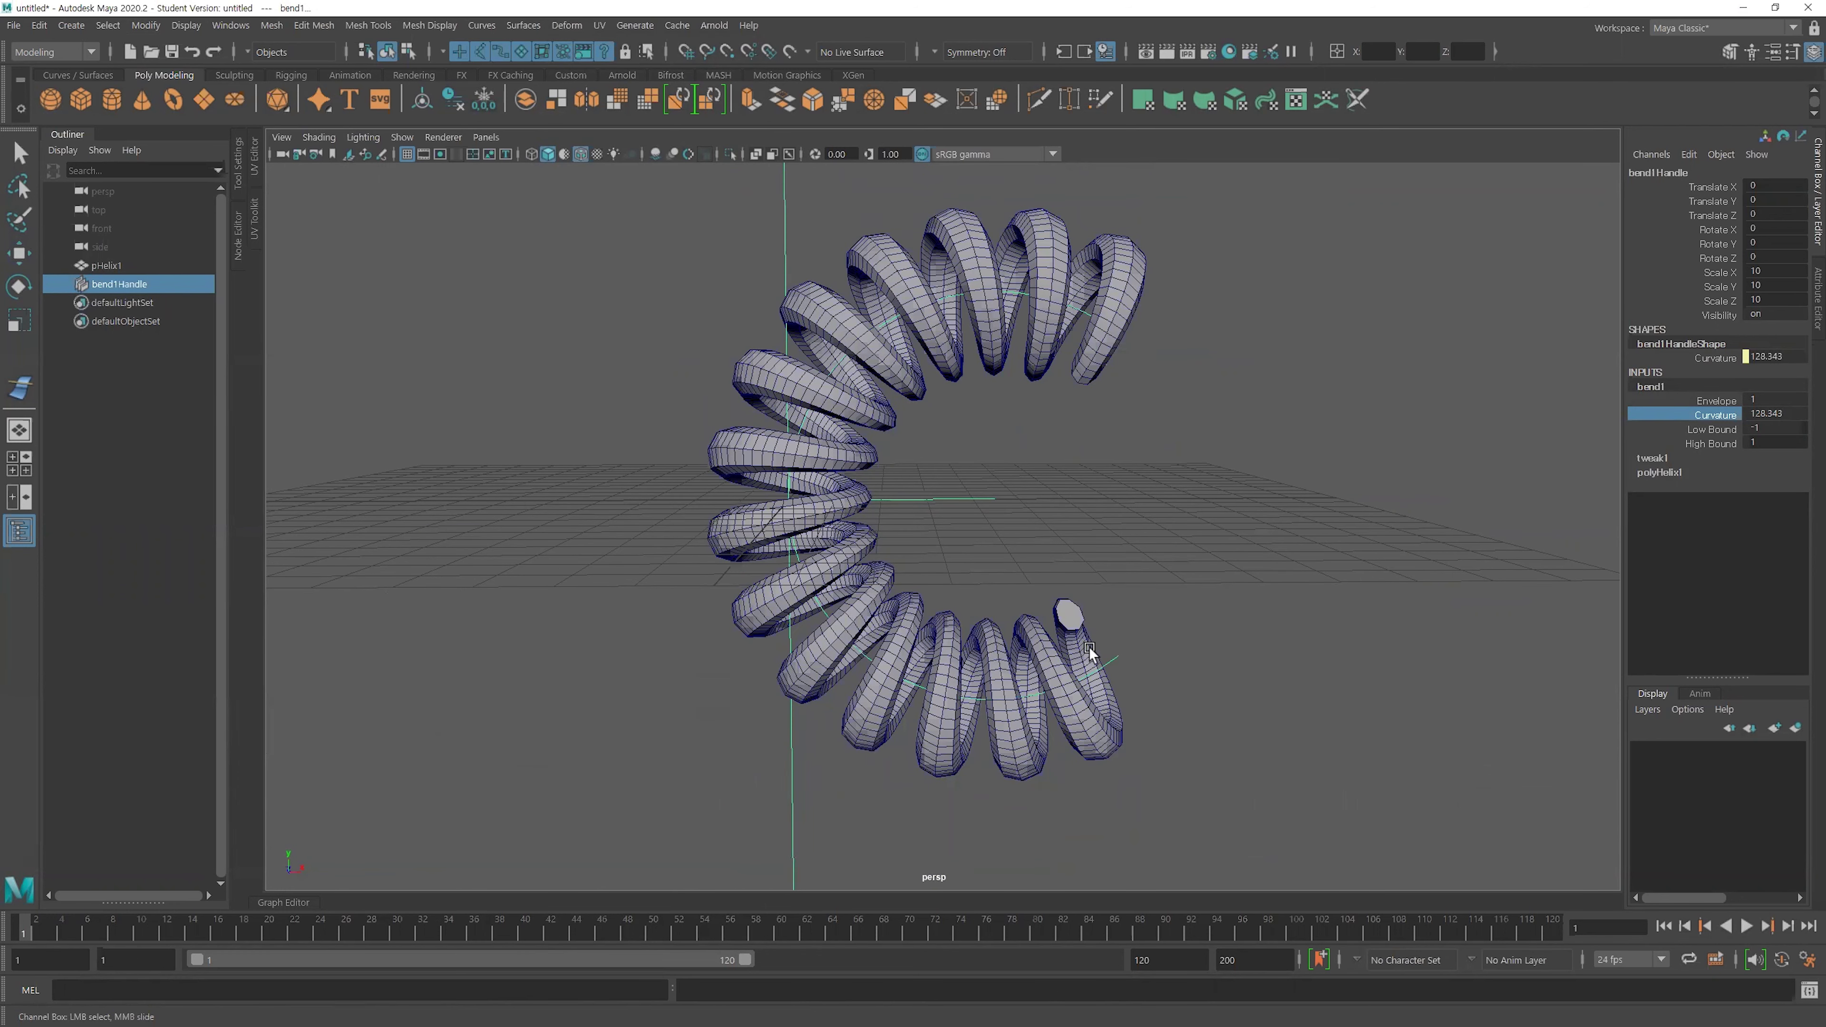
pyautogui.hotkey('ctrl', 'z')
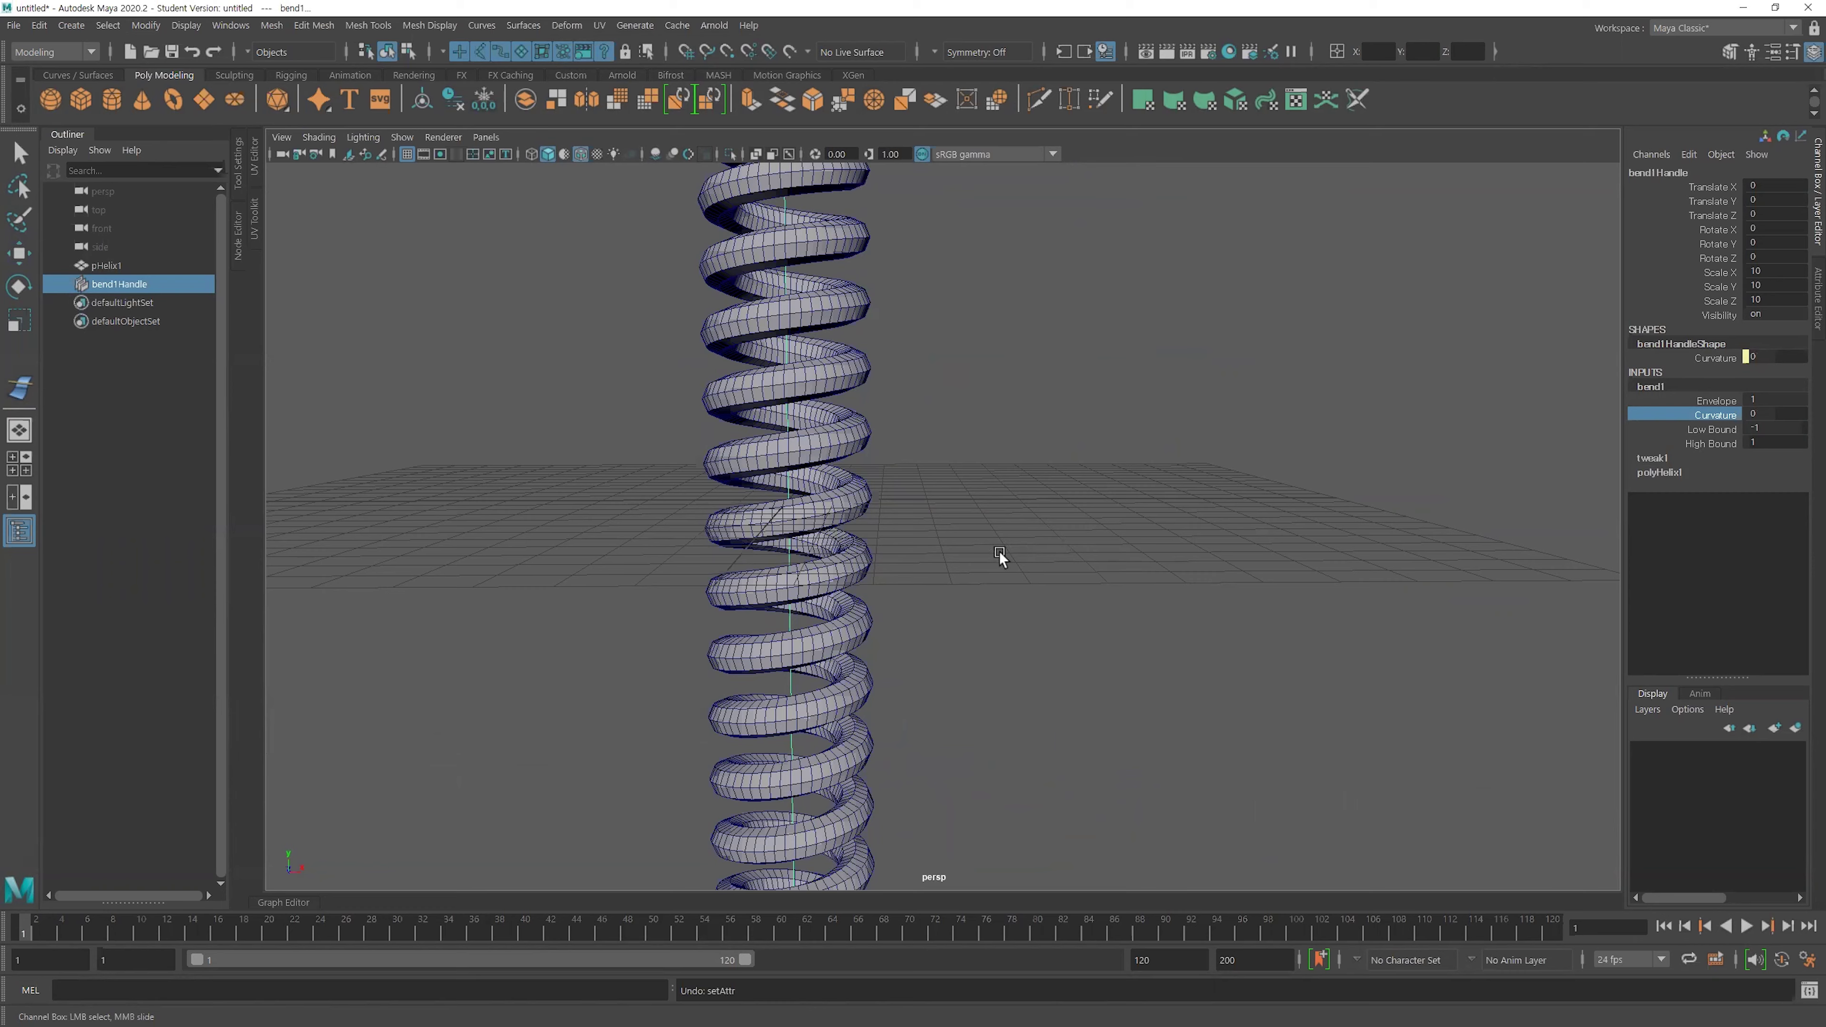
pyautogui.scroll(-2, 863, 507)
pyautogui.scroll(-3, 905, 443)
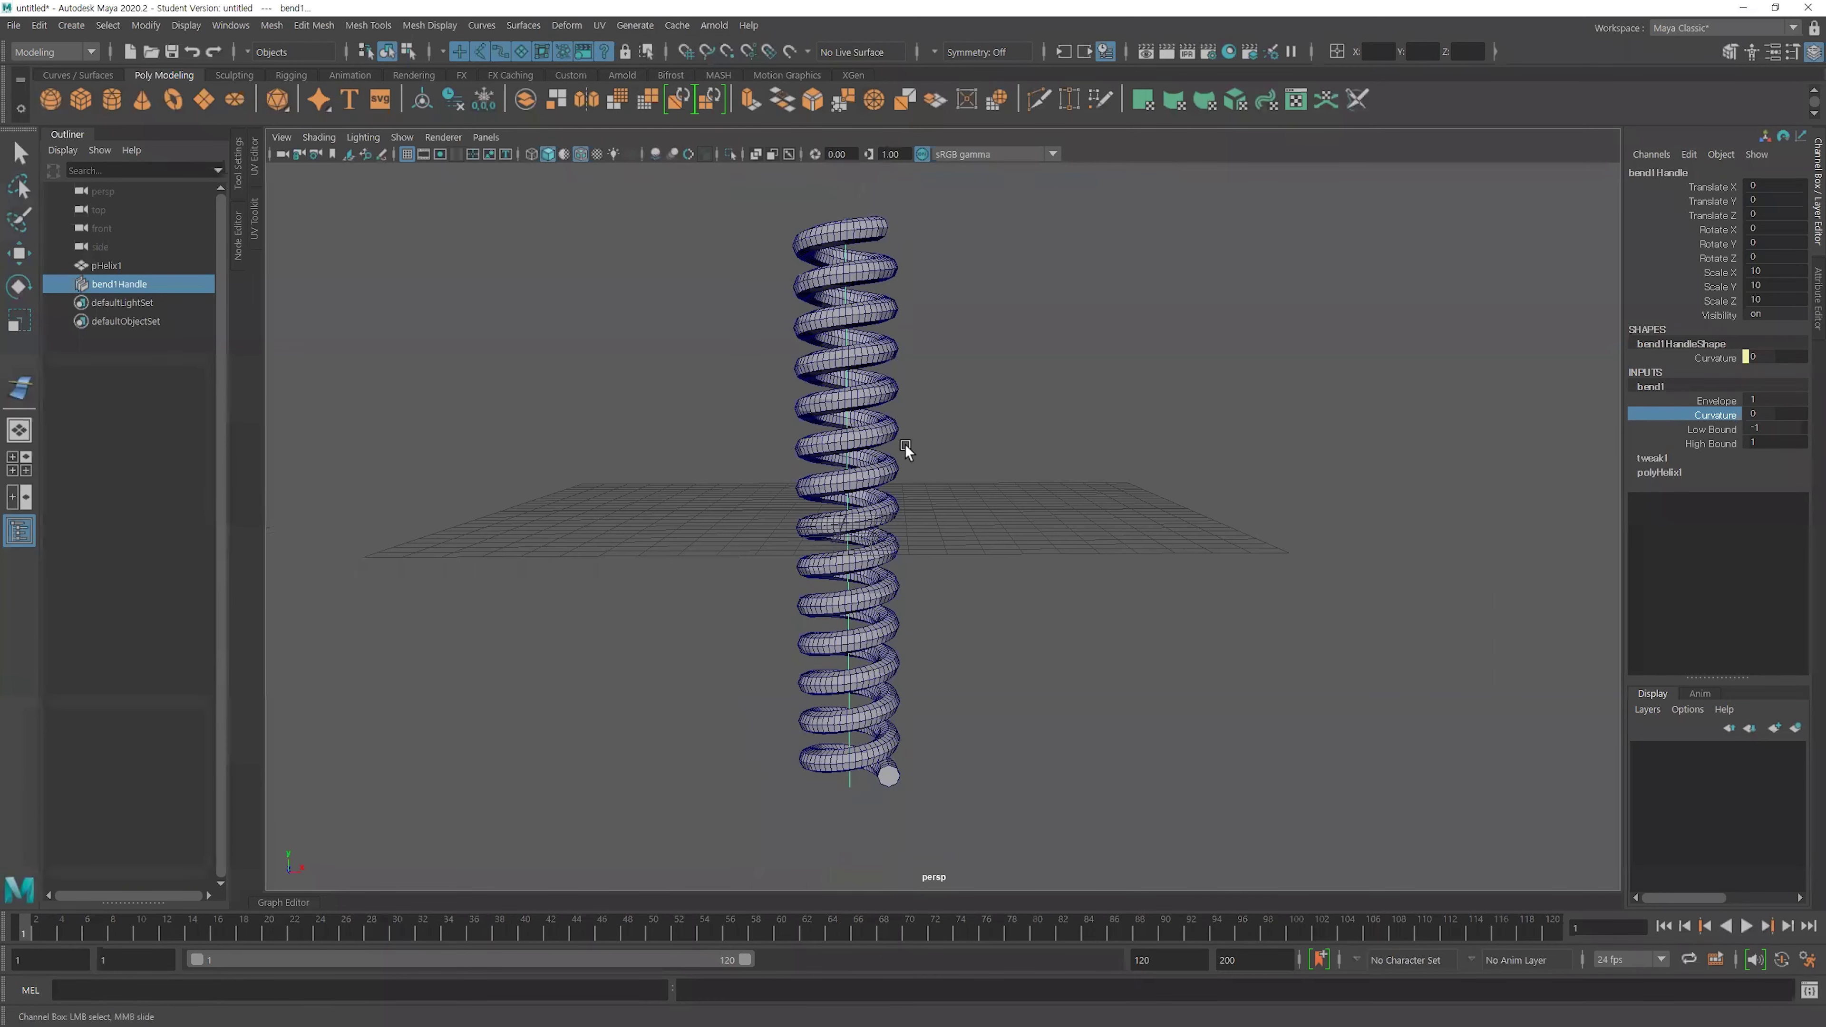
pyautogui.press('w')
pyautogui.keyDown('alt'); pyautogui.moveTo(977, 574); pyautogui.dragTo(916, 711); pyautogui.keyUp('alt')
pyautogui.click(877, 675)
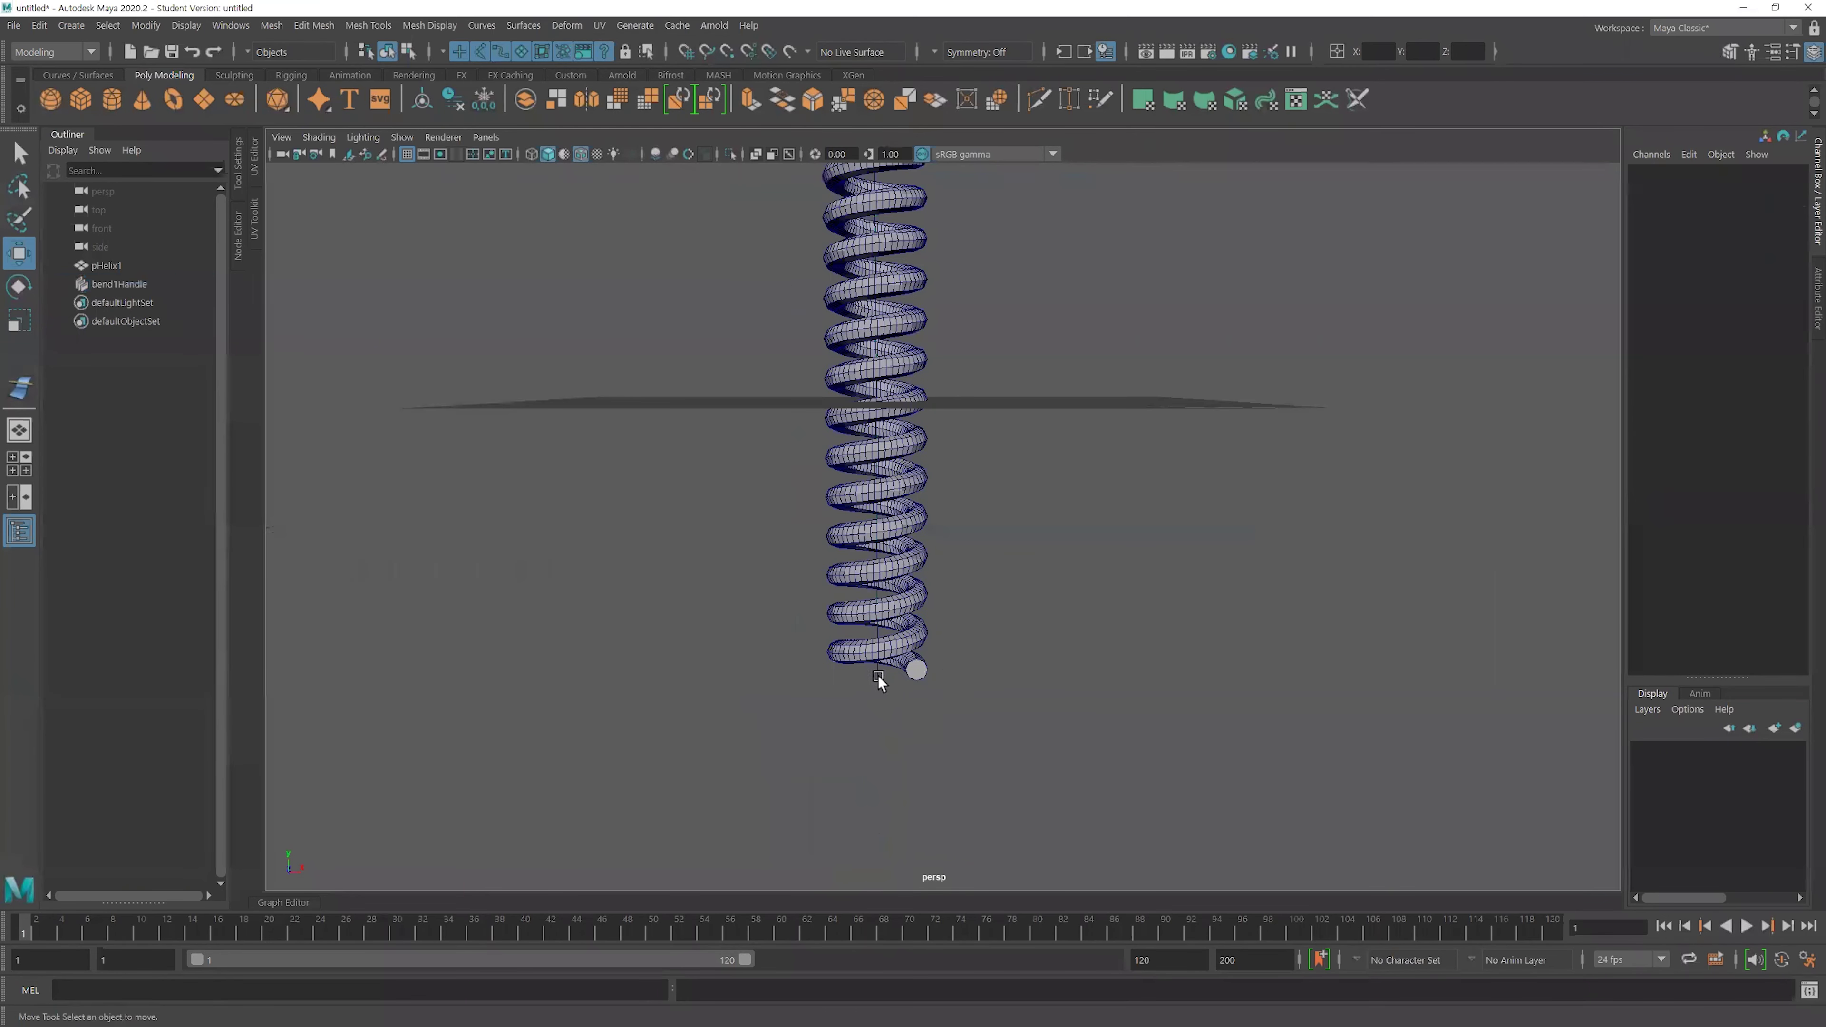
pyautogui.press('Delete')
# Switch the helix to edge mode and select an edge along its coil.
pyautogui.moveTo(995, 476)
pyautogui.keyDown('alt'); pyautogui.mouseDown()
pyautogui.moveTo(918, 420)
pyautogui.moveTo(884, 436)
pyautogui.mouseUp(); pyautogui.keyUp('alt')
pyautogui.click(884, 436)
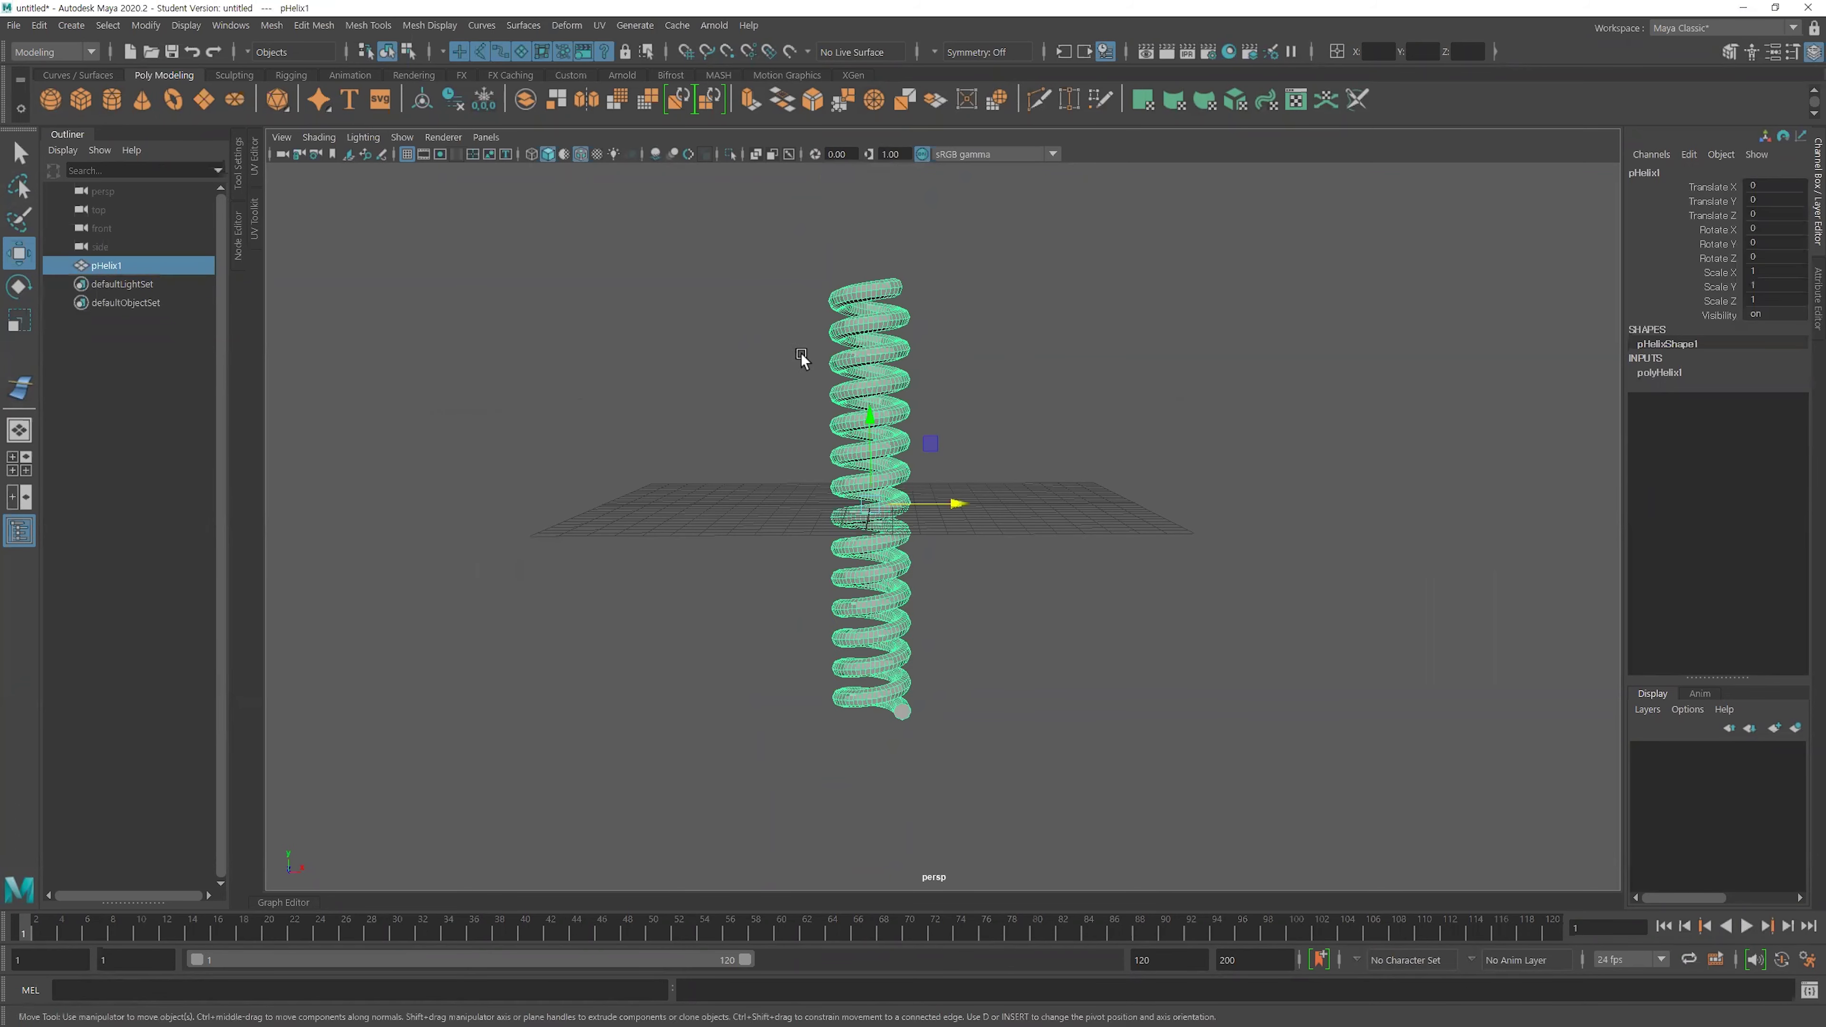
pyautogui.scroll(3, 789, 288)
pyautogui.keyDown('alt'); pyautogui.moveTo(788, 288); pyautogui.dragTo(868, 394); pyautogui.keyUp('alt')
pyautogui.rightClick(857, 361)
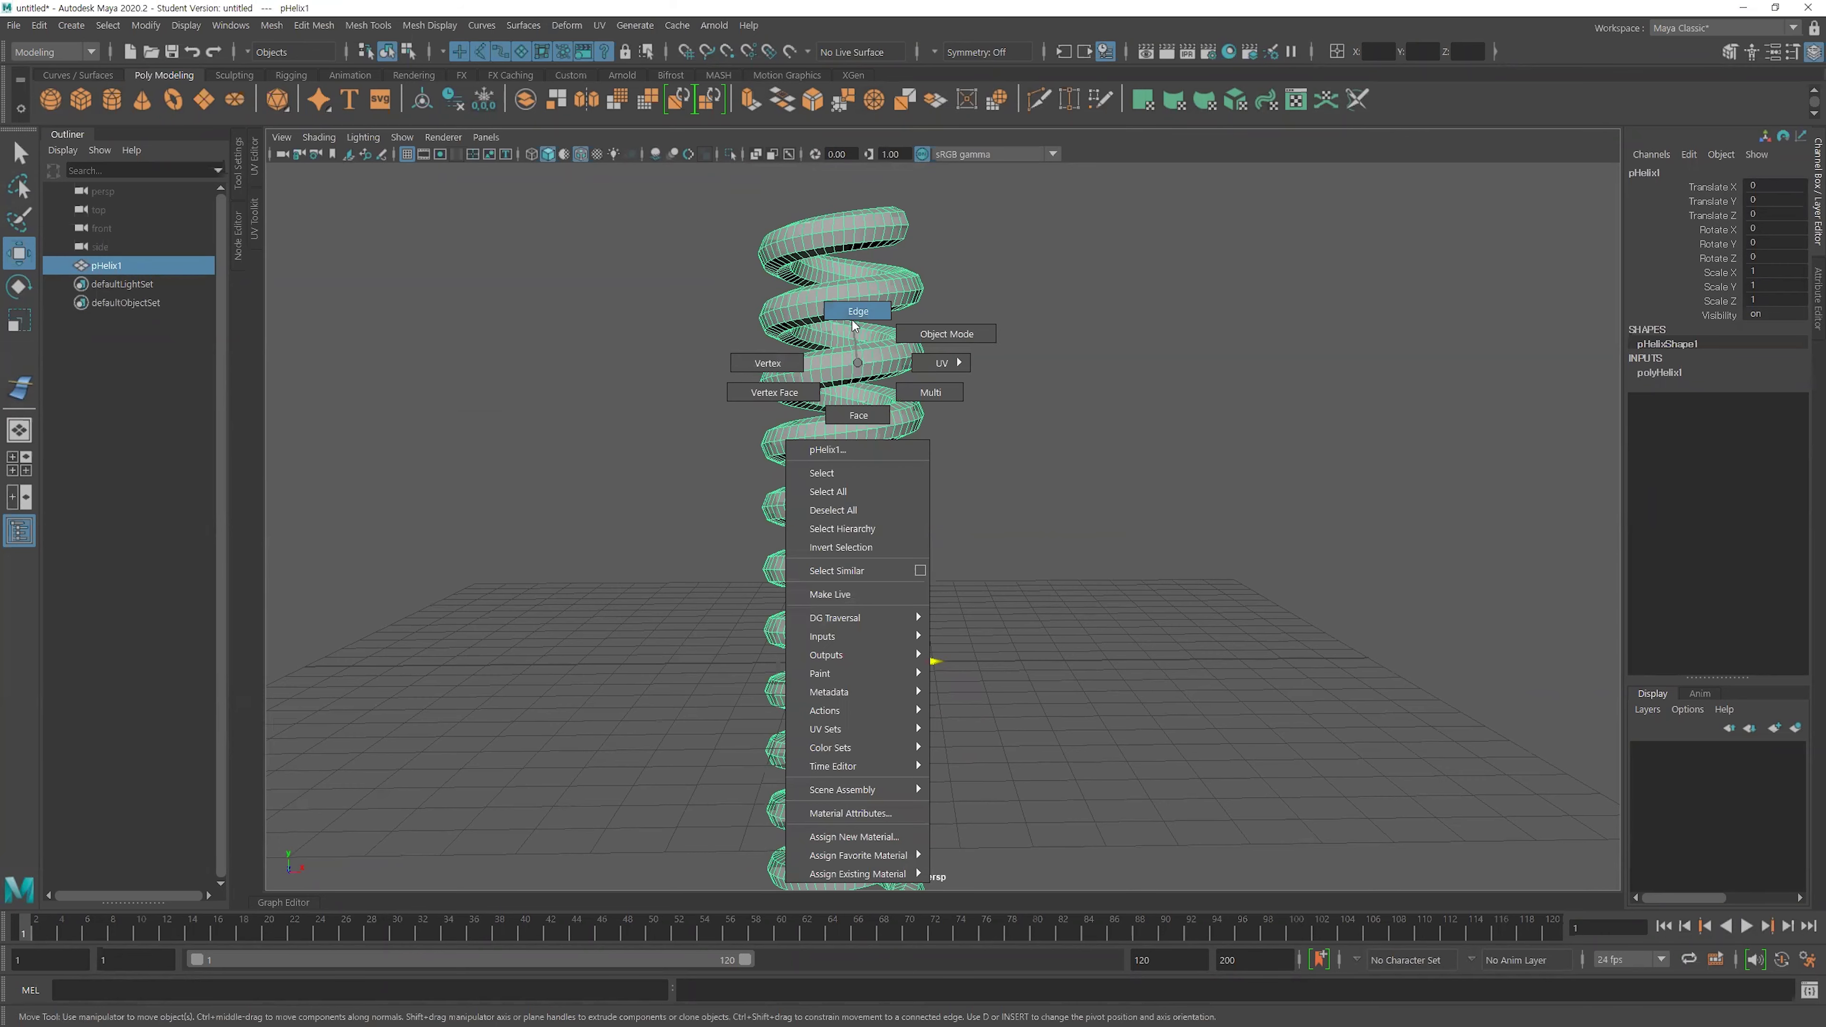
pyautogui.moveTo(858, 362); pyautogui.dragTo(854, 314, button='right')
pyautogui.keyDown('alt'); pyautogui.moveTo(978, 393); pyautogui.dragTo(866, 467); pyautogui.keyUp('alt')
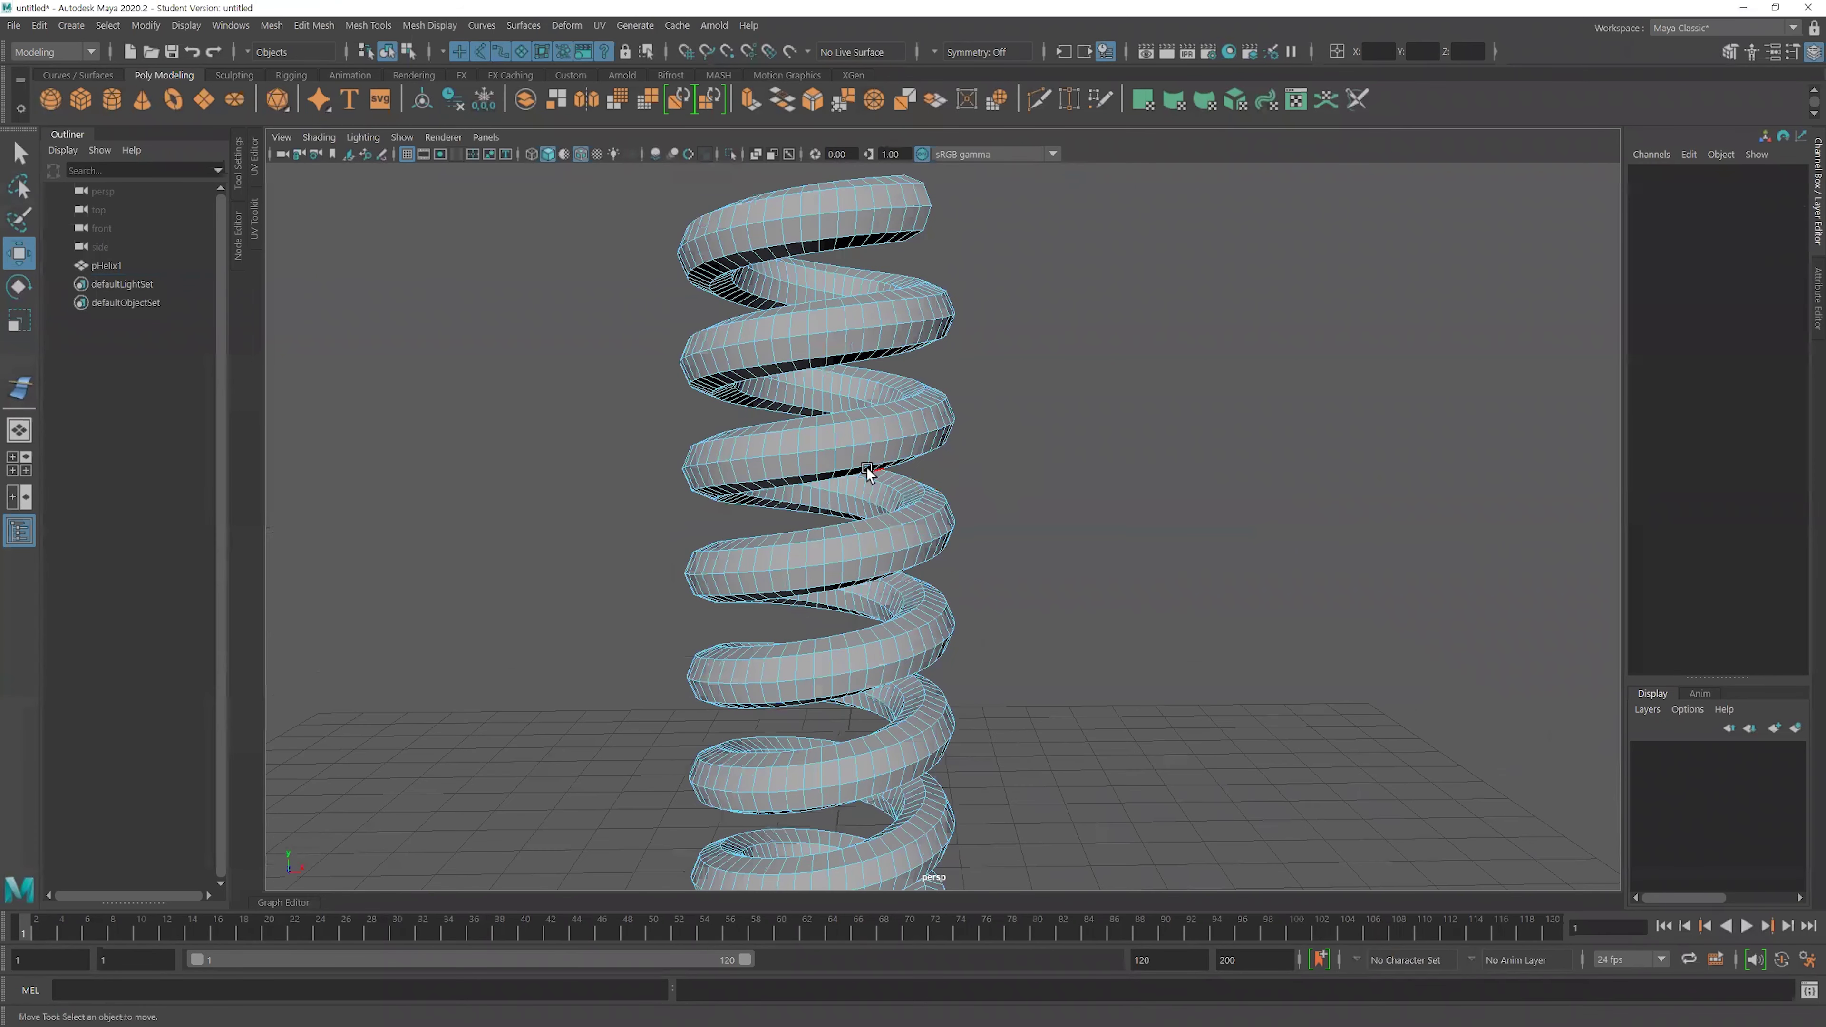
pyautogui.click(829, 450)
# Convert the selected helix edges into the curve polyToCurve1.
pyautogui.moveTo(1049, 457)
pyautogui.keyDown('alt'); pyautogui.mouseDown()
pyautogui.moveTo(777, 446)
pyautogui.moveTo(753, 301)
pyautogui.moveTo(803, 428)
pyautogui.moveTo(819, 408)
pyautogui.moveTo(959, 400)
pyautogui.moveTo(1037, 358)
pyautogui.moveTo(900, 243)
pyautogui.moveTo(830, 388)
pyautogui.moveTo(848, 374)
pyautogui.mouseUp(); pyautogui.keyUp('alt')
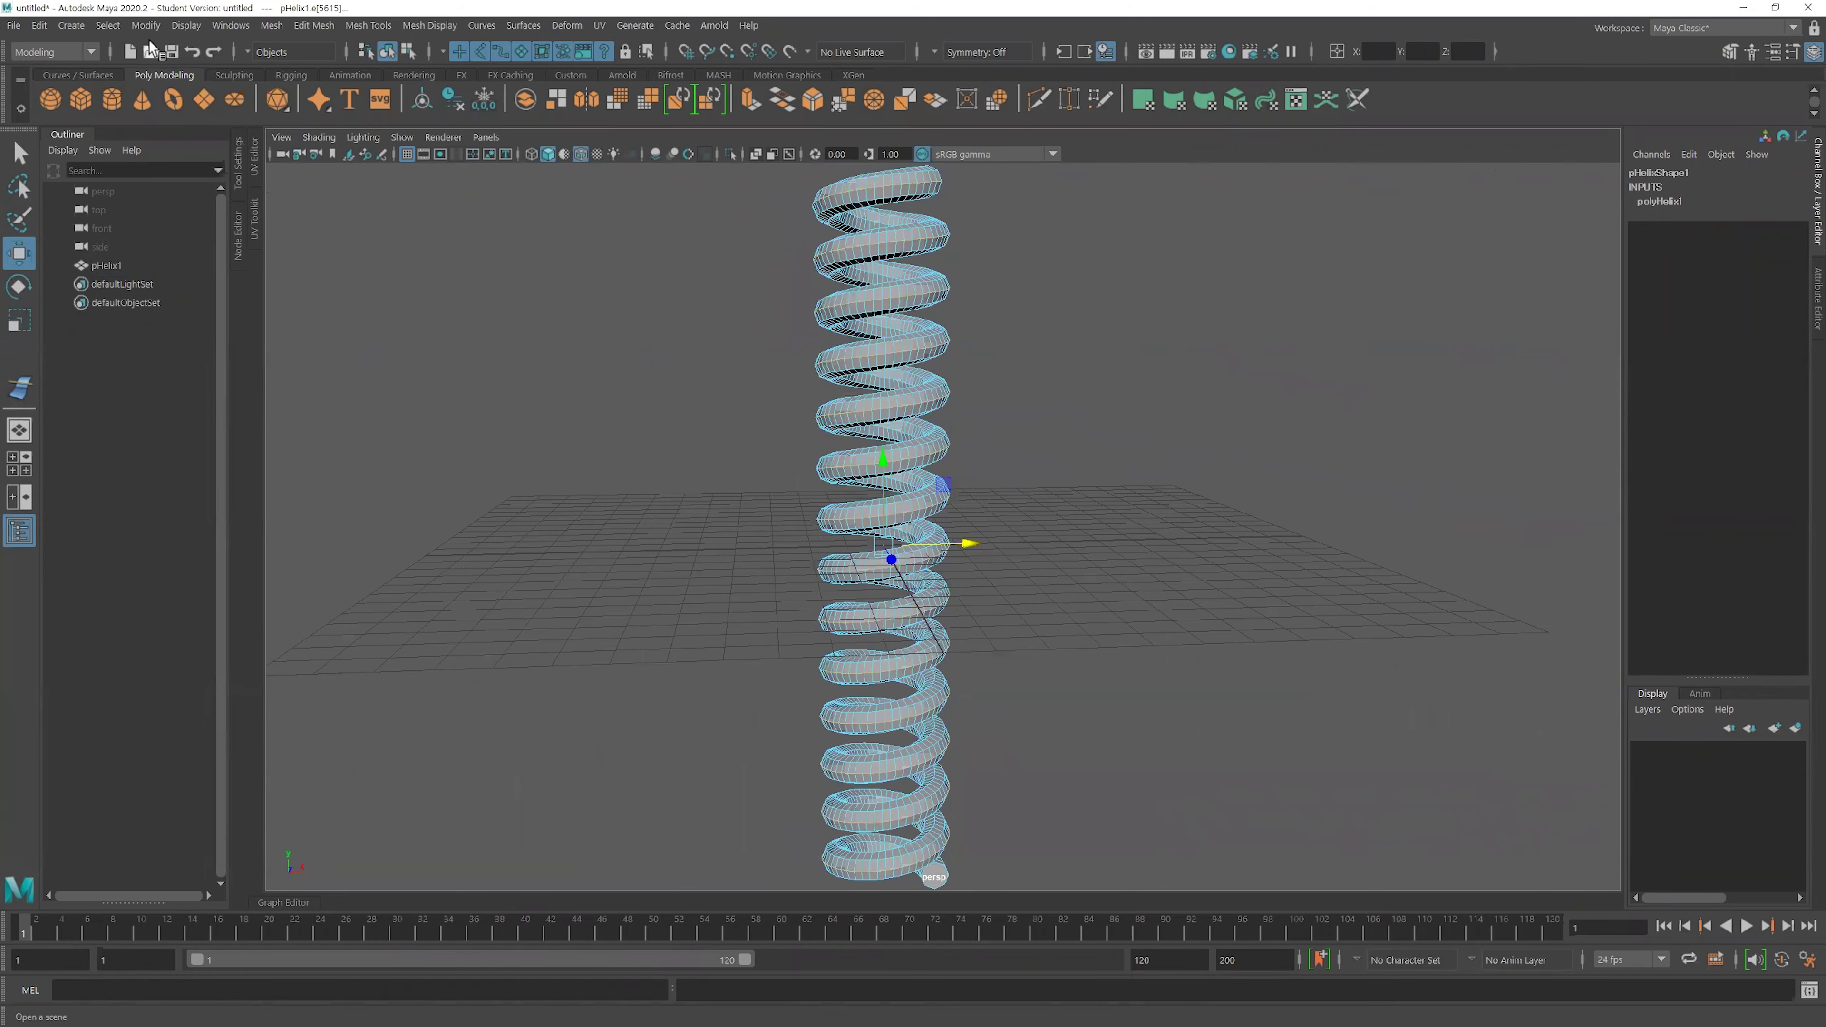
pyautogui.click(146, 27)
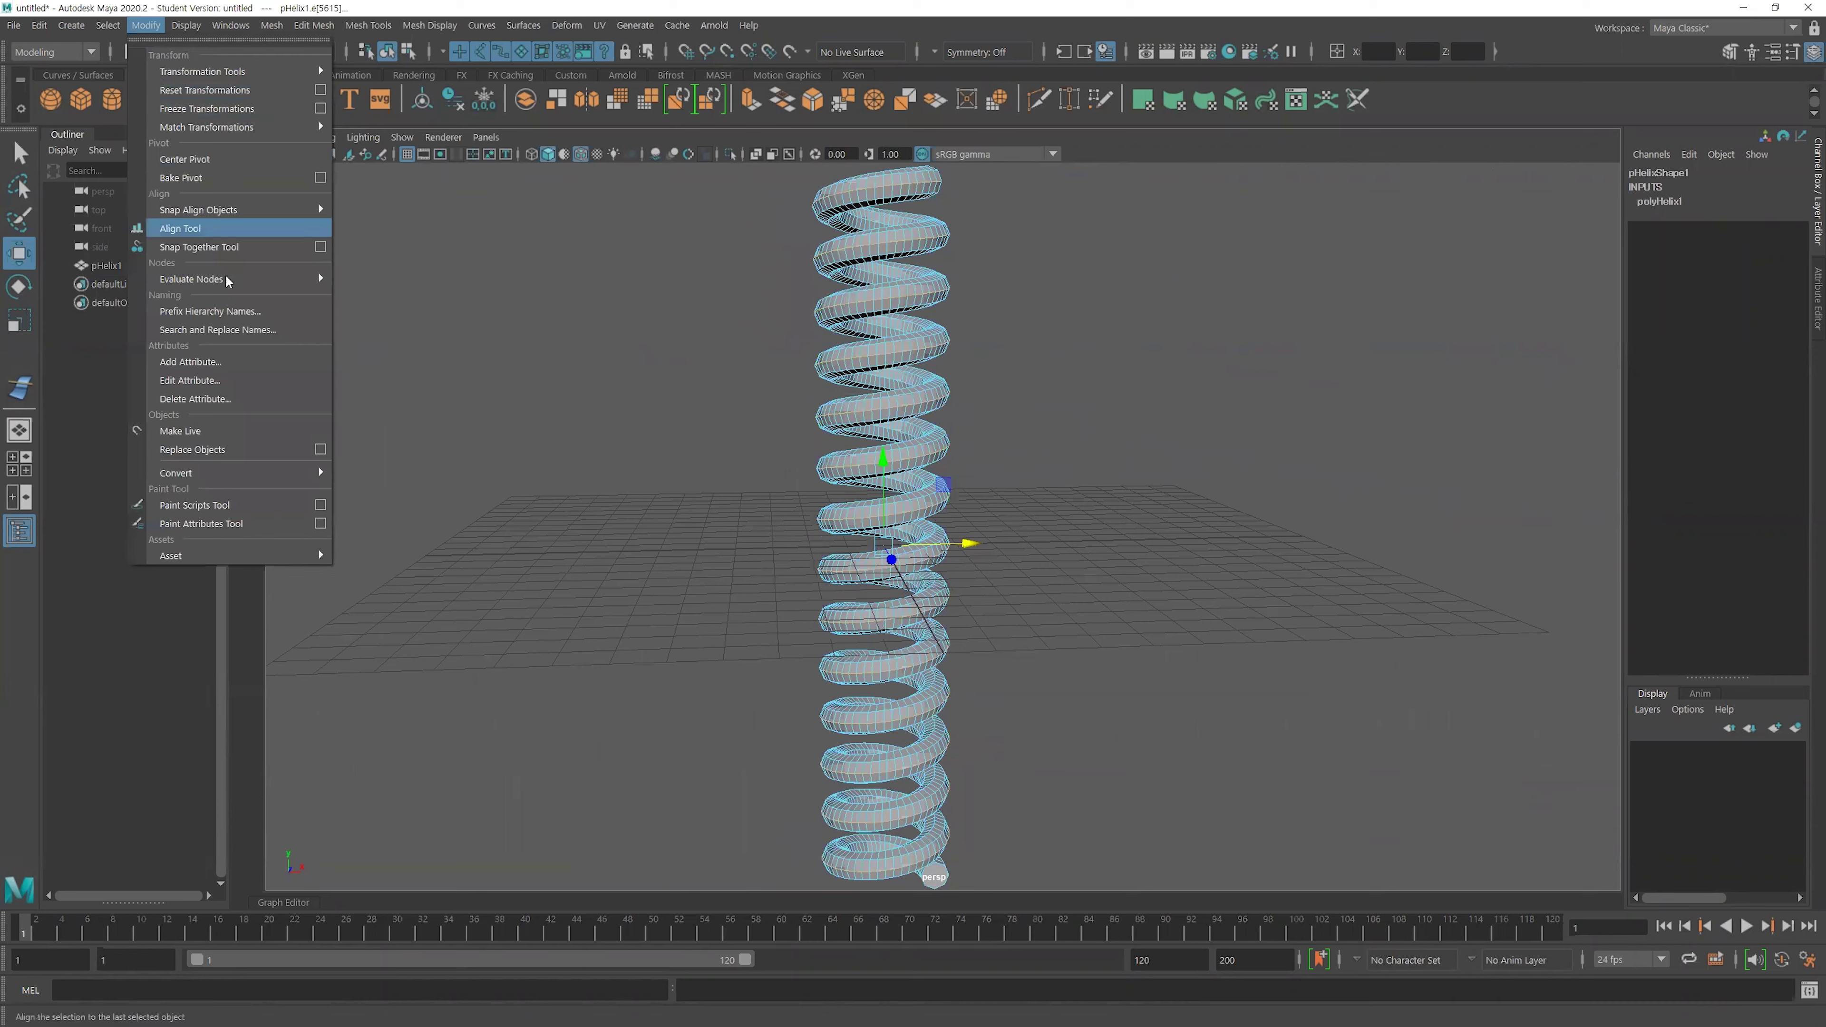
pyautogui.moveTo(235, 472)
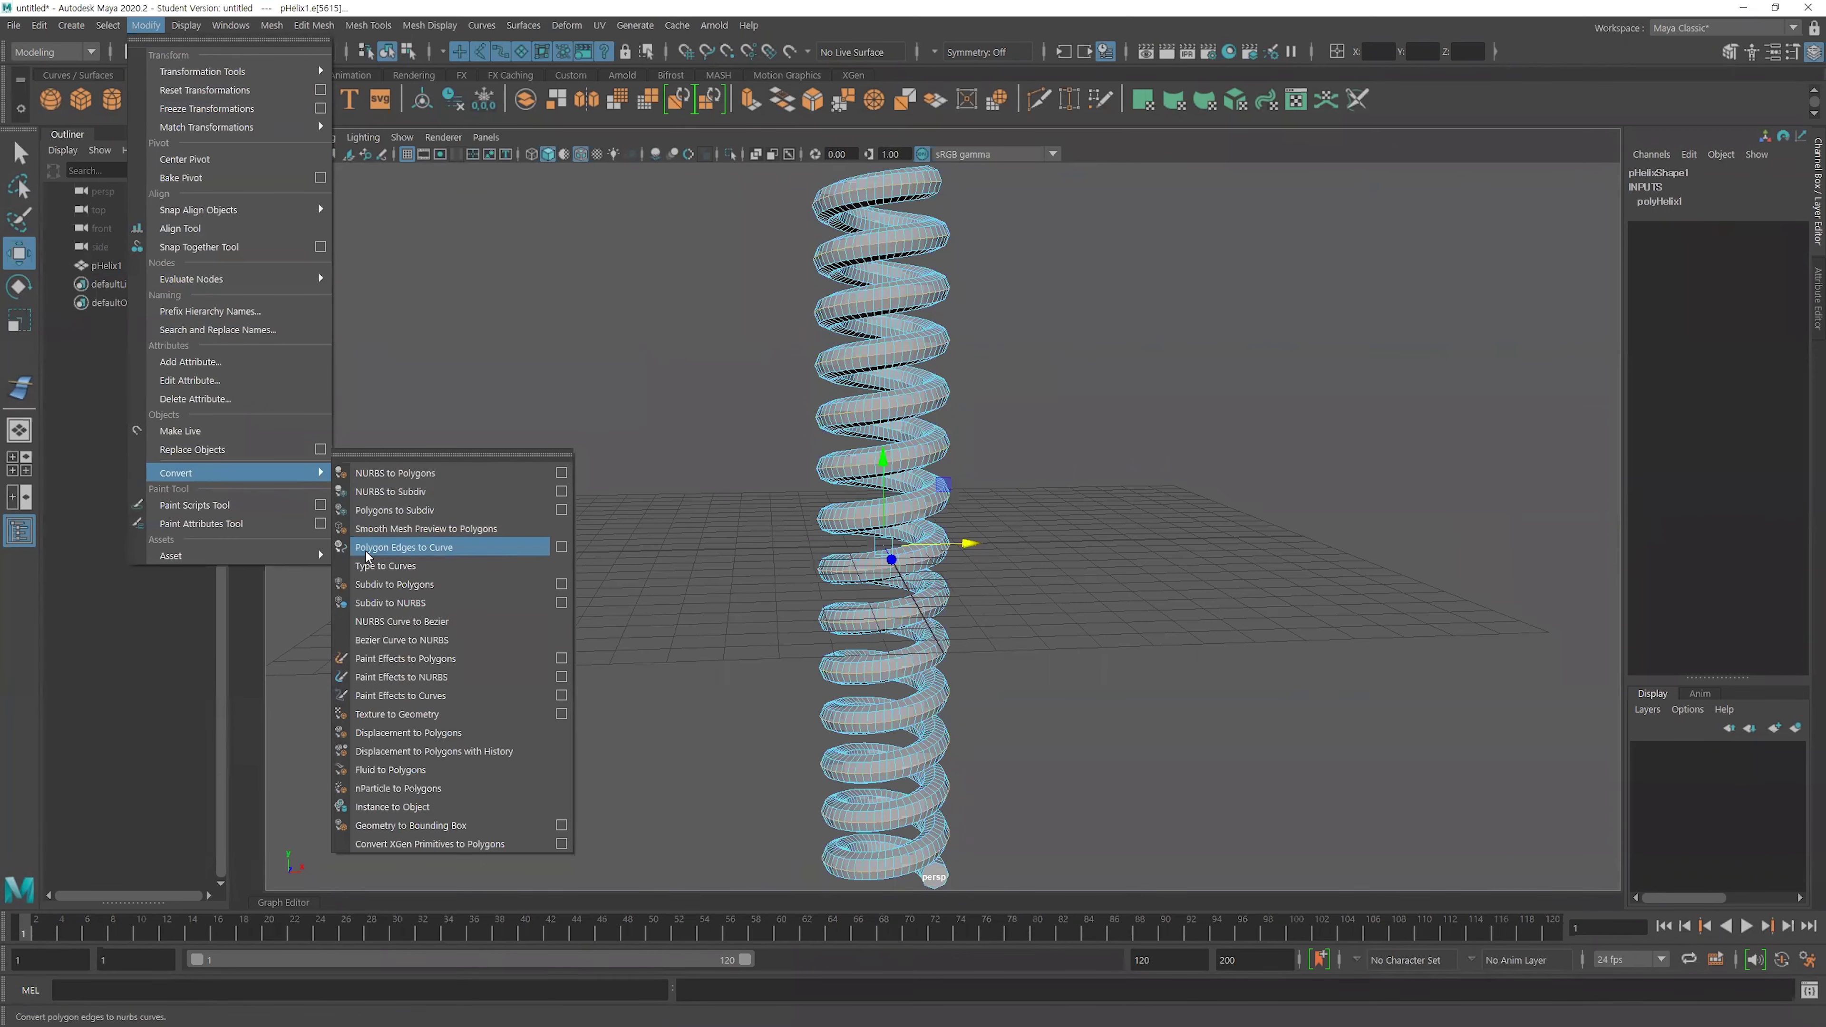
pyautogui.click(457, 551)
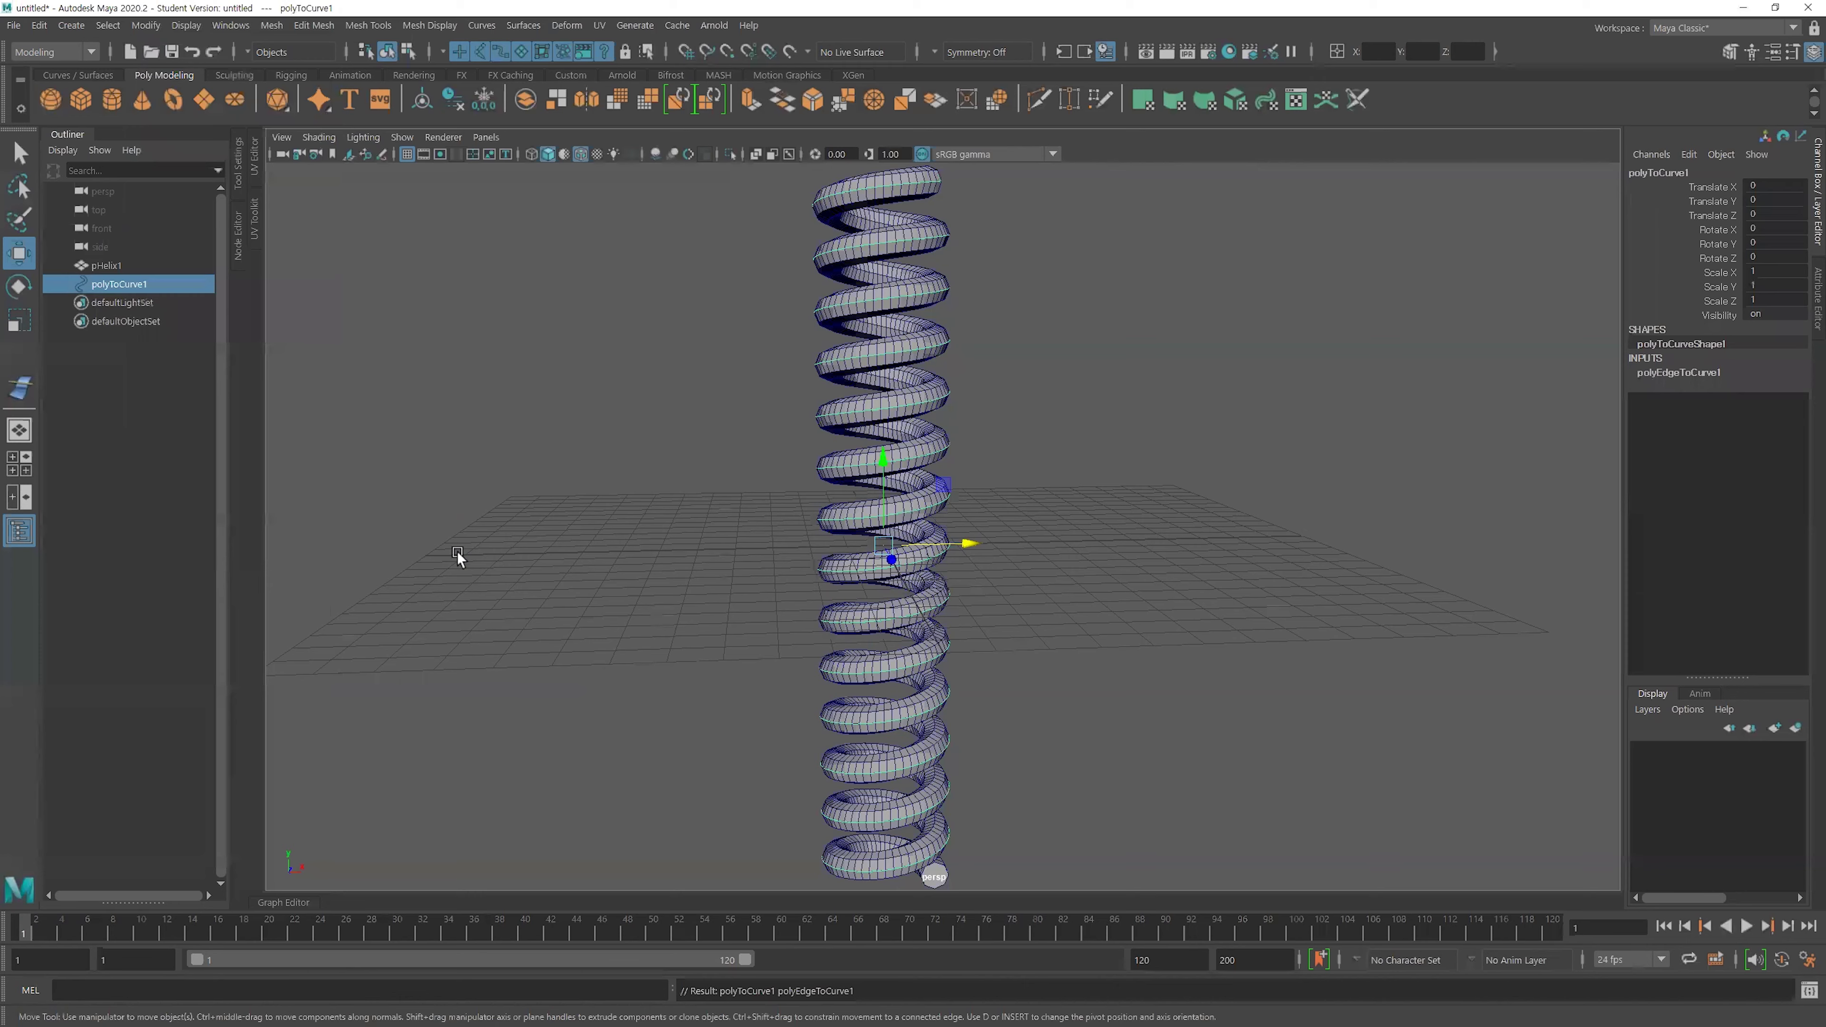
# Select the new curve, undo an accidental move, and clear the selection.
pyautogui.click(126, 284)
pyautogui.moveTo(1042, 475)
pyautogui.keyDown('alt'); pyautogui.mouseDown()
pyautogui.moveTo(1074, 482)
pyautogui.moveTo(986, 501)
pyautogui.moveTo(1101, 497)
pyautogui.moveTo(966, 543)
pyautogui.moveTo(1226, 560)
pyautogui.moveTo(1201, 495)
pyautogui.mouseUp(); pyautogui.keyUp('alt')
pyautogui.hotkey('ctrl', 'z')
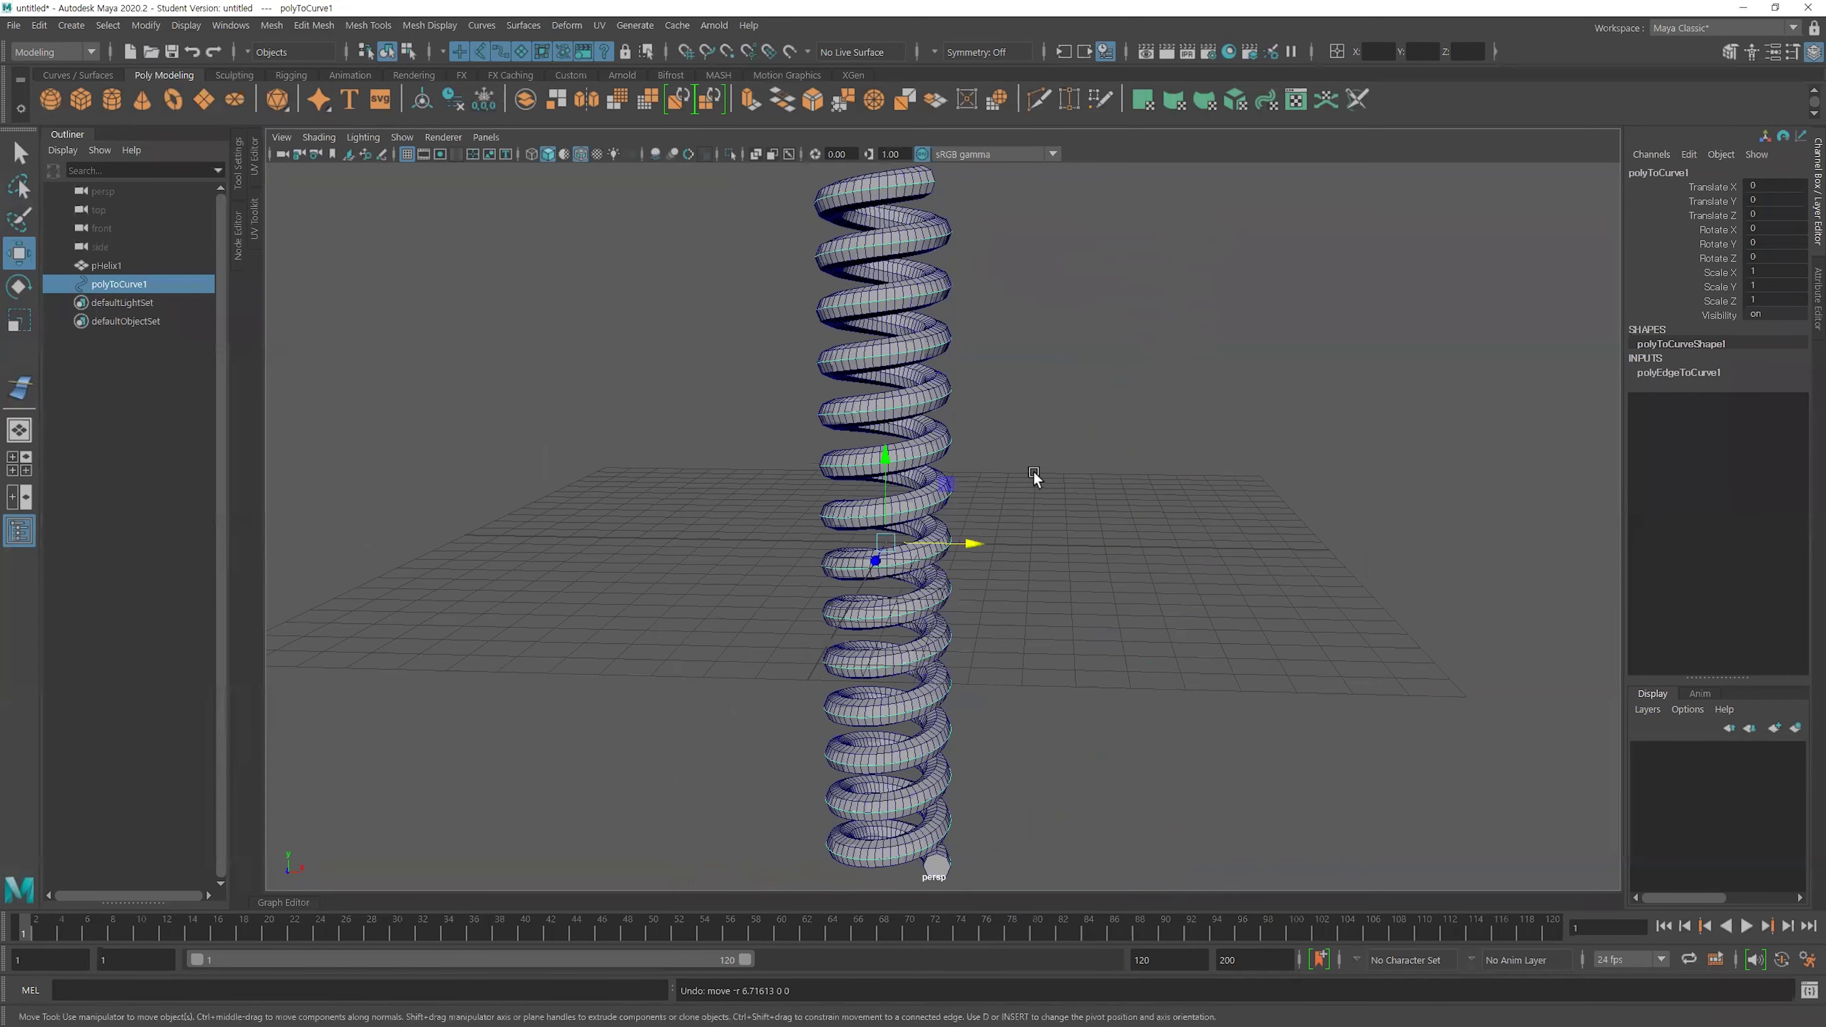
pyautogui.keyDown('alt'); pyautogui.moveTo(1033, 472); pyautogui.dragTo(1064, 358); pyautogui.keyUp('alt')
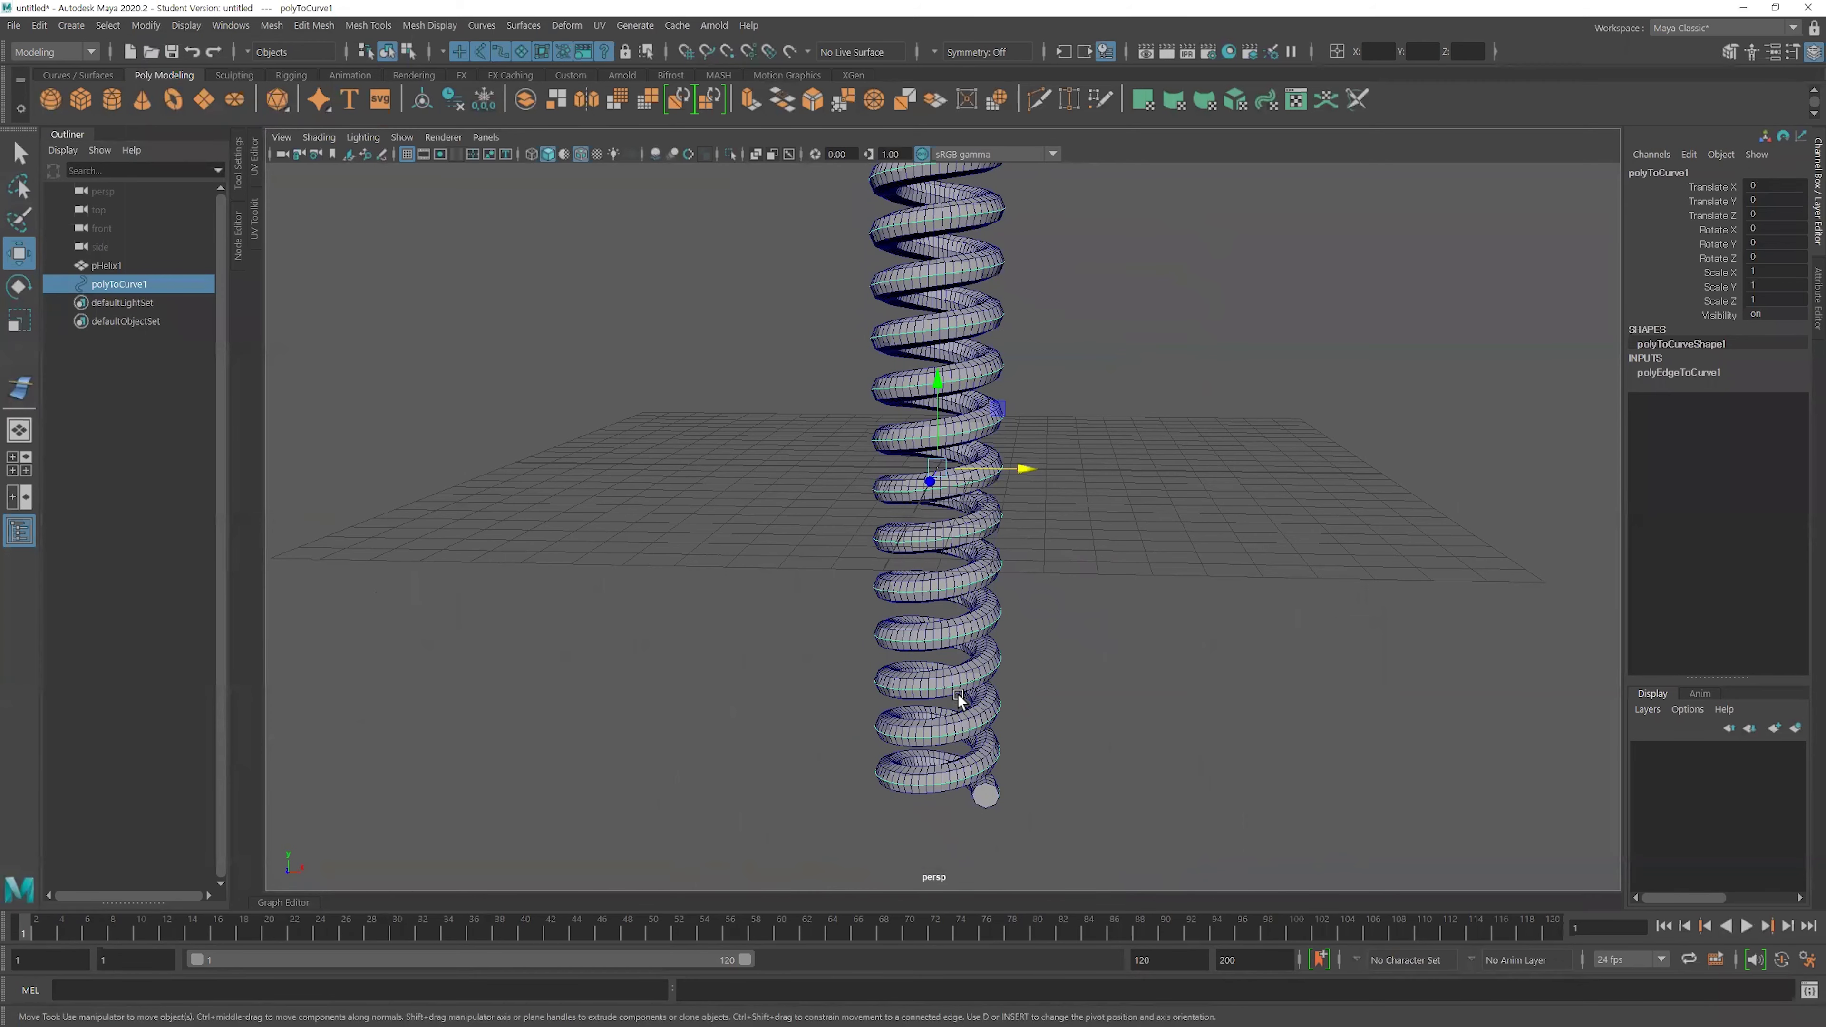
pyautogui.click(786, 444)
pyautogui.keyDown('alt'); pyautogui.moveTo(889, 446); pyautogui.dragTo(772, 457); pyautogui.keyUp('alt')
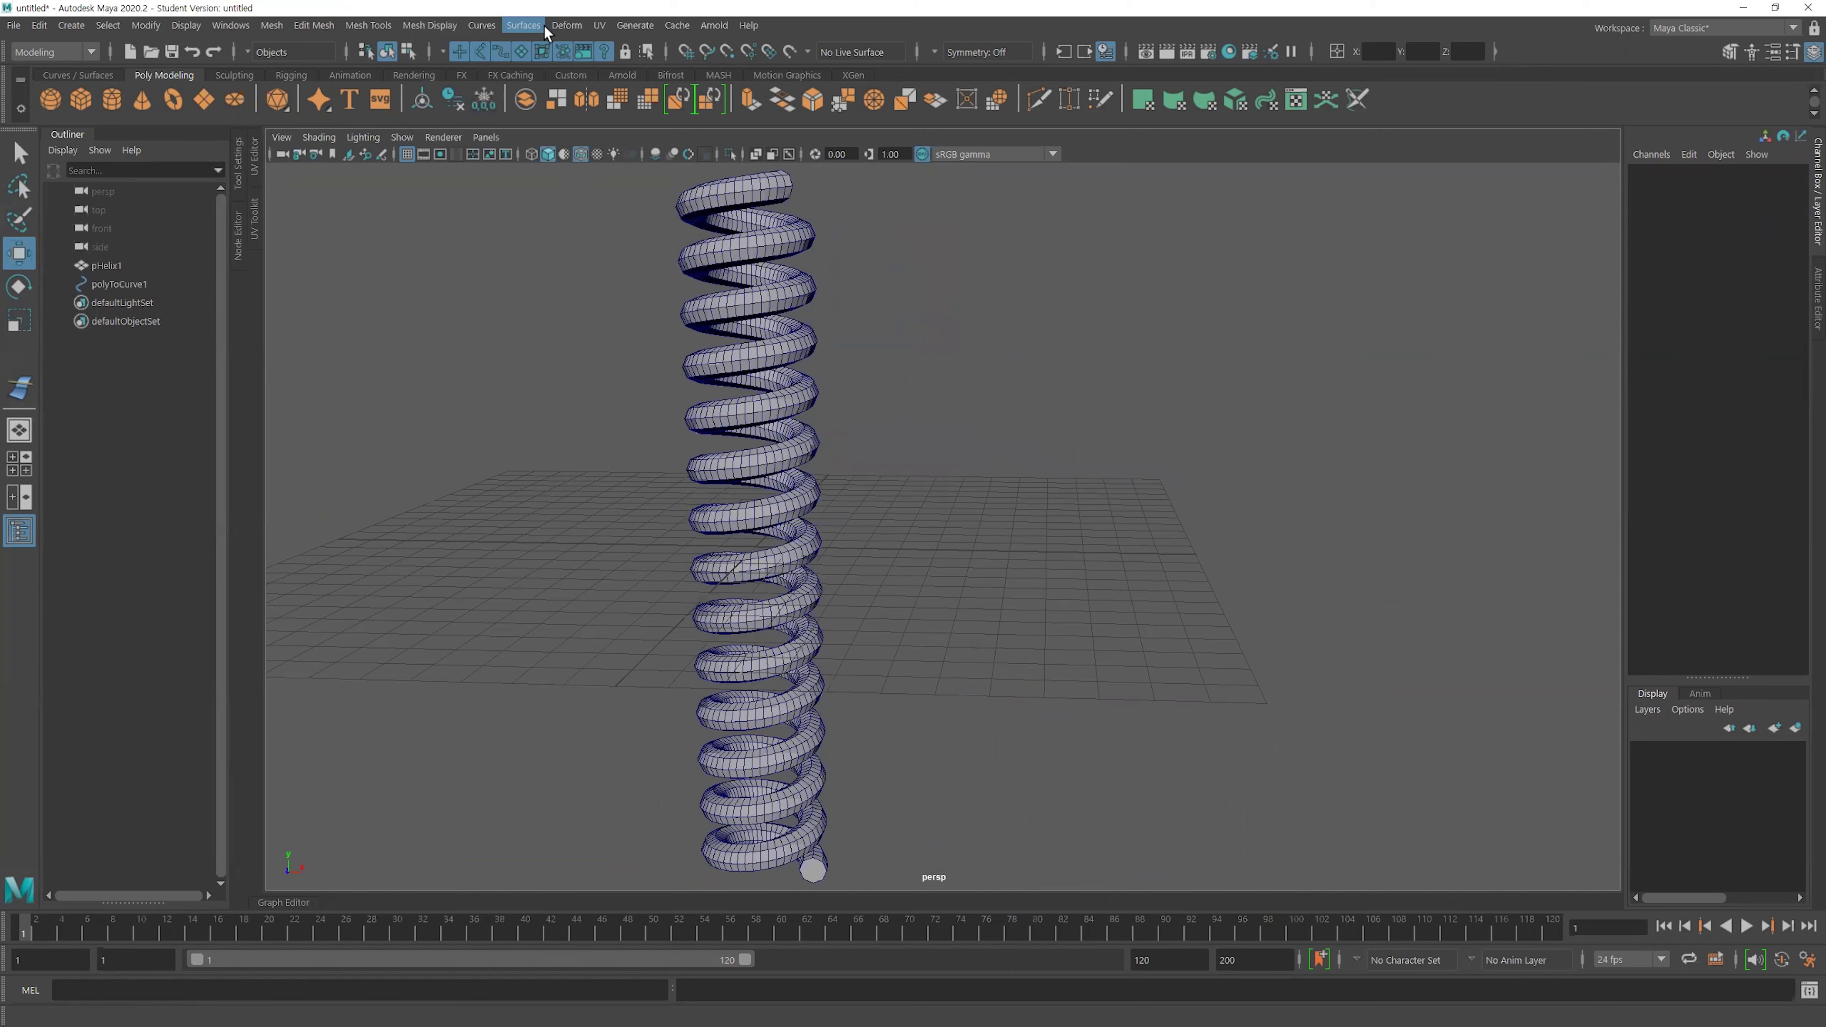
# Create a wire deformer with pHelix1 as the shape and polyToCurve1 as the wire.
pyautogui.click(566, 26)
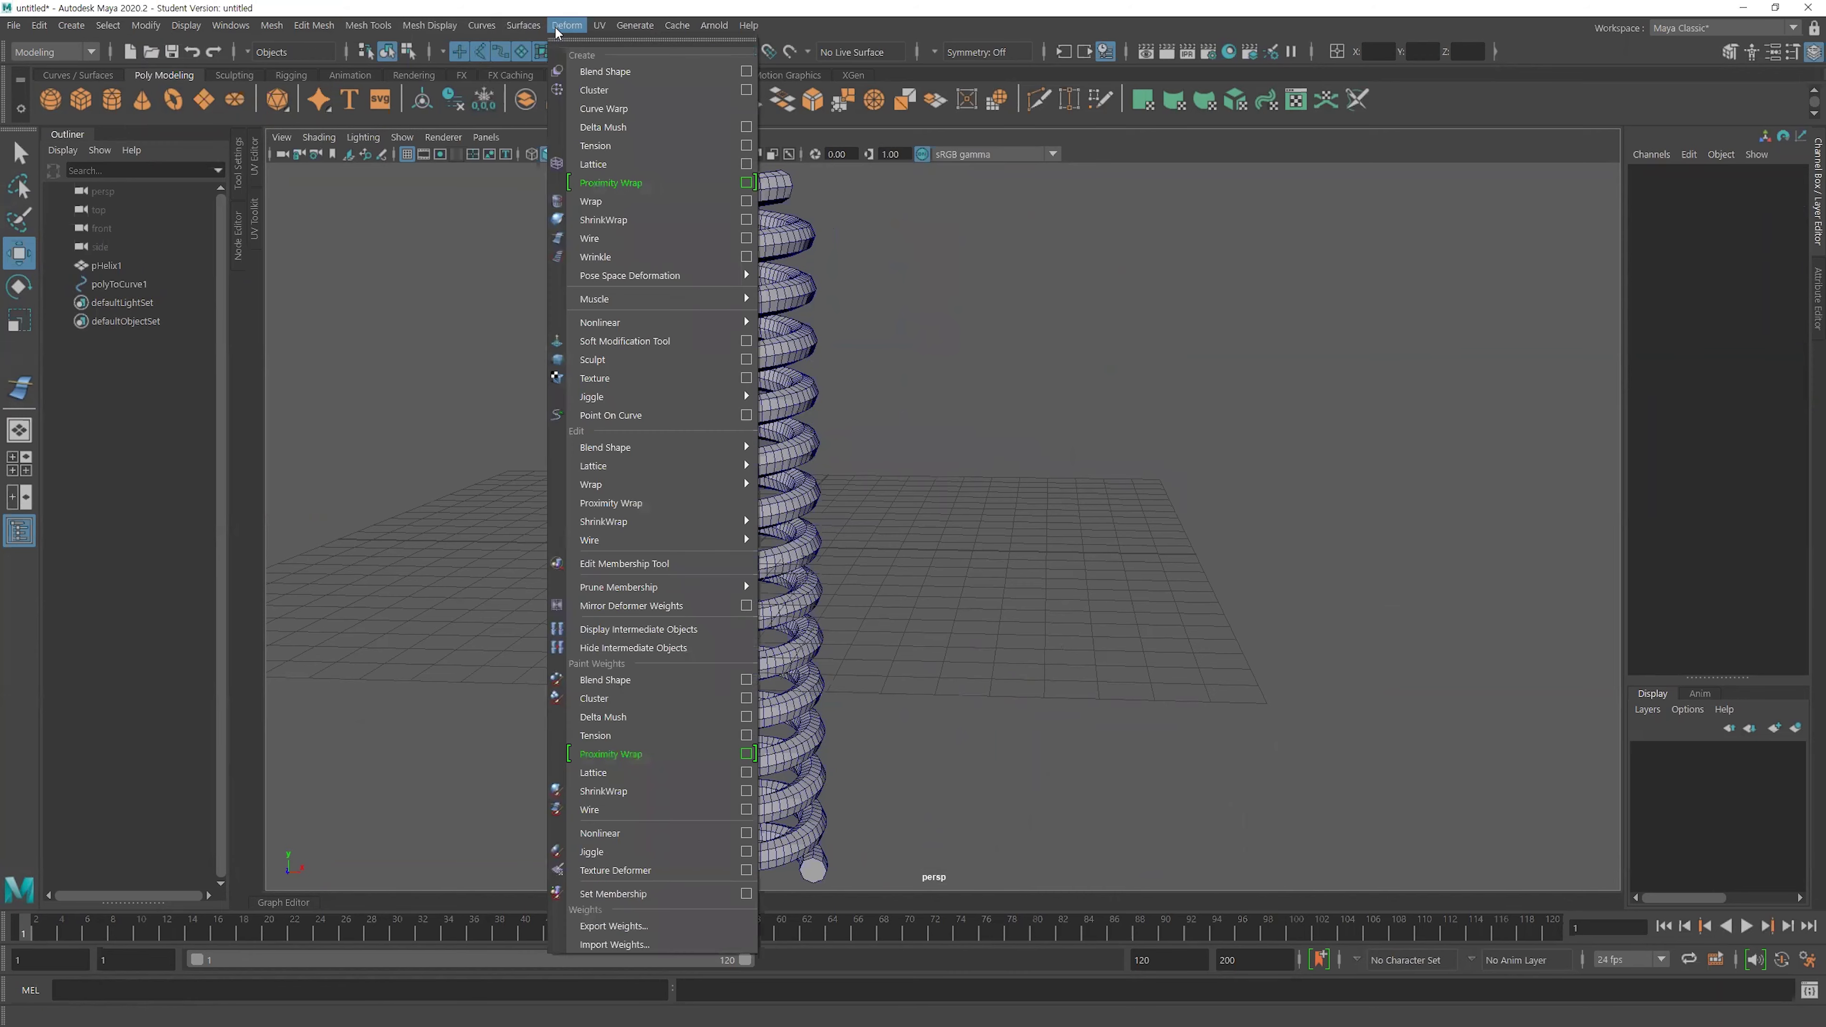
pyautogui.click(622, 244)
pyautogui.scroll(3, 786, 334)
pyautogui.click(658, 373)
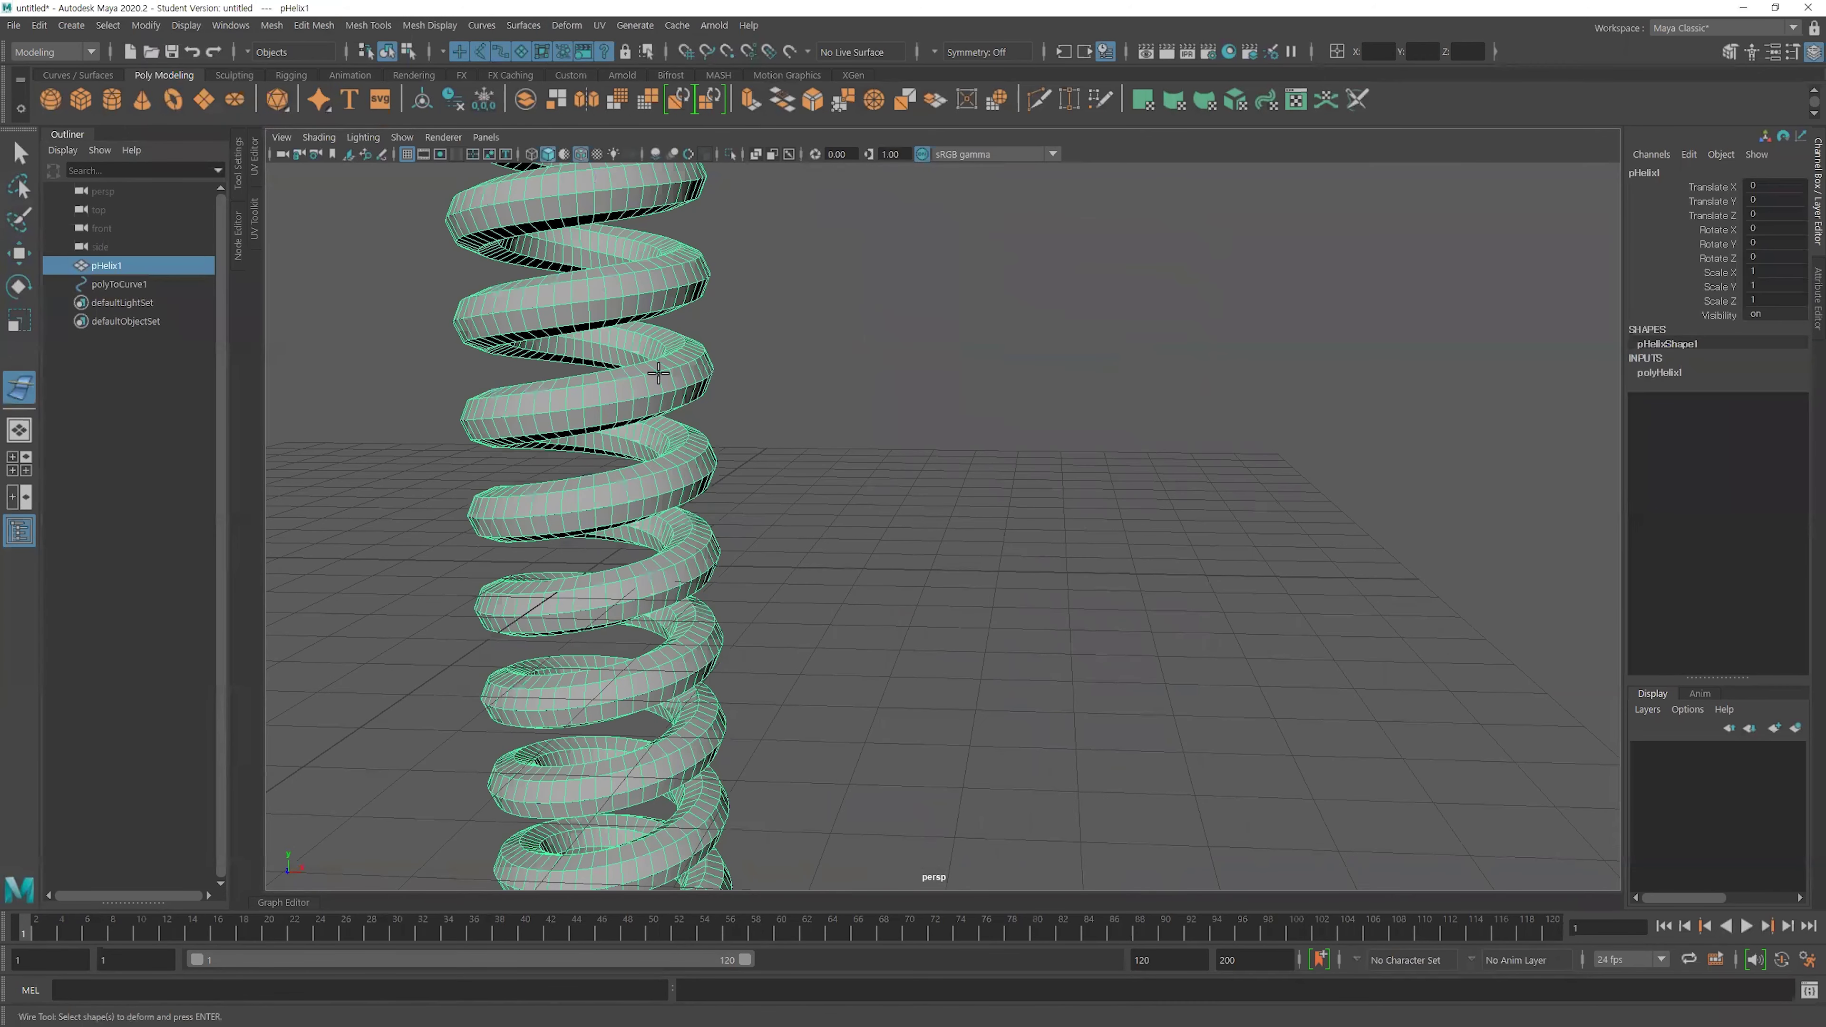
pyautogui.press('Return')
pyautogui.click(644, 397)
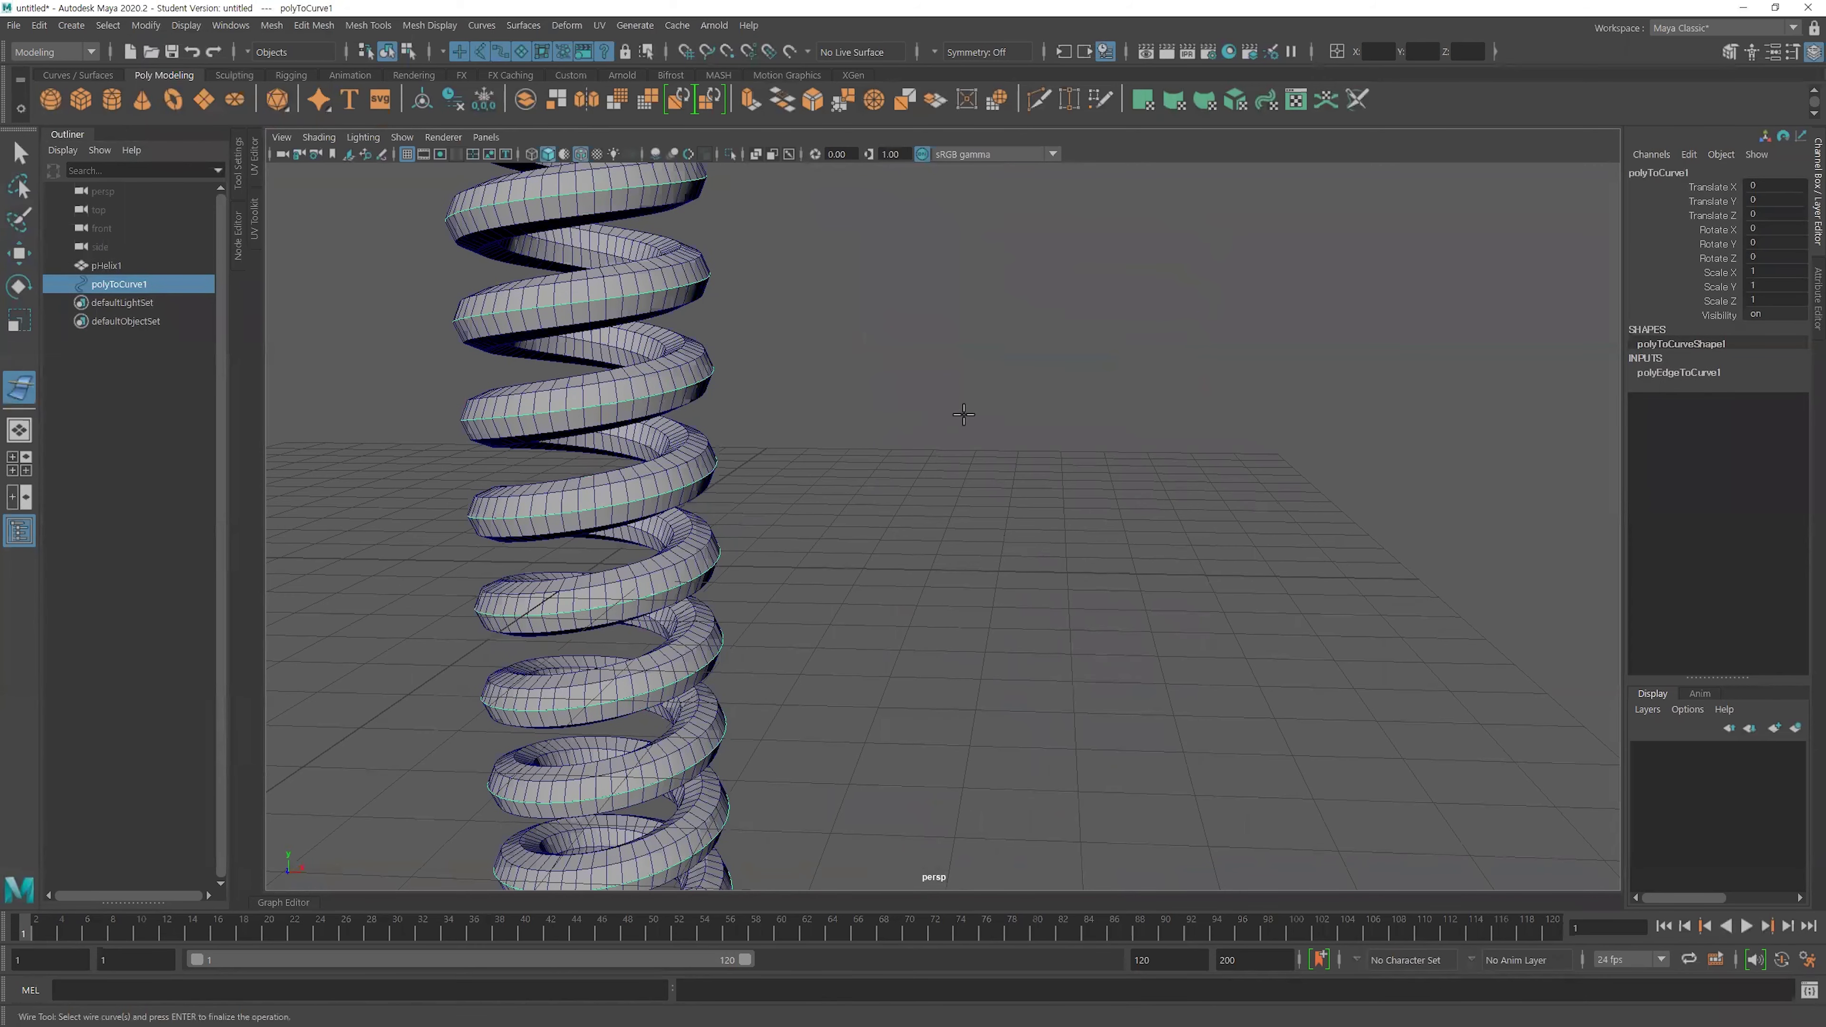
pyautogui.press('Return')
pyautogui.press('w')
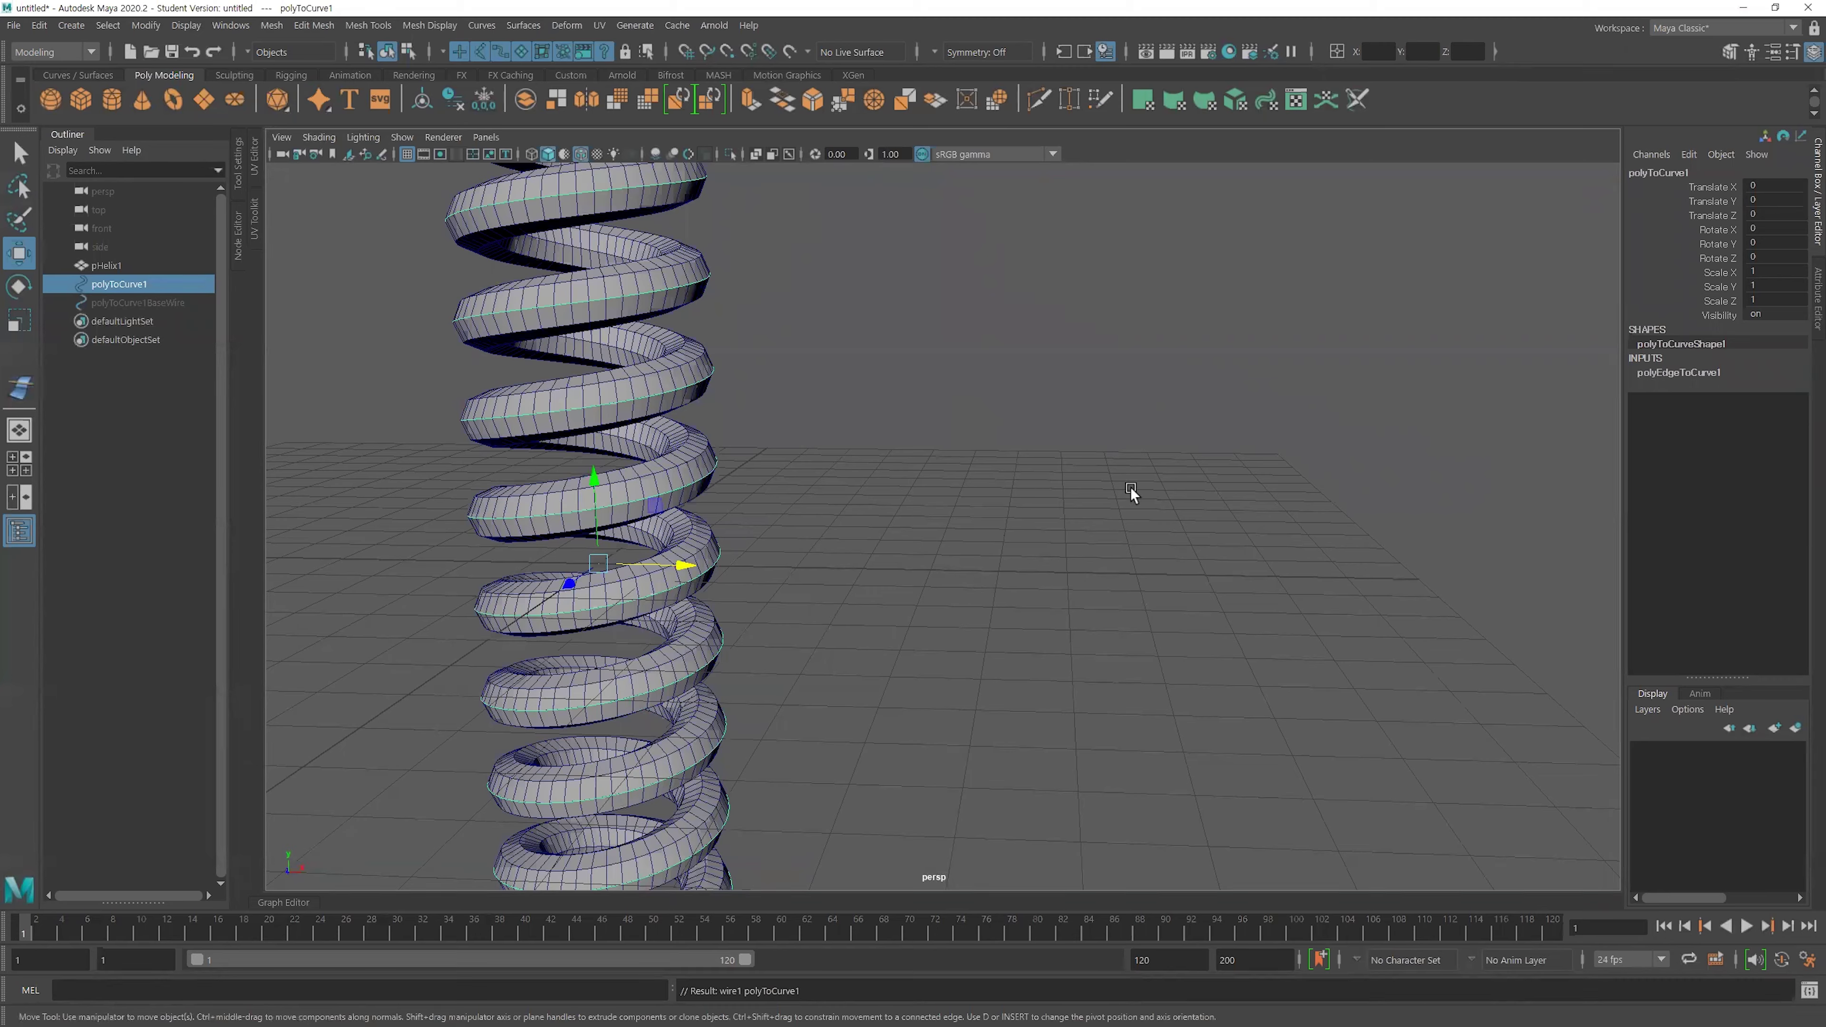
# Scale polyToCurve1 taller in Y to test the wire, then select the helix.
pyautogui.press('f')
pyautogui.scroll(-3, 971, 446)
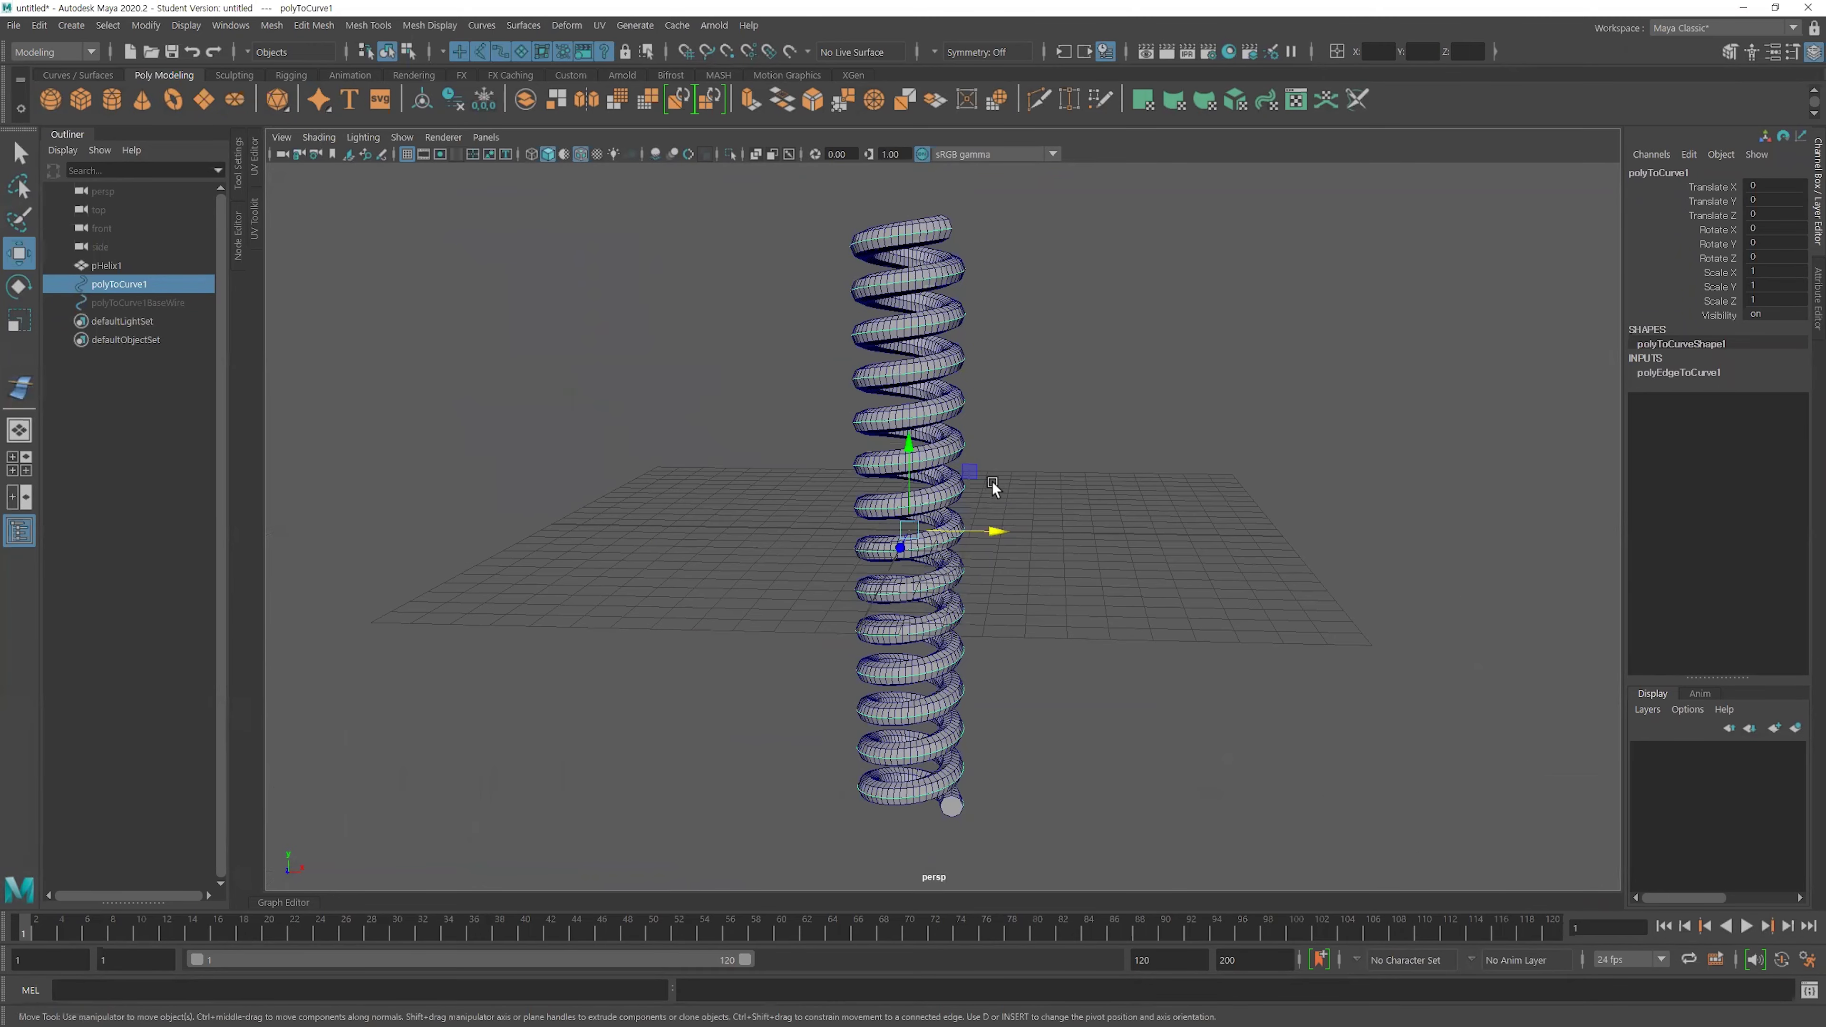
pyautogui.press('r')
pyautogui.moveTo(909, 440); pyautogui.dragTo(917, 390)
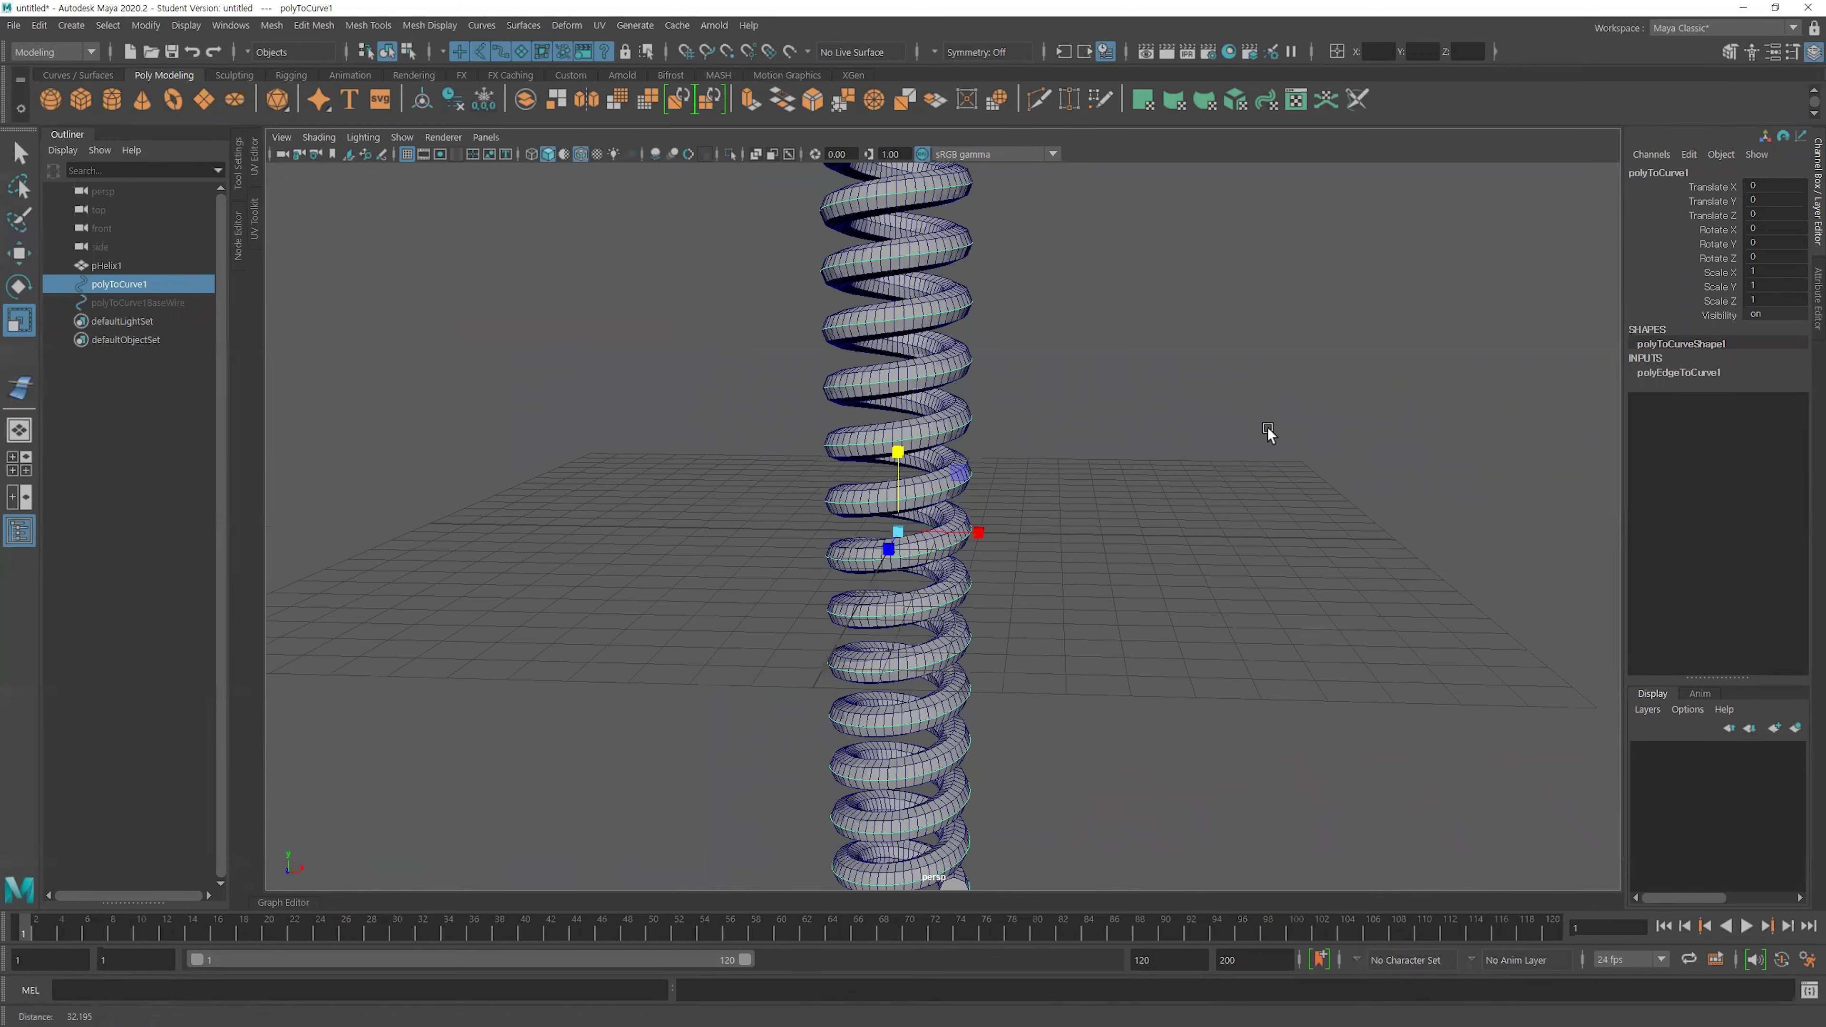
pyautogui.press('Left')
# Raise the wire1 Dropoff Distance to 126.4.
pyautogui.click(1649, 373)
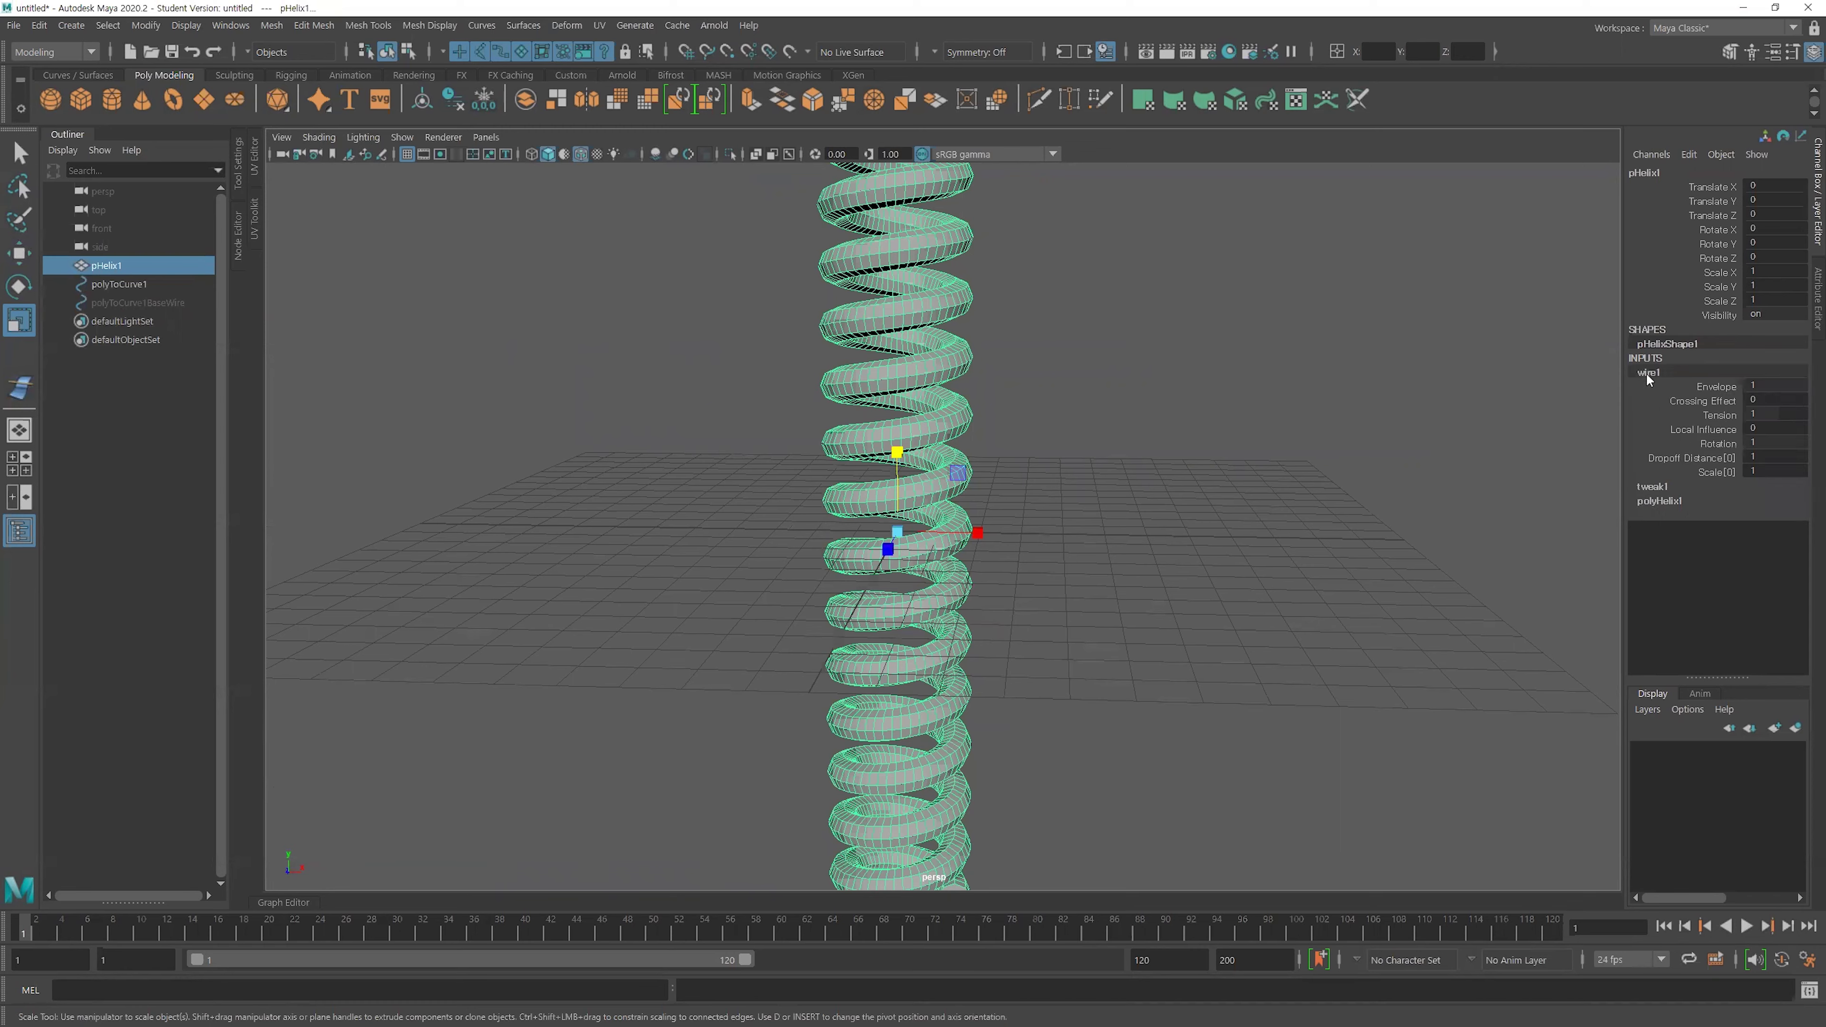
pyautogui.click(1696, 459)
pyautogui.moveTo(1054, 445); pyautogui.dragTo(1290, 445, button='middle')
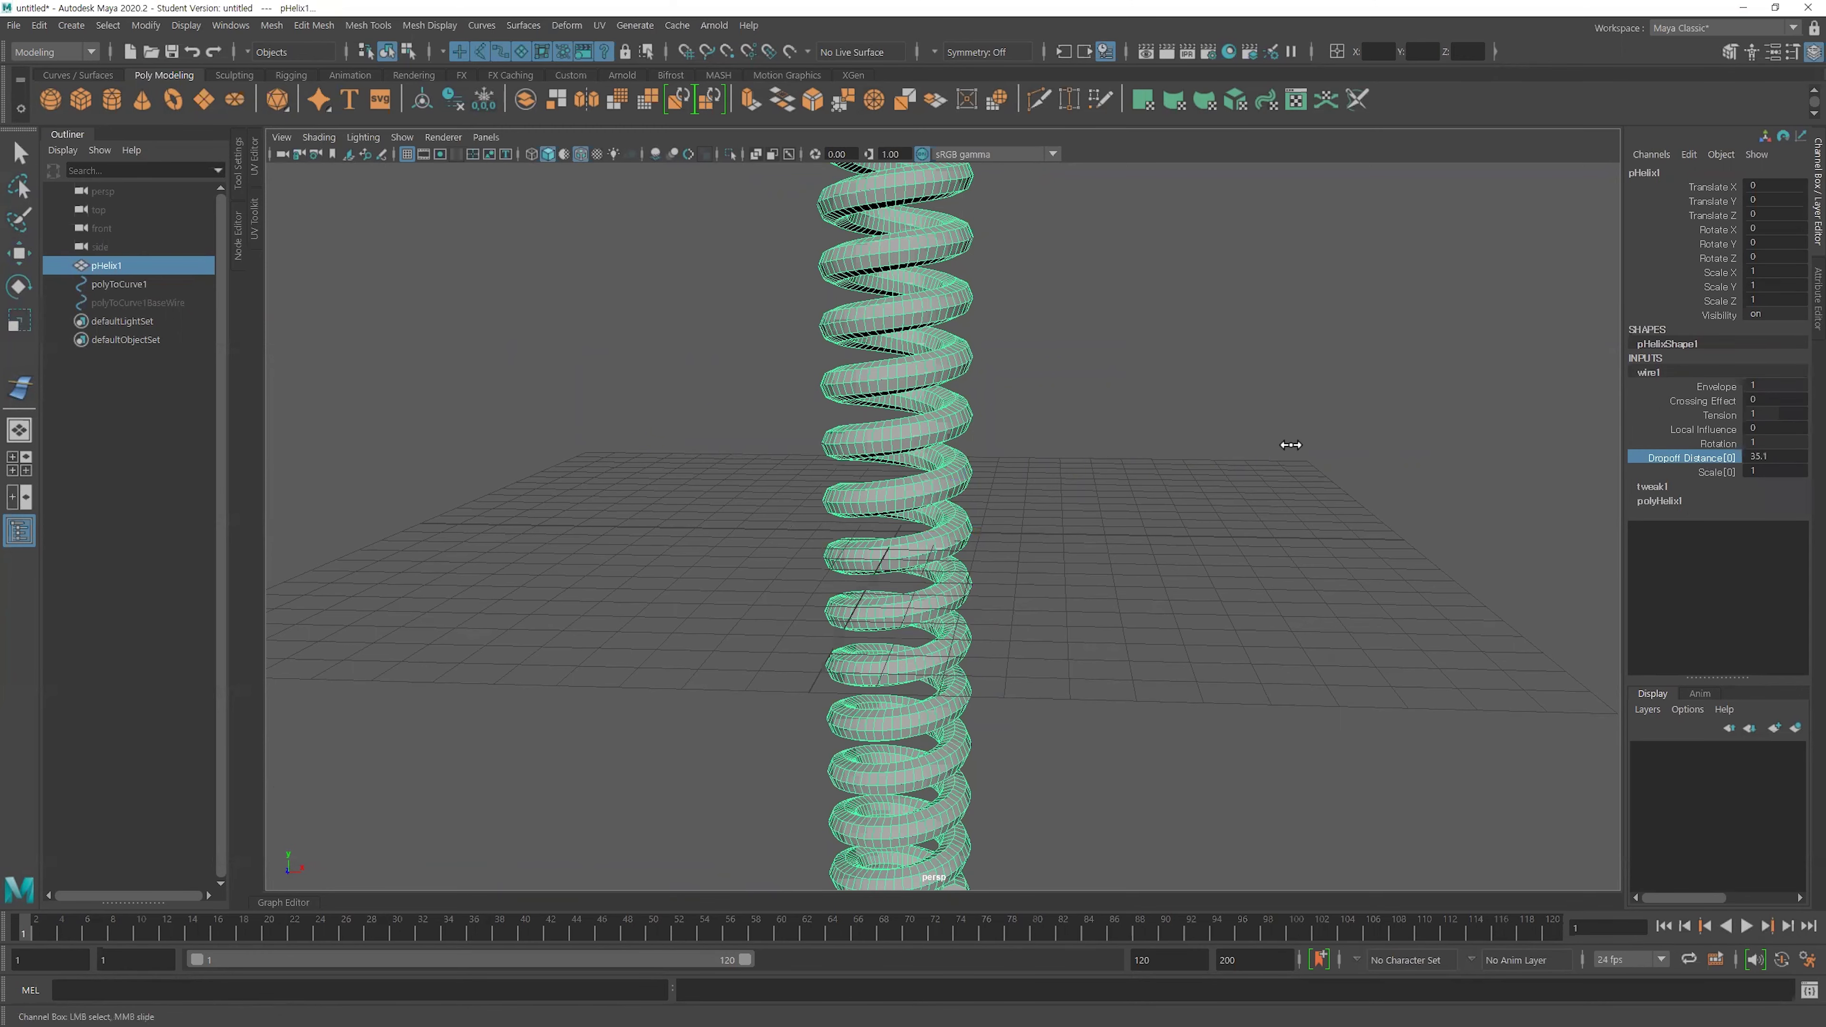
pyautogui.moveTo(1100, 444); pyautogui.dragTo(1442, 421, button='middle')
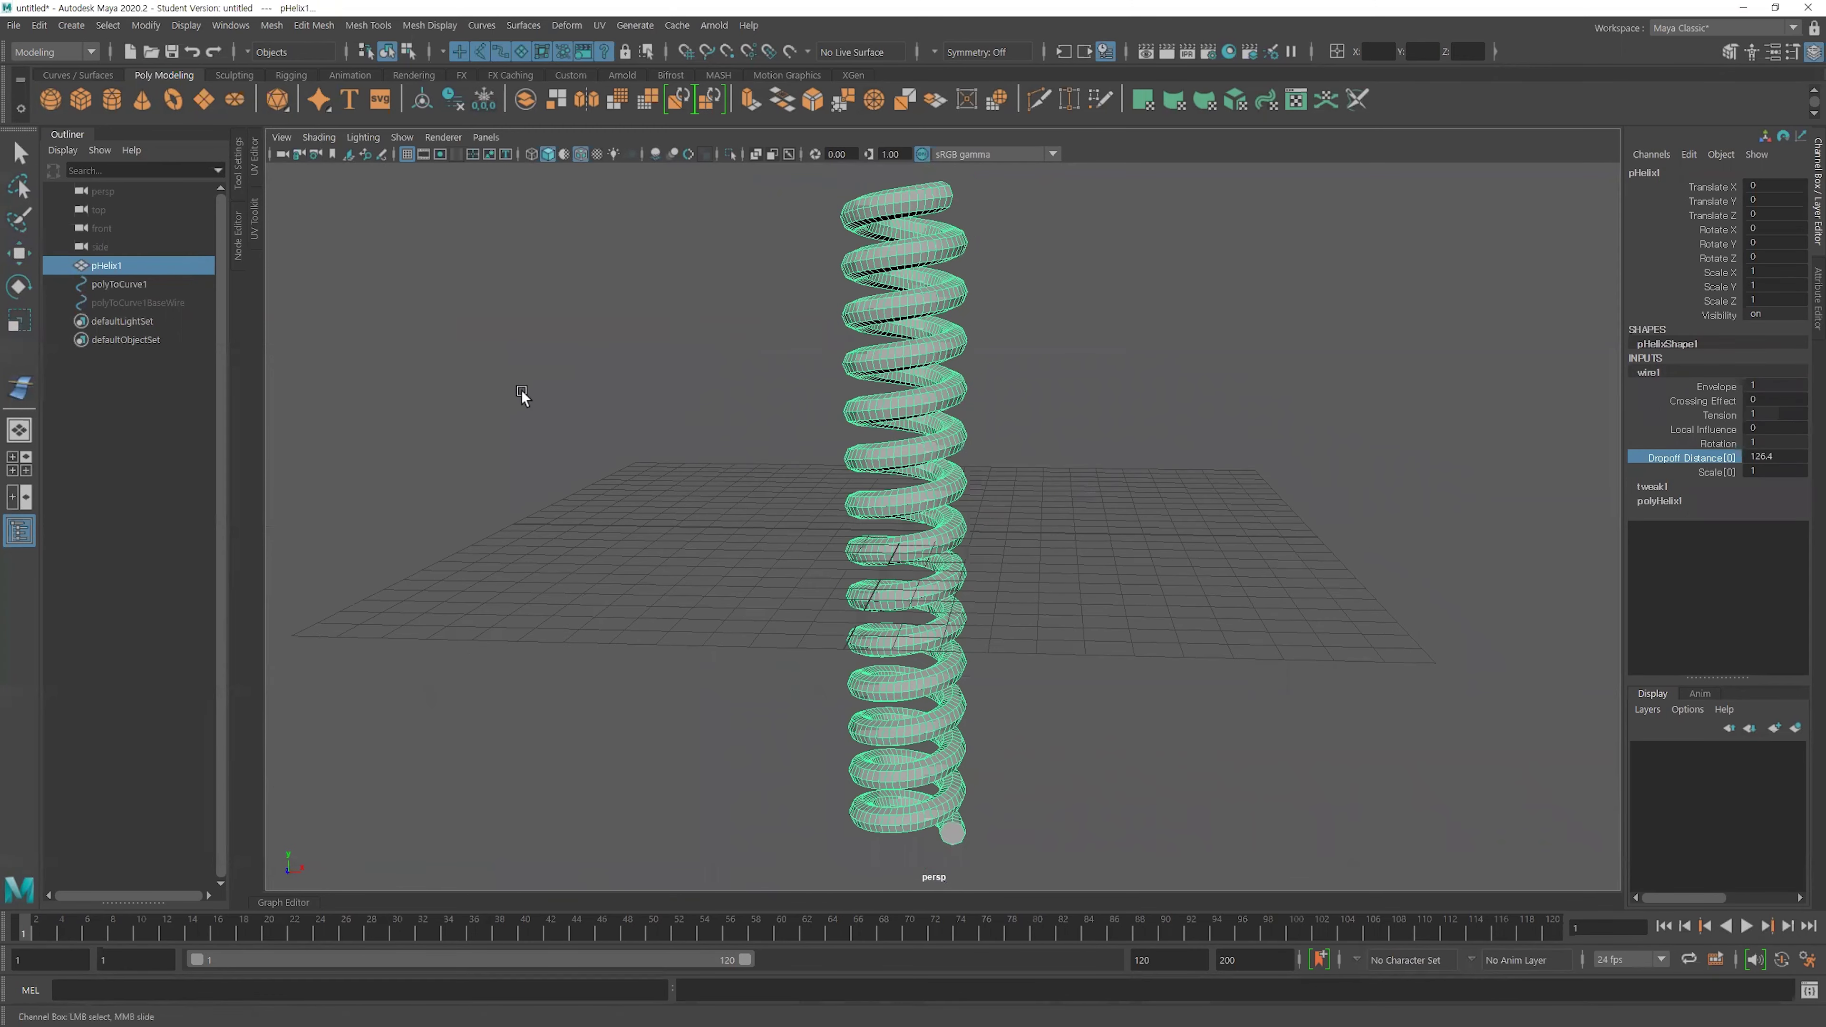
# Stretch polyToCurve1 in Y to test the helix, then undo back to Scale Y 1.
pyautogui.click(129, 287)
pyautogui.moveTo(907, 450)
pyautogui.mouseDown()
pyautogui.moveTo(923, 306)
pyautogui.moveTo(927, 432)
pyautogui.moveTo(941, 377)
pyautogui.mouseUp()
pyautogui.scroll(-3, 938, 446)
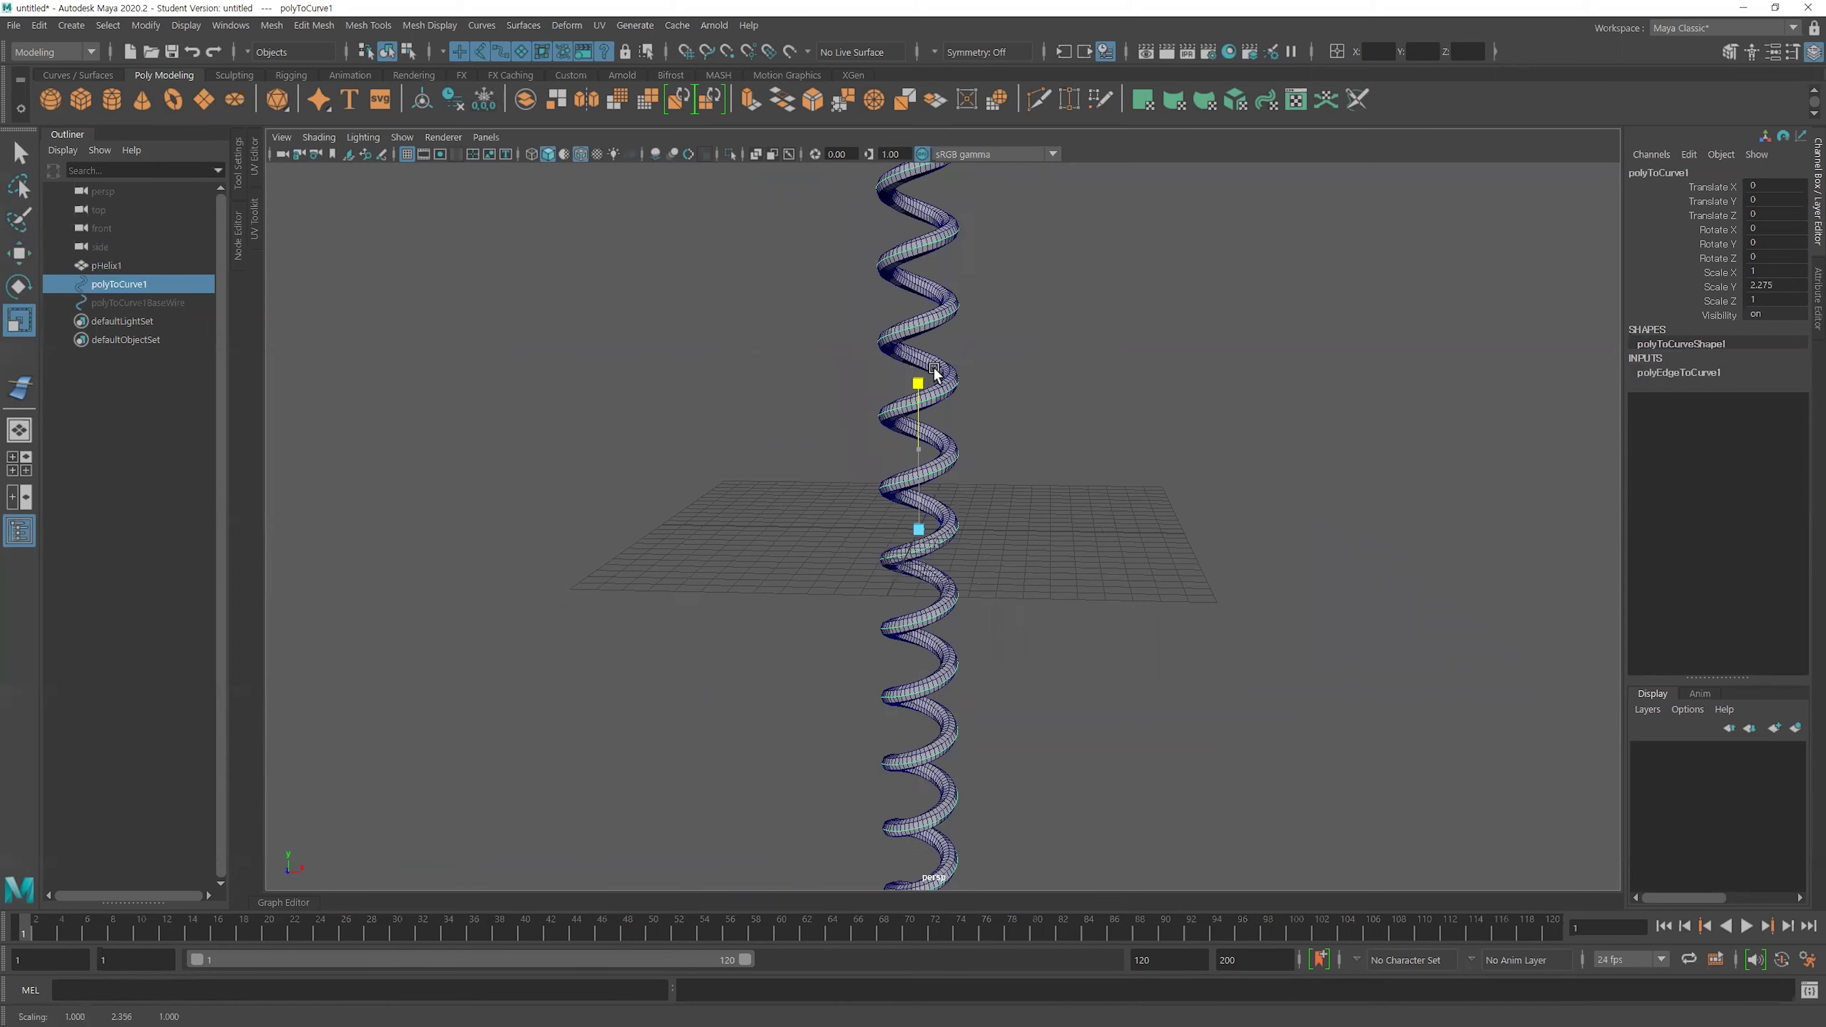
pyautogui.moveTo(843, 424)
pyautogui.keyDown('alt'); pyautogui.mouseDown()
pyautogui.moveTo(1061, 415)
pyautogui.moveTo(847, 449)
pyautogui.mouseUp(); pyautogui.keyUp('alt')
pyautogui.hotkey('ctrl', 'z')
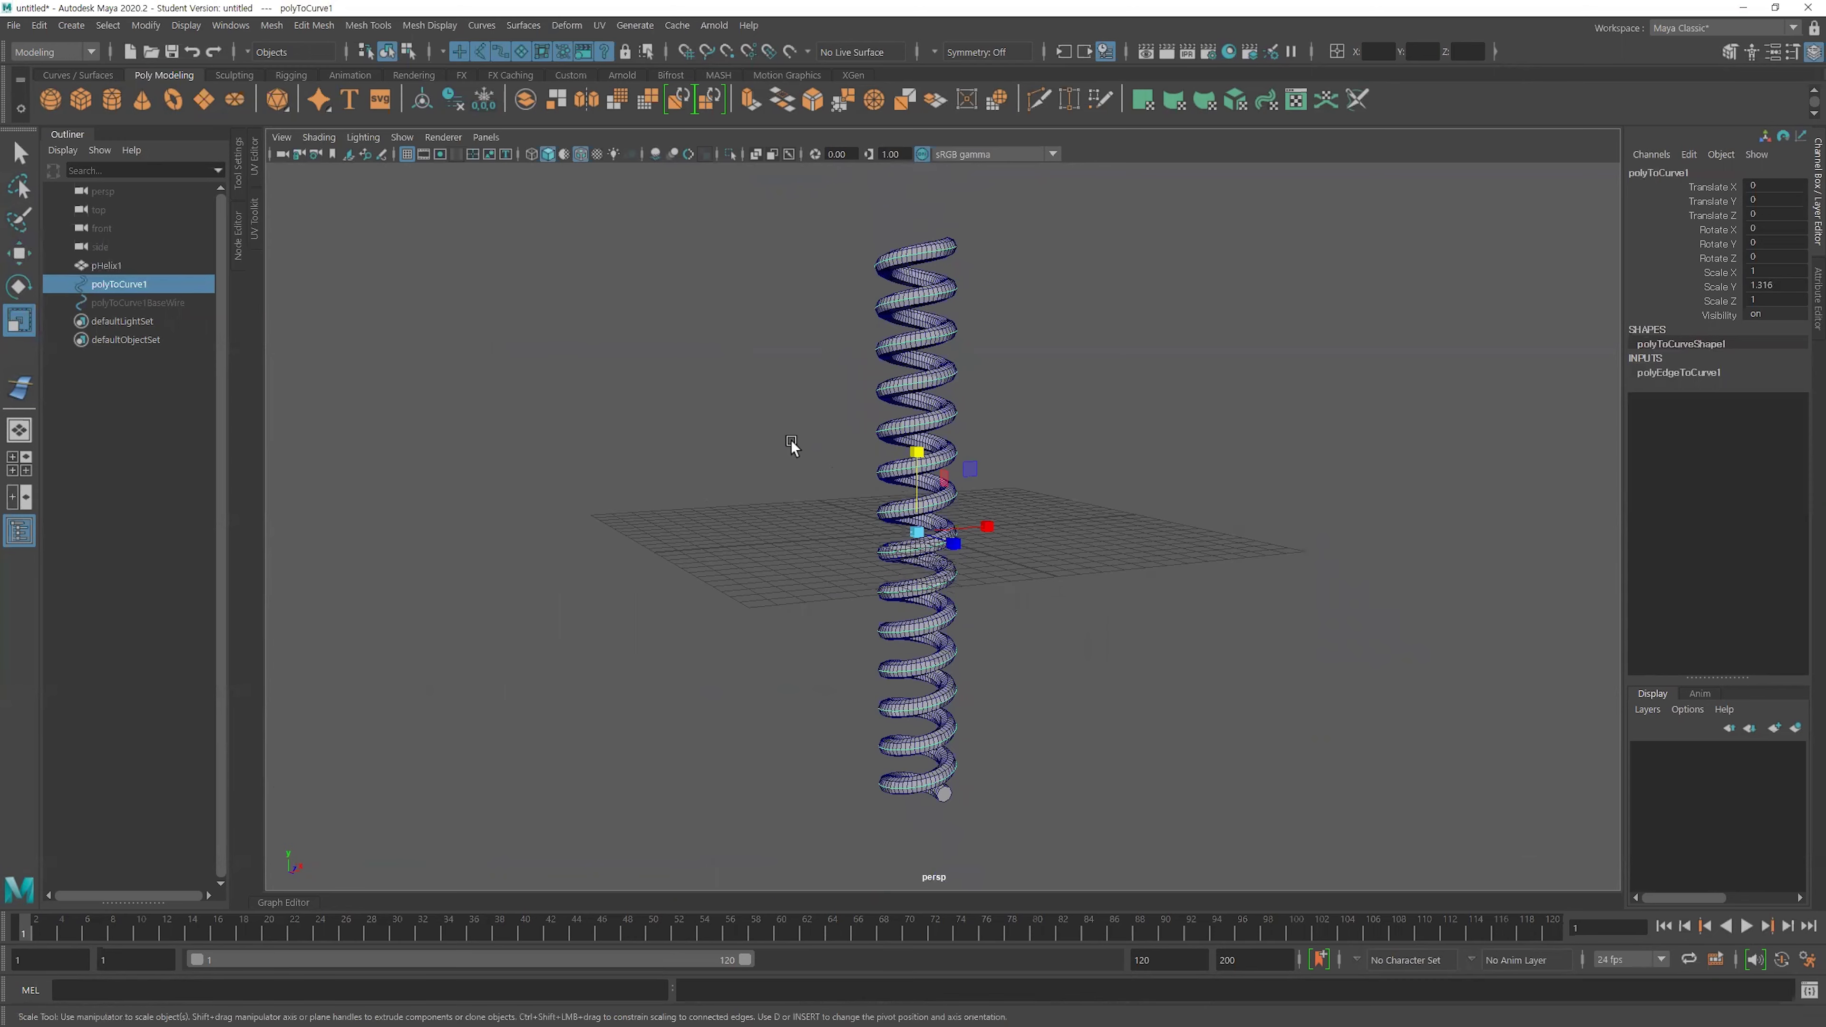
pyautogui.hotkey('ctrl', 'z')
pyautogui.scroll(3, 831, 351)
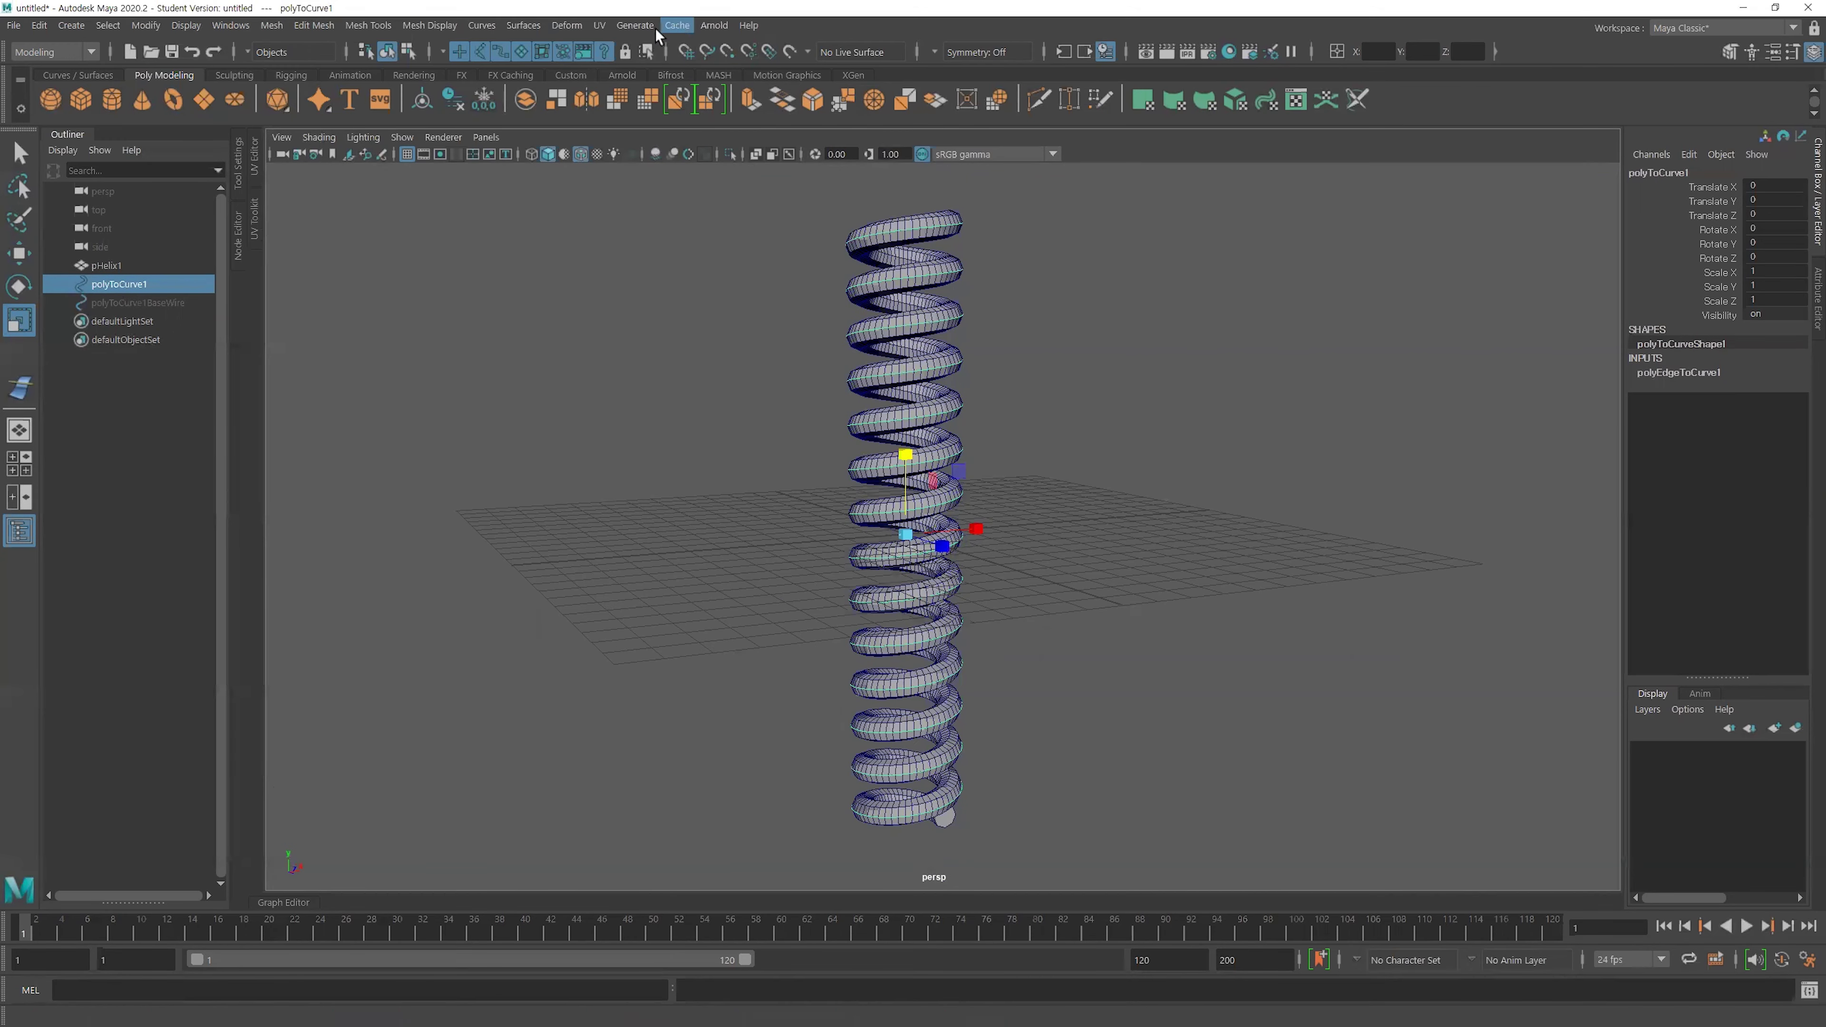
# Add a flare deformer to polyToCurve1, try its Curve value, and reset it straight.
pyautogui.click(557, 27)
pyautogui.moveTo(614, 323)
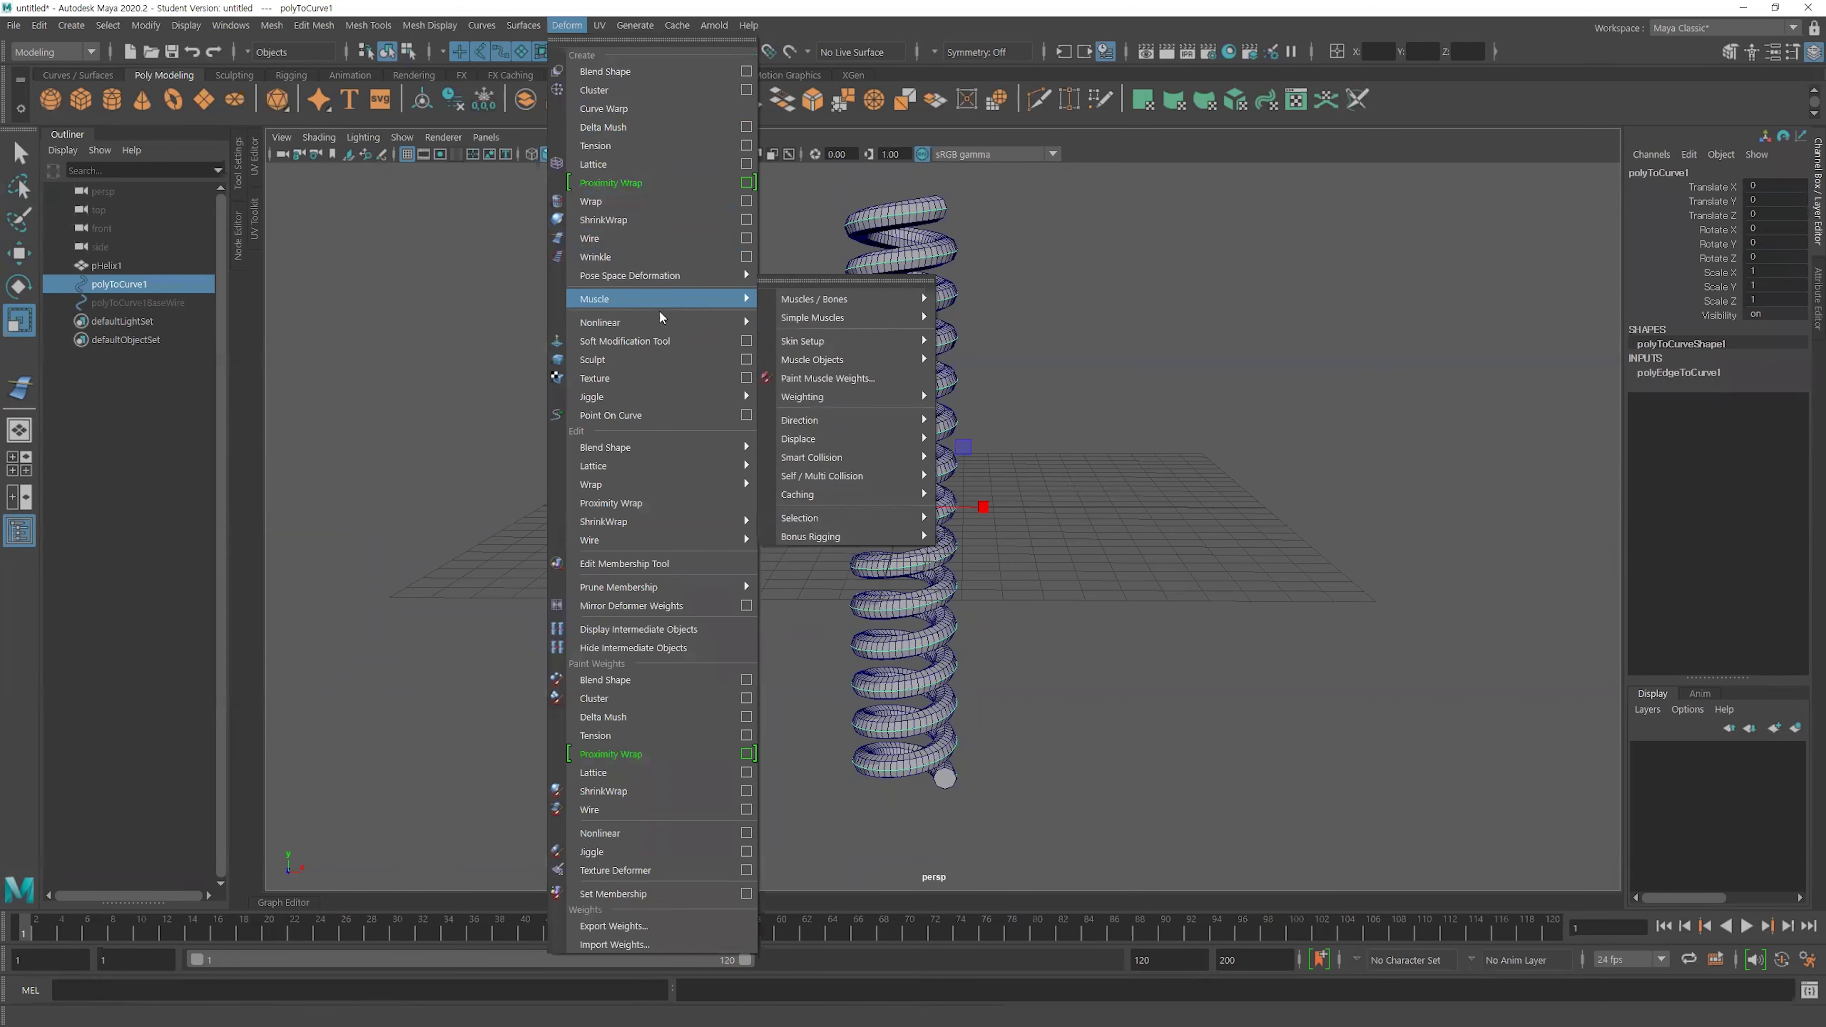
pyautogui.click(783, 341)
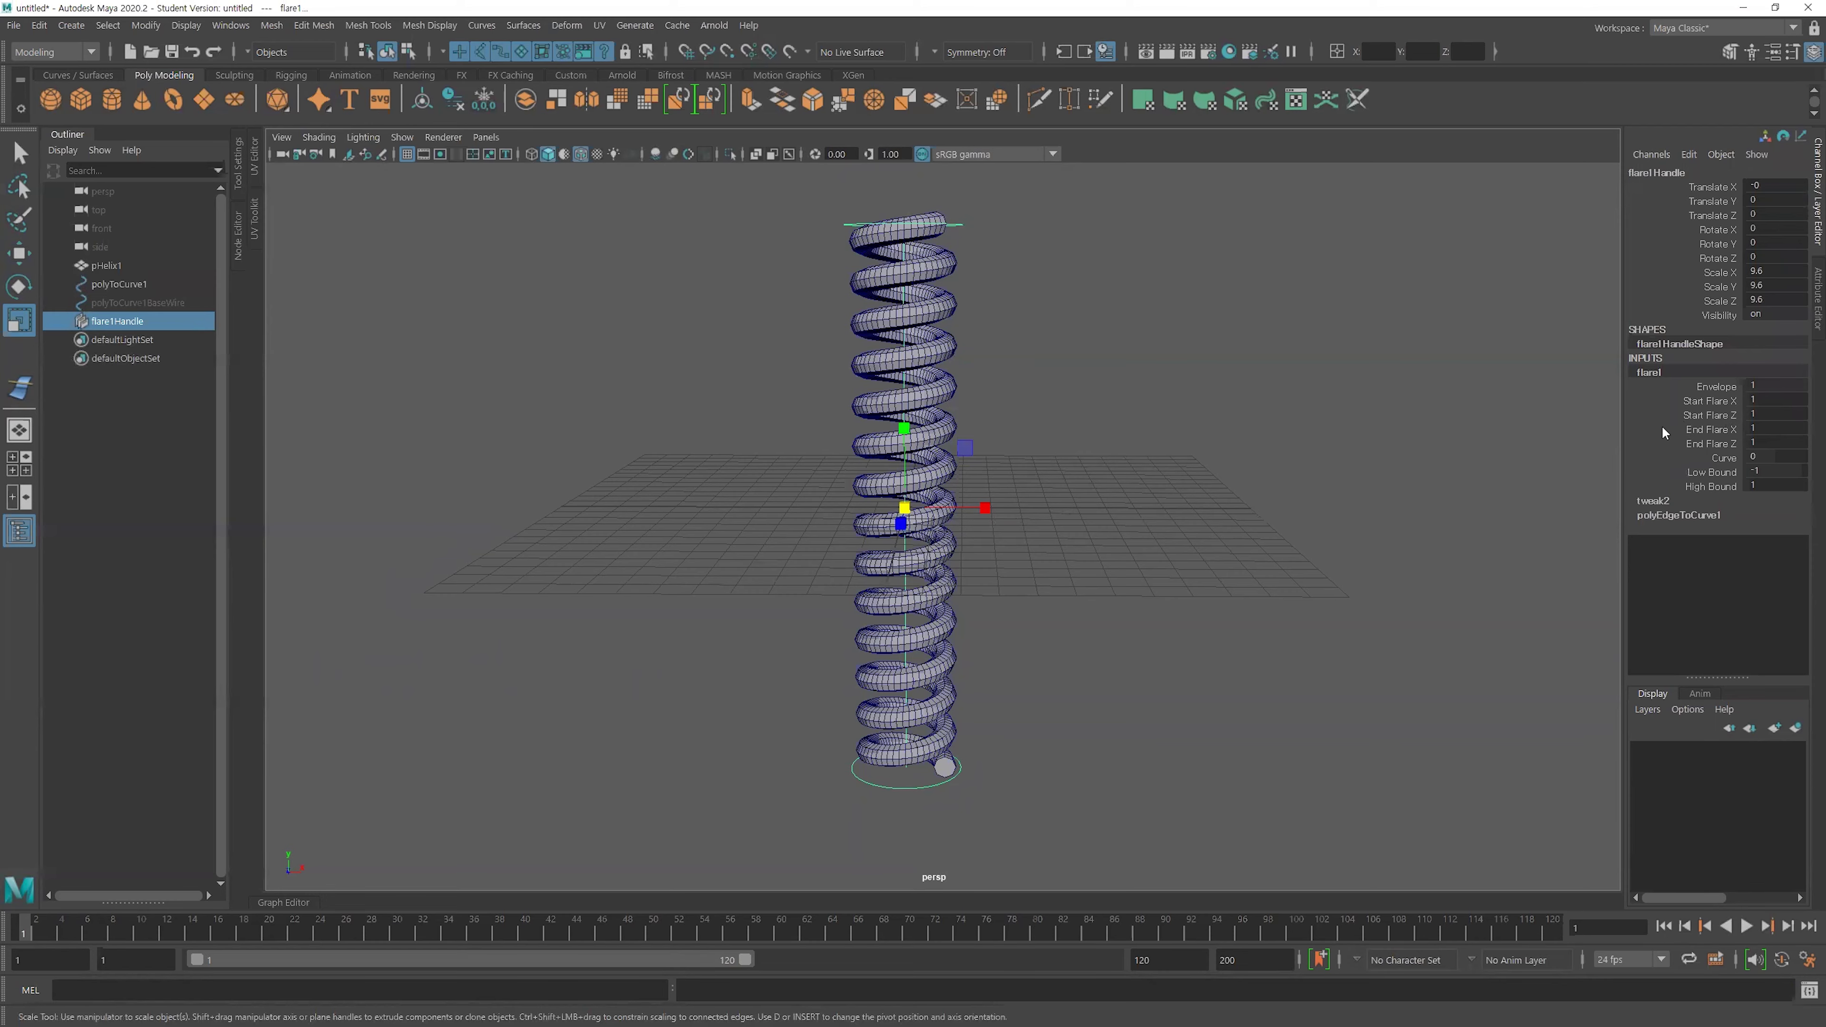
pyautogui.click(1719, 460)
pyautogui.moveTo(1114, 451); pyautogui.dragTo(1124, 449, button='middle')
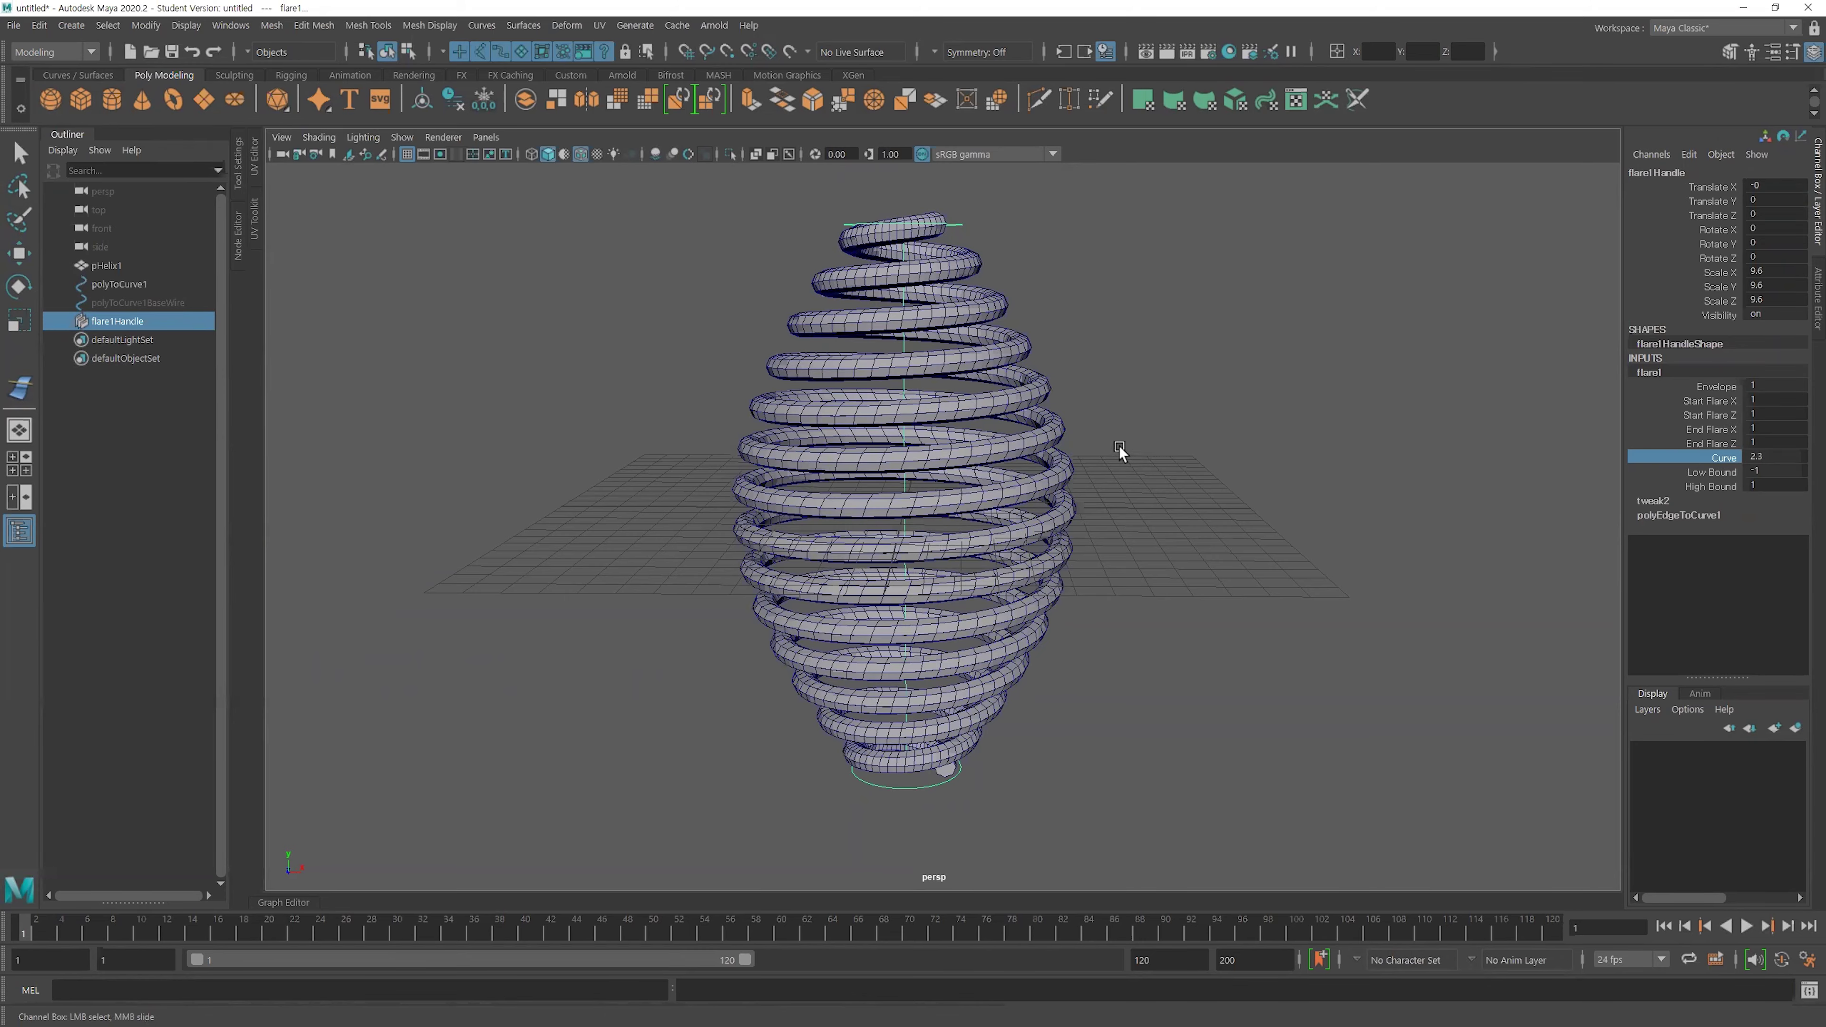
pyautogui.moveTo(1125, 449); pyautogui.dragTo(1118, 445, button='middle')
pyautogui.press('r')
pyautogui.click(1025, 408)
# Add a bend deformer to polyToCurve1 and try bending the spring with Curvature.
pyautogui.click(137, 284)
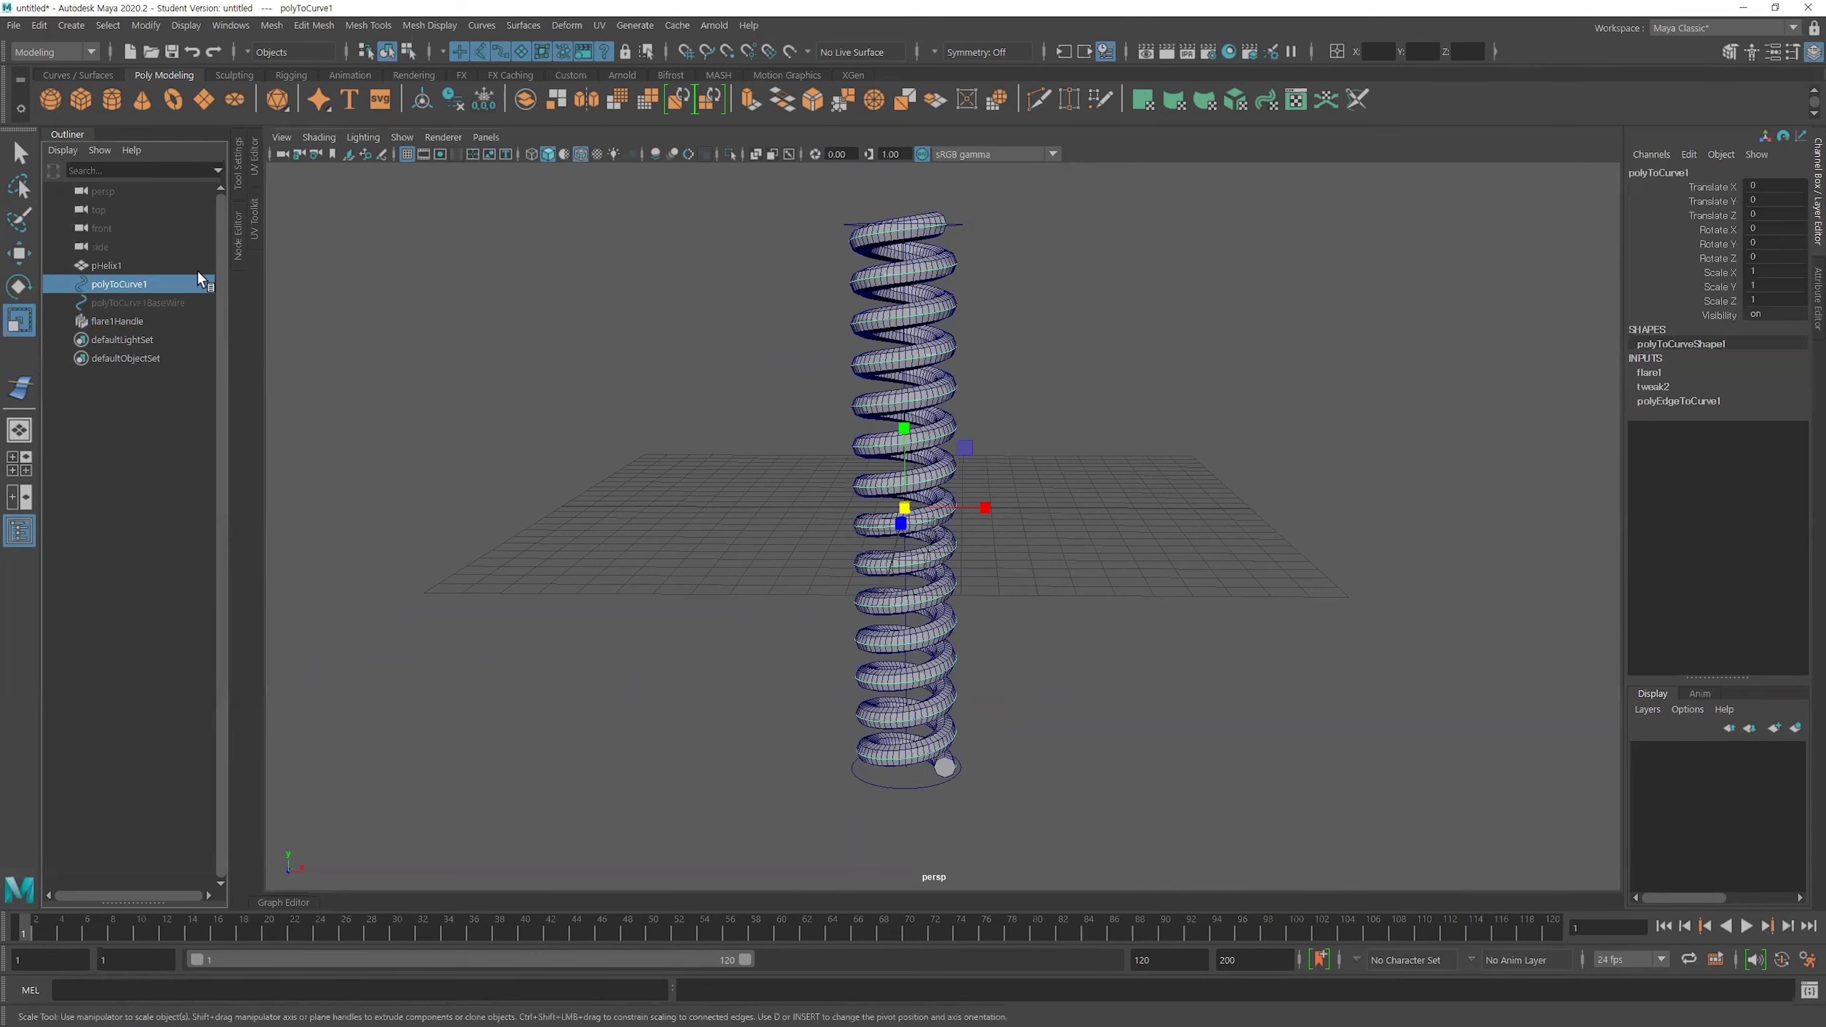
pyautogui.click(566, 25)
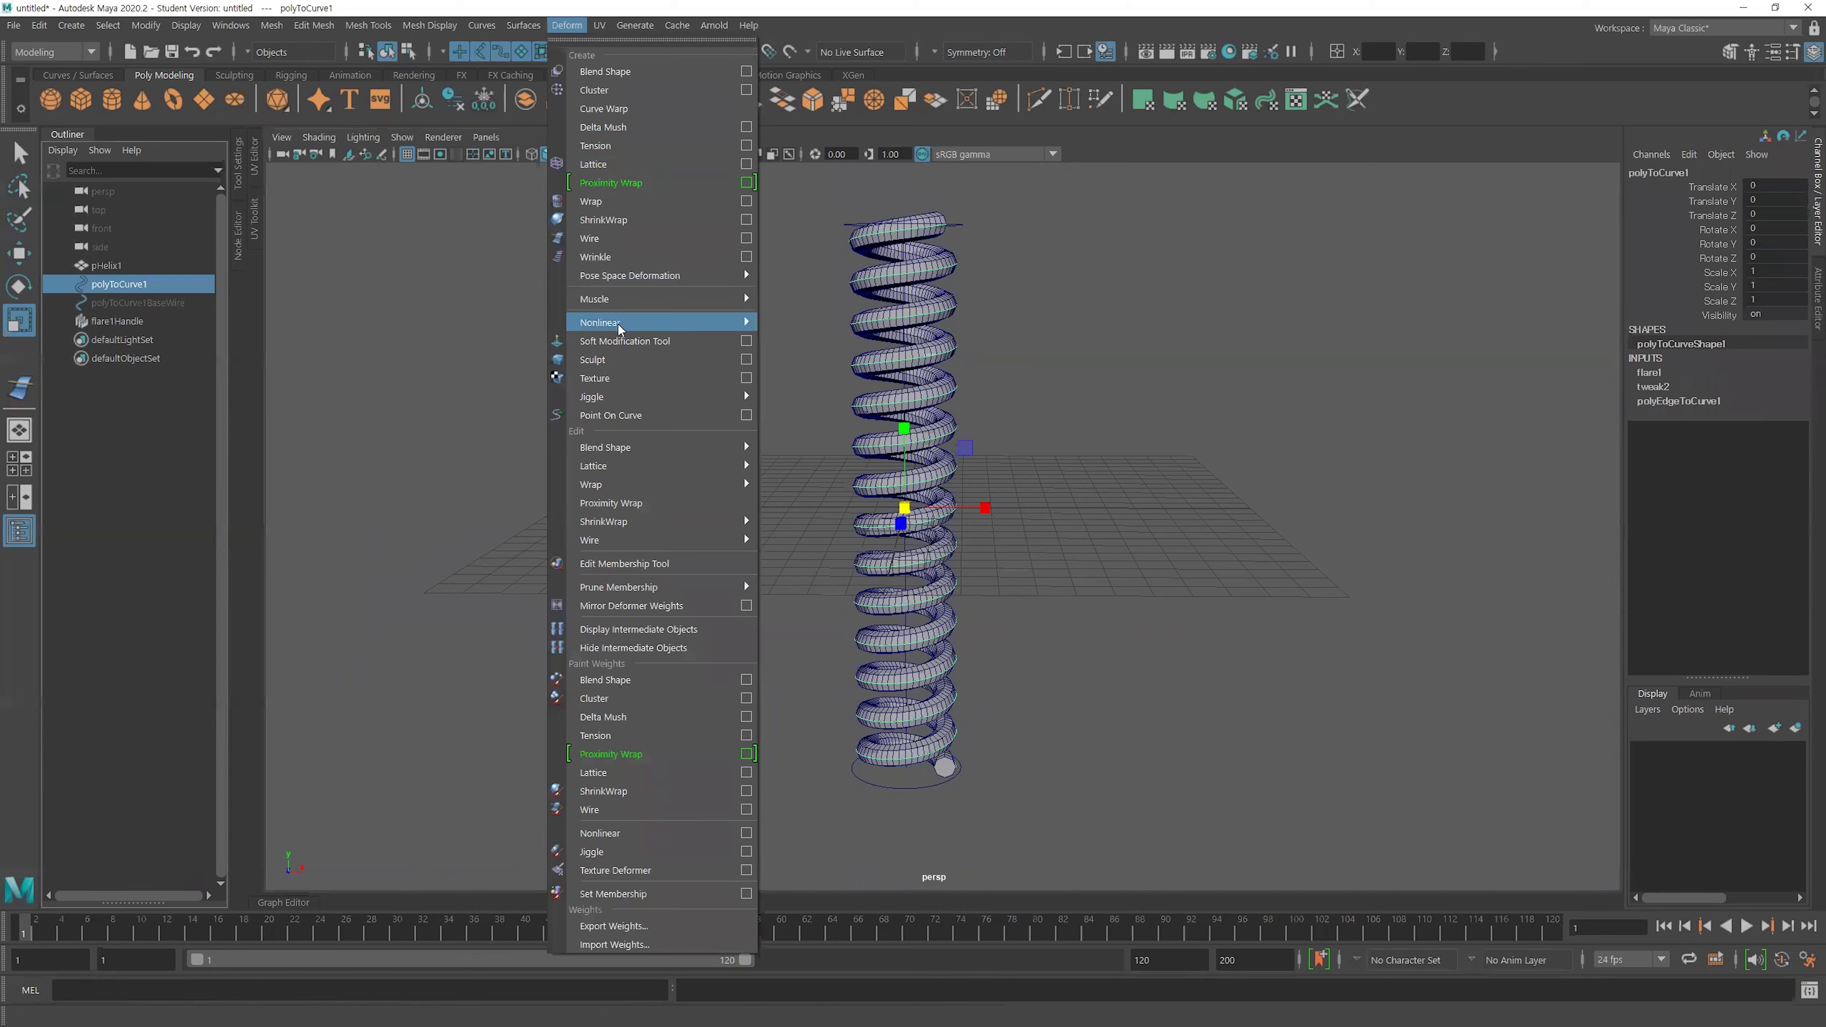
pyautogui.click(801, 323)
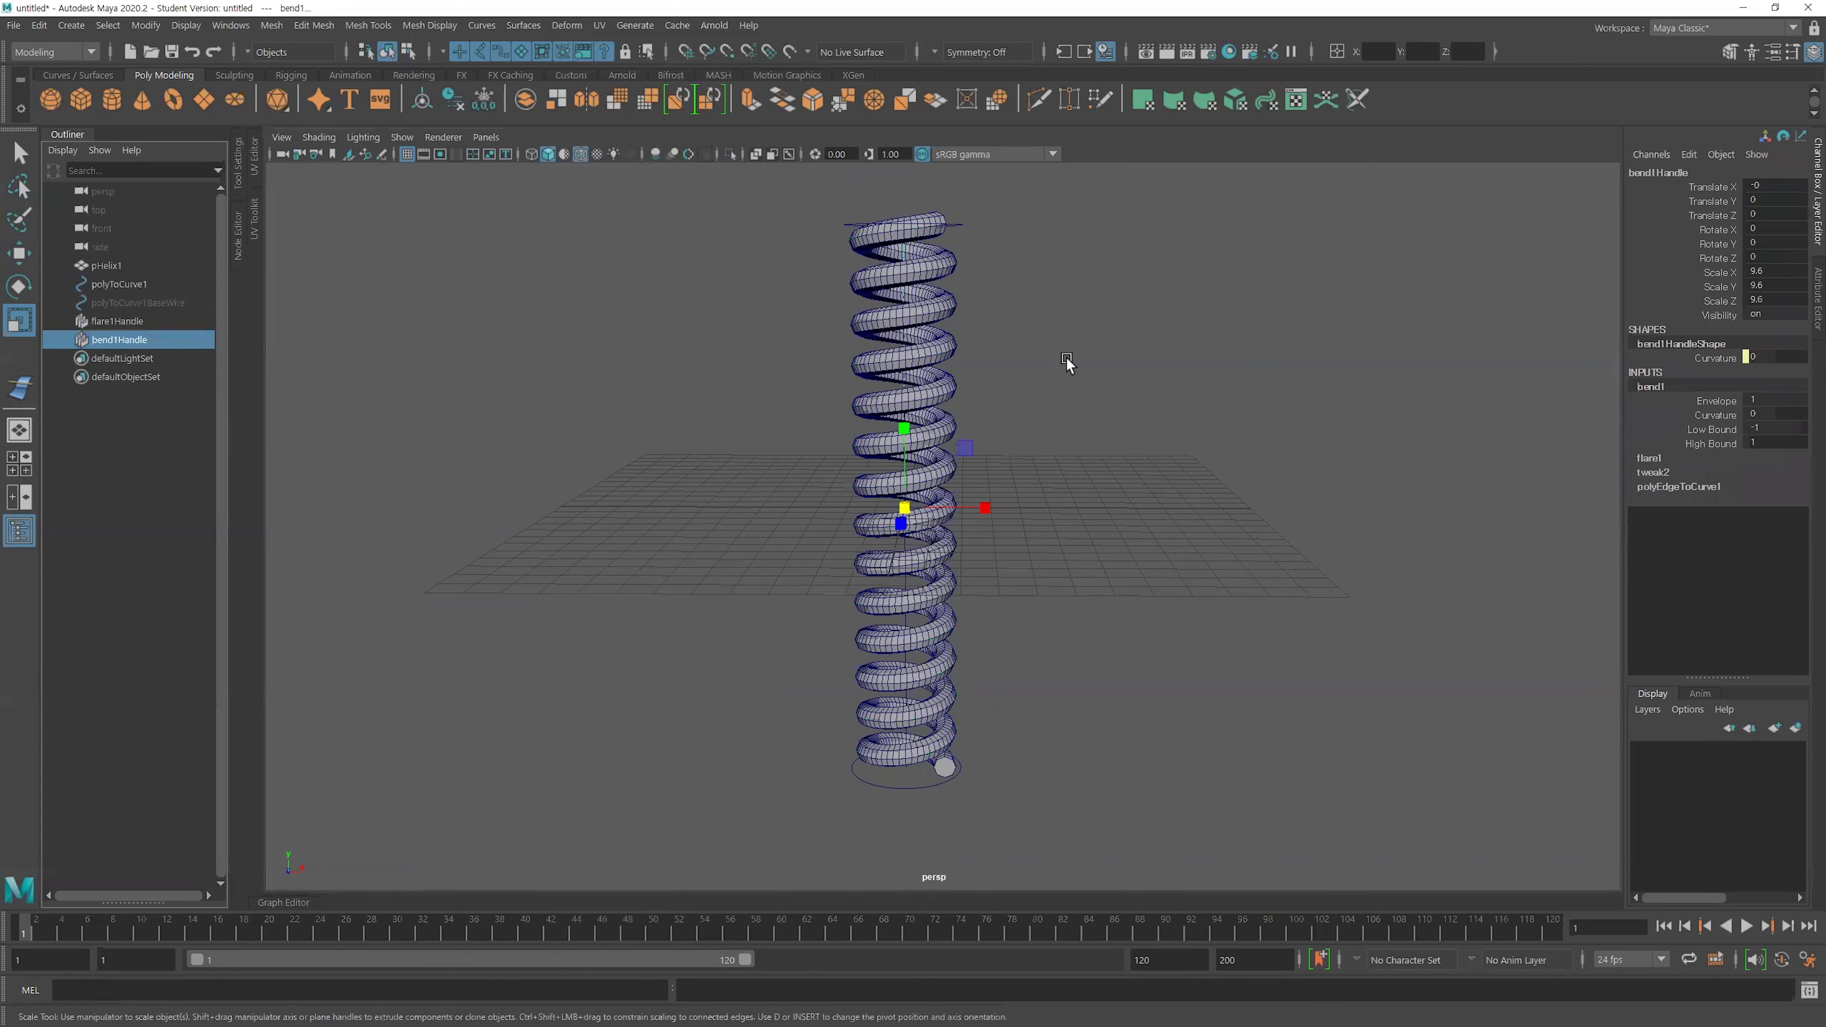
pyautogui.click(1715, 415)
pyautogui.moveTo(1092, 375)
pyautogui.mouseDown(button='middle')
pyautogui.moveTo(1150, 374)
pyautogui.moveTo(1040, 379)
pyautogui.moveTo(1162, 391)
pyautogui.moveTo(1040, 391)
pyautogui.moveTo(1133, 396)
pyautogui.mouseUp(button='middle')
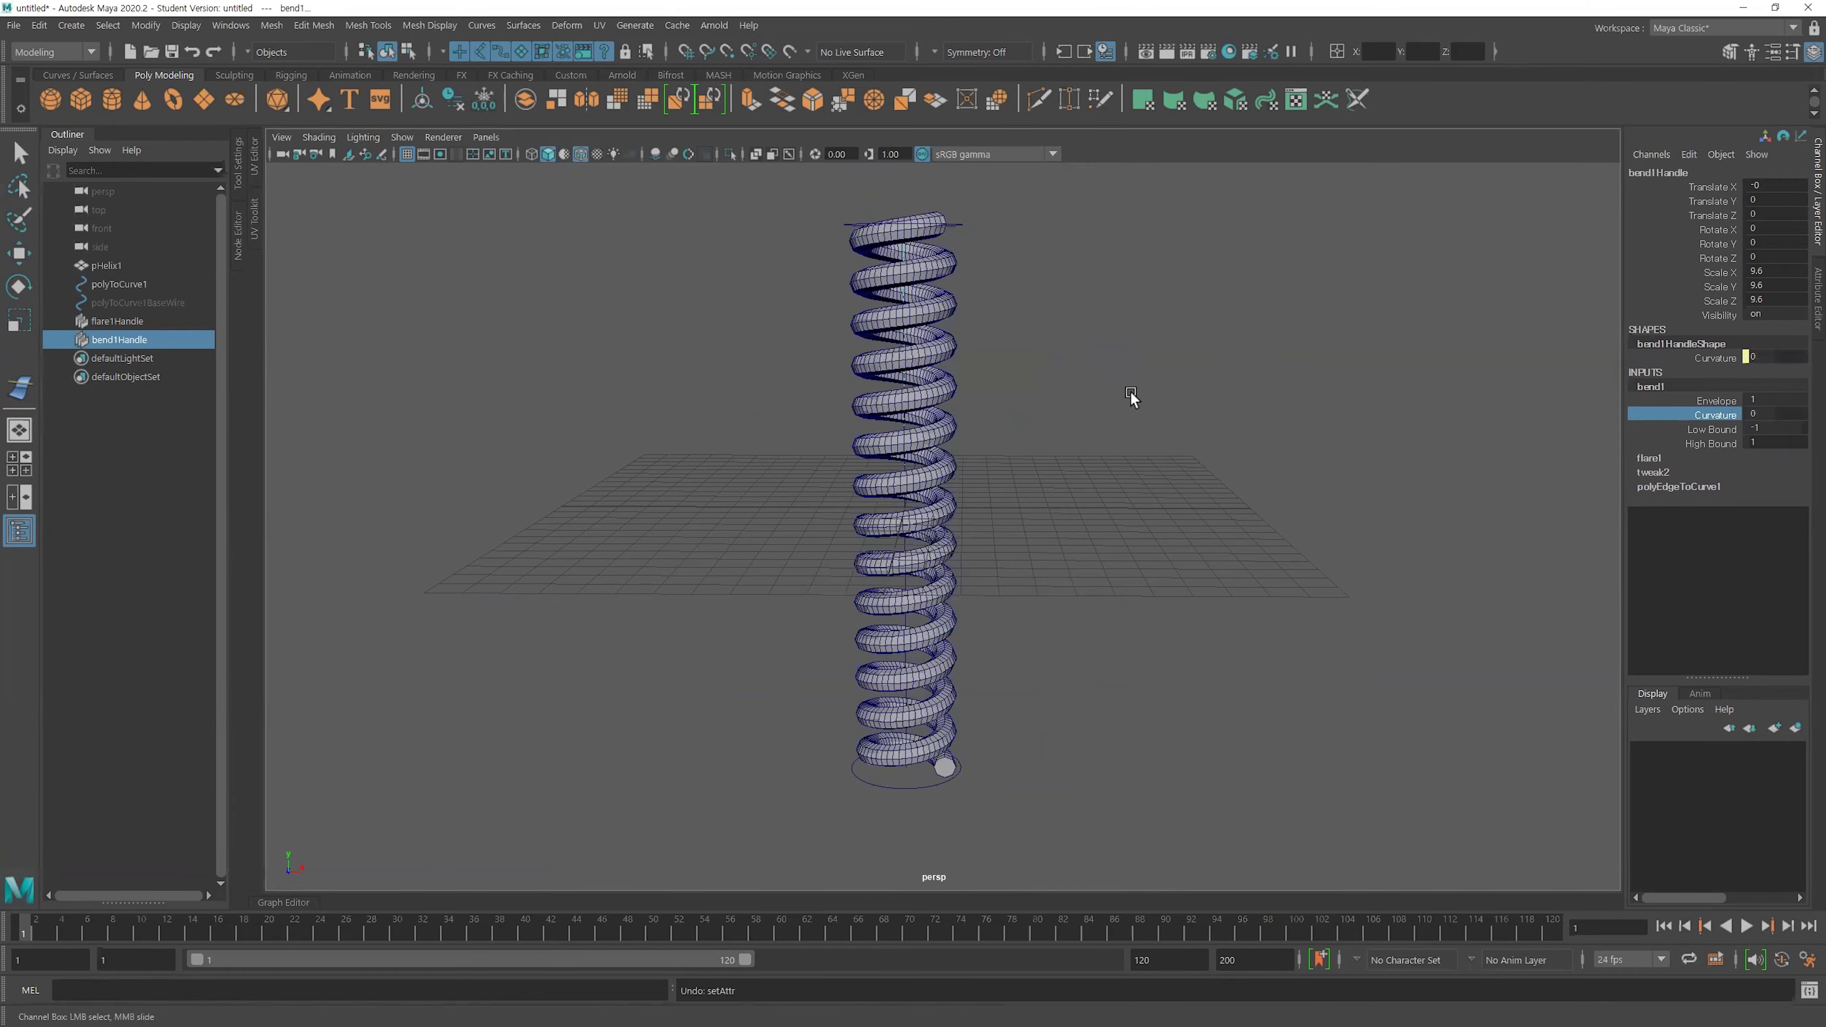
pyautogui.click(1031, 375)
pyautogui.moveTo(1031, 374)
pyautogui.keyDown('alt'); pyautogui.mouseDown()
pyautogui.moveTo(1049, 359)
pyautogui.moveTo(1087, 373)
pyautogui.mouseUp(); pyautogui.keyUp('alt')
pyautogui.scroll(5, 1057, 350)
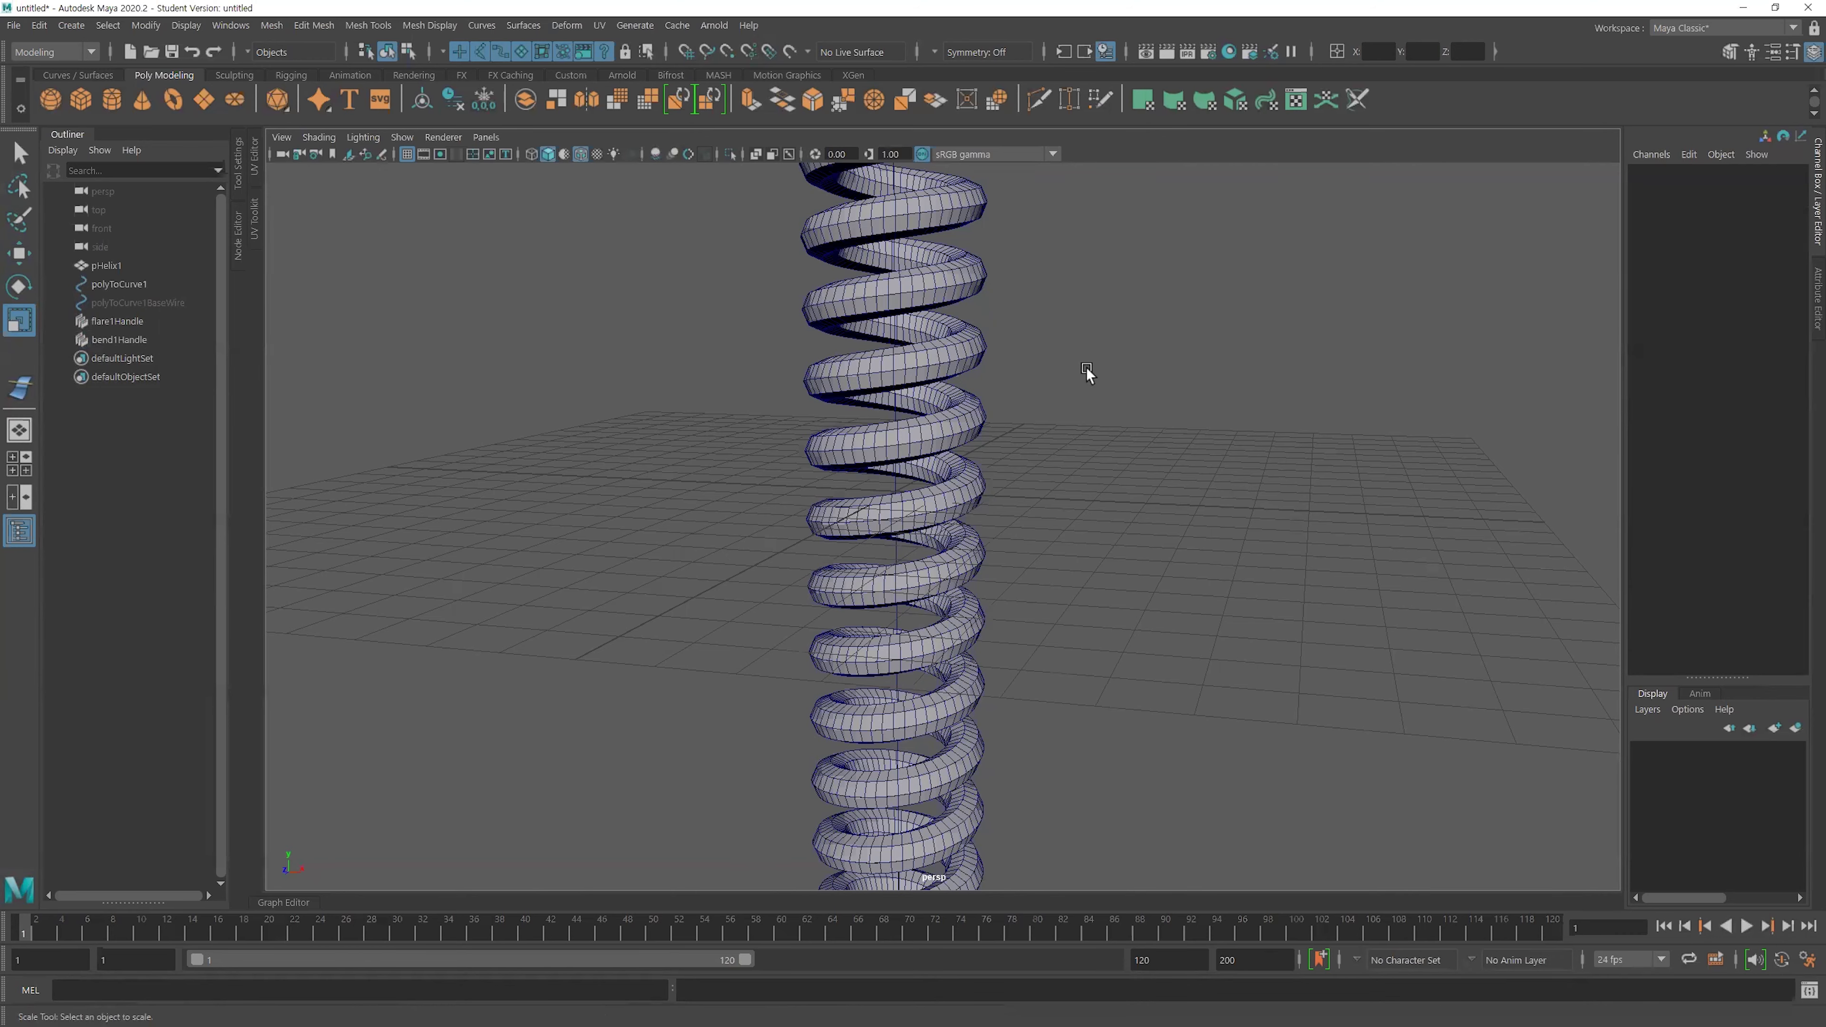
pyautogui.keyDown('alt'); pyautogui.moveTo(1126, 435); pyautogui.dragTo(692, 495, button='right'); pyautogui.keyUp('alt')
pyautogui.keyDown('alt'); pyautogui.moveTo(693, 495); pyautogui.dragTo(723, 469); pyautogui.keyUp('alt')
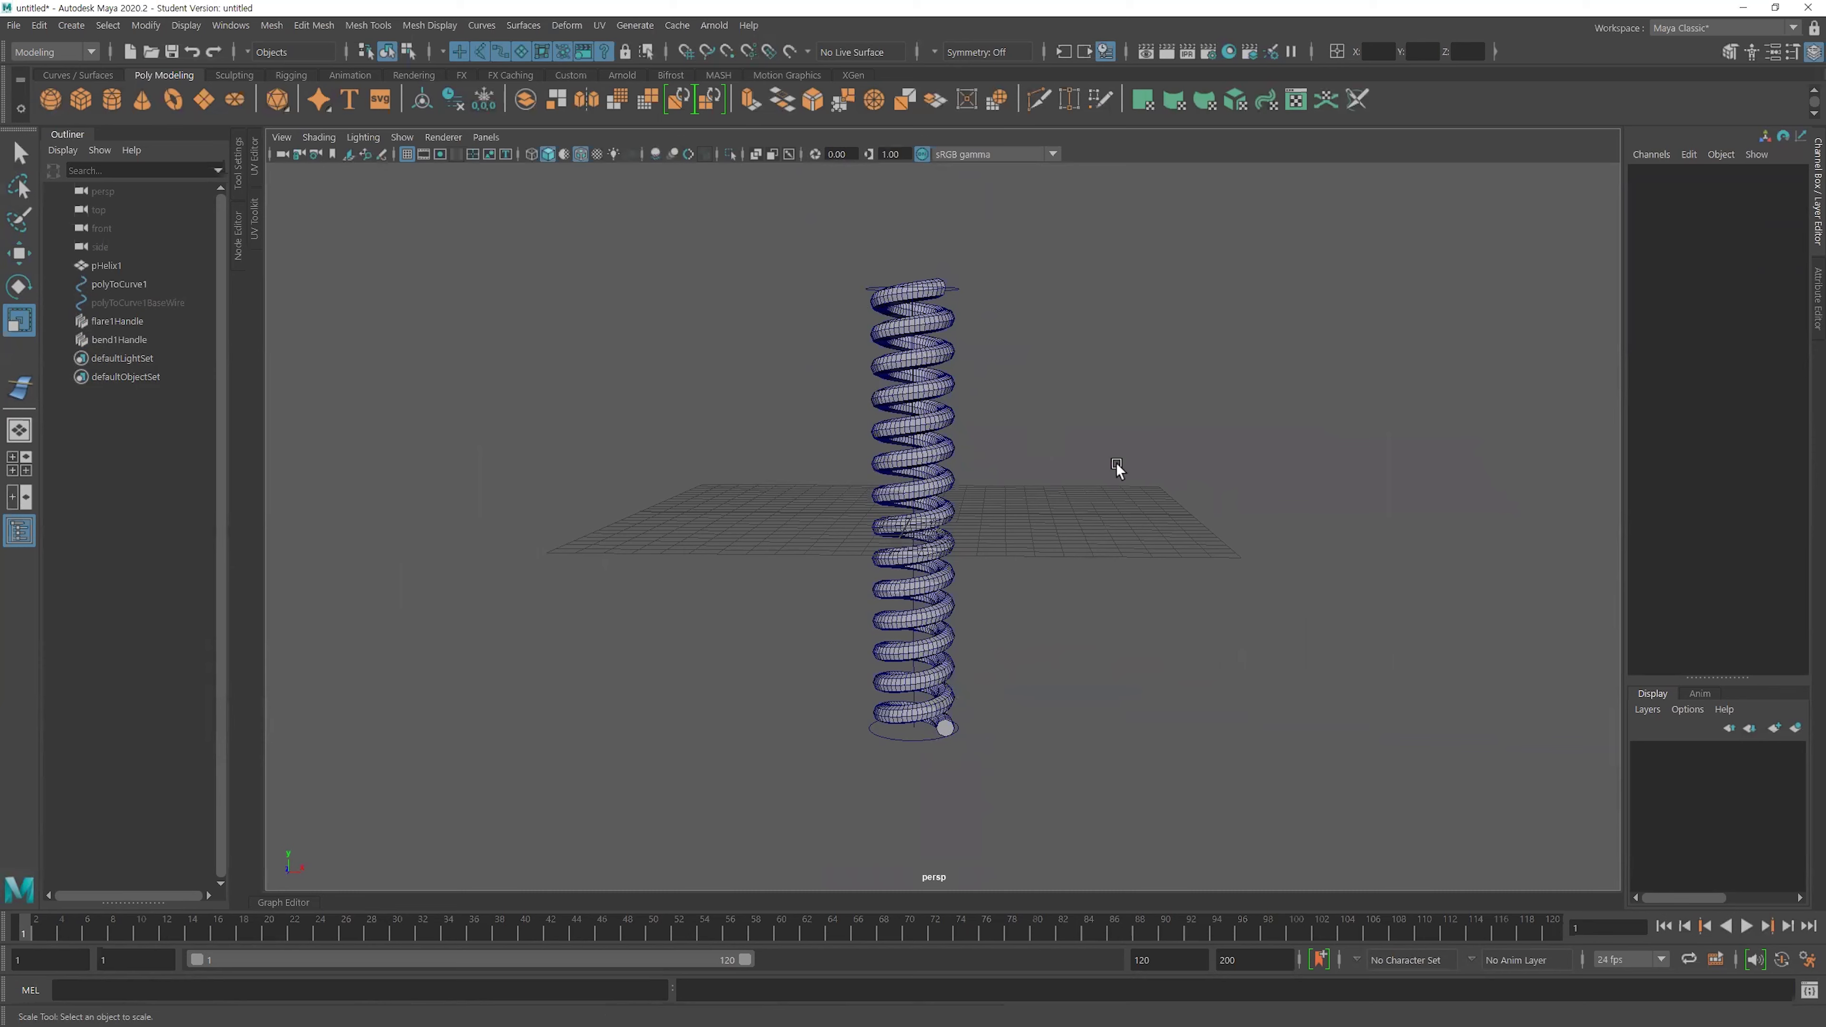
pyautogui.keyDown('alt'); pyautogui.moveTo(1037, 473); pyautogui.dragTo(1118, 474); pyautogui.keyUp('alt')
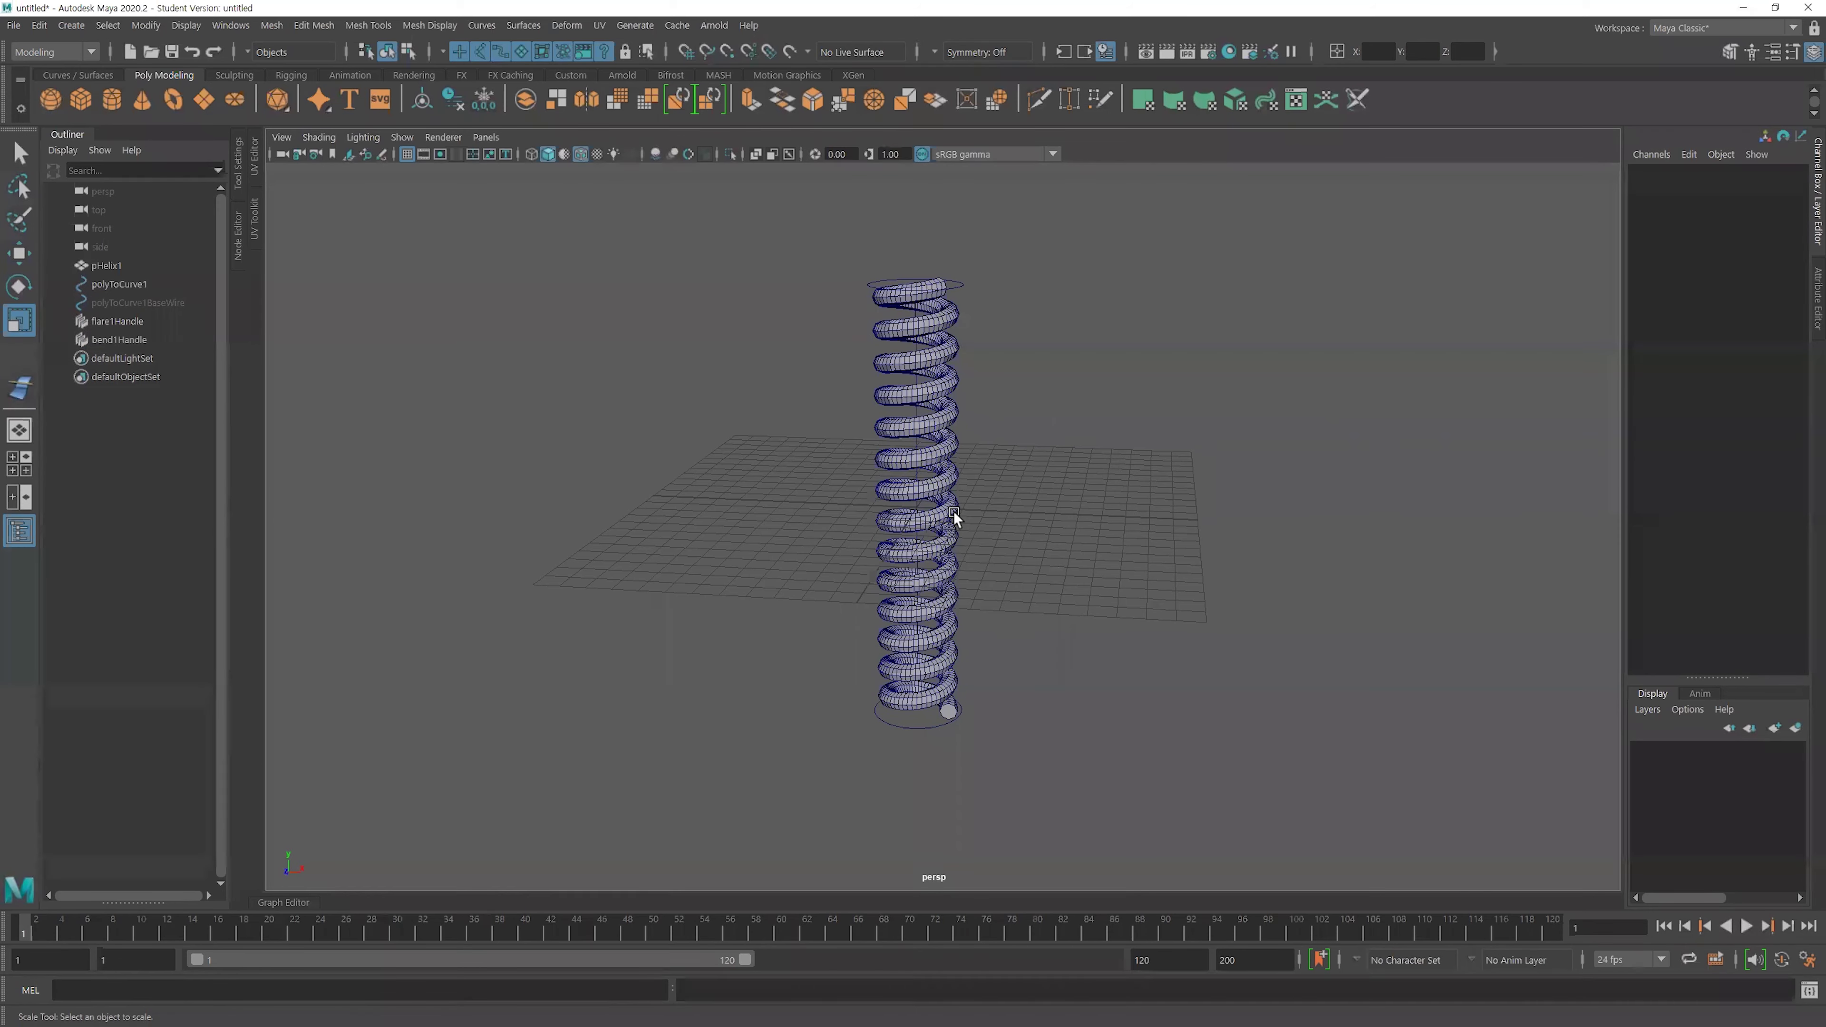
pyautogui.moveTo(880, 575)
pyautogui.keyDown('alt'); pyautogui.mouseDown()
pyautogui.moveTo(829, 581)
pyautogui.moveTo(1212, 580)
pyautogui.mouseUp(); pyautogui.keyUp('alt')
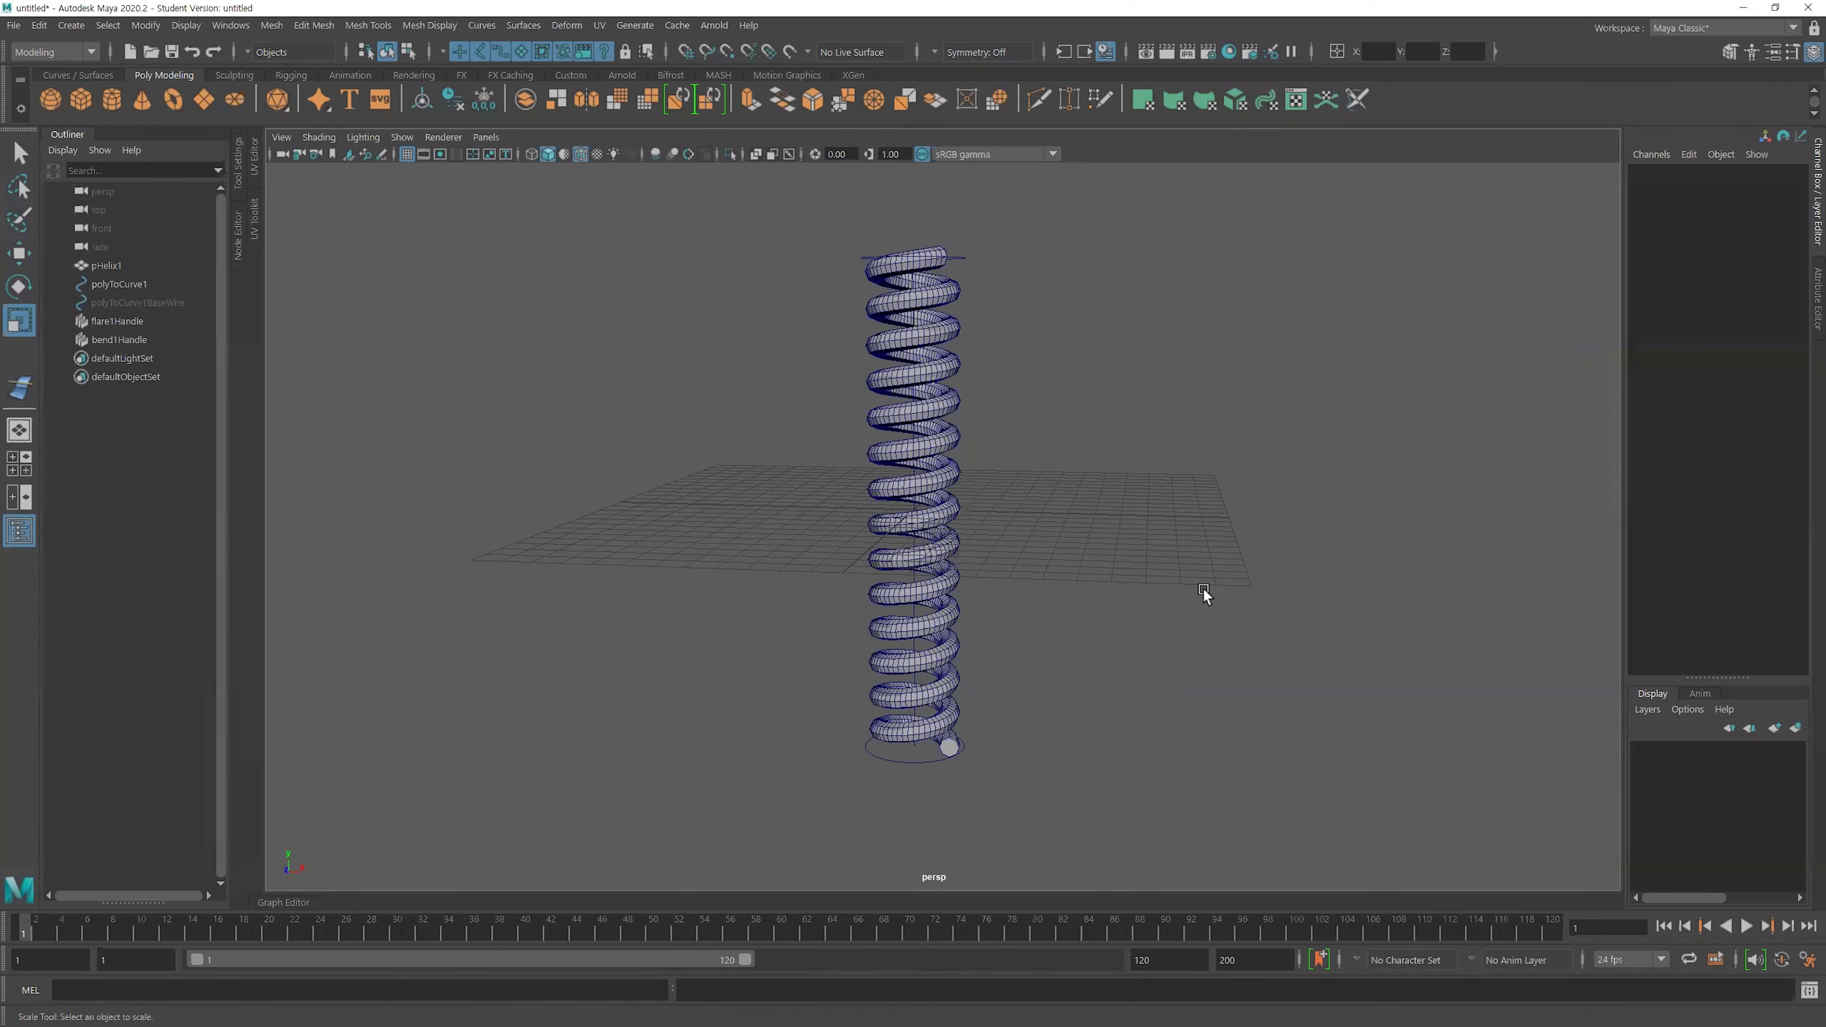